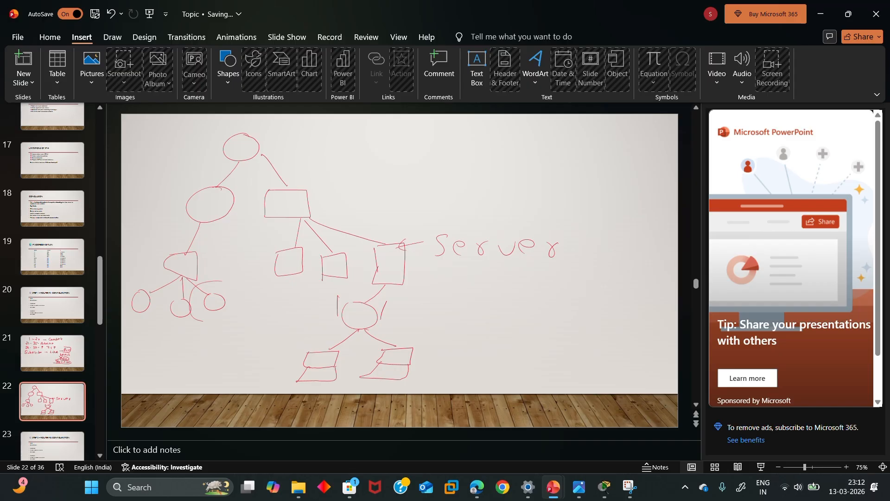
Draw red arrows and marks around the circles and handwrite ACL at the top-left
drag(224, 313, 197, 333)
mouse_move(211, 277)
mouse_down()
mouse_move(242, 205)
mouse_move(248, 217)
mouse_up()
drag(216, 284, 228, 275)
mouse_move(195, 181)
mouse_down()
mouse_move(198, 199)
mouse_move(207, 189)
mouse_up()
mouse_move(163, 159)
mouse_down()
mouse_move(165, 141)
mouse_move(178, 154)
mouse_up()
drag(168, 152, 215, 138)
Point a red arrow at Server and list its services: web, Email, DNS
drag(417, 235, 437, 215)
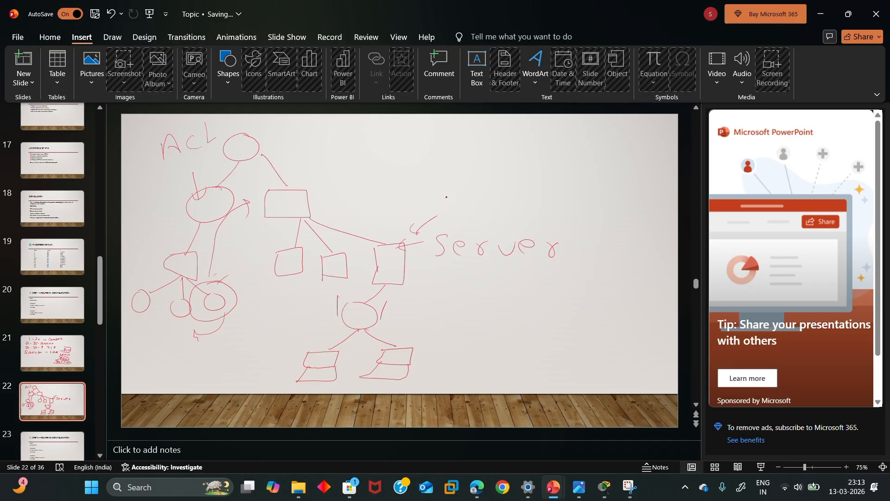
drag(459, 172, 443, 205)
mouse_move(435, 191)
mouse_down()
mouse_move(462, 188)
mouse_move(463, 198)
mouse_up()
mouse_move(475, 176)
mouse_down()
mouse_move(474, 196)
mouse_move(493, 168)
mouse_move(532, 176)
mouse_move(547, 190)
mouse_move(563, 185)
mouse_up()
mouse_move(573, 188)
mouse_down()
mouse_move(593, 163)
mouse_move(590, 181)
mouse_move(633, 179)
mouse_up()
drag(640, 173, 660, 182)
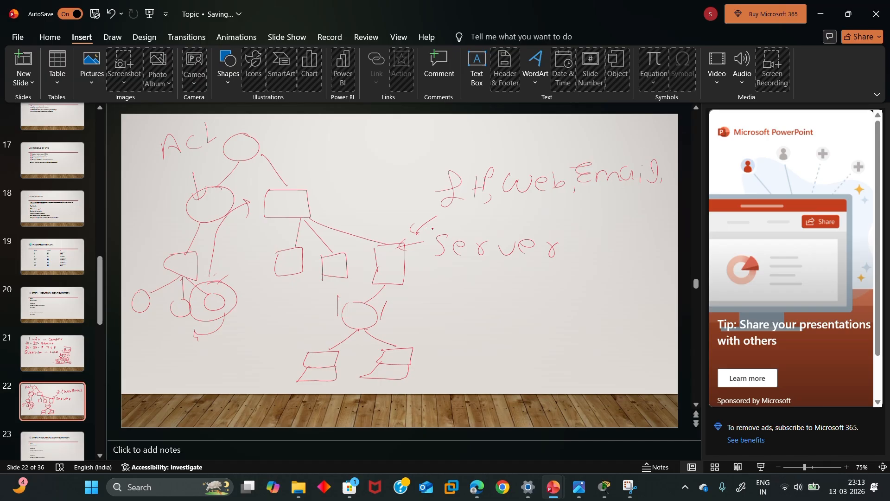
mouse_move(460, 211)
mouse_down()
mouse_move(464, 229)
mouse_move(489, 226)
mouse_move(491, 215)
mouse_up()
drag(509, 216, 507, 228)
Write DHCP Pool at the slide top, then underline and circle it
drag(270, 136, 270, 159)
mouse_move(270, 136)
mouse_down()
mouse_move(272, 149)
mouse_move(291, 156)
mouse_move(305, 146)
mouse_up()
drag(305, 140, 306, 156)
mouse_move(324, 137)
mouse_down()
mouse_move(323, 152)
mouse_move(335, 156)
mouse_up()
mouse_move(335, 139)
mouse_down()
mouse_move(336, 149)
mouse_move(369, 154)
mouse_up()
mouse_move(370, 134)
mouse_down()
mouse_move(370, 144)
mouse_move(406, 139)
mouse_up()
drag(413, 146, 430, 145)
drag(277, 169, 398, 162)
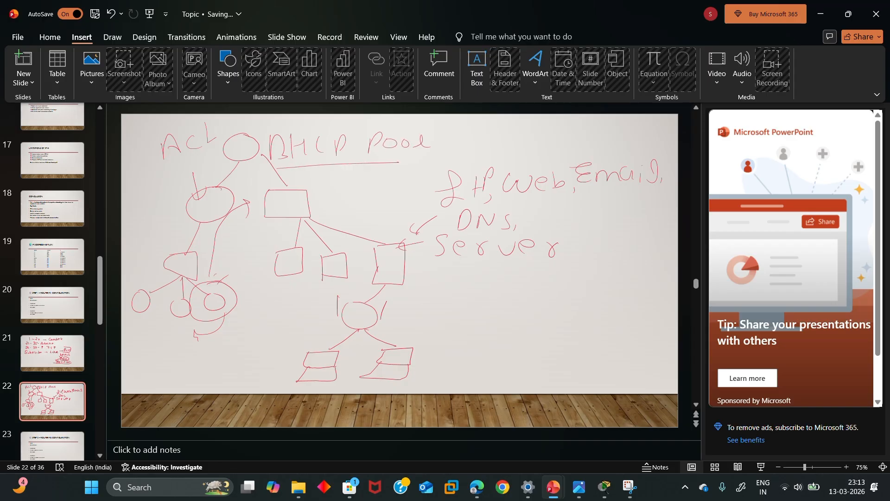
mouse_move(262, 132)
mouse_down()
mouse_move(416, 123)
mouse_move(435, 152)
mouse_move(368, 160)
mouse_up()
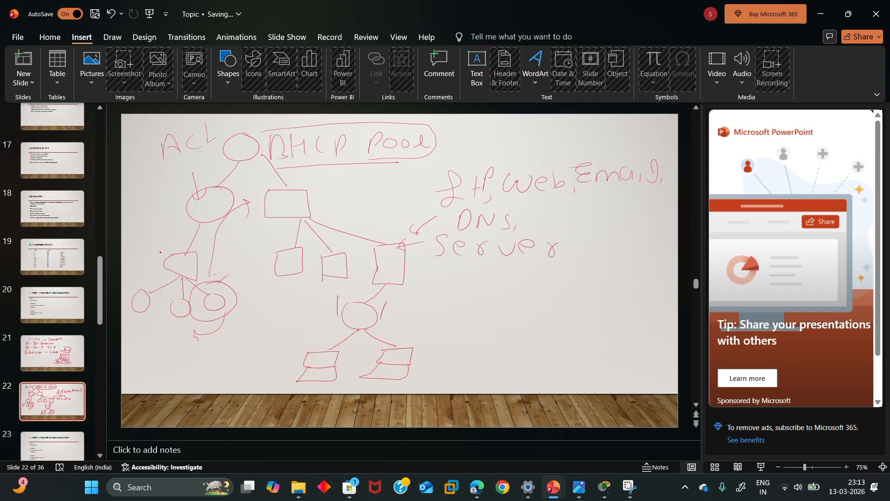
Loop a red stroke around the diagram's top from DHCP Pool to Email, then switch to Packet Tracer
mouse_move(155, 237)
mouse_down()
mouse_move(145, 167)
mouse_move(162, 130)
mouse_move(244, 114)
mouse_up()
mouse_move(408, 115)
mouse_down()
mouse_move(481, 151)
mouse_move(634, 156)
mouse_move(666, 186)
mouse_move(524, 242)
mouse_up()
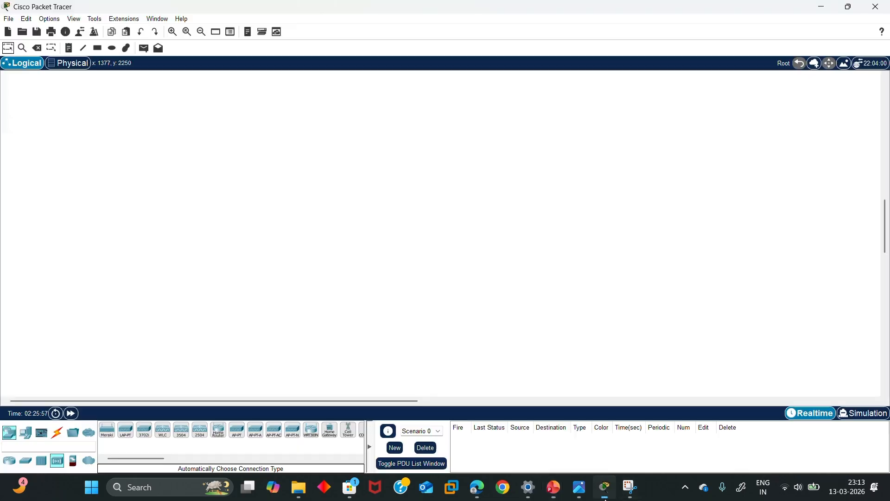
click(604, 487)
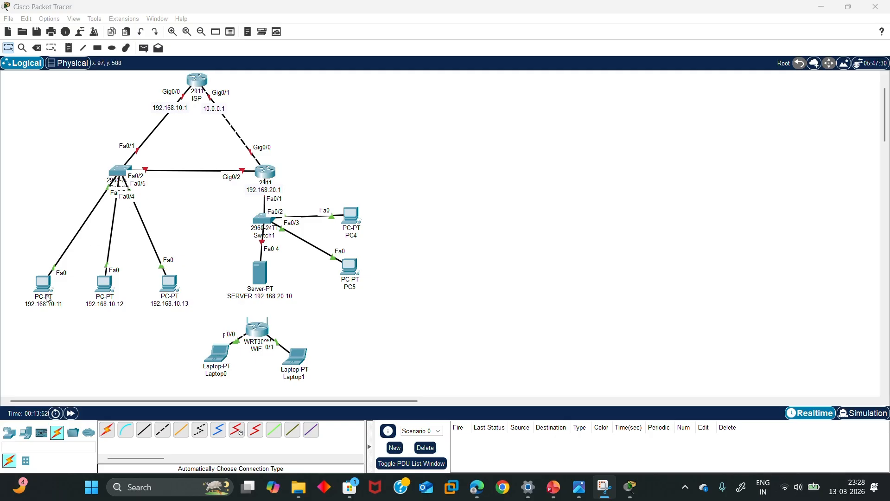
In PC 192.168.10.11's IP Configuration, enter address 192.168.10.11 with mask 255.255.255.0
click(76, 305)
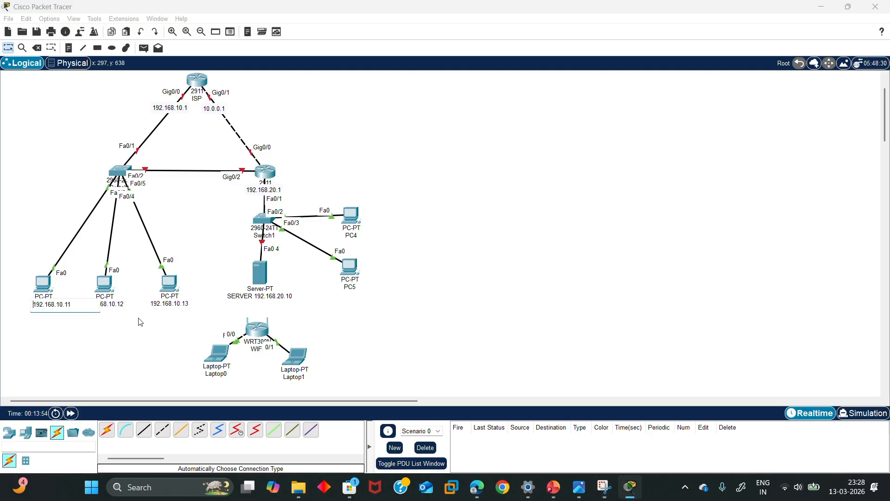
key(ctrl+a)
key(ctrl+c)
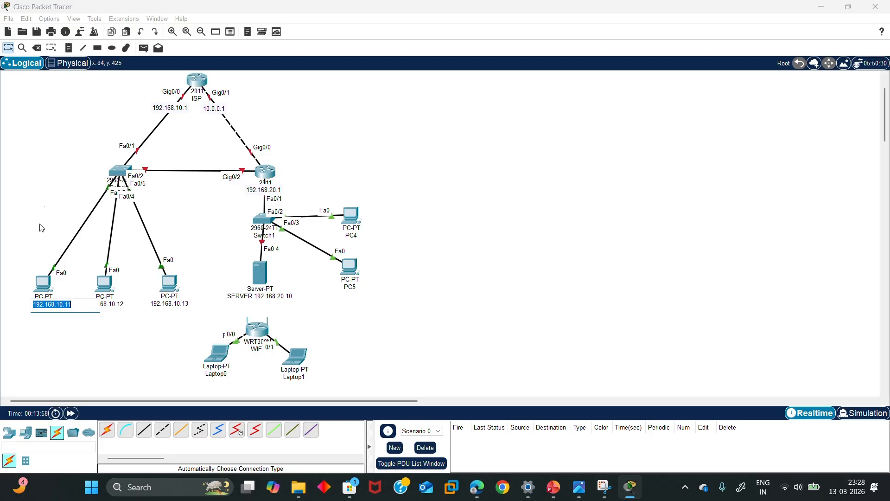
click(41, 272)
click(42, 282)
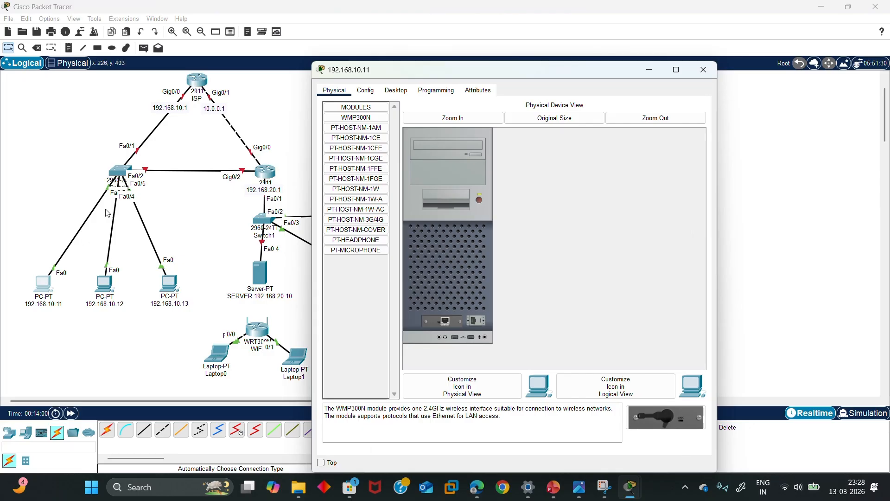
click(385, 89)
click(373, 139)
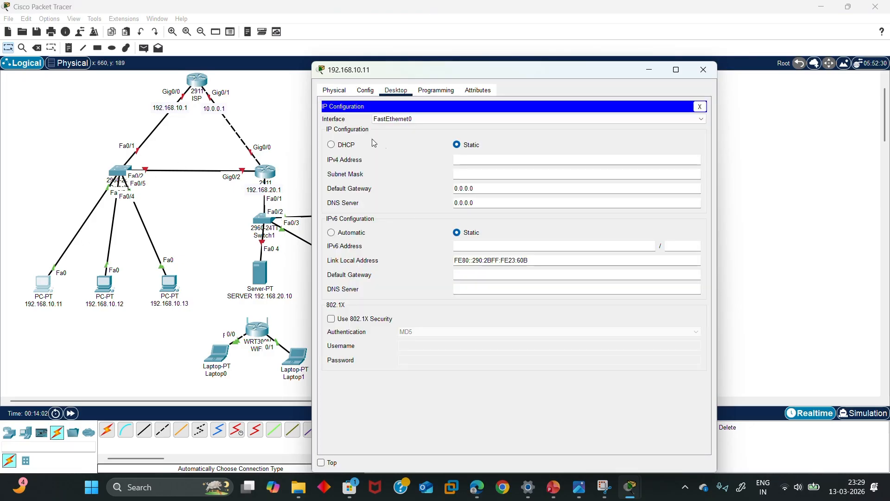
click(467, 157)
text(192.168.10.11)
click(473, 175)
click(484, 187)
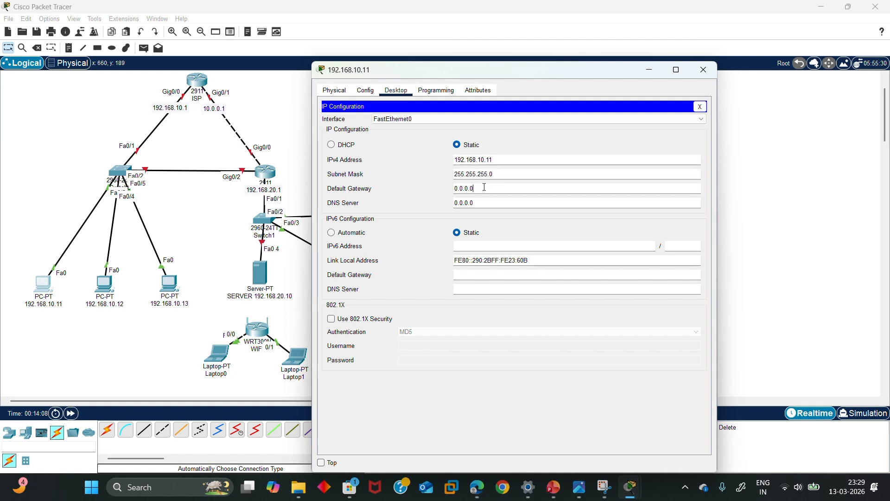
Set gateway 192.168.10.1 and DNS server 192.168.20.10, then close the window
double_click(484, 187)
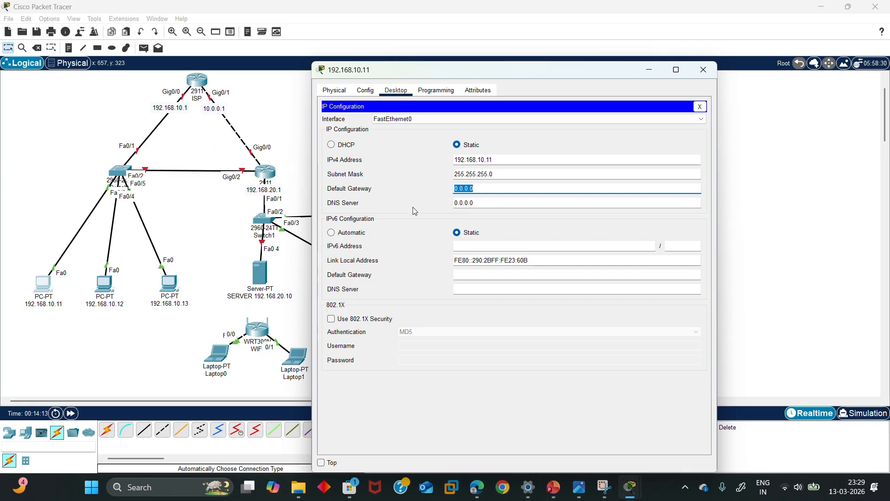
key(BackSpace)
key(ctrl+v)
click(521, 203)
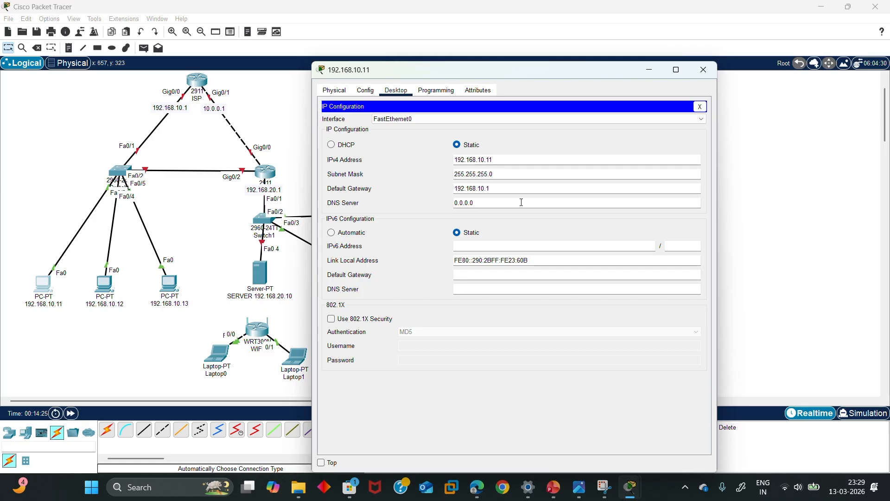
key(ctrl+a)
key(BackSpace)
text(192.168.20.10)
click(703, 69)
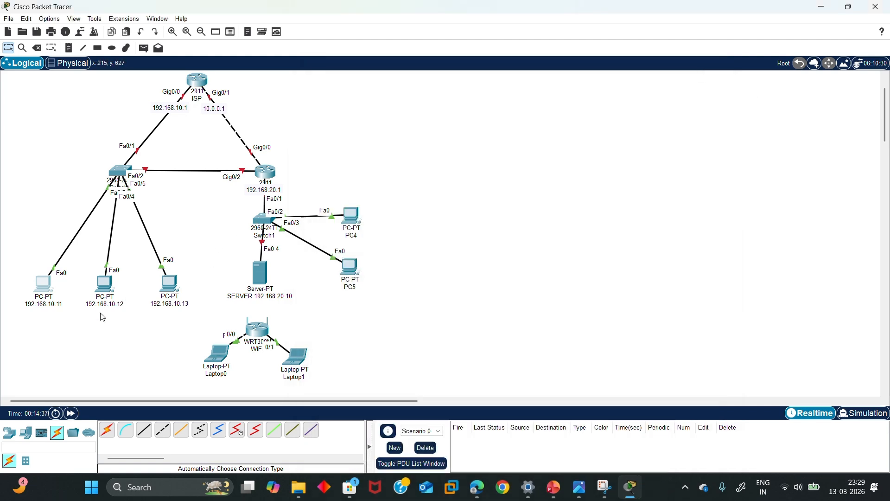
In PC 192.168.10.12's IP Configuration, enter its IPv4 address and auto-fill mask 255.255.255.0
click(111, 290)
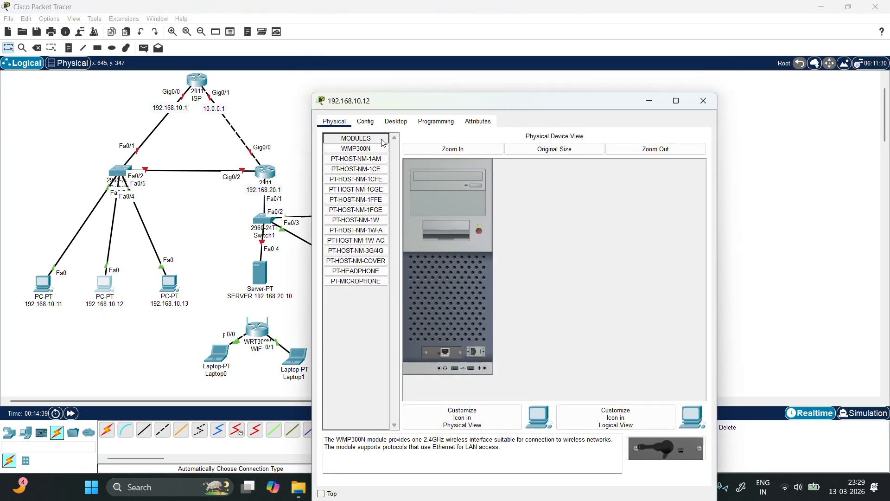
click(396, 121)
click(357, 157)
click(467, 189)
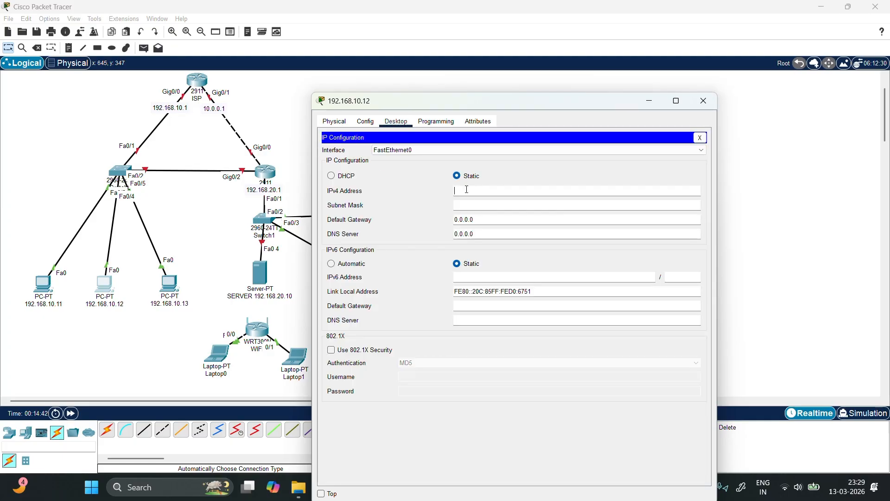
text(192.168.10.112)
click(499, 203)
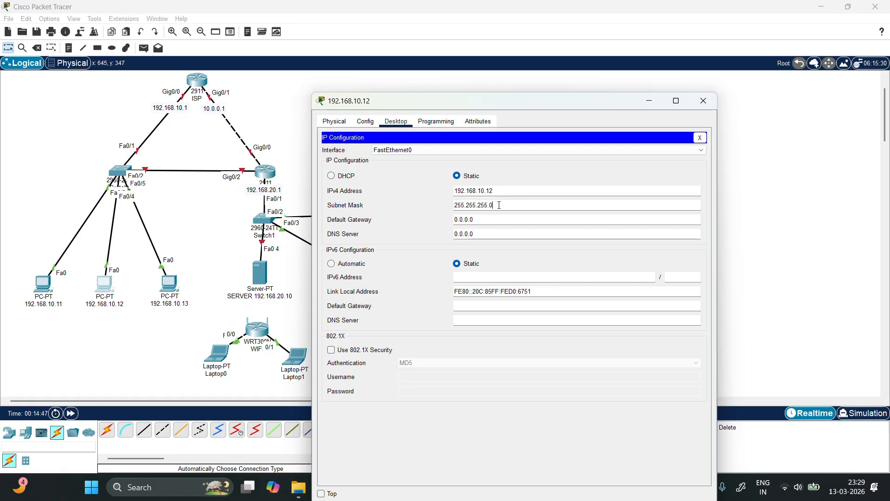
Set gateway 192.168.10.1 and DNS server 192.168.20.10, then close the window
click(493, 219)
double_click(493, 219)
text(192.168.10.11)
key(BackSpace)
click(503, 233)
double_click(503, 233)
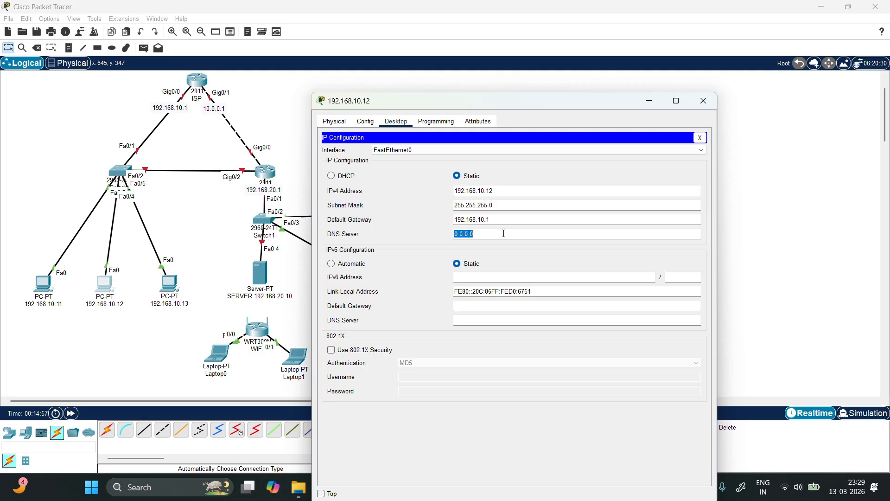
key(BackSpace)
text(192.168.20.10)
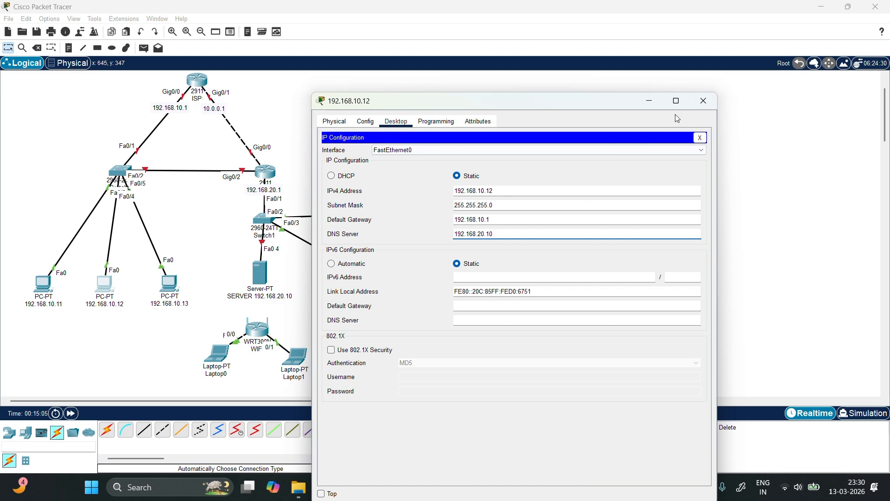
click(716, 102)
In PC 192.168.10.13's IP Configuration, enter address 192.168.10.13 with mask 255.255.255.0
click(169, 283)
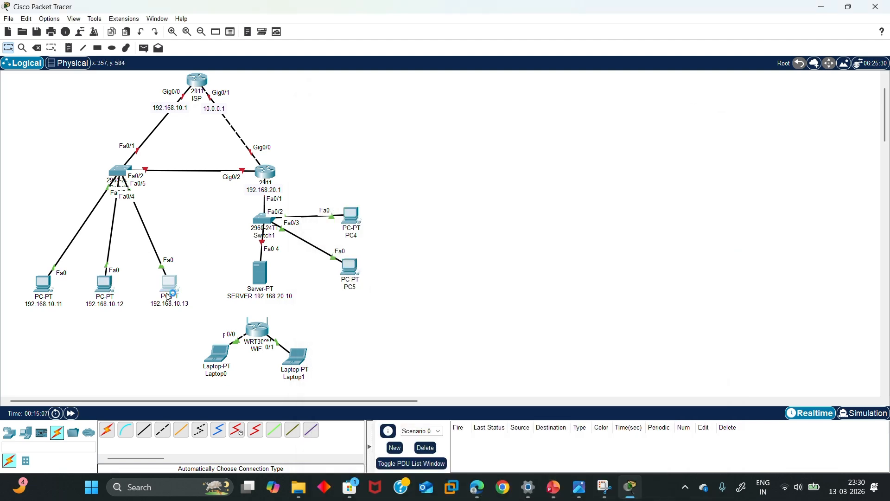
click(396, 89)
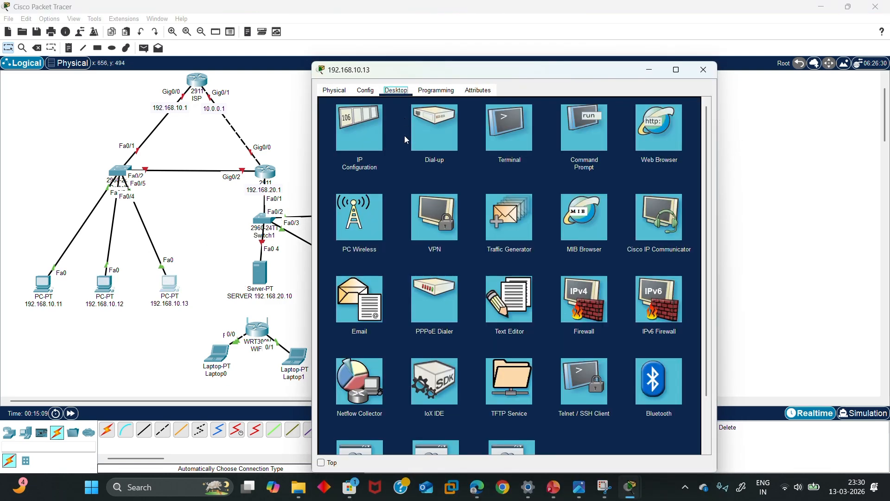
click(379, 133)
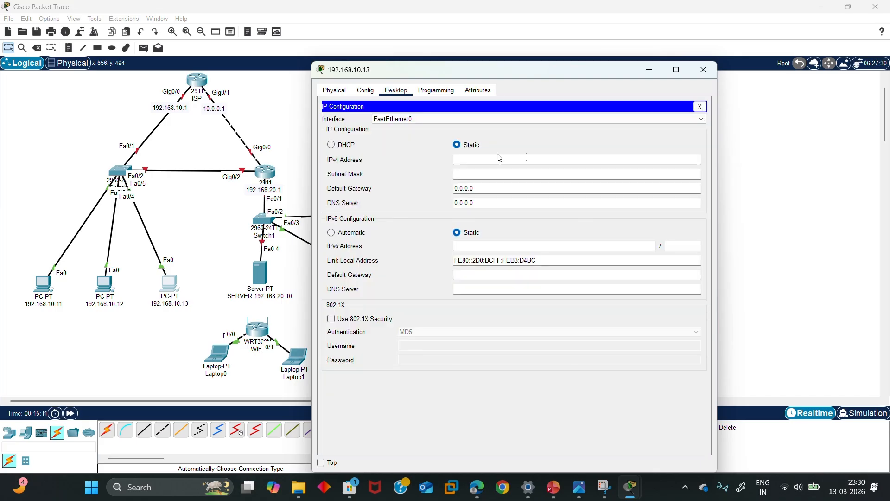
text(192.168.10.11)
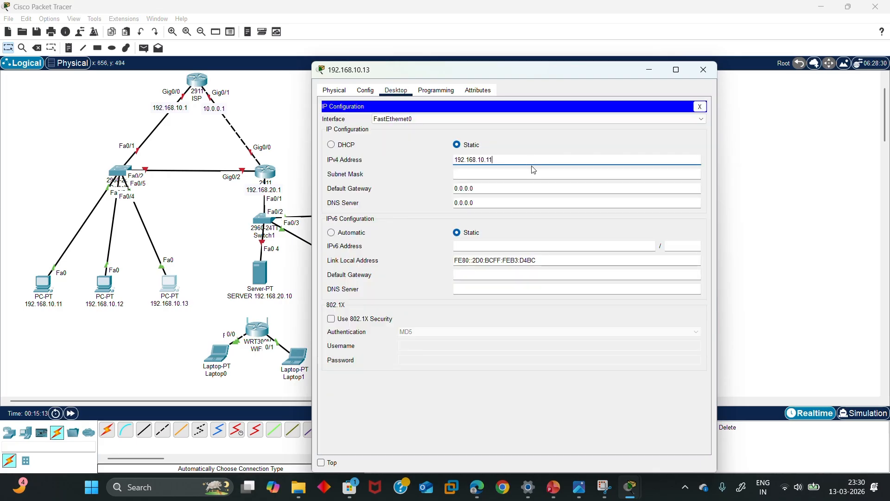
key(BackSpace)
text(3)
click(517, 173)
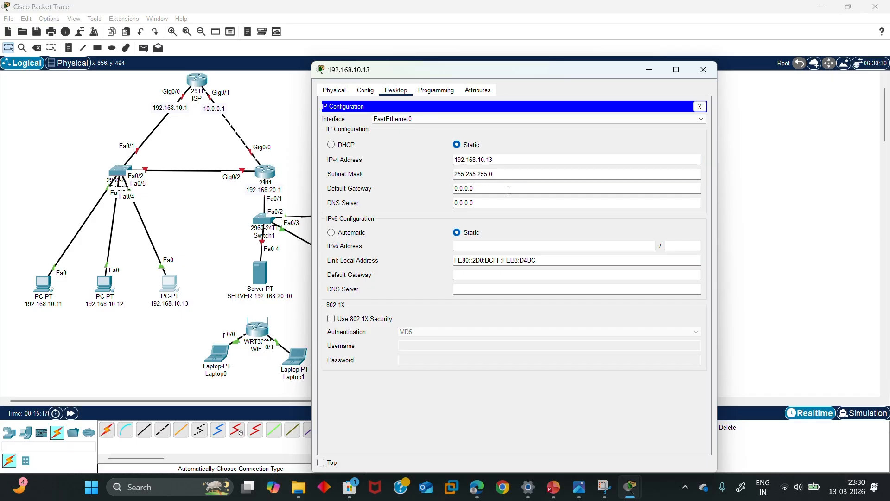
Set gateway 192.168.10.1 and DNS server 192.168.20.10, then close the window
triple_click(508, 190)
text(192.168.10.11)
key(BackSpace)
click(500, 202)
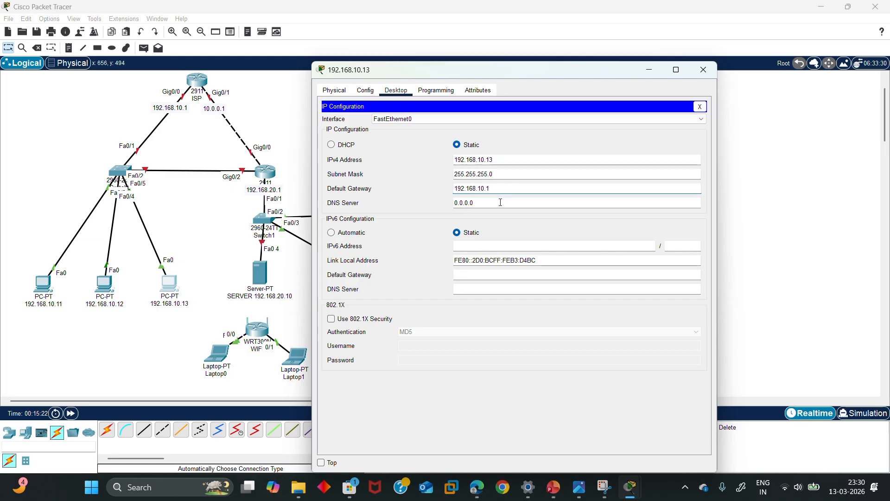
triple_click(500, 203)
text(192.168.10.11)
key(Left)
key(Left)
key(Left)
key(Left)
key(BackSpace)
text(2)
key(End)
key(BackSpace)
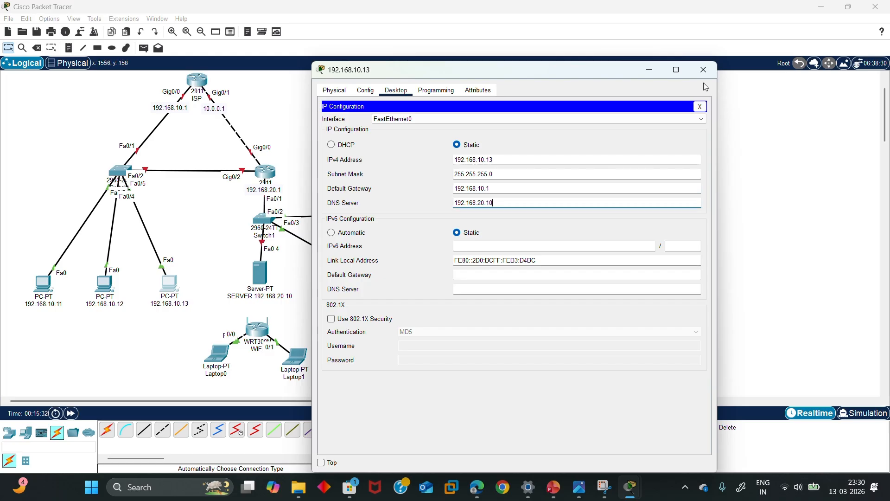
click(703, 70)
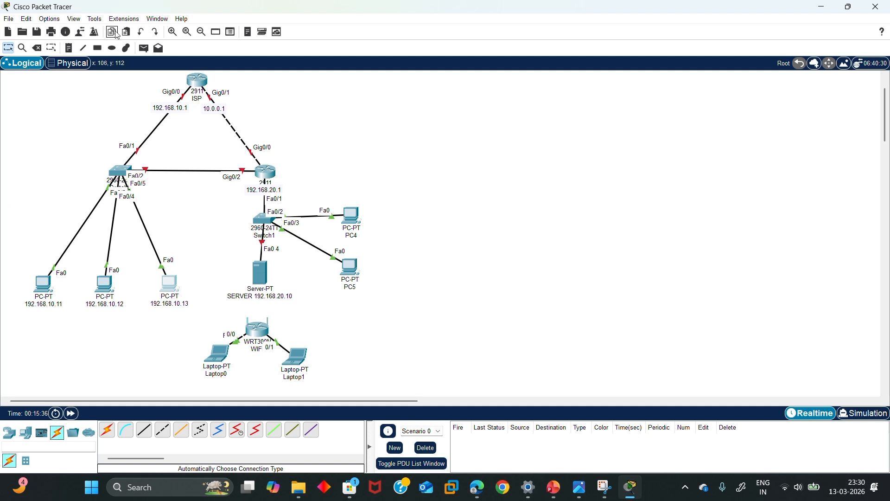
Draw a yellow-filled ellipse around PC 192.168.10.11
click(112, 48)
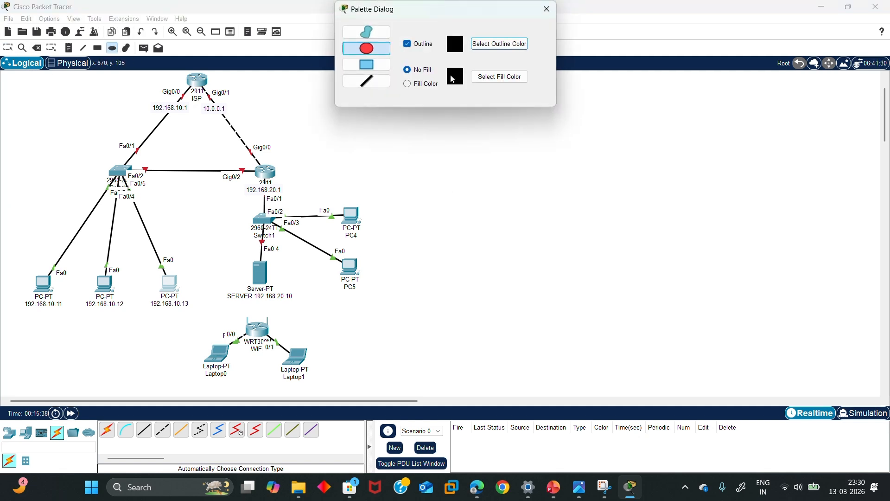
click(407, 84)
click(492, 77)
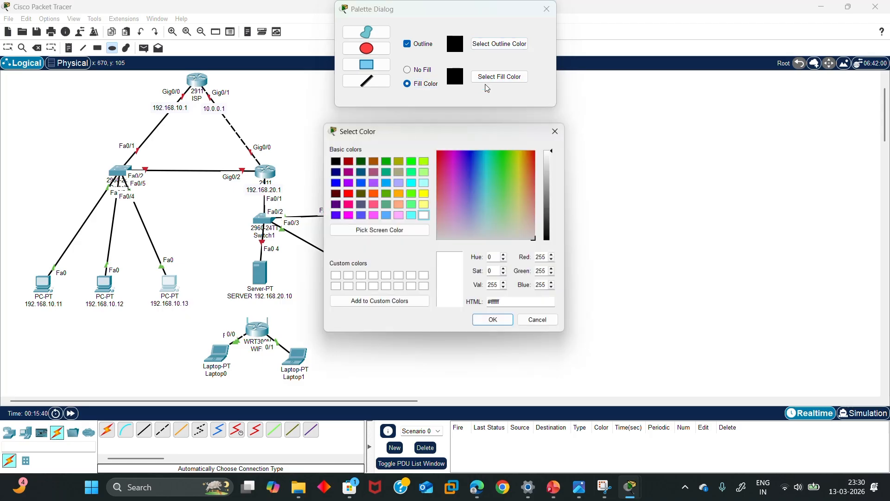
click(424, 193)
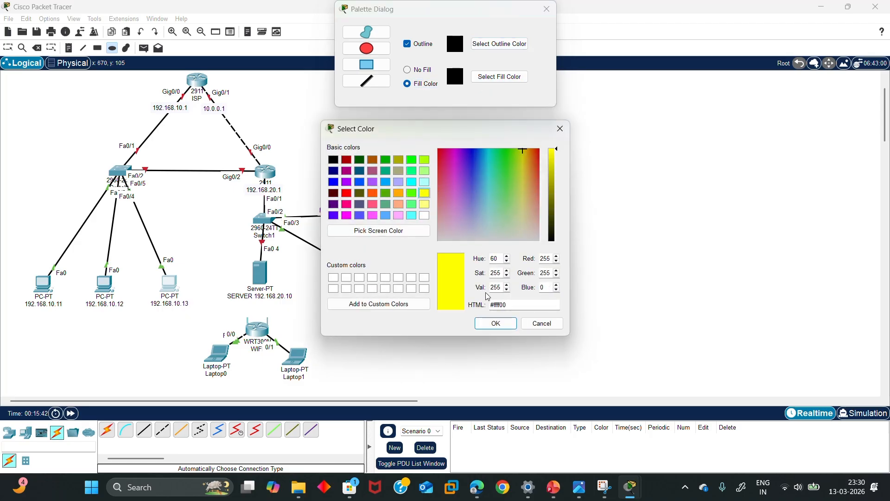
click(489, 321)
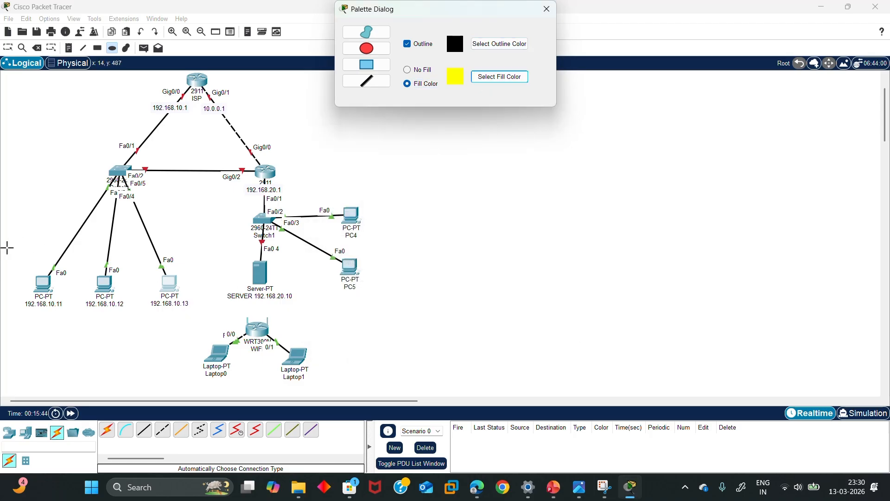
drag(6, 247, 76, 331)
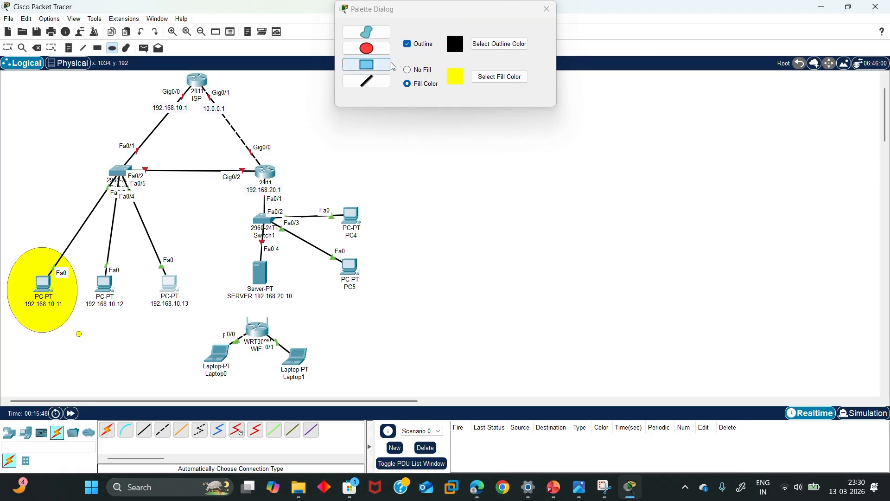
Draw a light-cyan-filled ellipse around PC 192.168.10.12
click(489, 78)
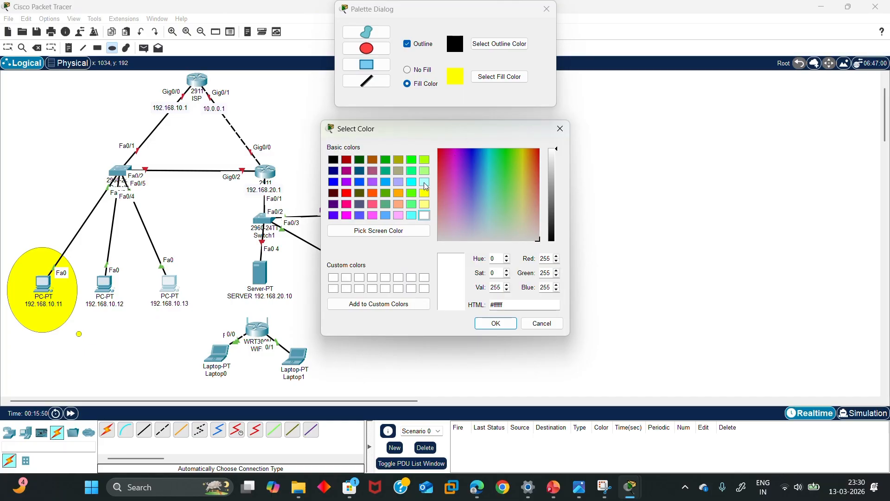
click(425, 184)
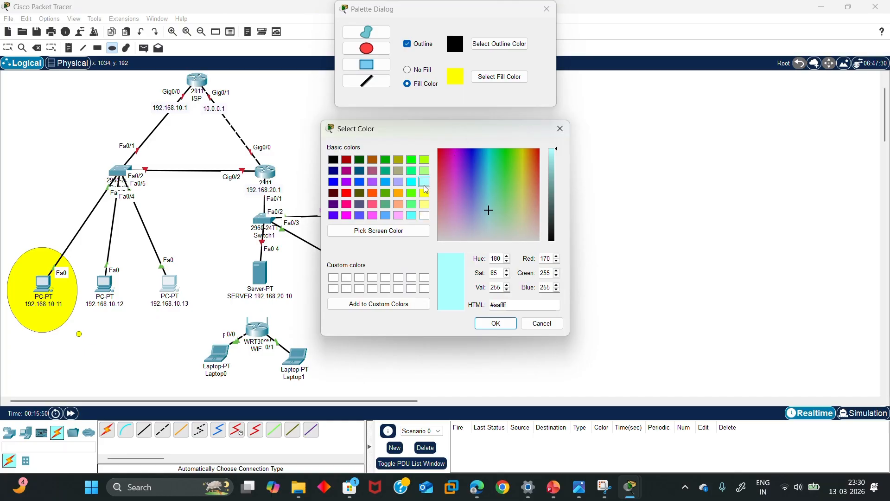
click(487, 324)
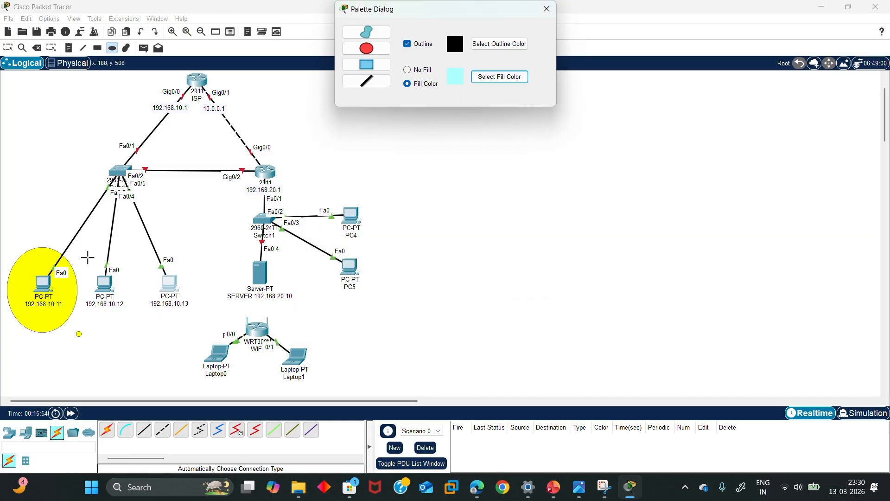
mouse_move(87, 257)
mouse_down()
mouse_move(119, 327)
mouse_move(137, 335)
mouse_move(139, 327)
mouse_up()
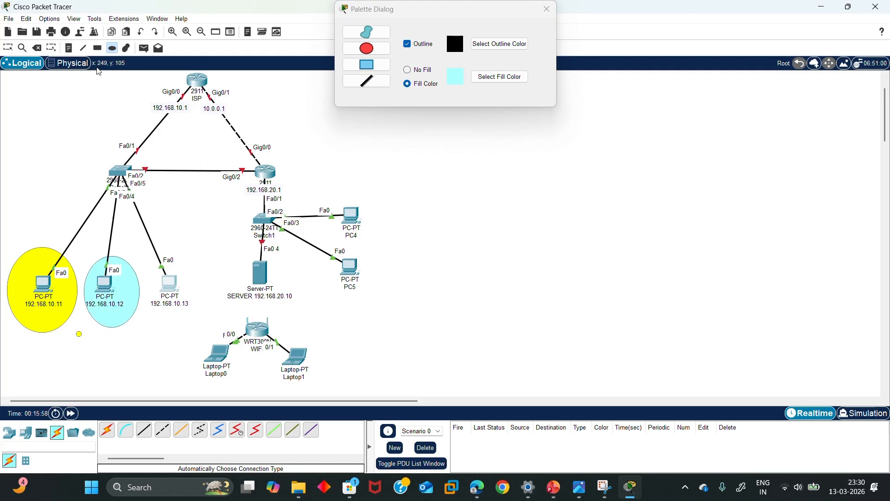
Close the drawing palette and check the yellow and cyan ellipses by selecting them
click(8, 48)
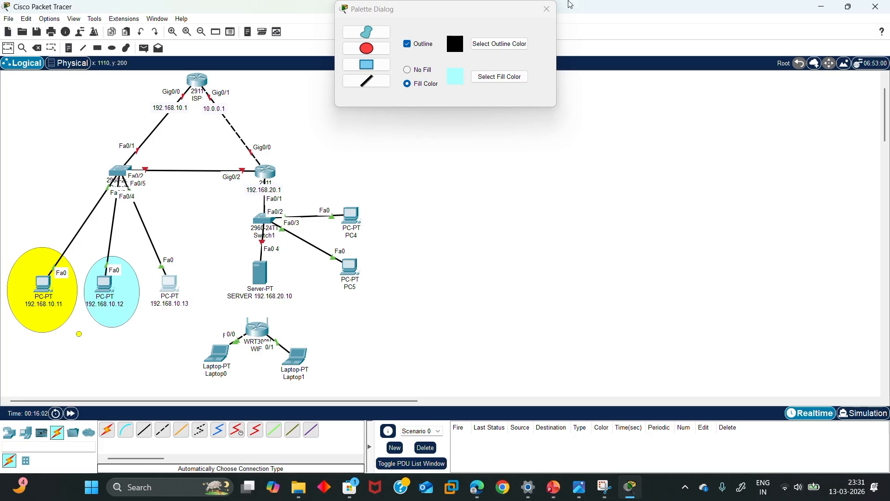
click(547, 9)
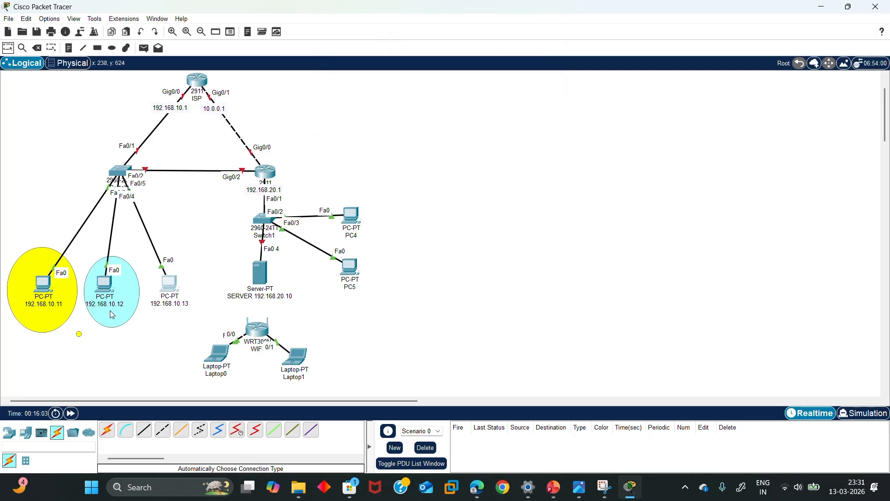
click(60, 302)
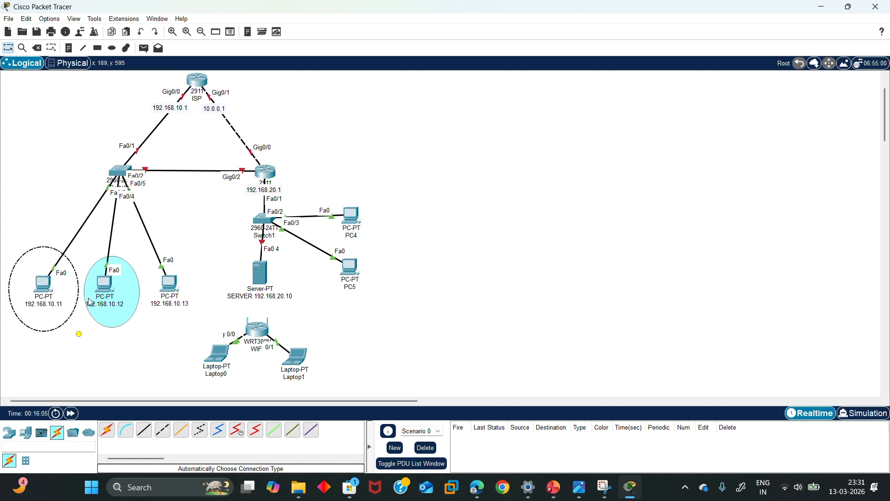
click(91, 302)
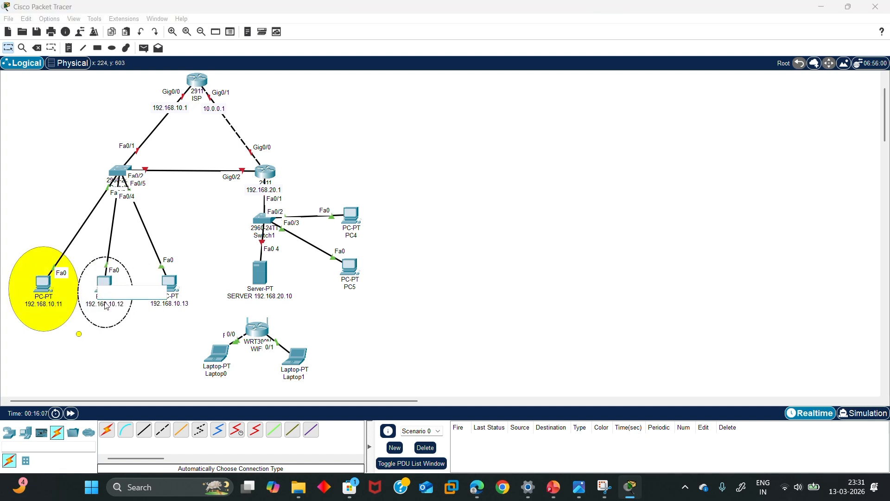
click(143, 318)
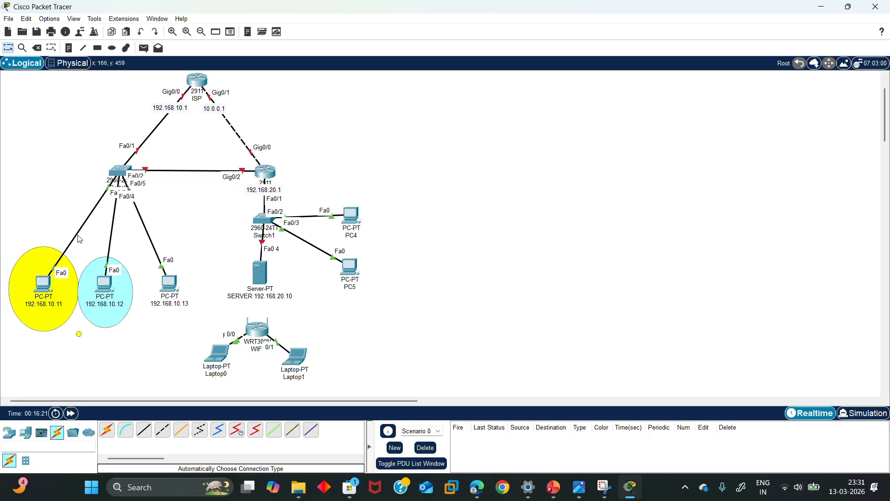
Turn on ISP GigabitEthernet0/0 with IPv4 192.168.10.1 and mask 255.255.255.0
mouse_move(109, 184)
click(196, 82)
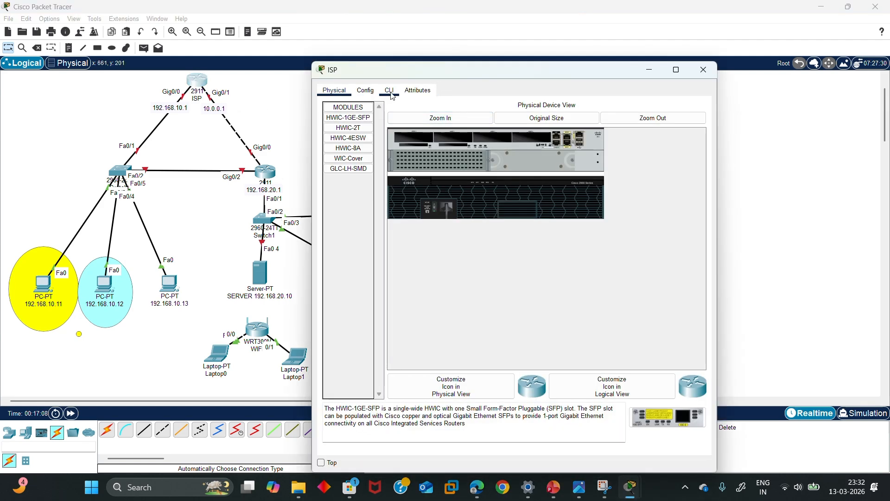
click(371, 95)
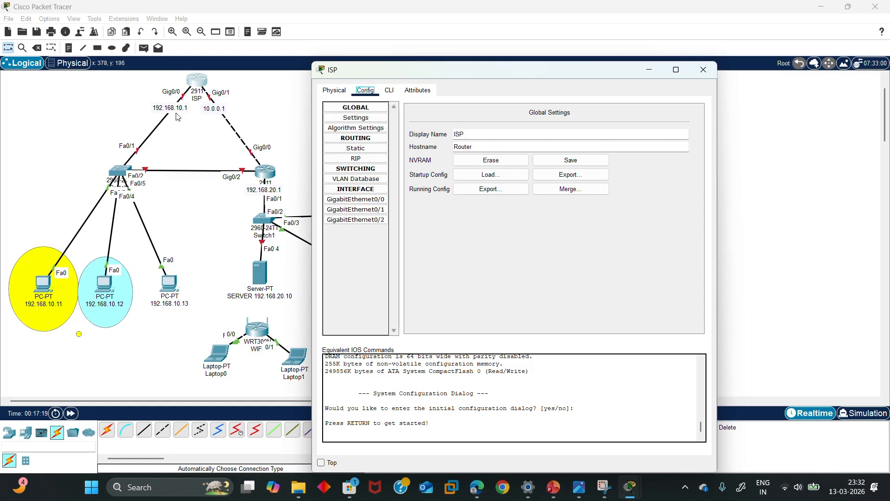
click(364, 199)
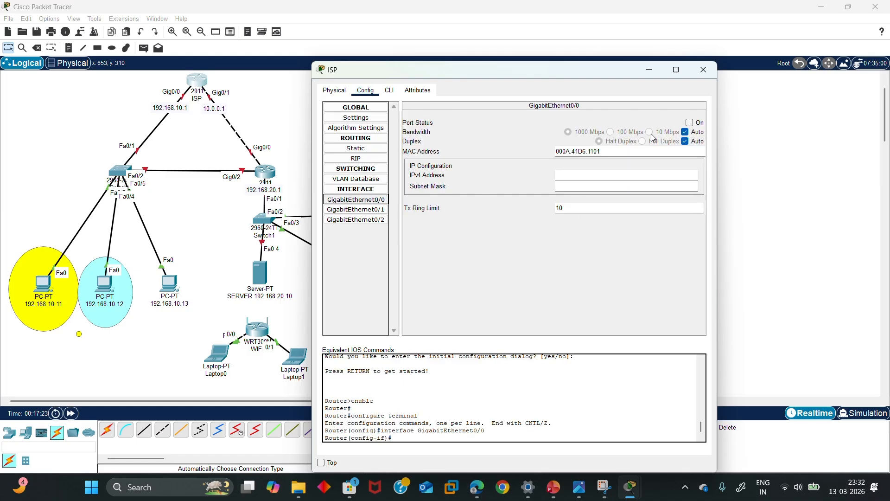
click(689, 123)
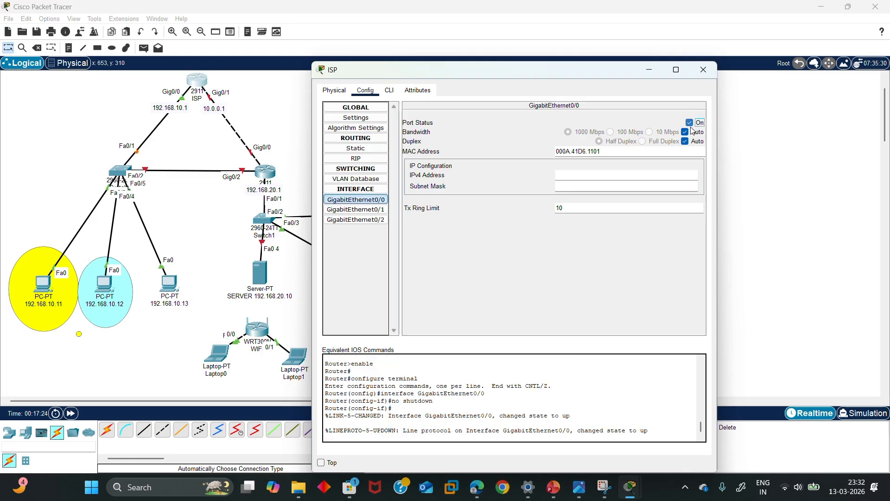
click(620, 180)
text(192.168.10.11)
key(BackSpace)
click(616, 185)
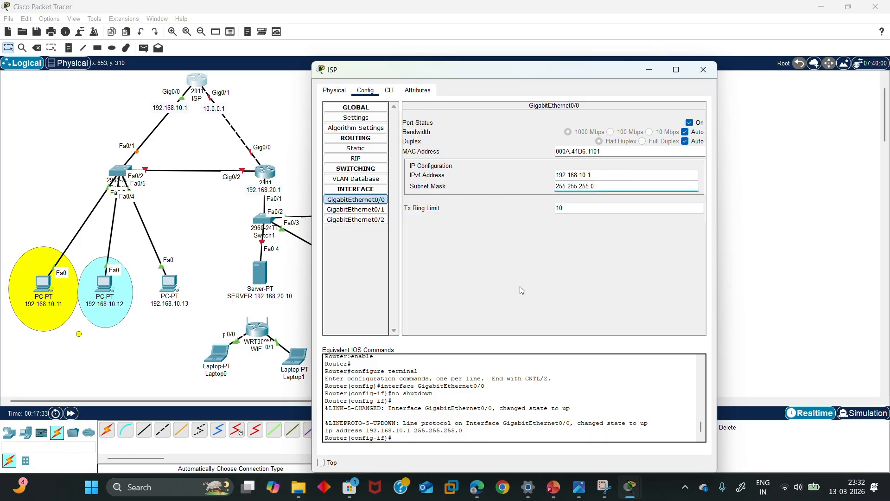
click(703, 71)
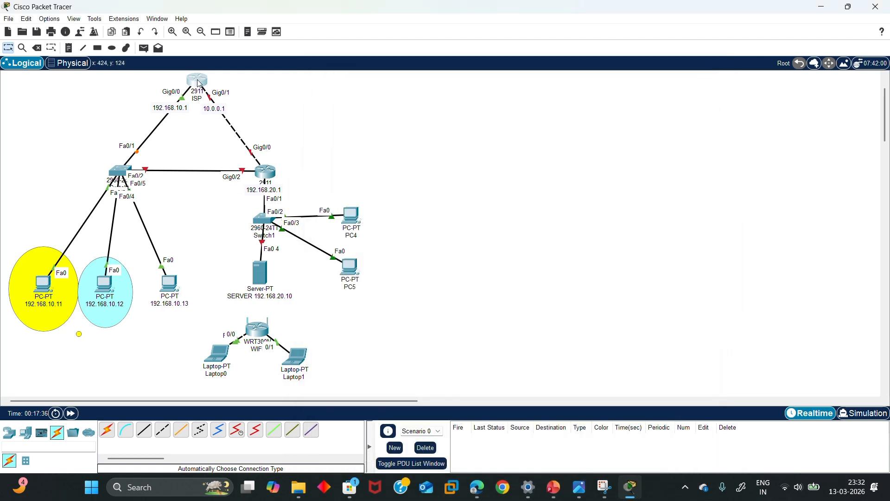
click(200, 83)
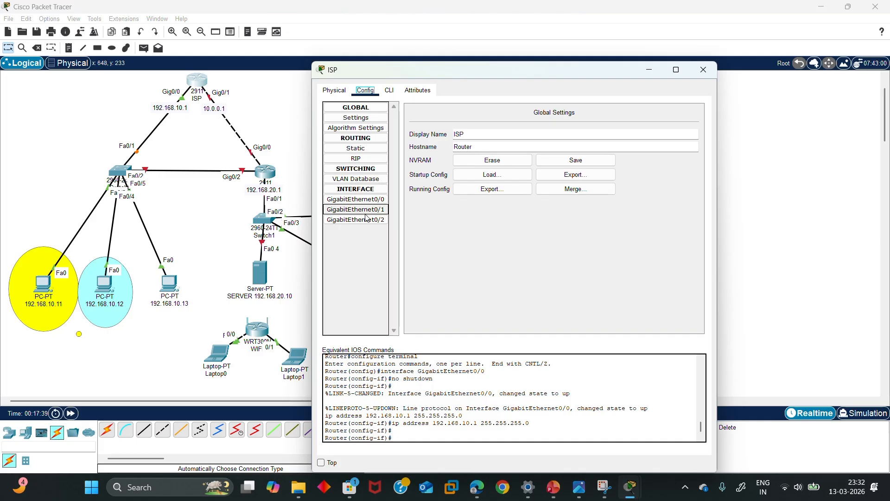
Turn on ISP GigabitEthernet0/1 with IPv4 10.0.0.1 and mask 255.255.255.0
click(369, 210)
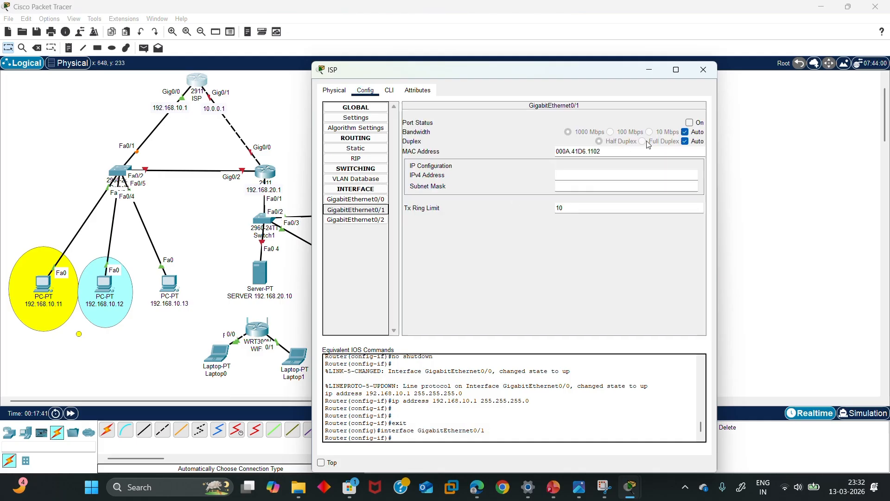
click(689, 123)
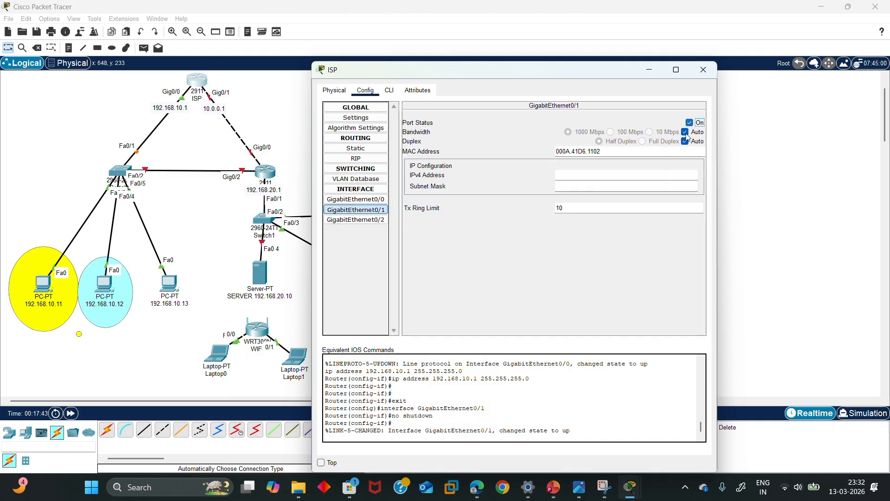
click(632, 185)
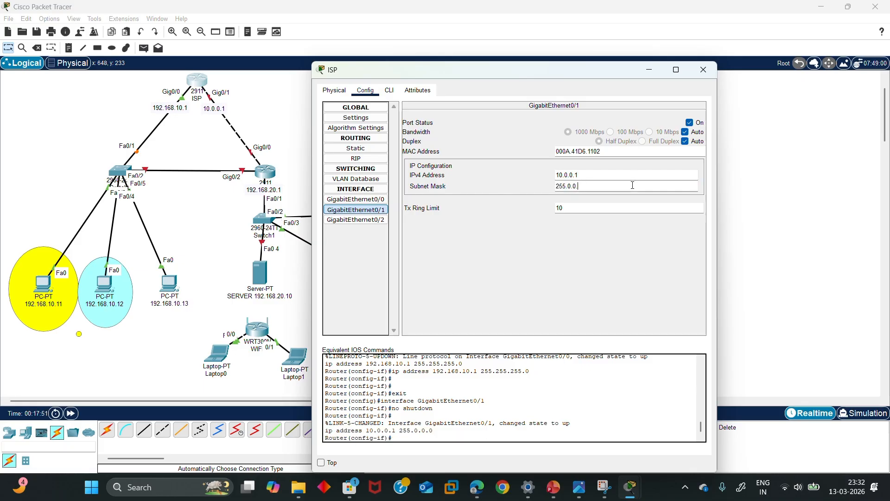
key(BackSpace)
key(BackSpace)
key(BackSpace)
key(BackSpace)
key(BackSpace)
key(BackSpace)
text(.255.255)
click(556, 258)
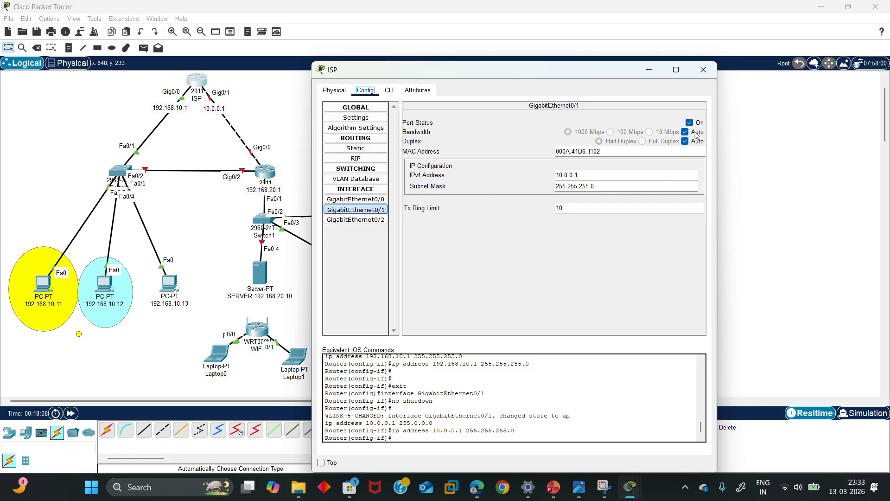
click(701, 74)
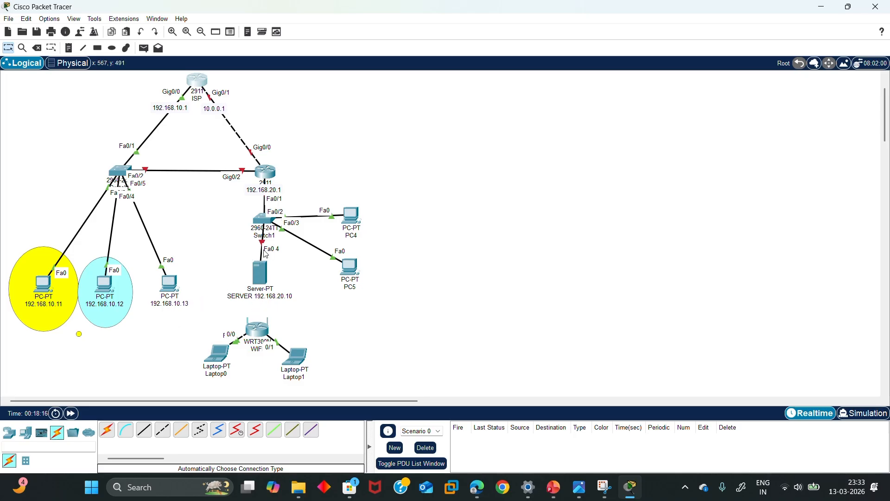
Move the server beneath Switch1 and glance at its settings
mouse_move(263, 269)
mouse_down()
mouse_move(309, 234)
mouse_move(260, 271)
mouse_move(275, 284)
mouse_move(263, 287)
mouse_up()
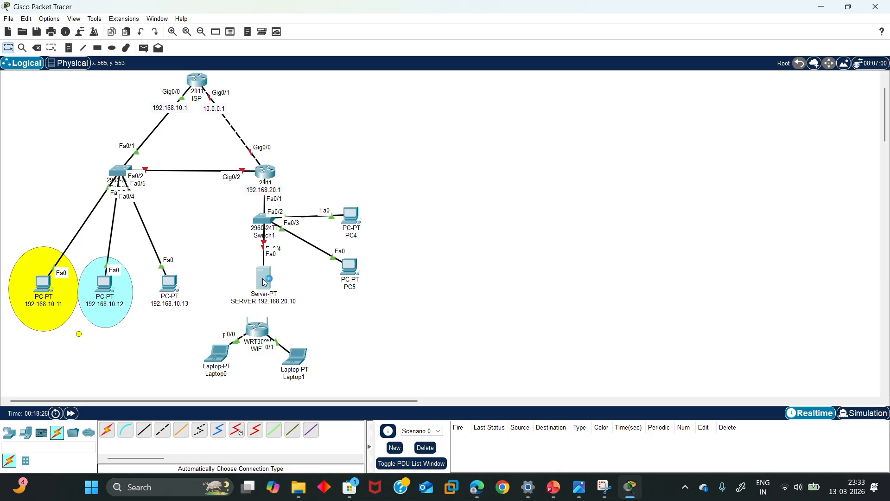
click(265, 282)
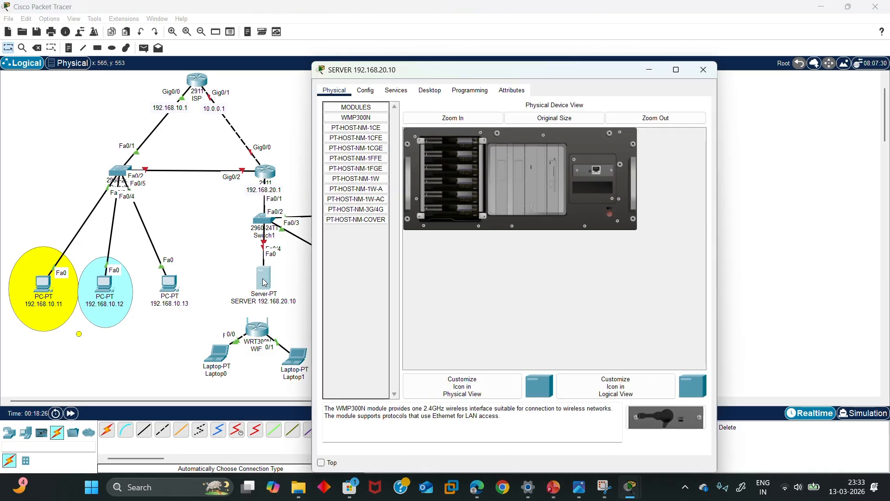
click(696, 76)
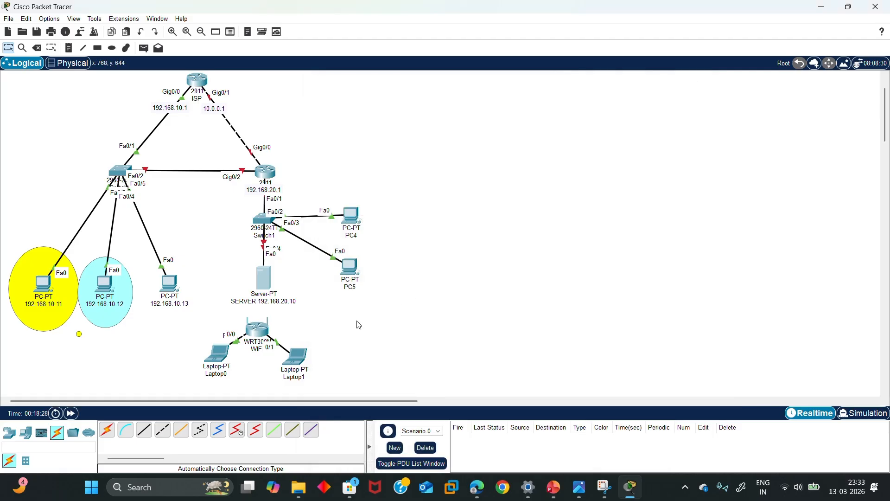
Try cabling the WRT300N router to the server and dismiss the 'No Available Ports' warning
click(108, 435)
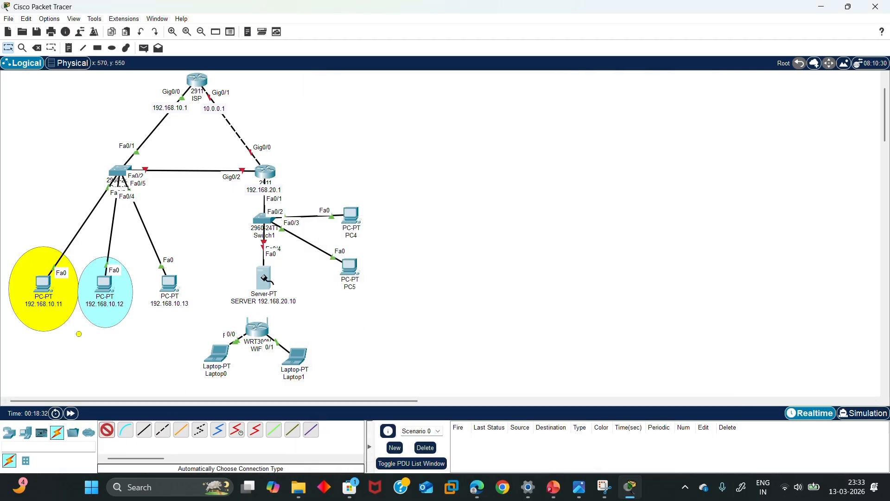
click(260, 328)
click(265, 279)
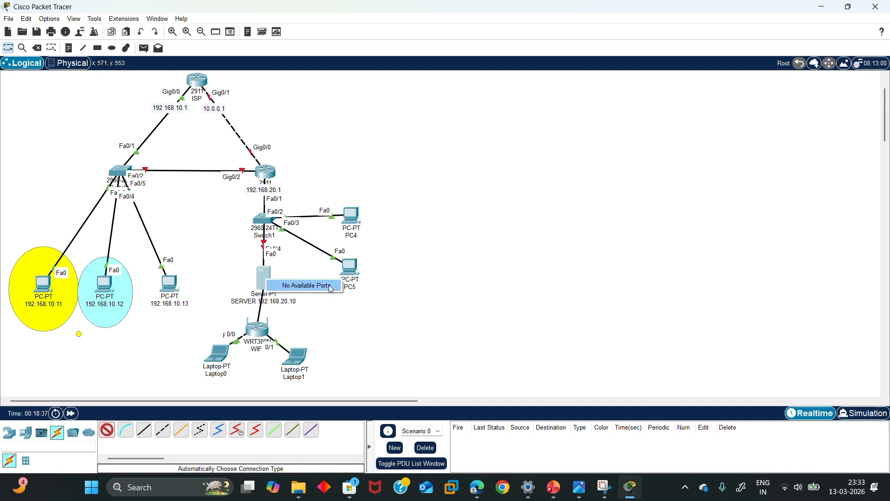
click(244, 284)
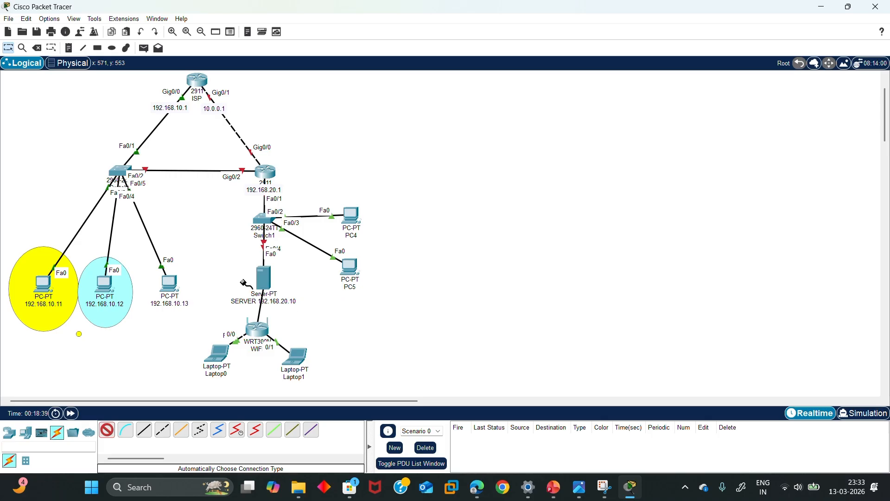
click(266, 275)
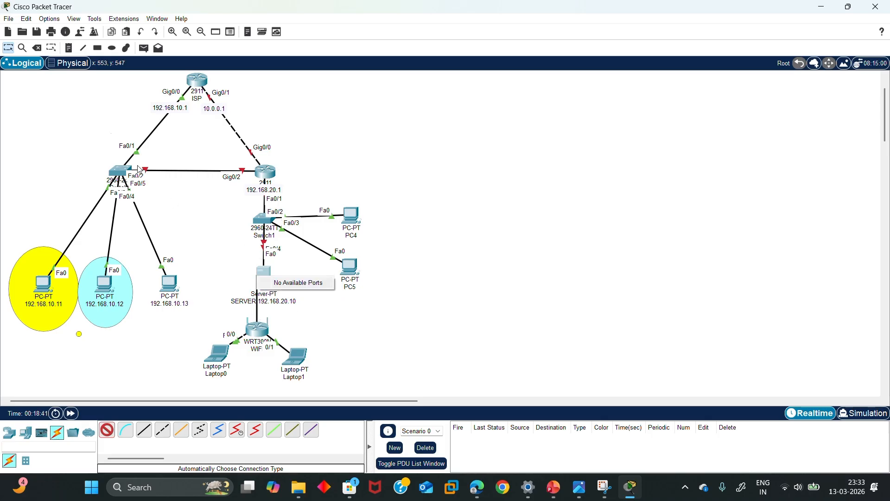
click(13, 50)
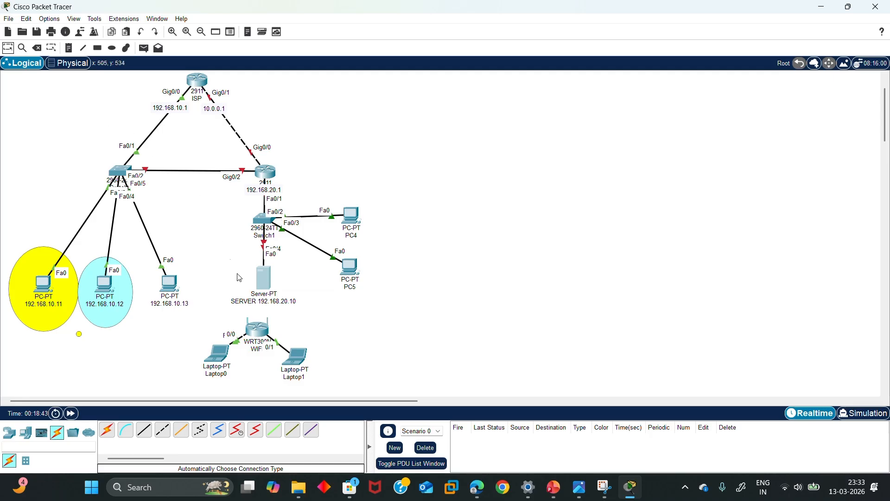
Power off the server and install a PT-HOST-NM-1CE module into its empty slot
click(266, 286)
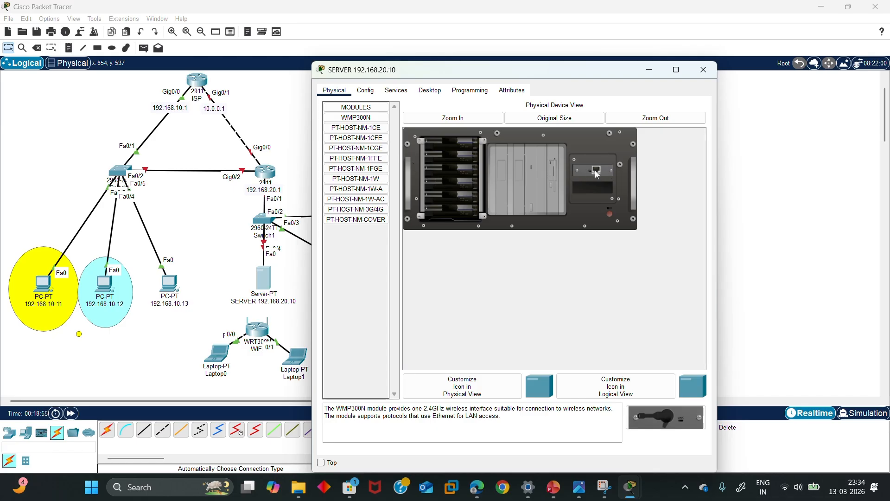
drag(602, 163, 598, 171)
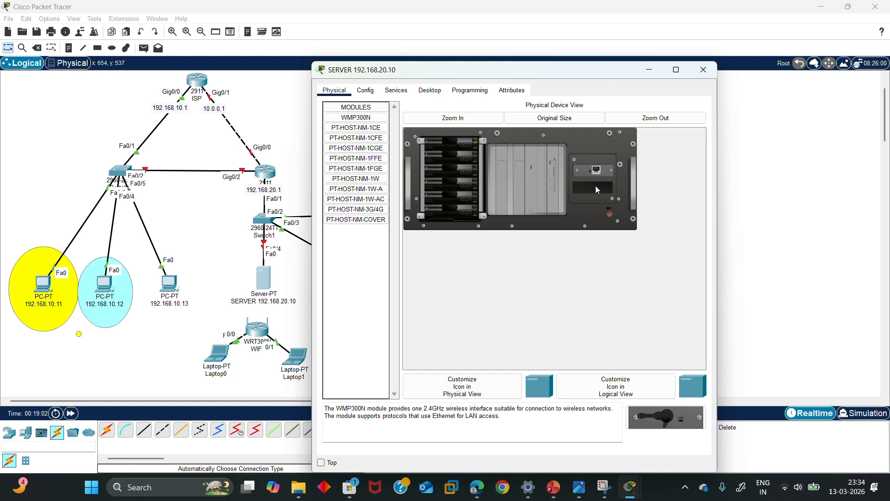
click(611, 213)
click(356, 128)
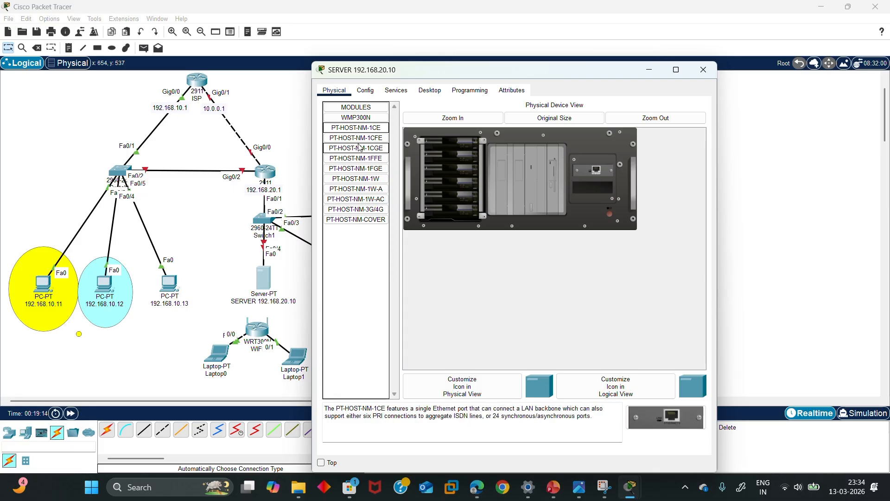
click(366, 137)
click(368, 147)
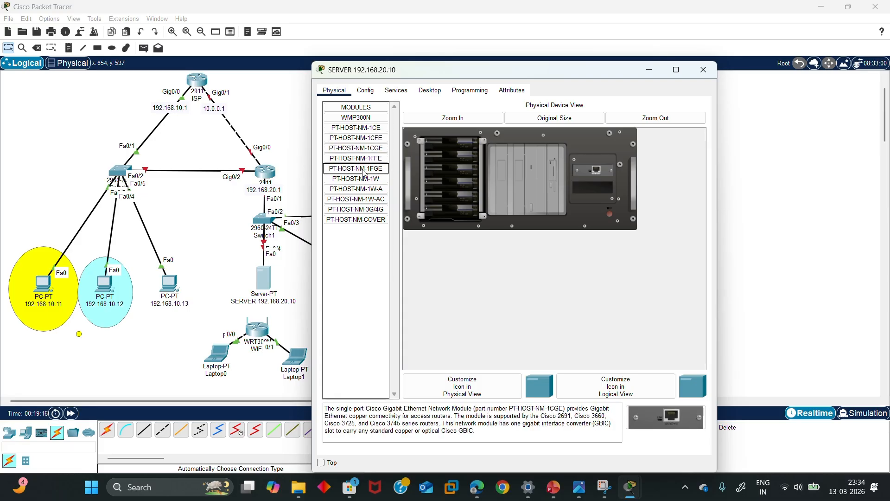
click(364, 168)
click(362, 128)
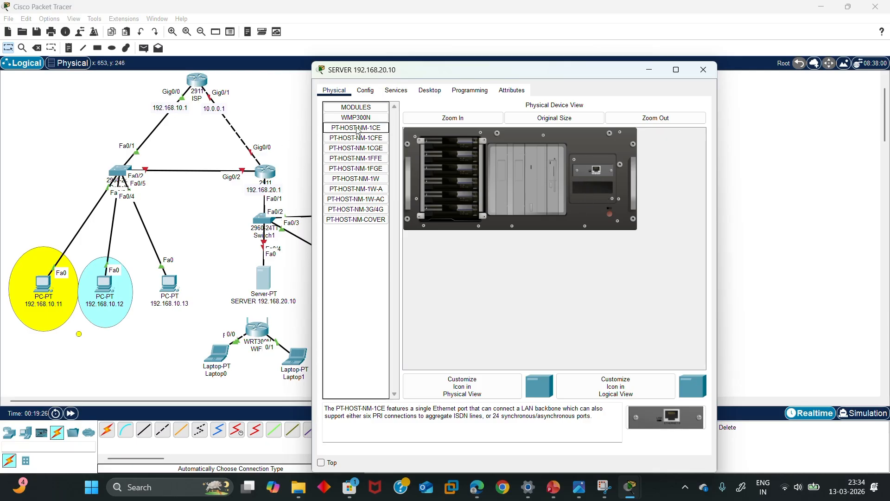
drag(357, 131, 596, 187)
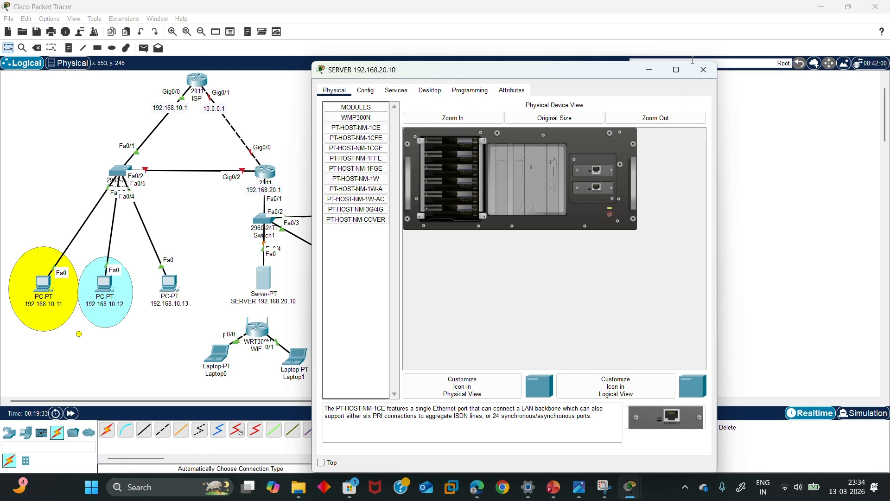
click(703, 69)
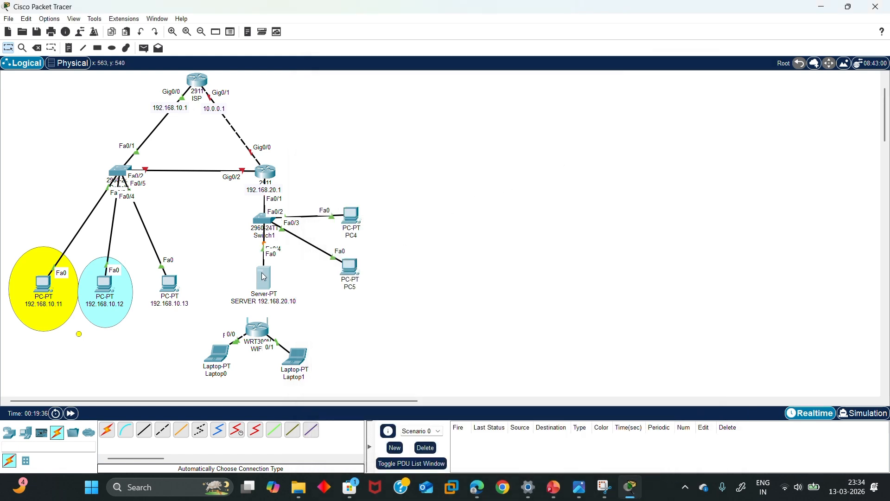
Connect the server's Eth1 port to the WRT300N router with an Automatic cable
click(107, 430)
click(257, 328)
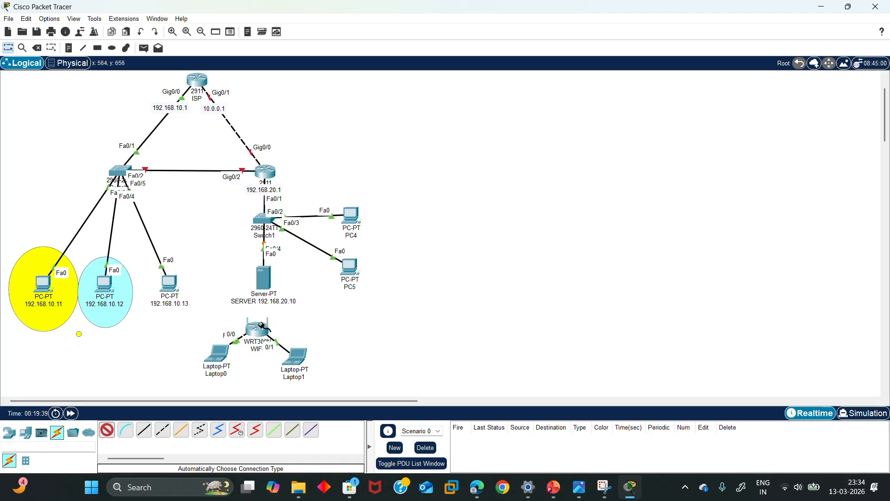
click(263, 278)
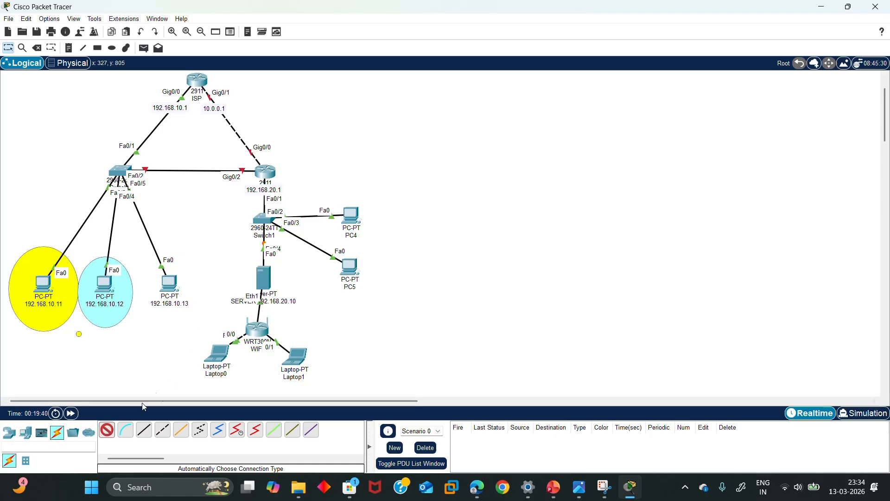
click(9, 432)
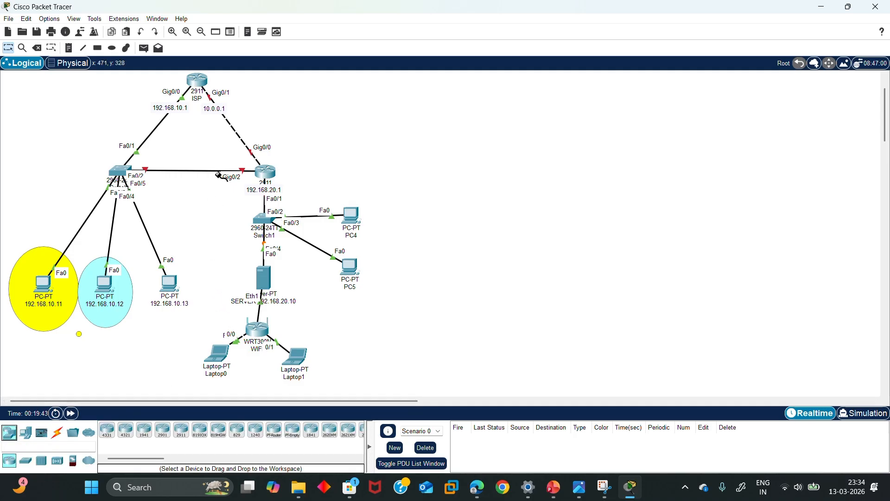
click(5, 48)
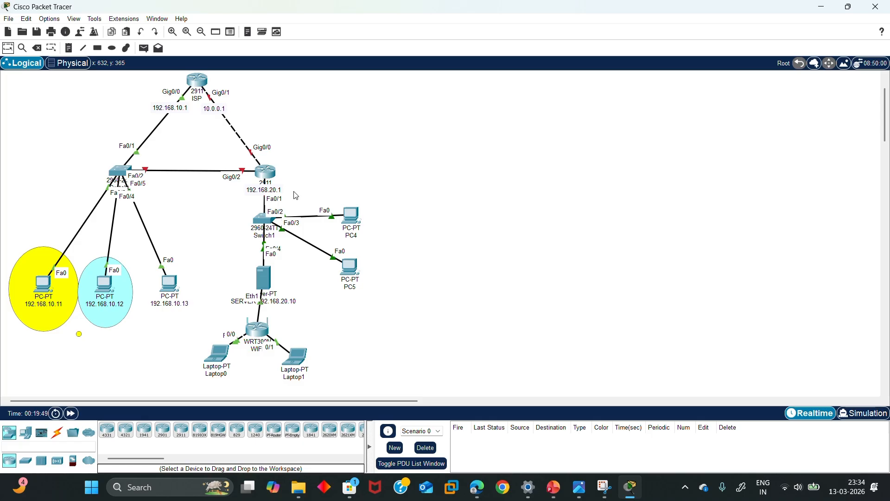
Switch on Router1's GigabitEthernet0/0 with address 10.0.0.2 and mask 255.255.255.0
click(266, 174)
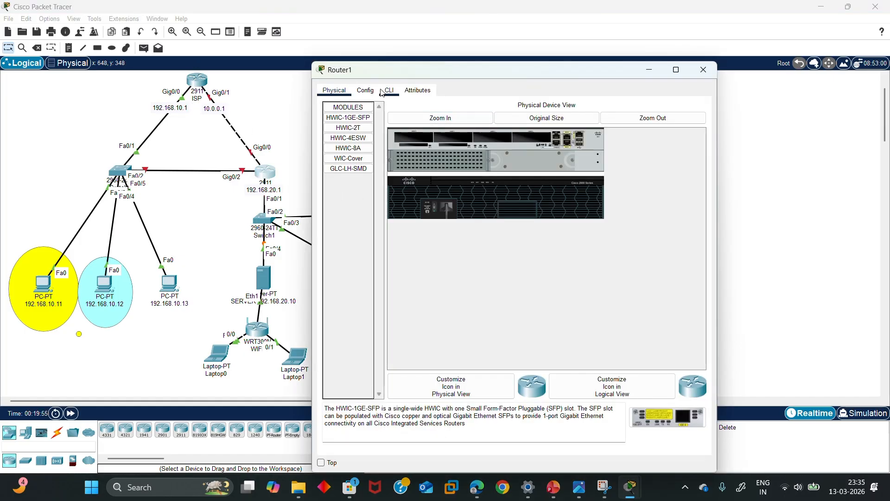
click(366, 90)
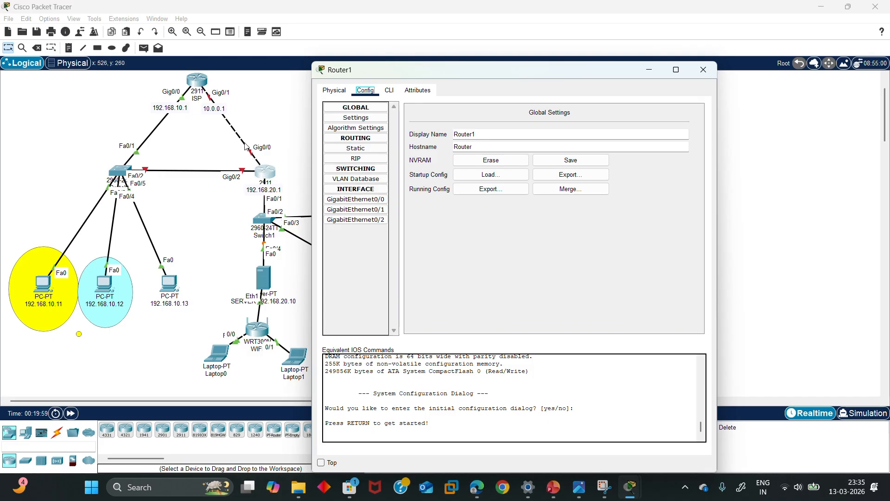
click(371, 204)
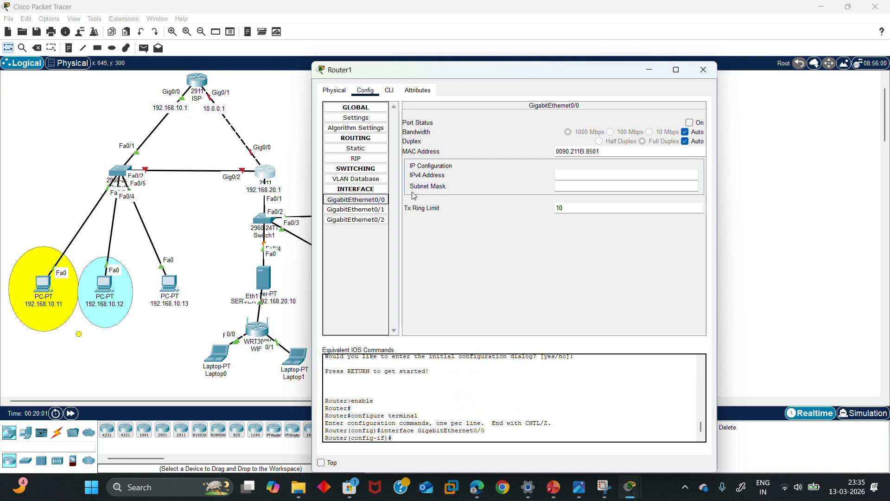
click(689, 123)
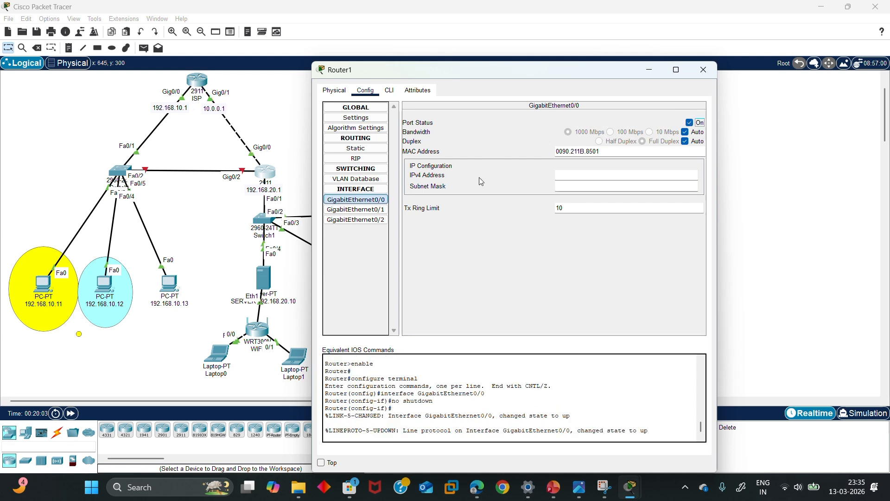
click(599, 176)
text(10.0.0.2)
click(599, 187)
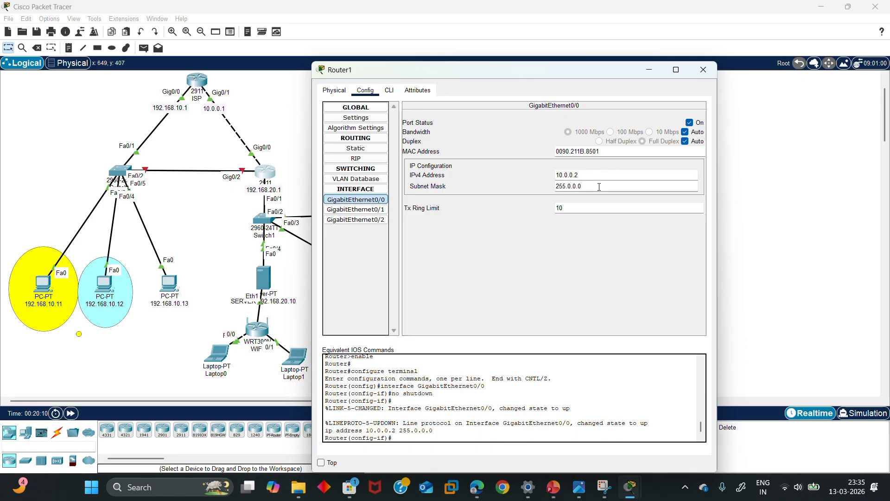
key(BackSpace)
key(BackSpace)
key(BackSpace)
key(BackSpace)
key(BackSpace)
text(255.255)
key(Return)
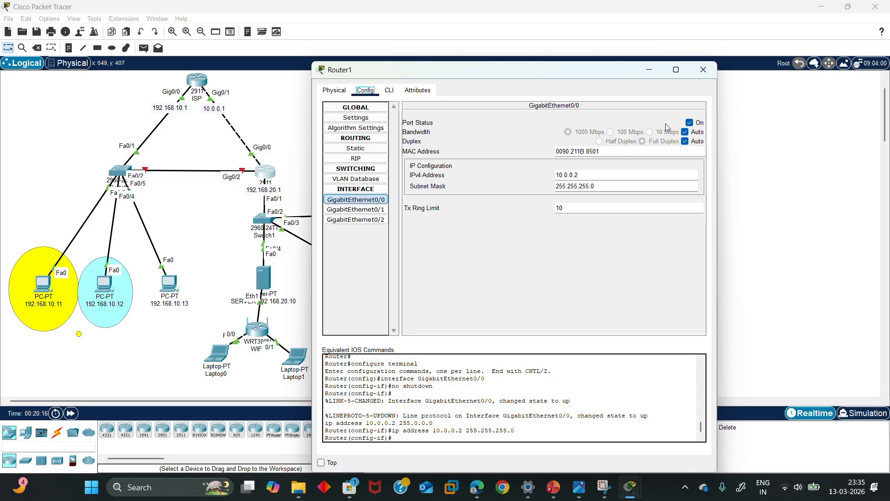
click(704, 69)
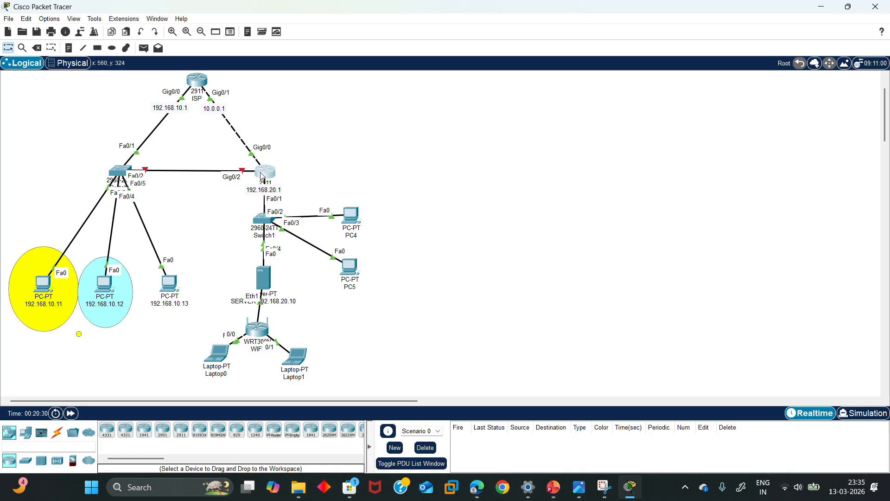
Reopen Router1 and select the 192.168.20.1 label beside it
mouse_move(263, 177)
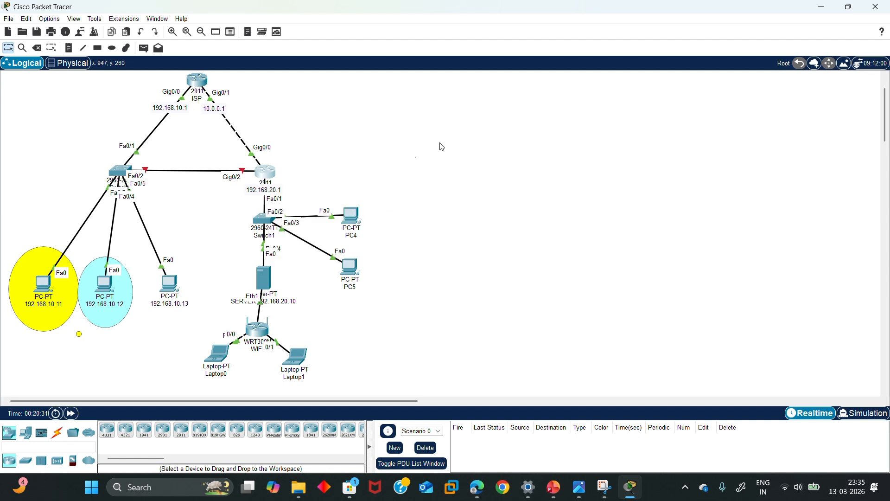
click(269, 176)
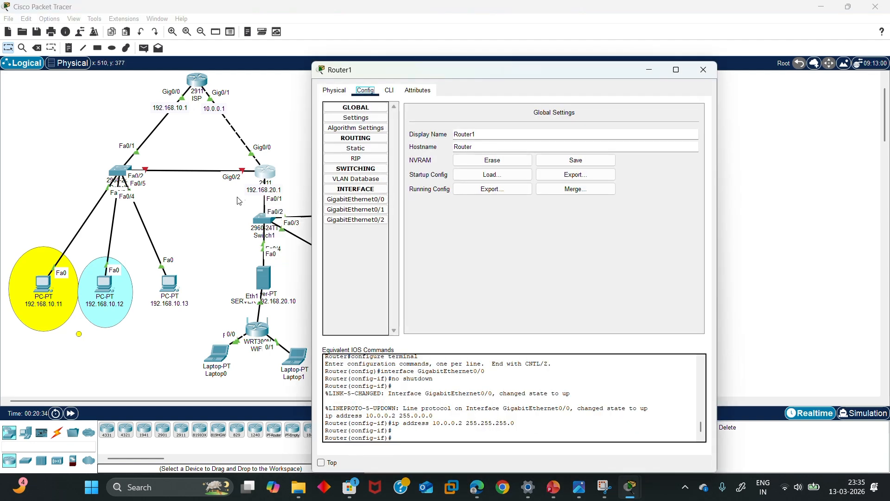
click(266, 192)
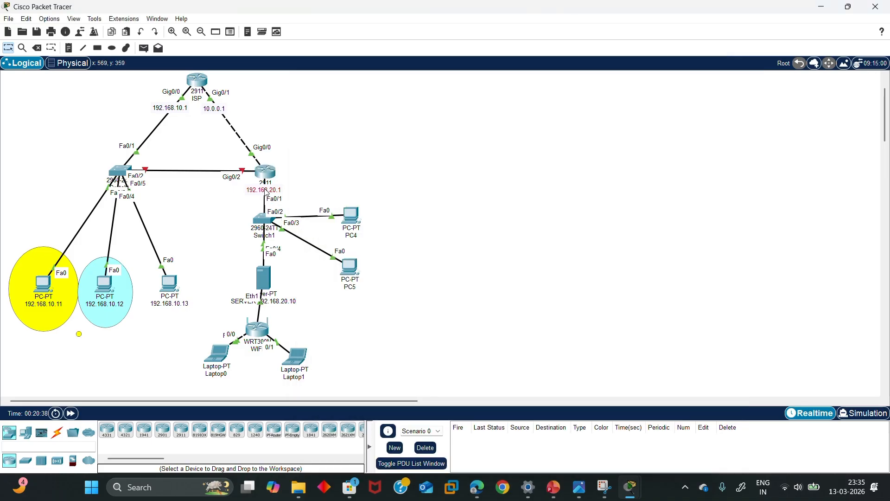
Drag the 192.168.20.1 label below Router1 and nudge Switch1 down and left
drag(267, 192, 239, 235)
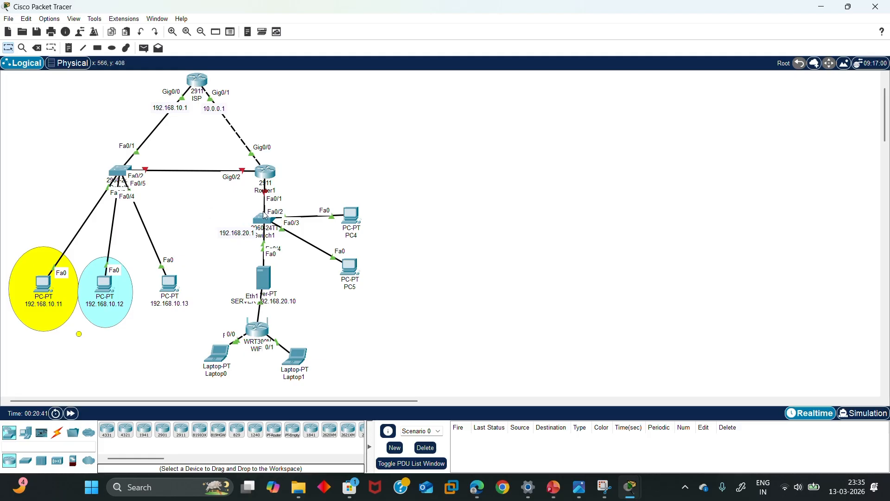
drag(265, 216, 243, 203)
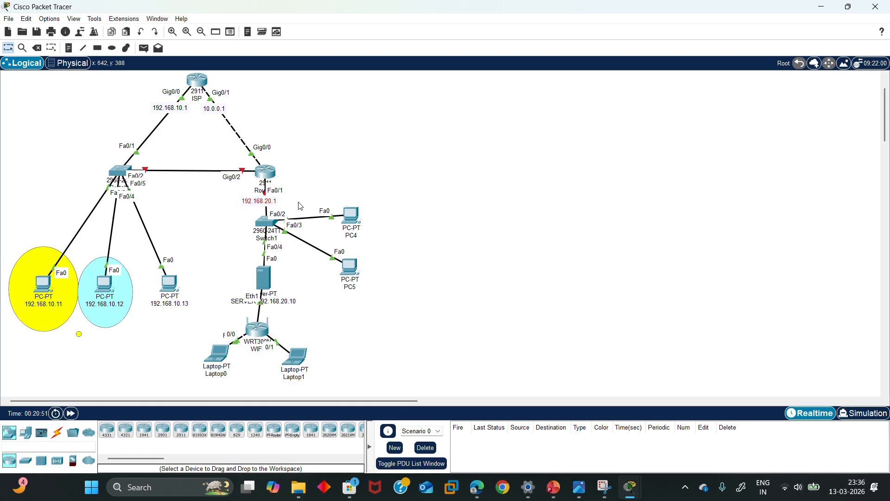
Bring Router1's GigabitEthernet0/1 up at 192.168.20.1 with the default 255.255.255.0 mask
click(281, 177)
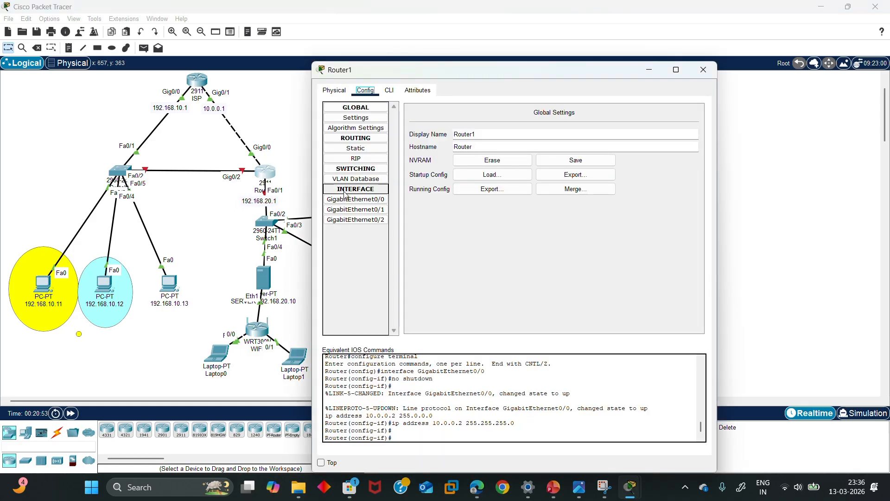
click(368, 209)
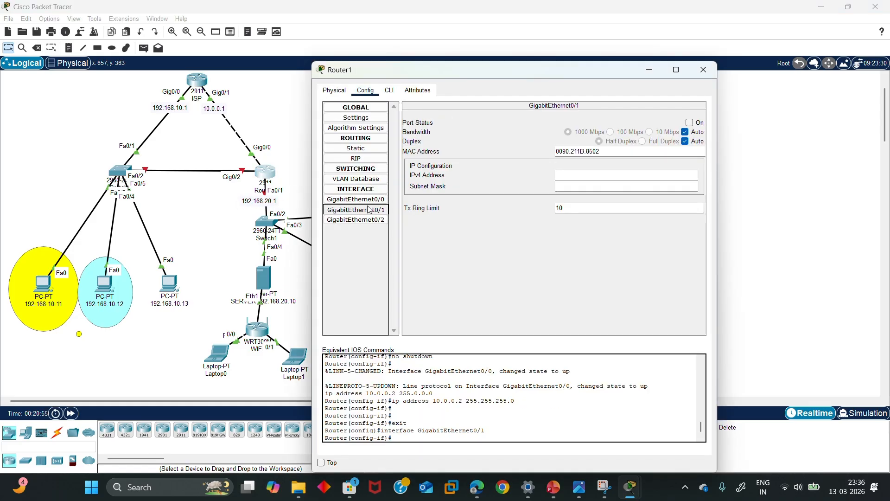
click(360, 201)
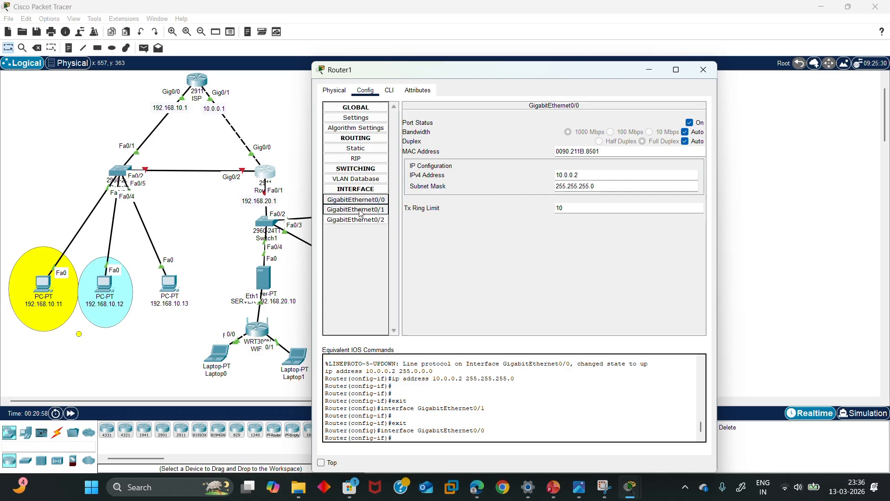
click(361, 212)
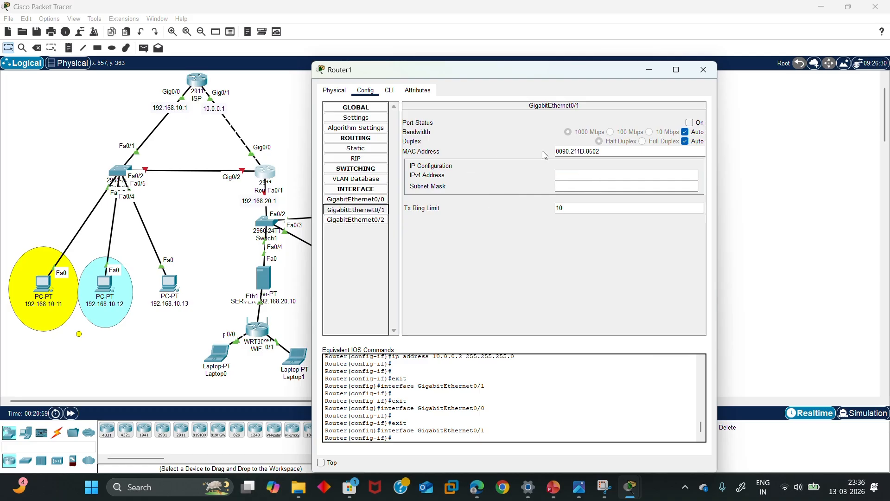
click(690, 123)
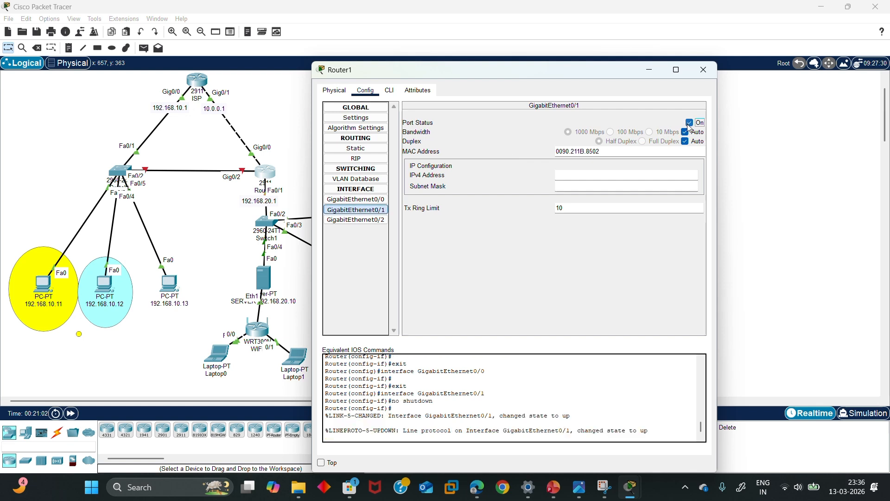
click(612, 175)
text(192.168.20.1)
click(610, 185)
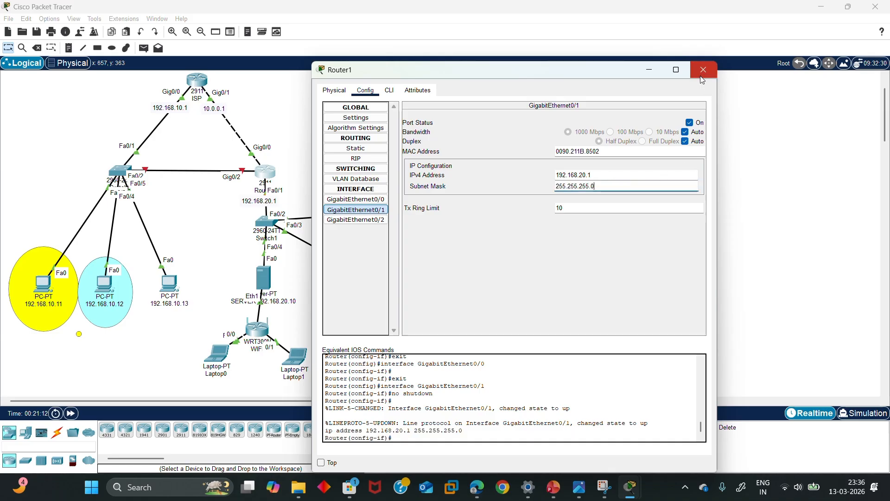
click(702, 69)
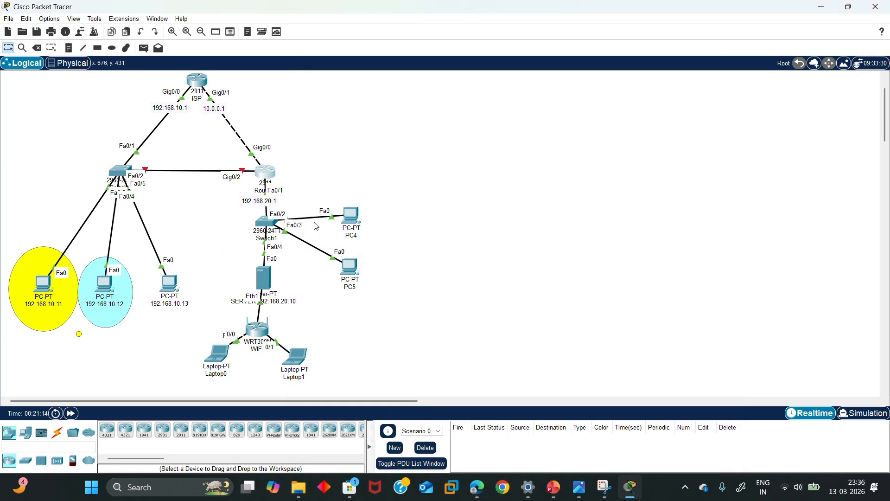
Set the server's IPv4 address to 192.168.20.10 with mask 255.255.255.0
click(264, 279)
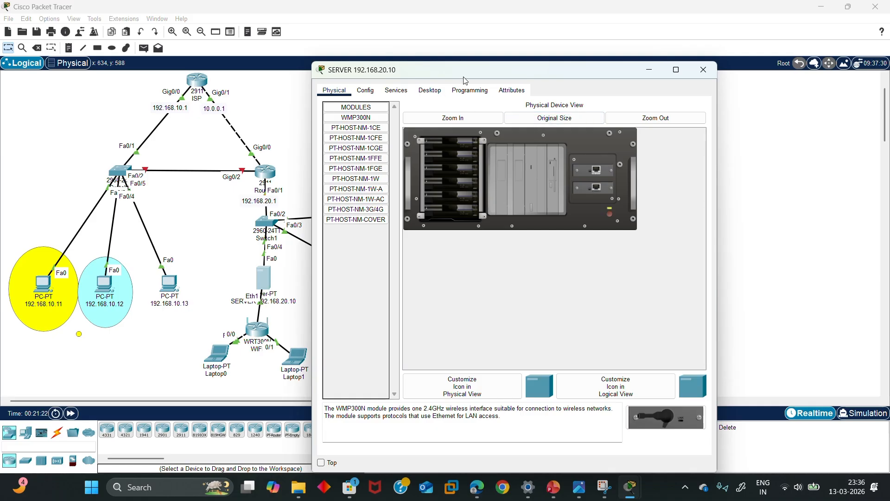
click(430, 90)
click(374, 126)
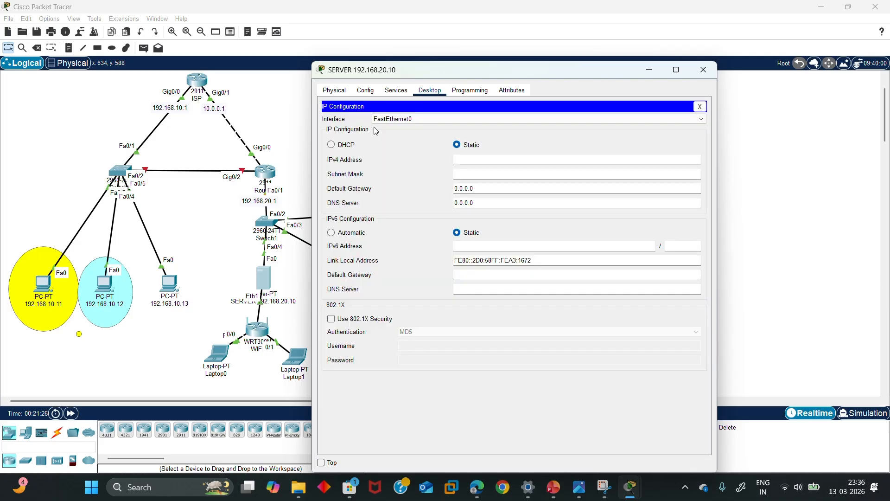
click(478, 163)
text(192.168.20.10)
click(488, 171)
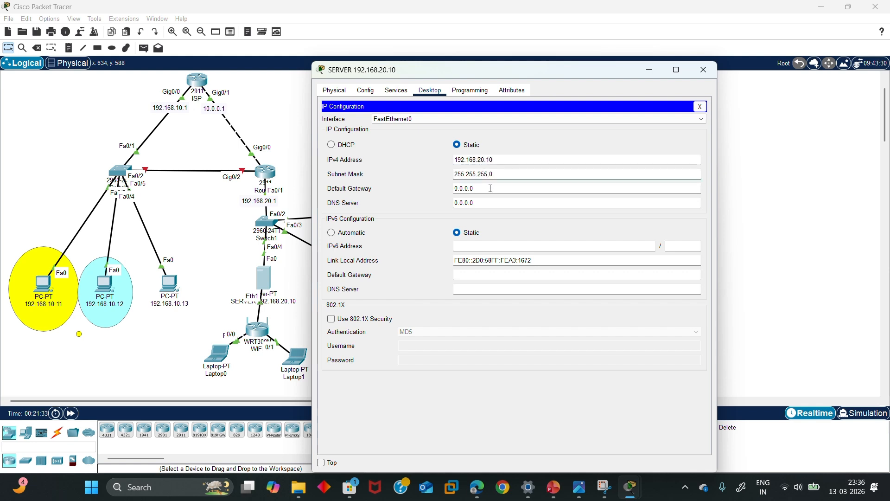
Replace the server's default gateway with 192.168.20.1 and close its settings
triple_click(490, 188)
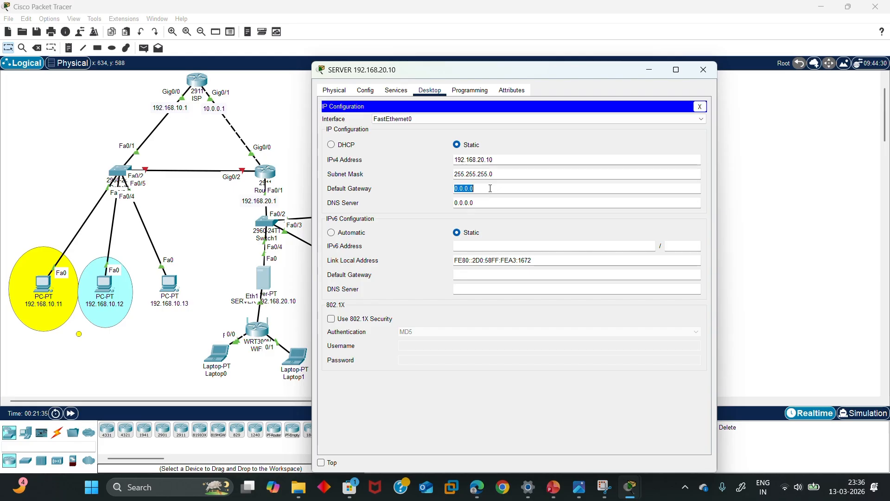
key(BackSpace)
text(192.168.1)
key(BackSpace)
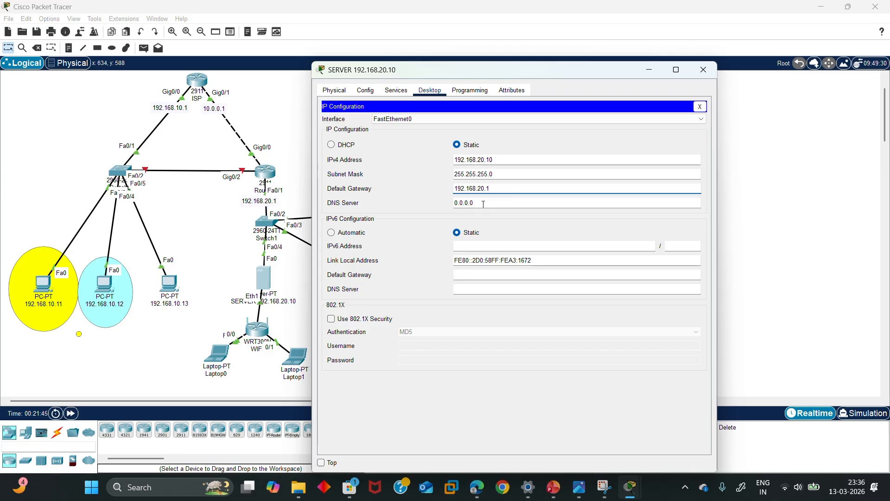
key(Return)
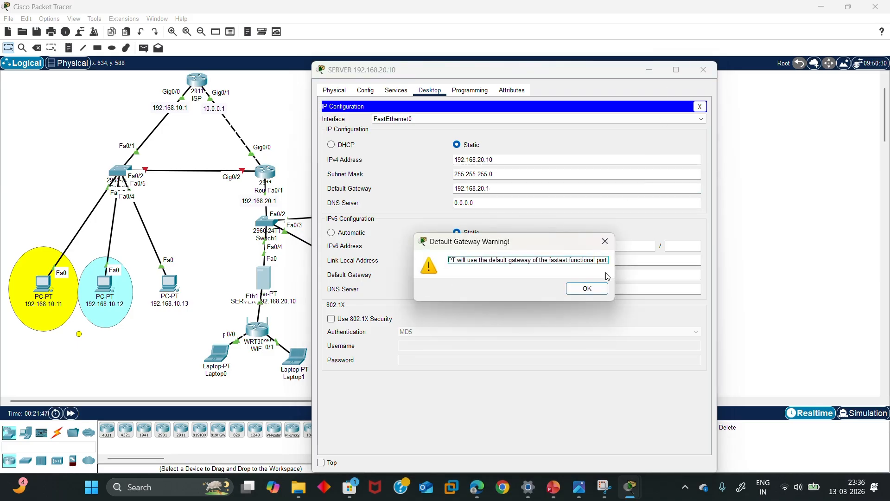
click(587, 289)
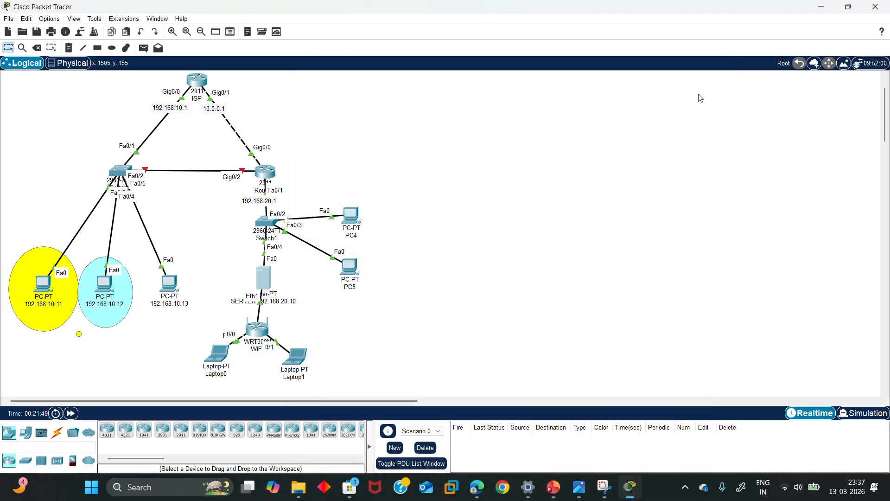
click(702, 70)
In Switch0's CLI, enter global configuration mode with enable and configure terminal
click(114, 171)
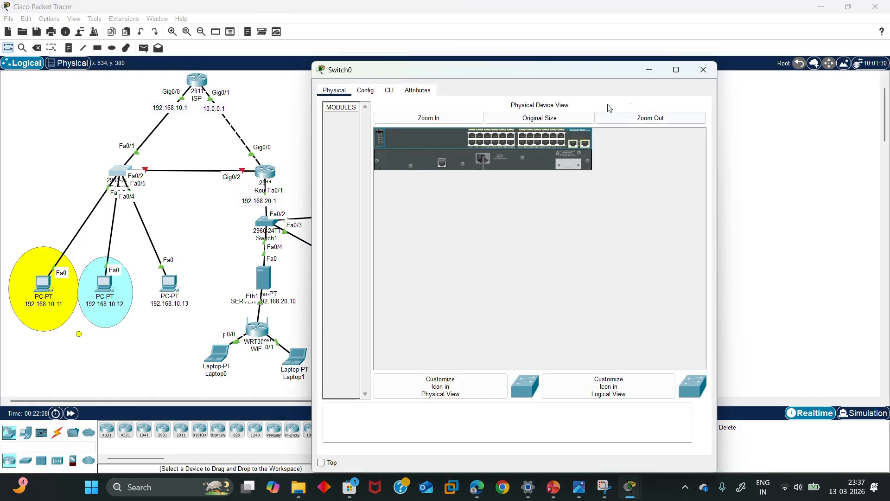
click(389, 90)
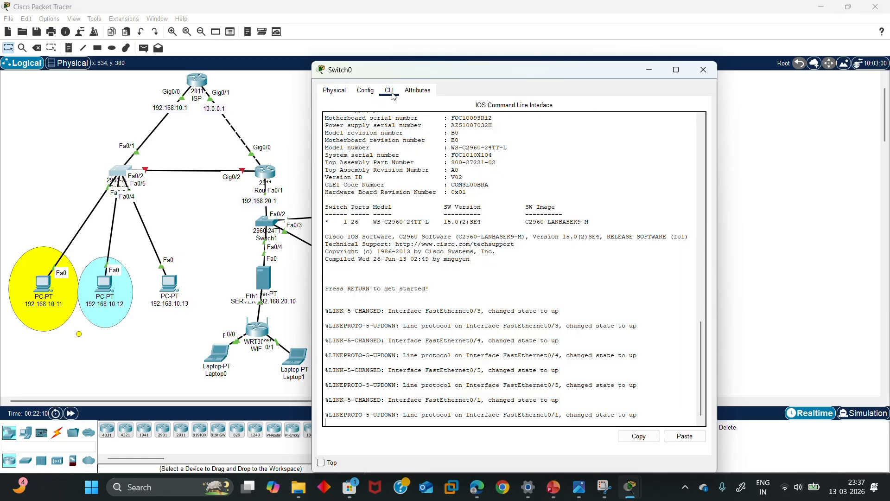
click(641, 412)
key(Return)
key(Return)
key(Return)
key(Return)
text(E)
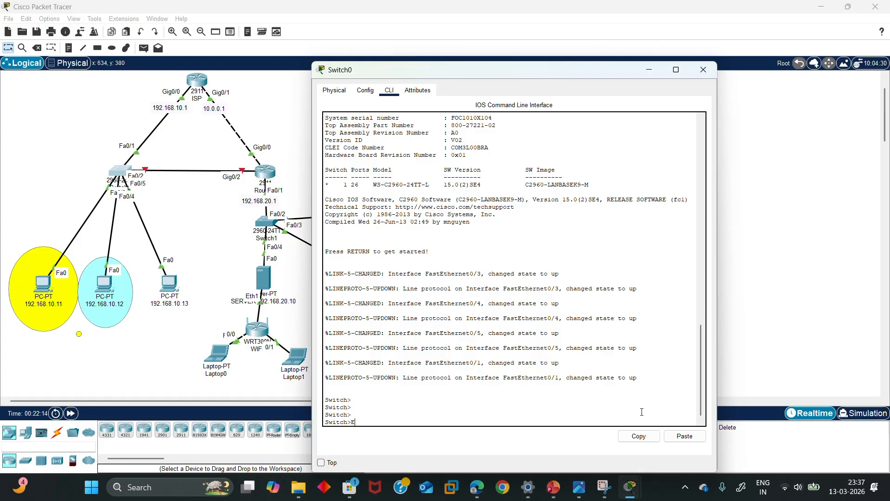
key(Return)
key(Return)
key(Return)
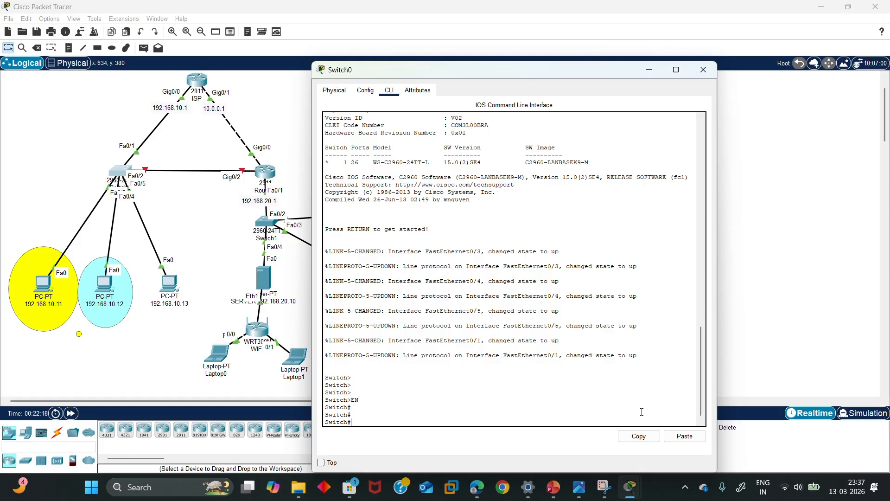
text(CONT)
key(Tab)
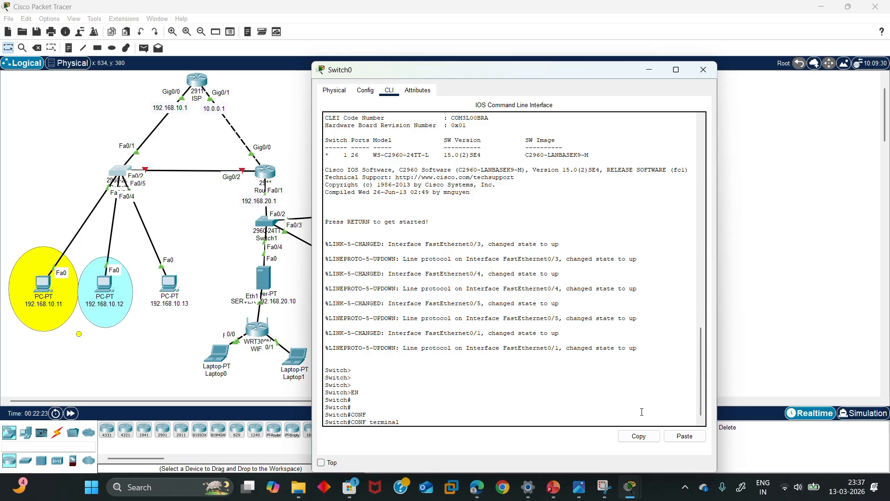
key(Return)
key(Return)
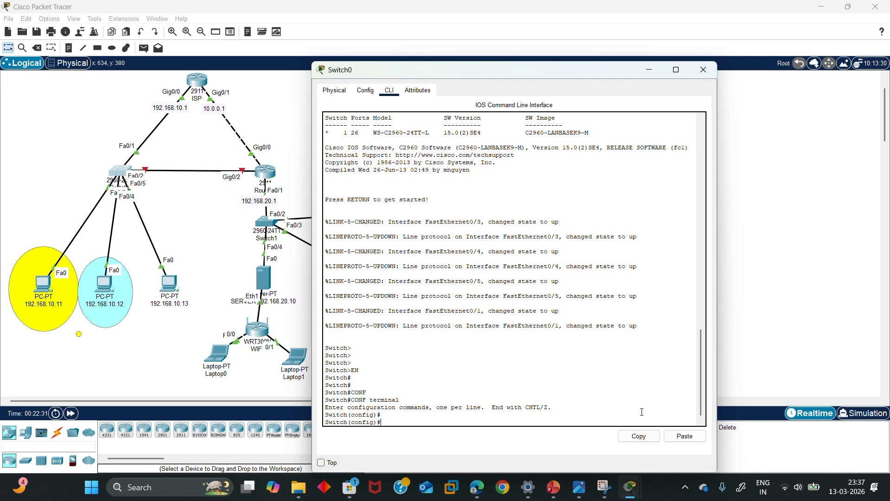
Create VLAN 10 named it
text(VL)
key(Tab)
text(an)
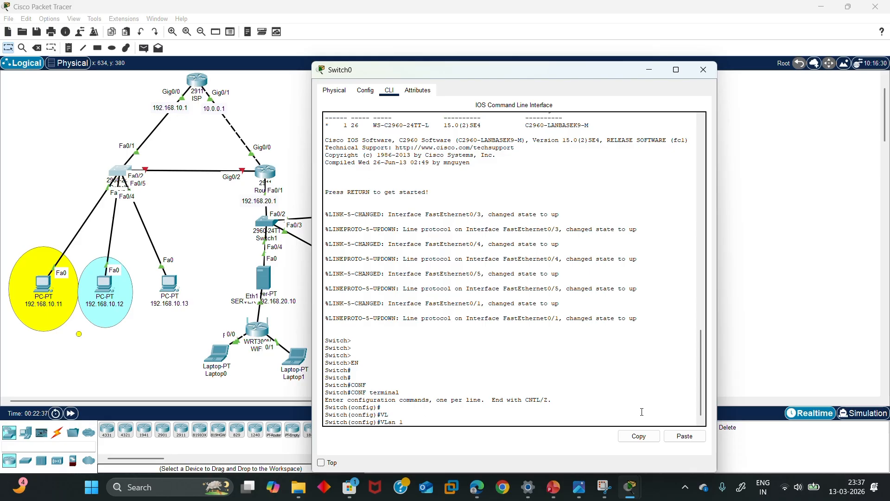
text( 10)
key(Return)
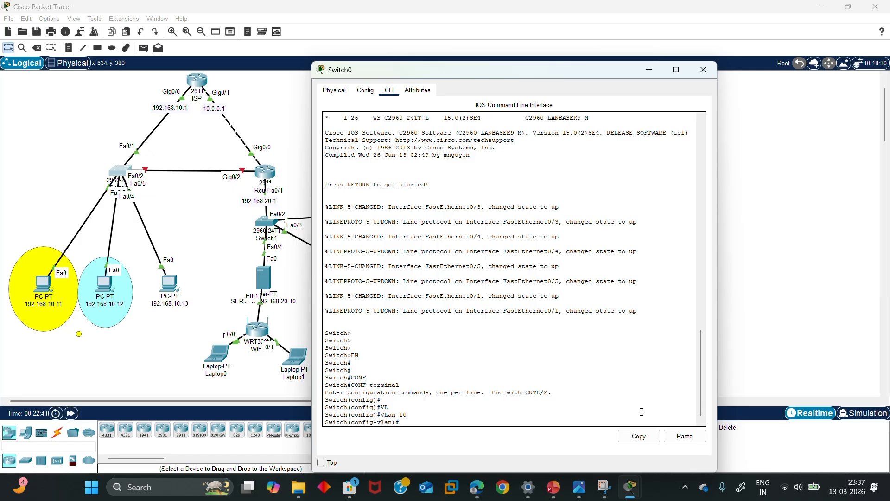
text(name it)
key(Return)
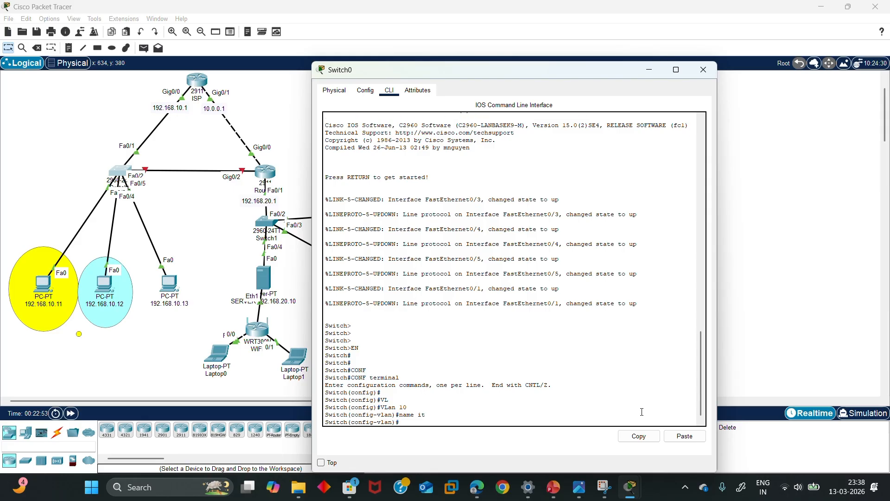
text(ex)
key(Return)
key(Return)
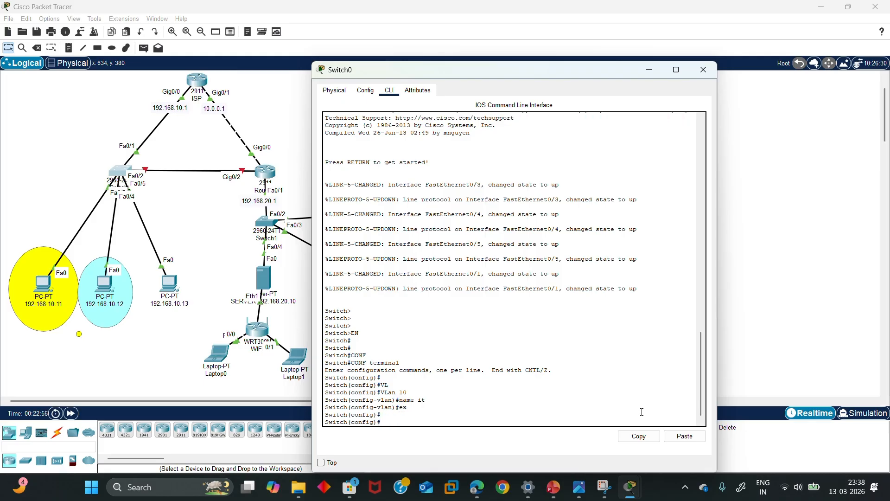
Create VLAN 20 named hr
text(vla)
key(Tab)
text(20)
key(Return)
text(na)
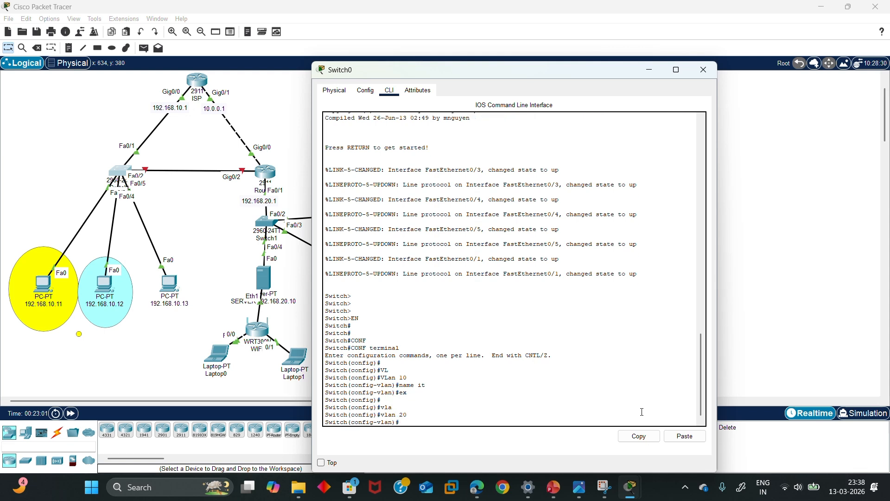
text(me hr)
key(Return)
key(Return)
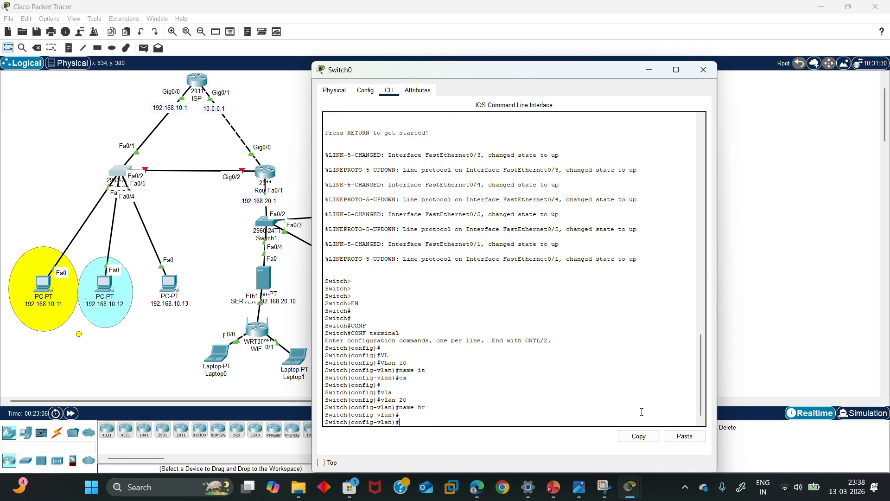
text(ex)
key(Return)
key(Return)
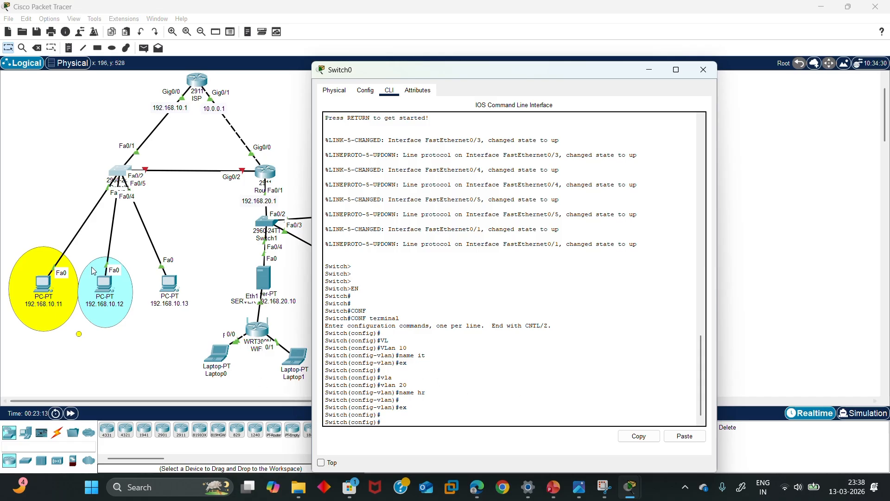
Reposition Switch0 and the 192.168.10.11 PC on the workspace
click(95, 214)
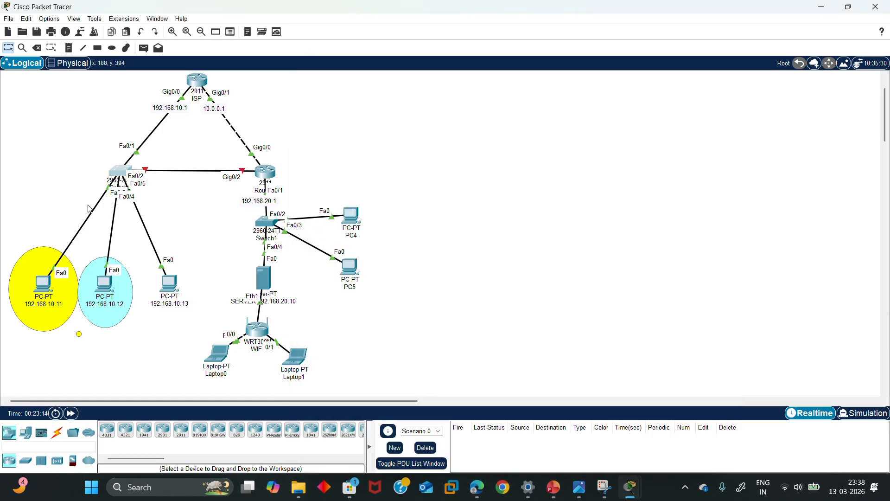
mouse_move(113, 167)
mouse_down()
mouse_move(96, 154)
mouse_move(104, 173)
mouse_up()
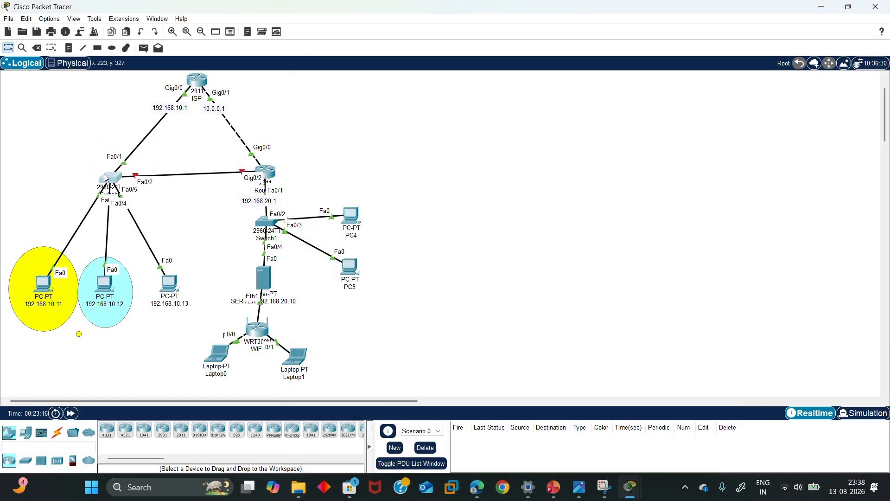
mouse_move(43, 283)
mouse_down()
mouse_move(31, 162)
mouse_move(23, 238)
mouse_move(40, 282)
mouse_up()
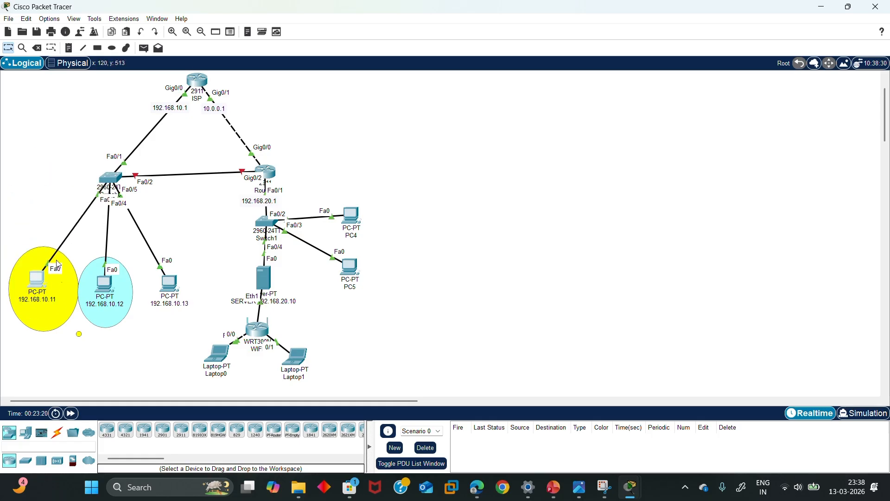
Add text notes 'it' in the yellow area and 'hr' in the cyan area
click(68, 48)
click(25, 319)
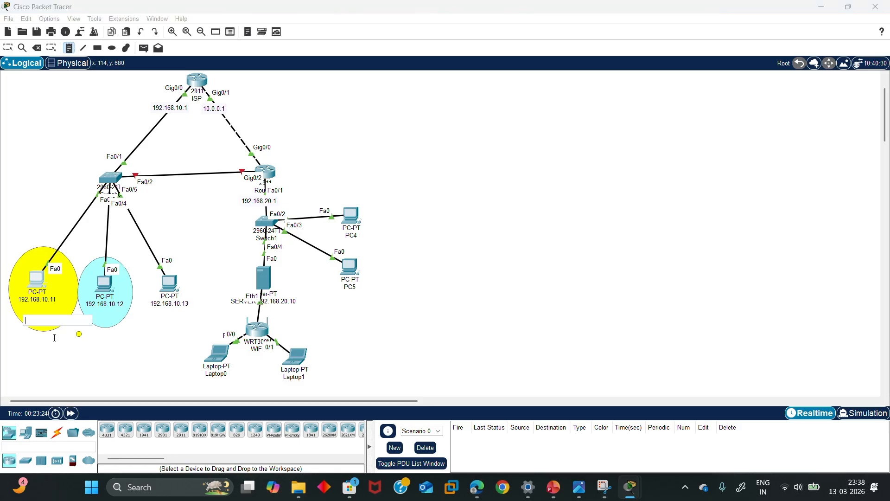
text(it)
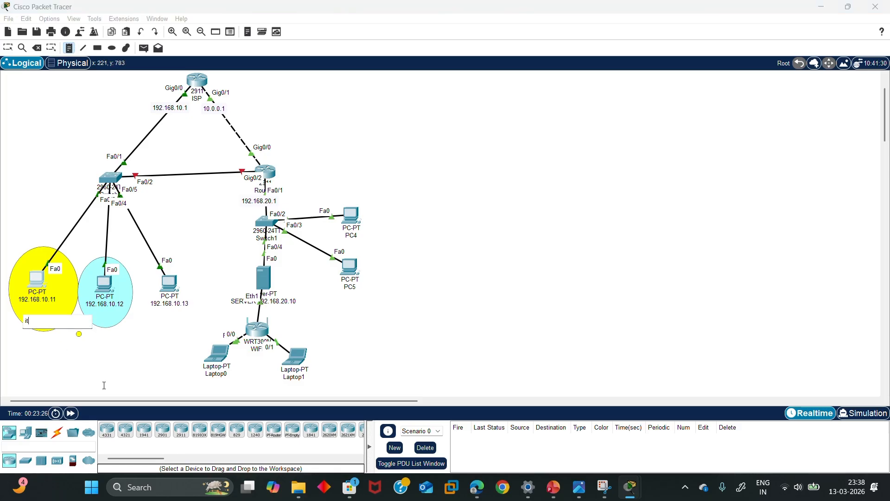
click(102, 317)
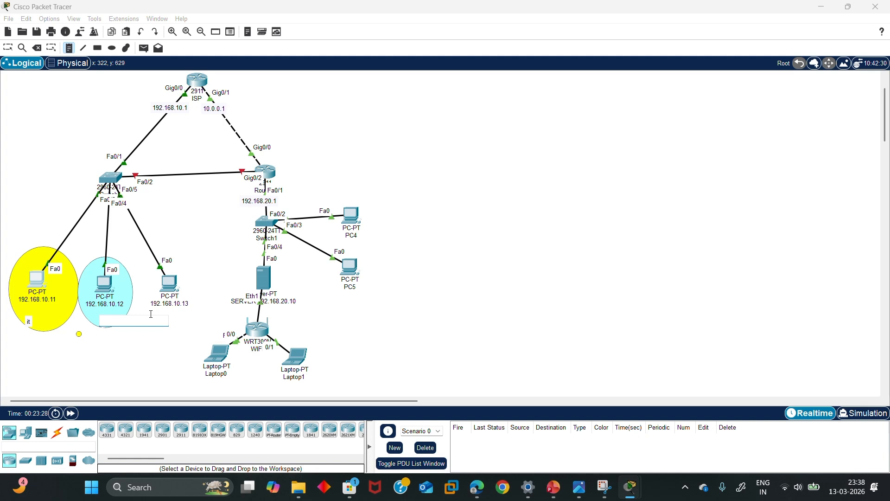
text(hr)
key(Escape)
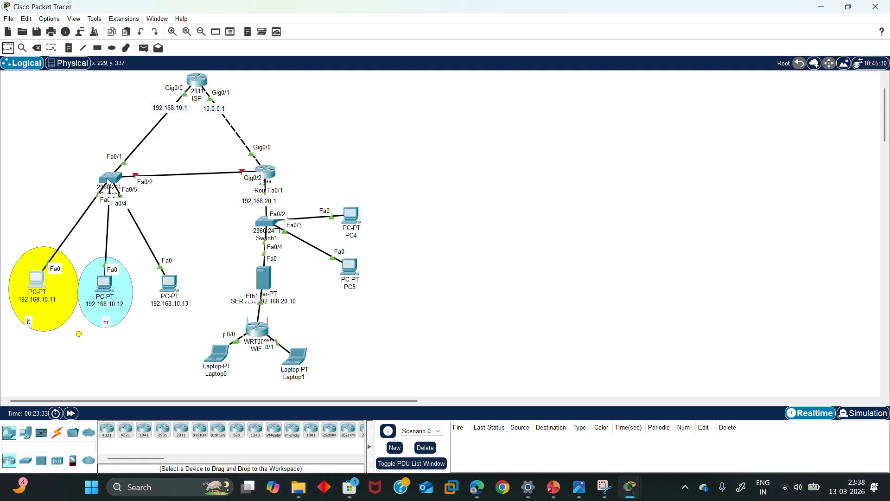
Nudge the 192.168.10.11 and 192.168.10.12 PCs into their areas and return to Switch0's CLI
click(106, 178)
mouse_move(40, 278)
mouse_down()
mouse_move(47, 253)
mouse_move(14, 186)
mouse_move(40, 270)
mouse_up()
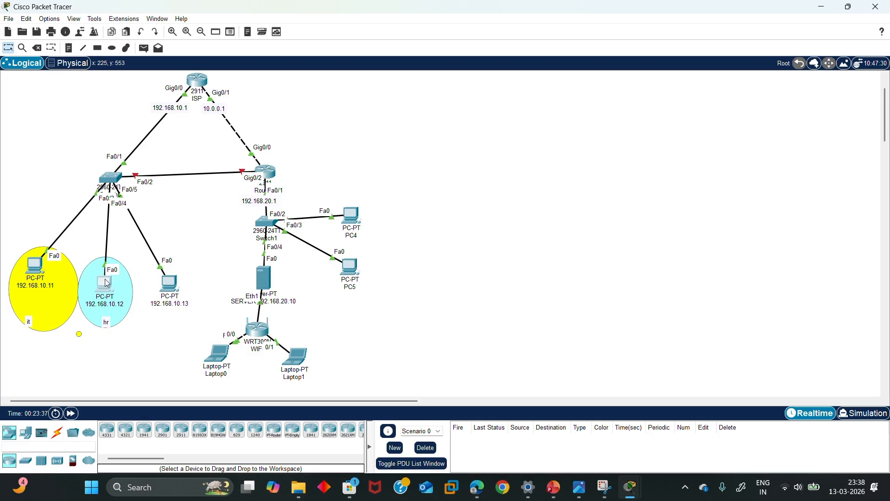
mouse_move(104, 283)
mouse_down()
mouse_move(30, 157)
mouse_move(105, 278)
mouse_up()
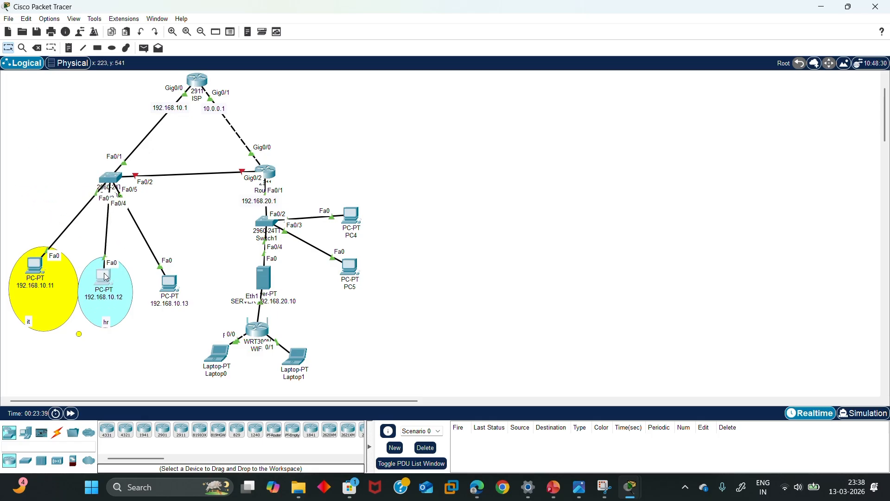
click(111, 175)
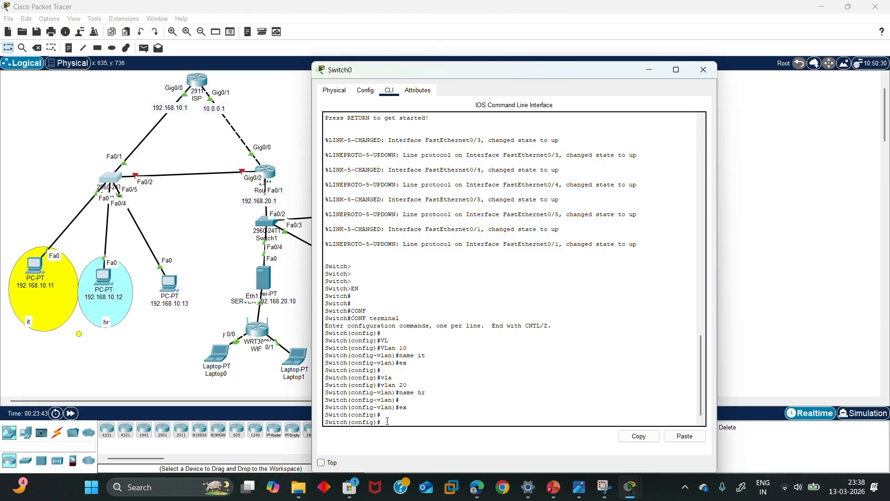
Enter interface FastEthernet0/3 and set switchport mode access
text(in)
key(Tab)
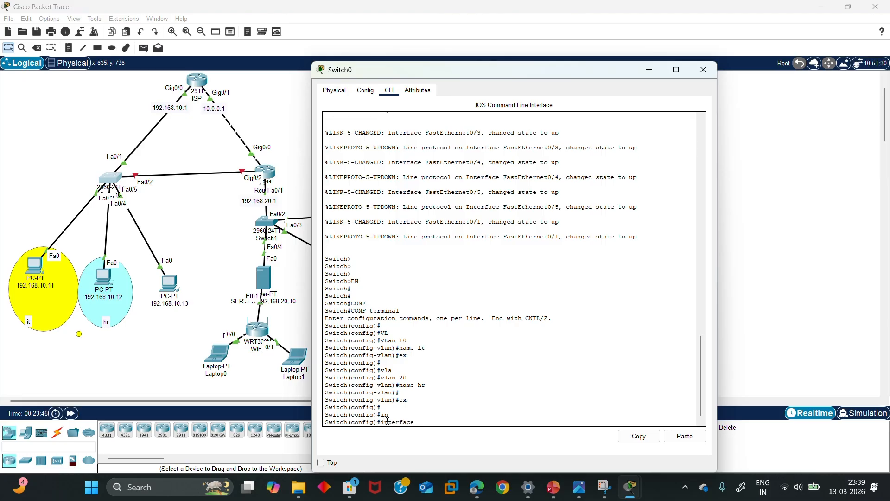
text(f)
key(Tab)
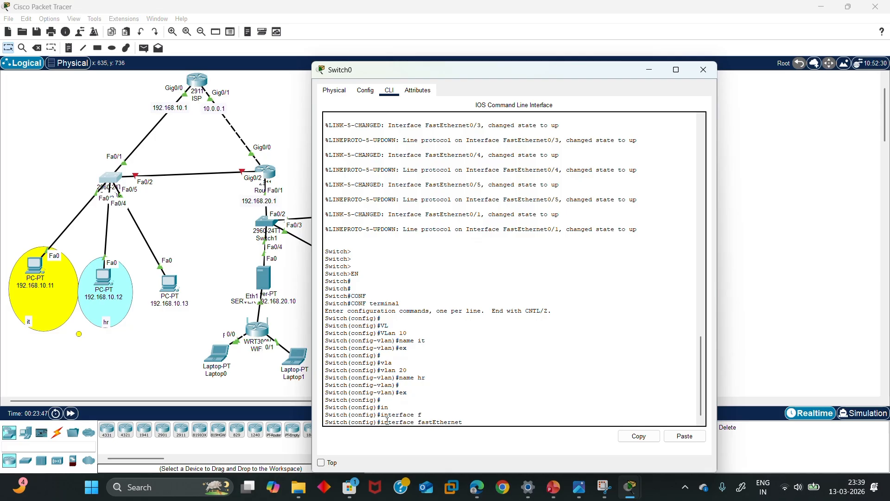
text(0/23)
key(BackSpace)
key(BackSpace)
text(3)
key(Return)
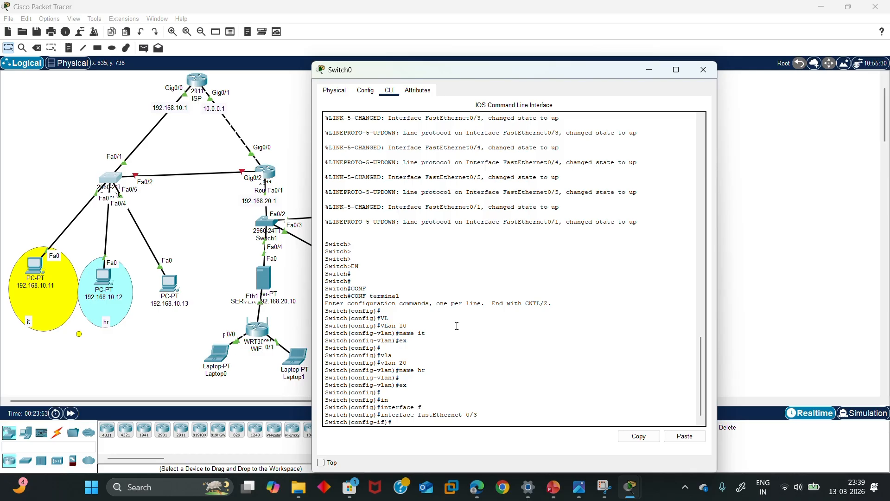
text(sw)
key(Tab)
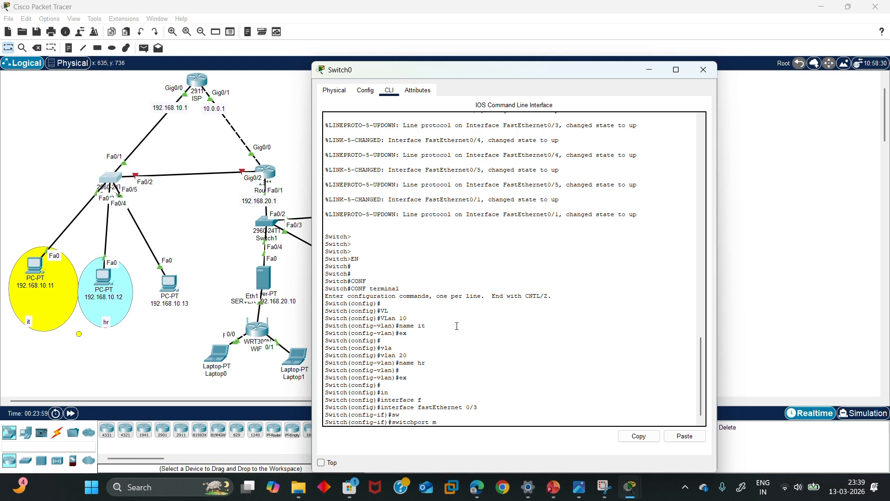
text(m)
key(Tab)
text(as)
key(Tab)
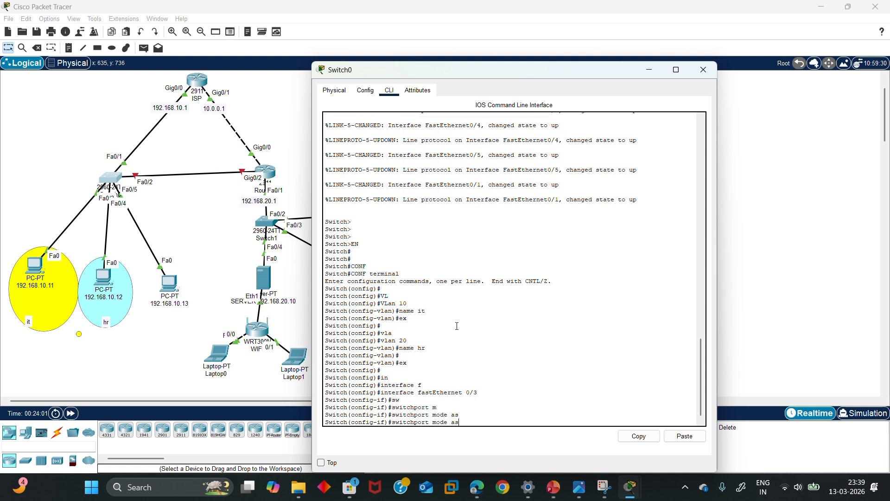
text(a)
key(Tab)
key(BackSpace)
key(BackSpace)
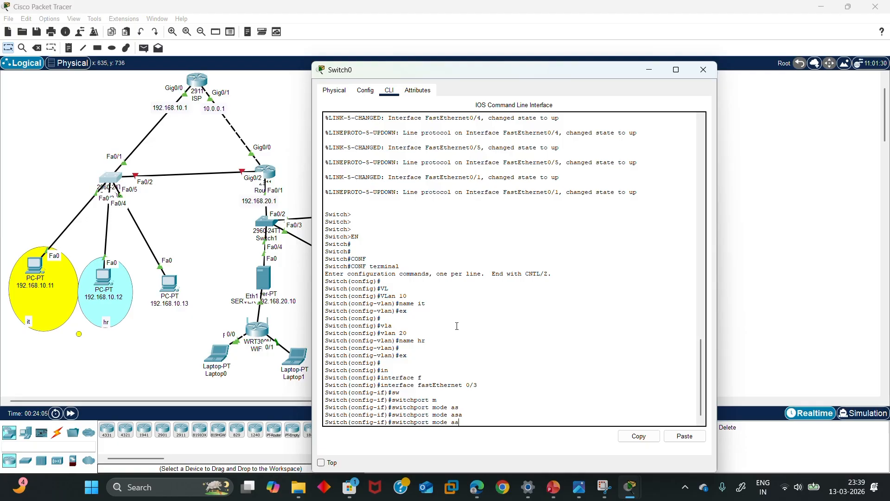
text(c)
key(Tab)
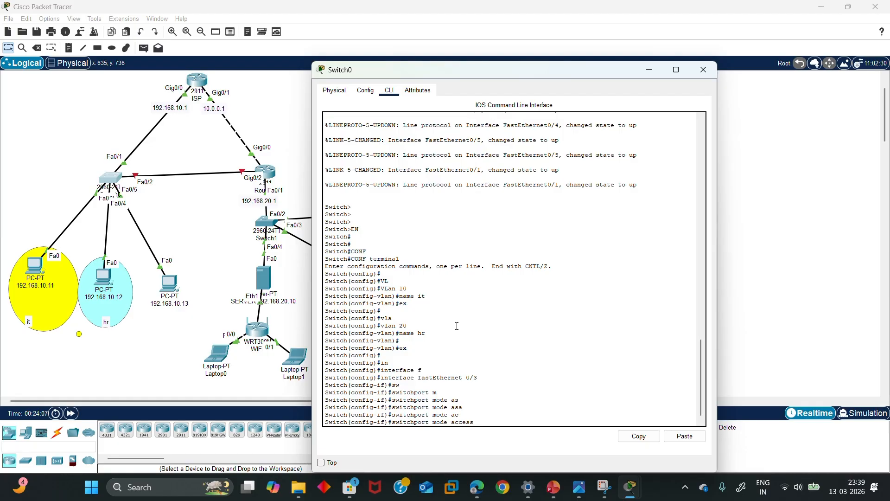
key(Return)
Assign FastEthernet0/3 to access VLAN 10 and exit the interface
text(sw)
key(Tab)
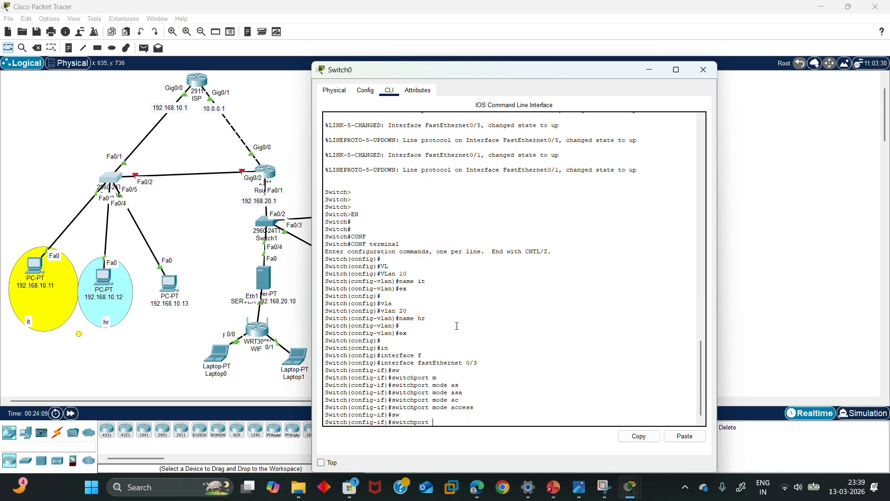
text(m)
key(Tab)
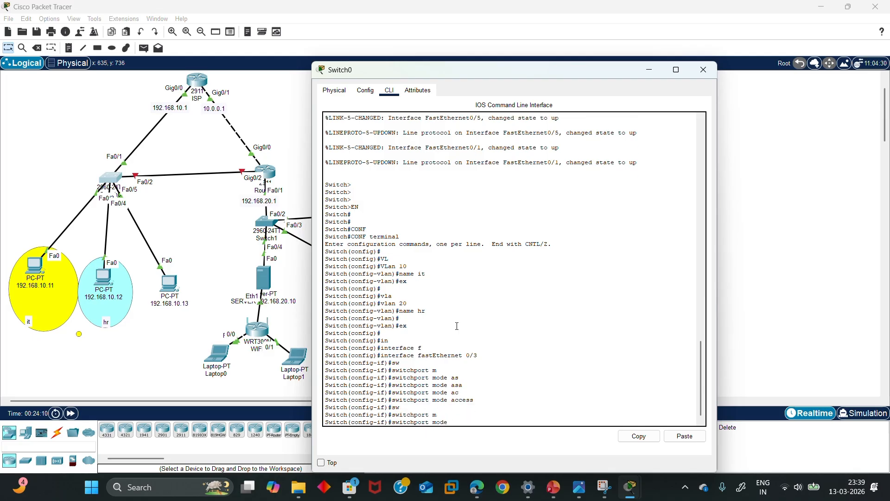
text(v)
key(Tab)
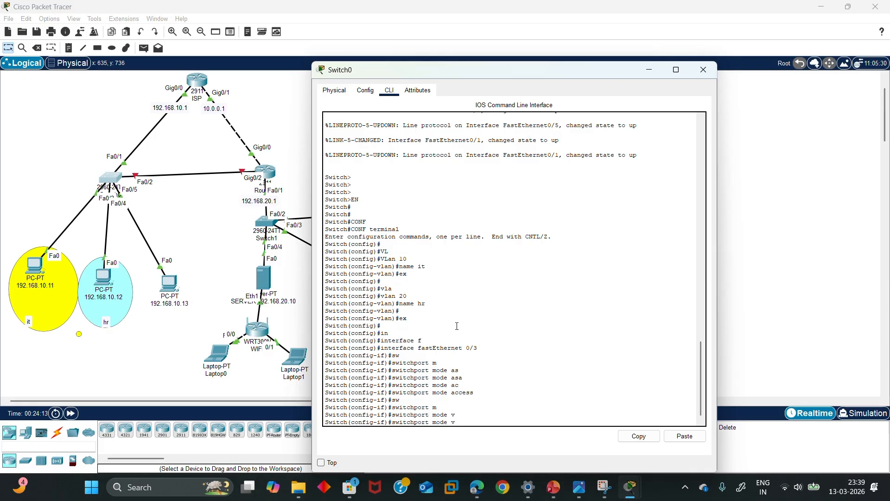
text(l)
key(BackSpace)
key(BackSpace)
key(BackSpace)
key(BackSpace)
text(a)
key(Tab)
text(v)
key(Tab)
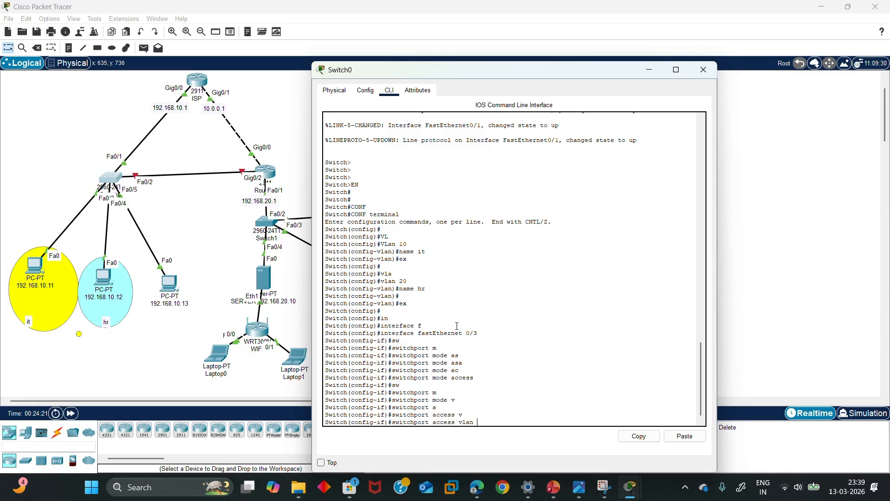
text(10)
key(Return)
key(Return)
key(Return)
text(e)
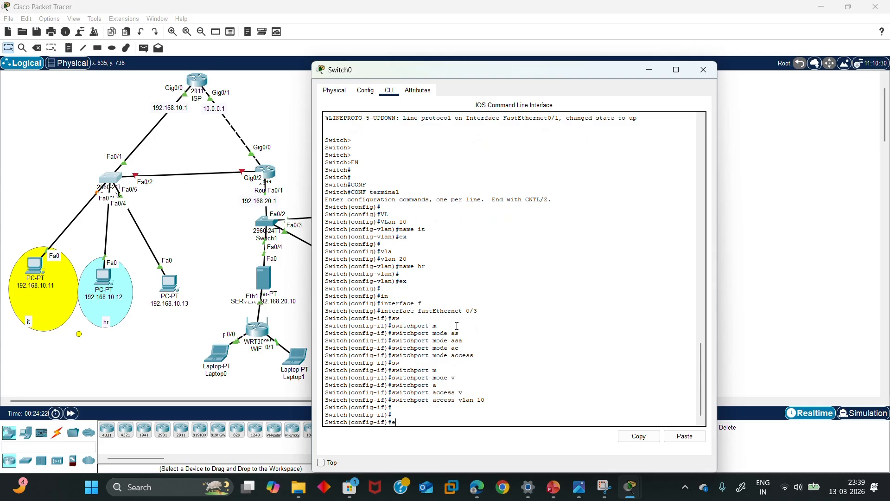
text(x)
key(Return)
key(Return)
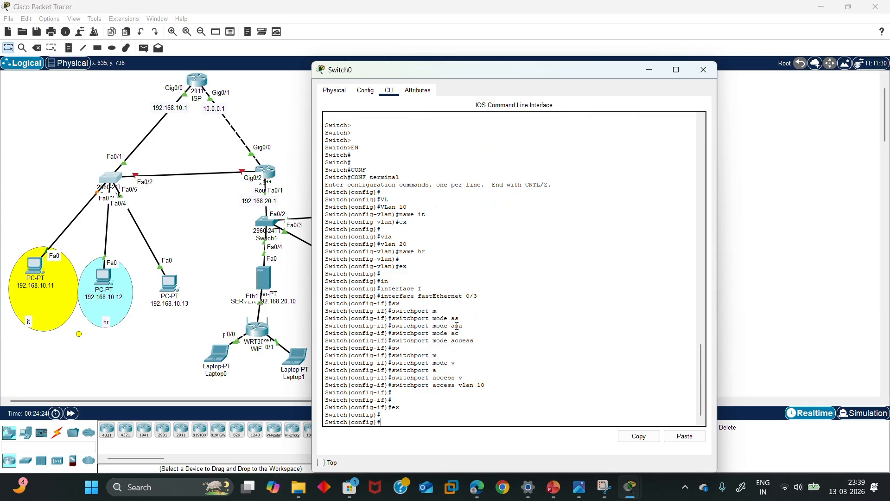
Enter interface FastEthernet0/4 and set switchport mode access
text(in)
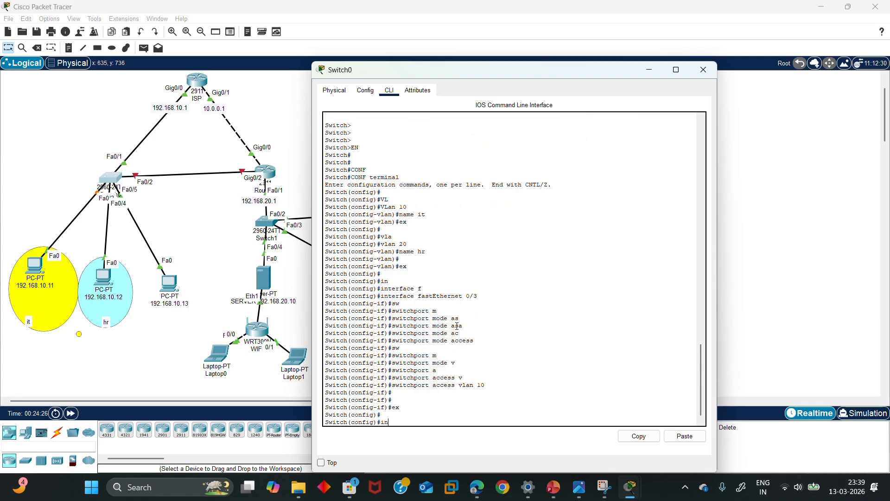
text(t)
key(Tab)
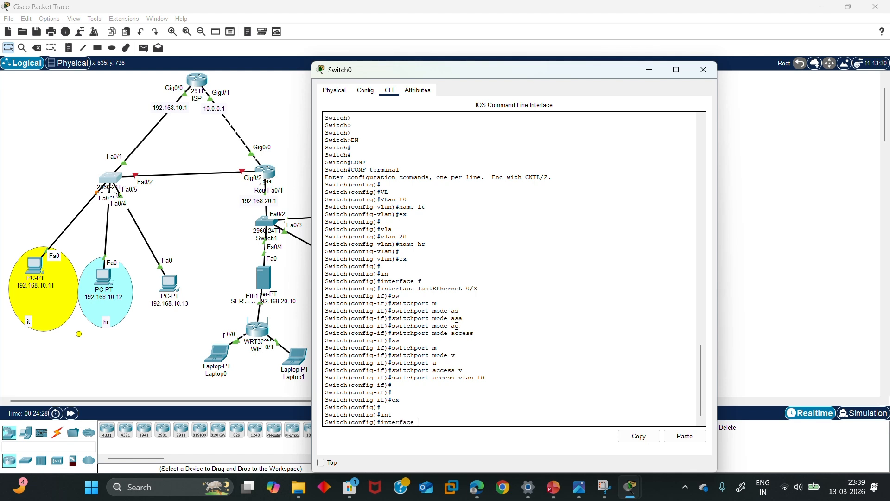
text(f)
key(Tab)
text(0/4)
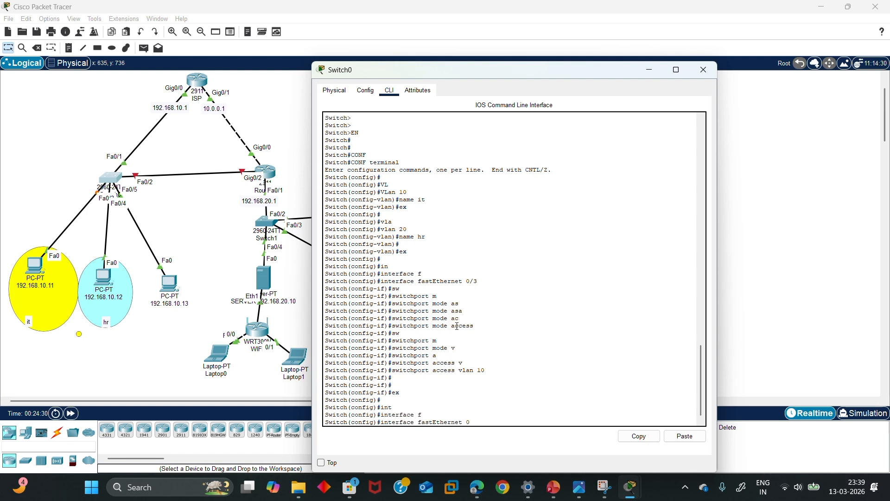
key(Return)
key(Return)
key(Return)
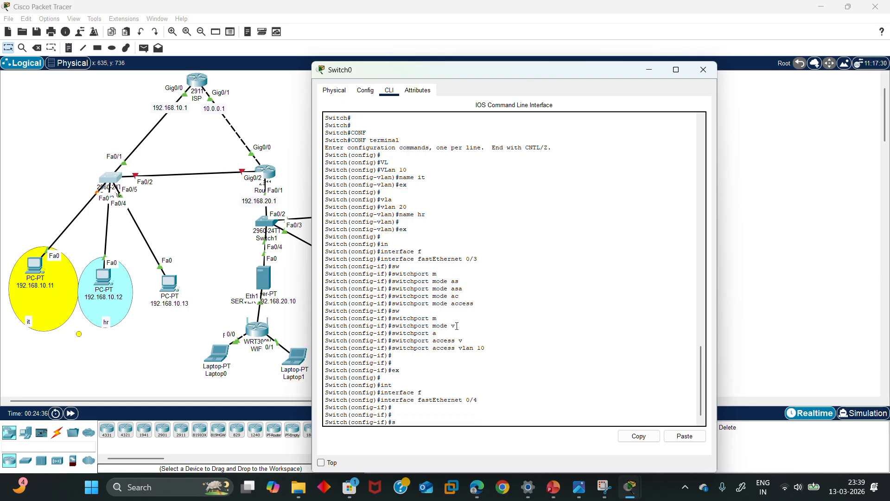
text(sw)
key(Tab)
text(m)
key(Tab)
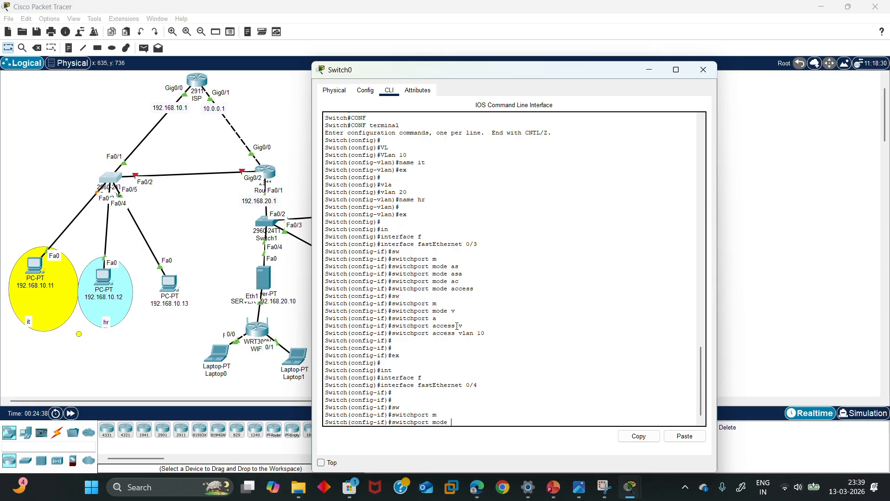
text(a)
key(Tab)
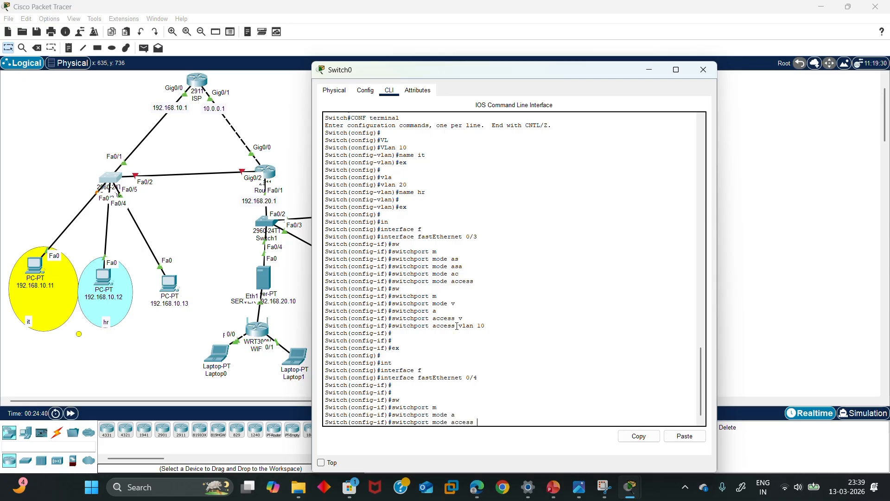
key(Return)
Put FastEthernet0/4 in access VLAN 20, exit, and move the console aside to reveal PC4 and PC5
text(s)
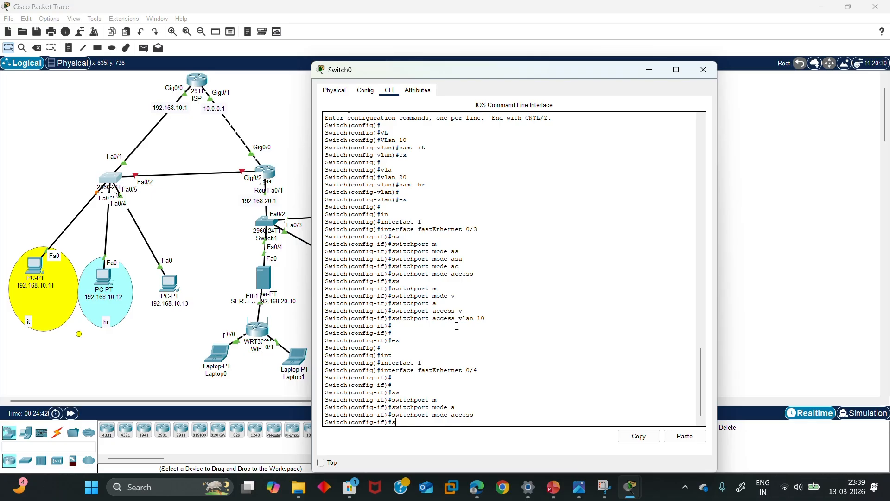
text(e)
key(Tab)
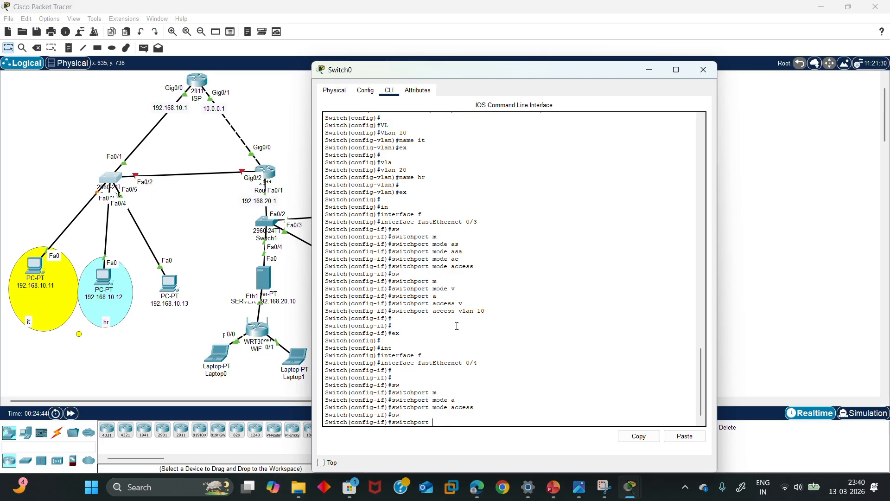
text(a)
key(Tab)
text(v)
key(Tab)
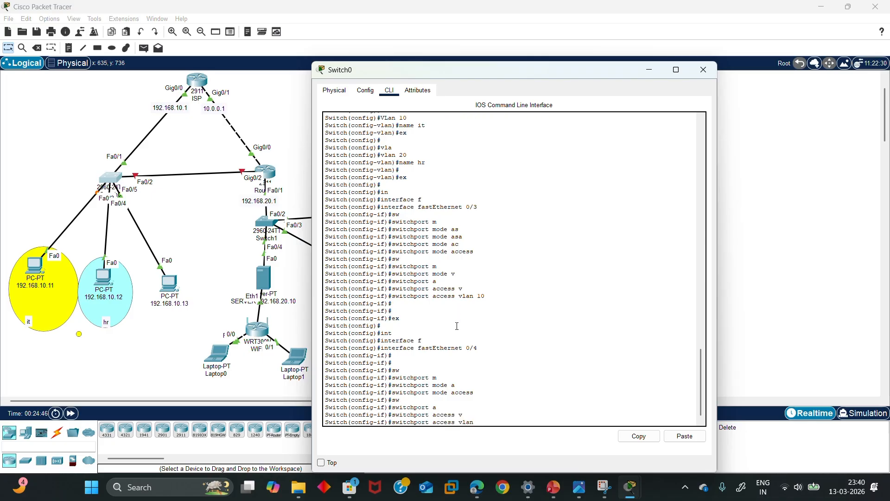
text(20)
key(Return)
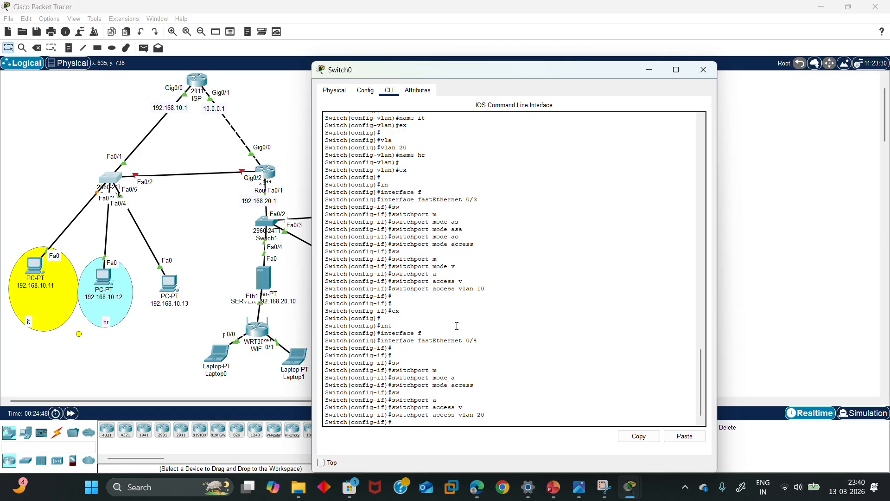
key(Return)
text(ex)
key(Return)
key(Return)
key(Return)
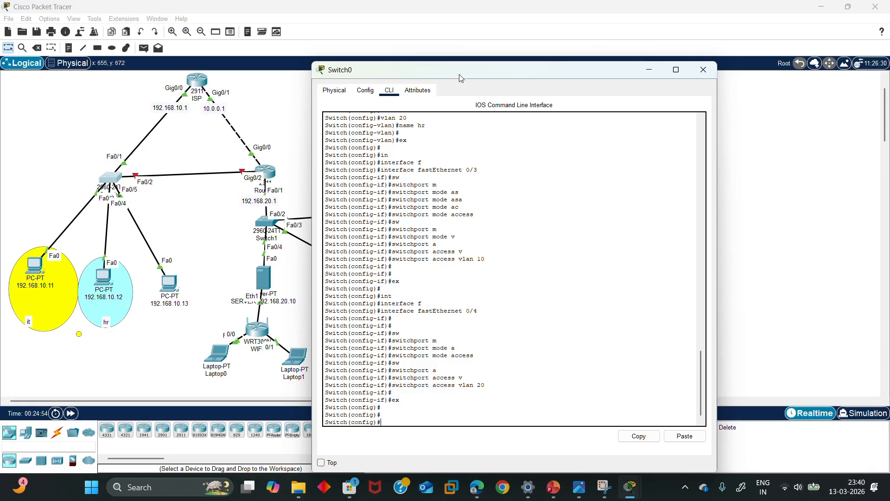
drag(464, 77, 604, 78)
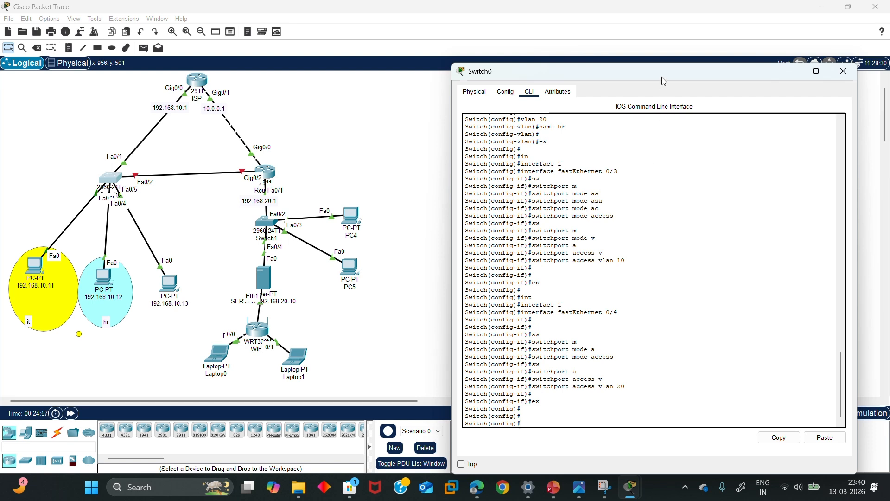
mouse_move(663, 80)
mouse_down()
mouse_move(630, 75)
mouse_move(658, 75)
mouse_up()
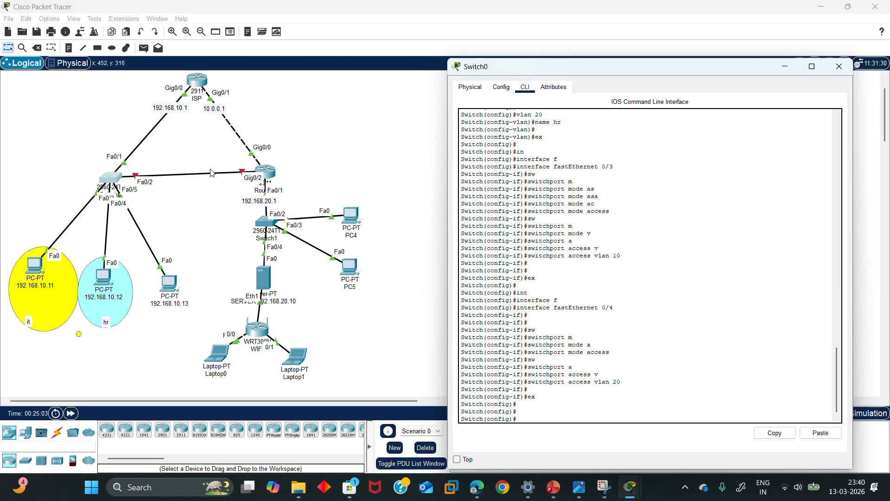
Start a text note beside the Fa0/2 link, then clear and discard it
click(69, 49)
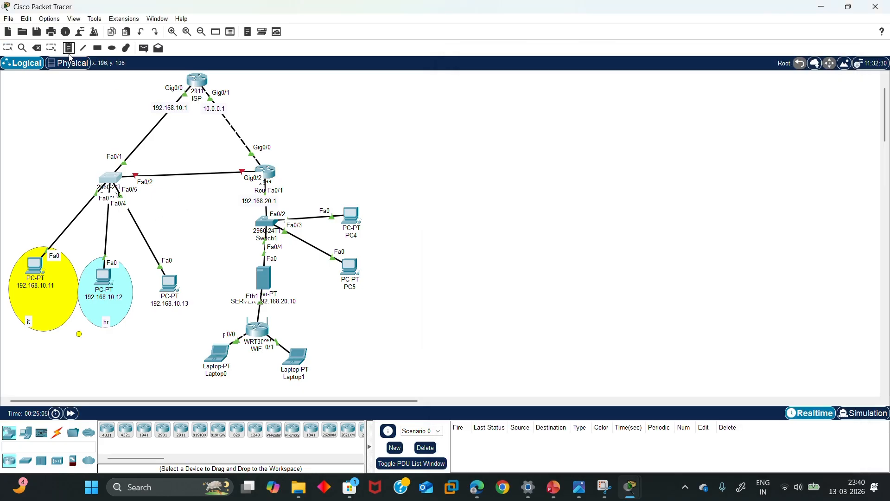
click(193, 176)
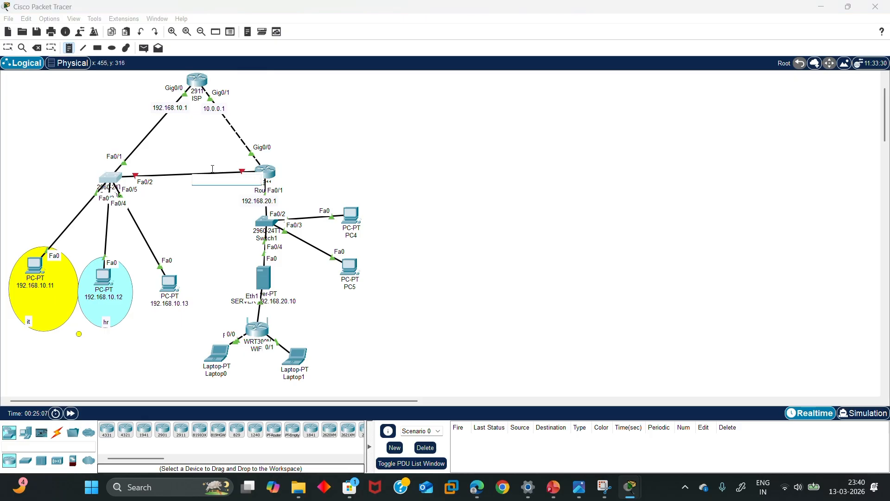
click(184, 174)
text(30.30)
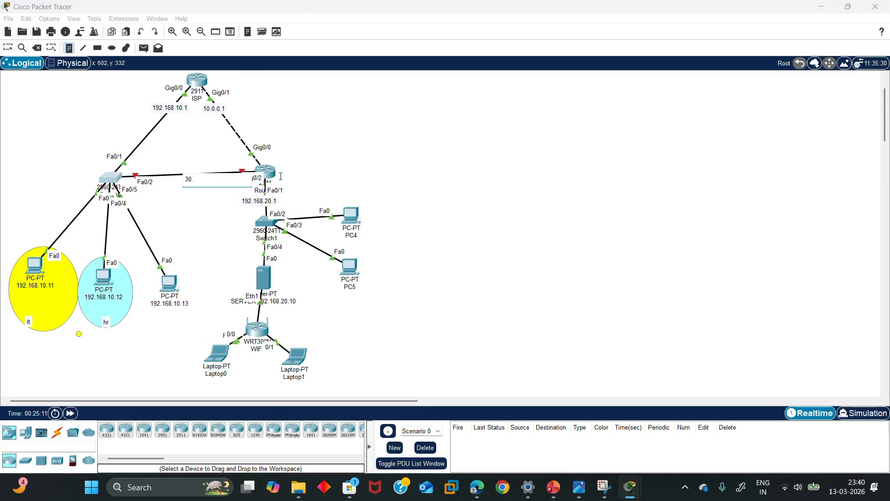
key(BackSpace)
key(BackSpace)
text(0.)
key(BackSpace)
key(BackSpace)
key(BackSpace)
key(BackSpace)
key(BackSpace)
key(BackSpace)
key(BackSpace)
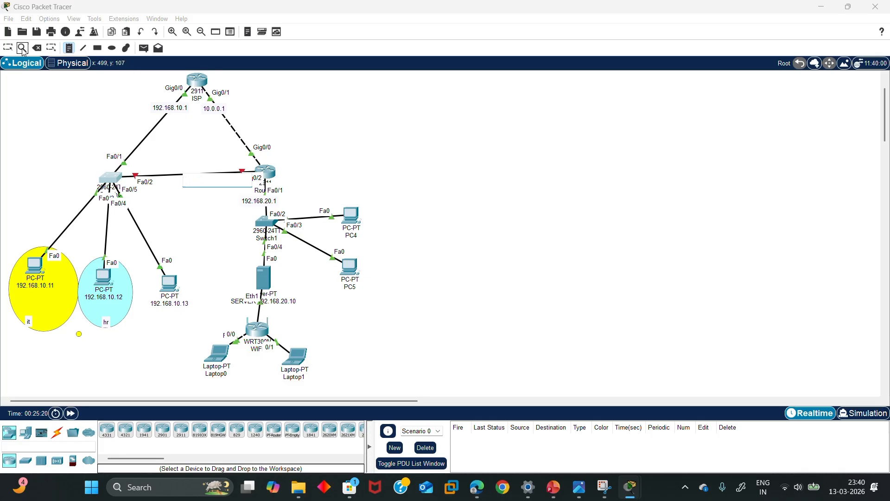
click(8, 47)
Delete the Switch0 Fa0/2 to Router Gig0/2 cable, keeping Switch0 on the canvas
click(37, 47)
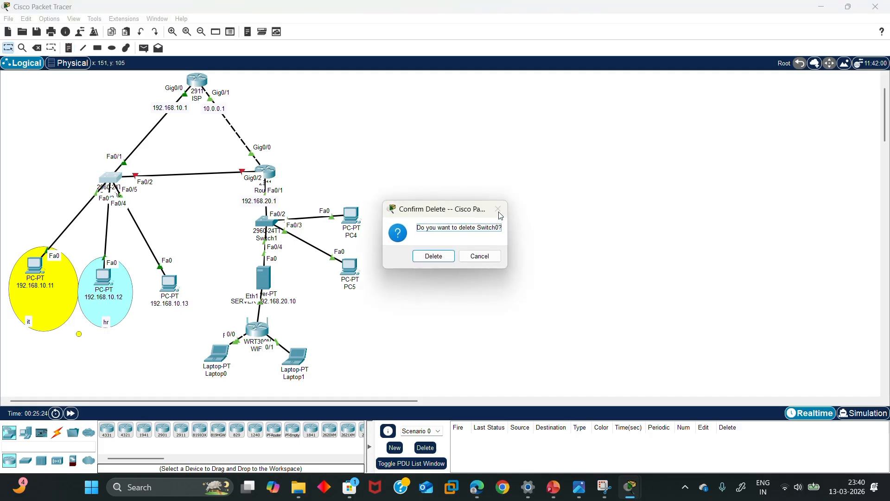
click(481, 256)
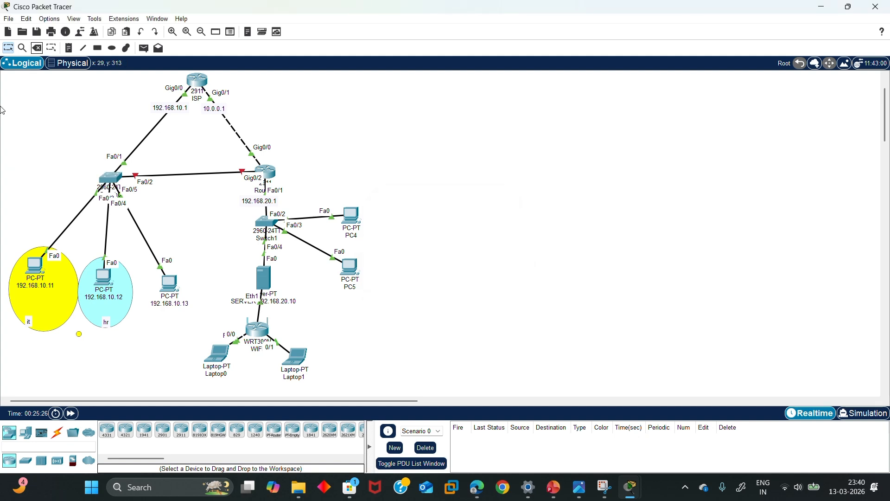
click(36, 48)
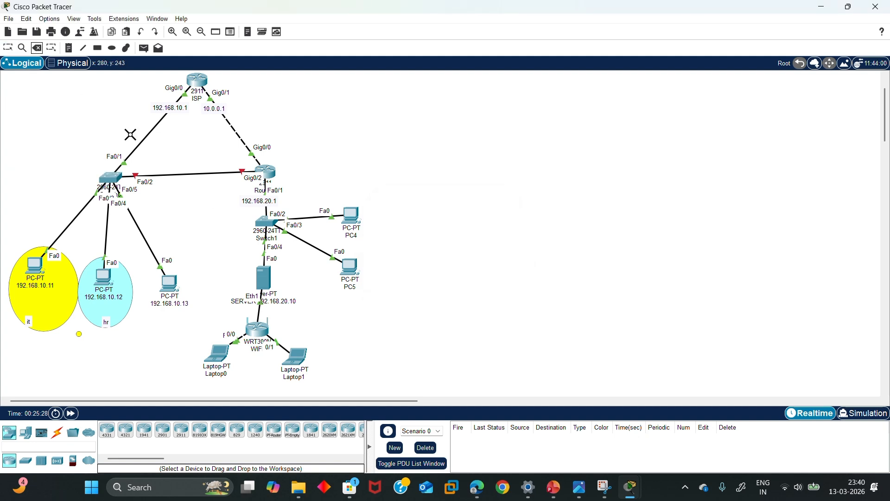
click(174, 174)
click(7, 48)
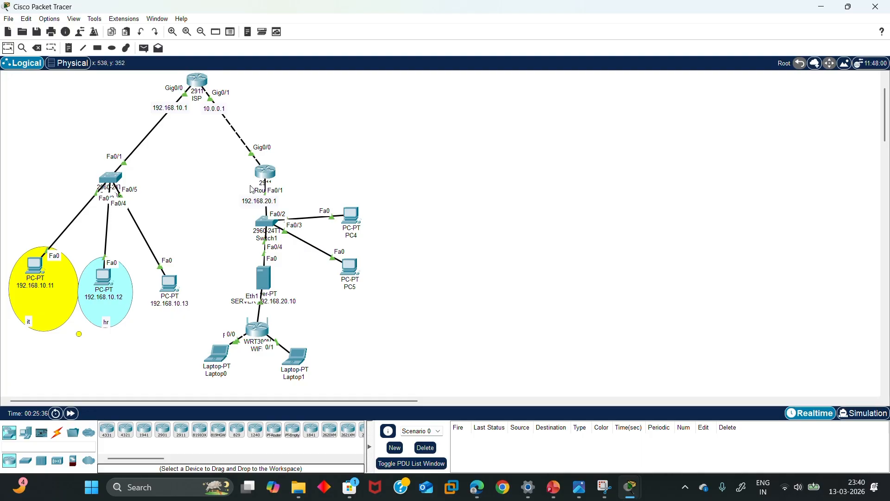
Open the ISP router's CLI and exit interface mode with 'ex'
click(191, 86)
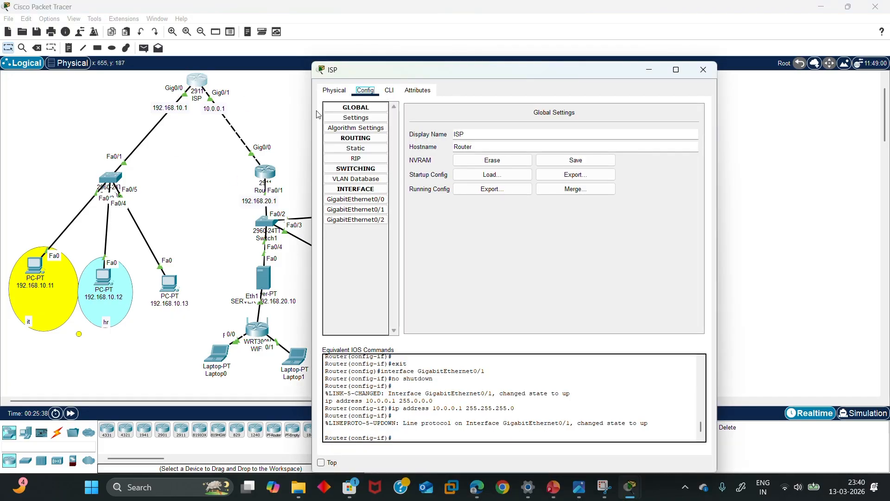
click(389, 90)
click(417, 420)
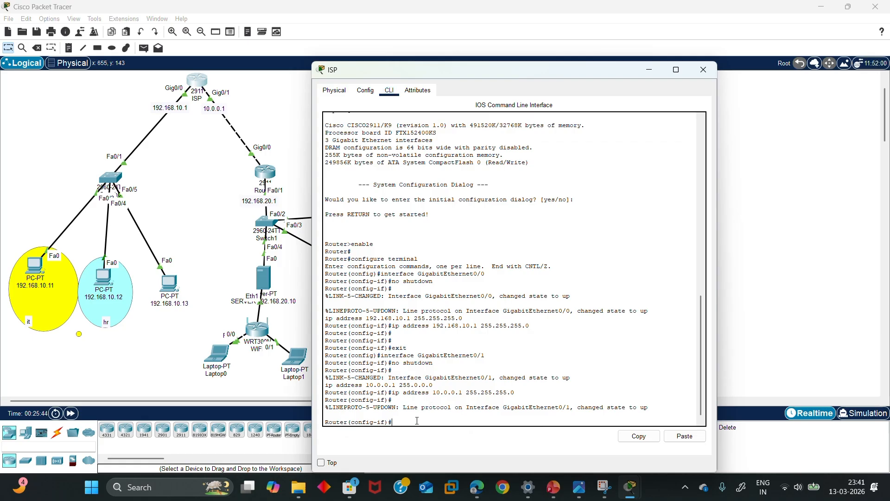
text(ex)
key(Return)
key(Return)
key(Return)
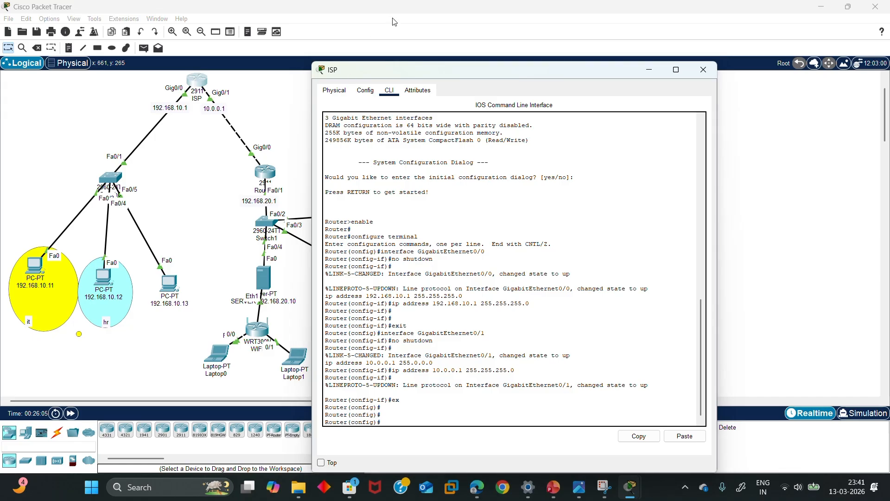
Begin typing the 'interface' command at the ISP router's global configuration prompt
click(396, 429)
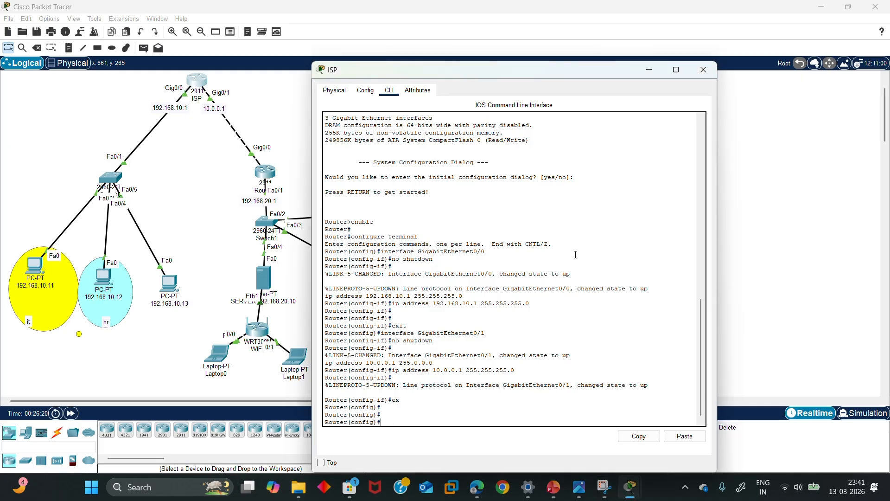
text(in)
key(Tab)
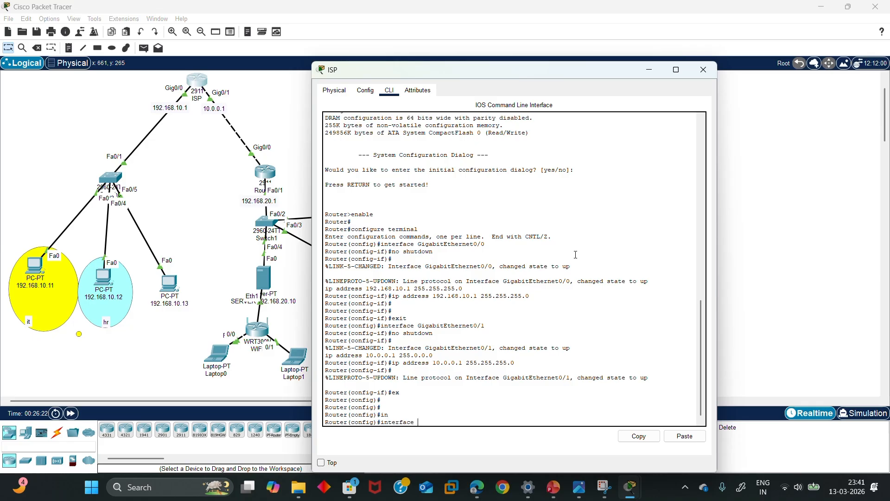
Create subinterface GigabitEthernet0/0.10 and set encapsulation dot1Q 10
text(g)
key(Tab)
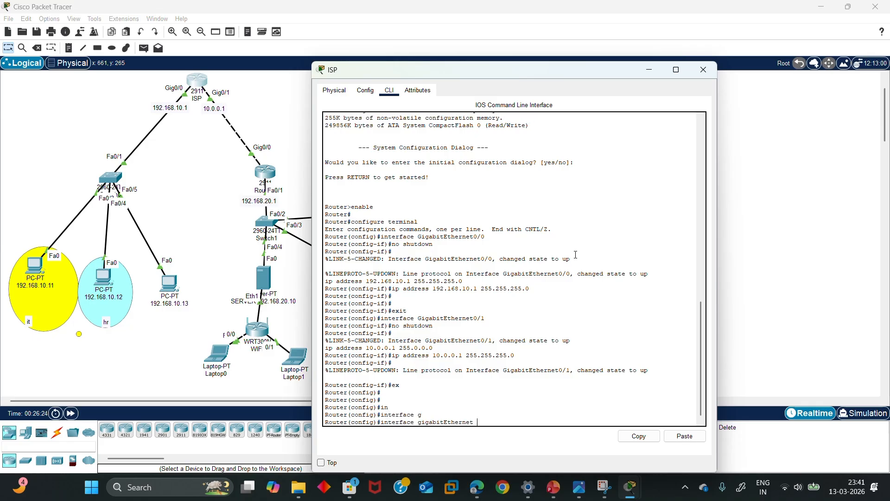
text(0/)
text(1)
text(1)
text(0)
key(Return)
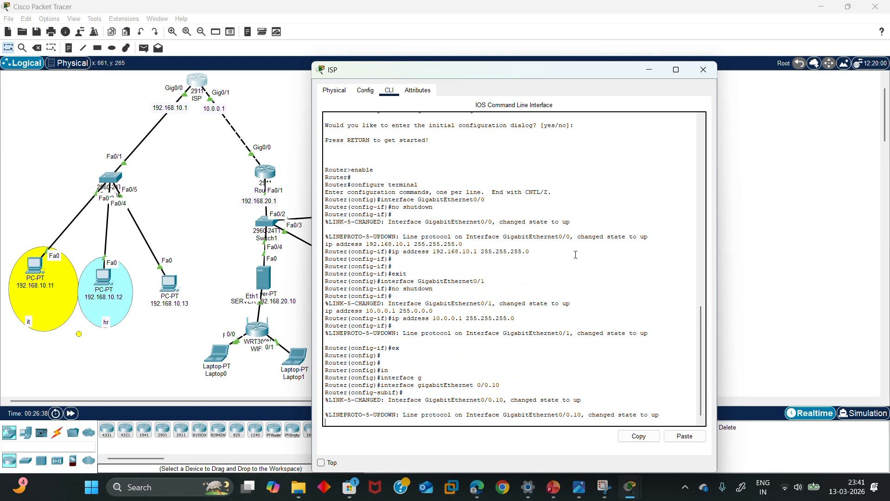
key(Return)
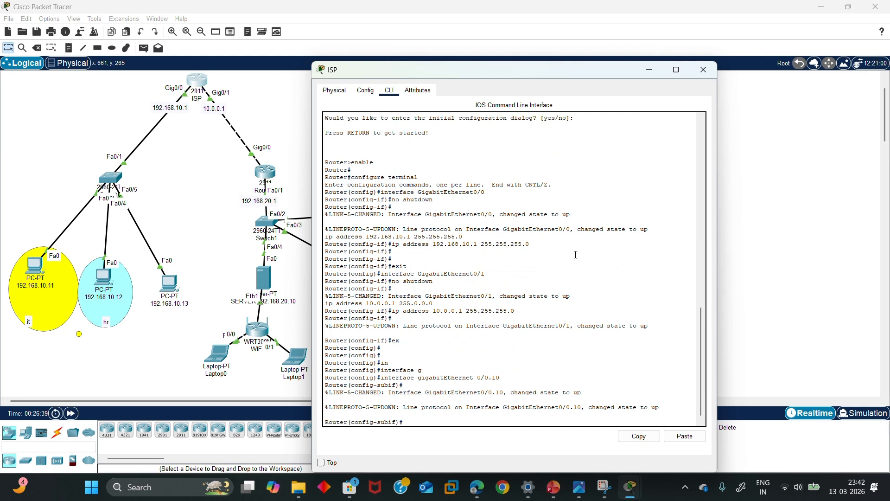
text(e)
key(Tab)
text(n)
key(Tab)
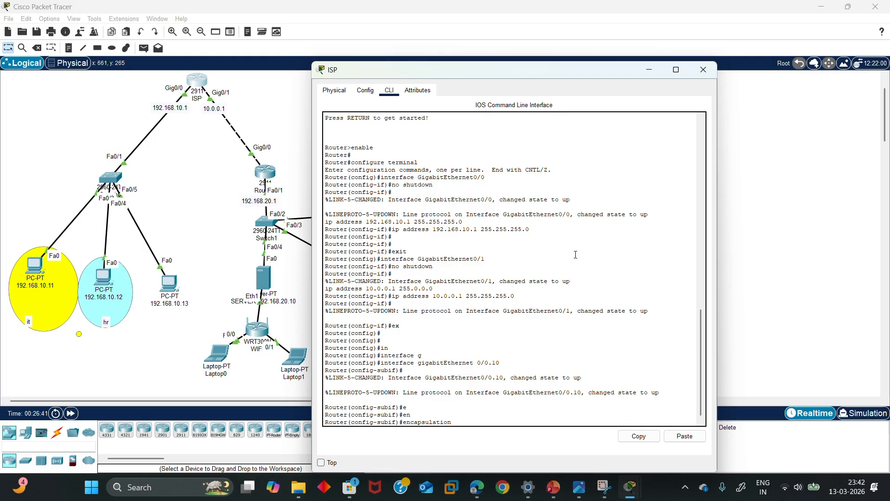
text(d)
key(Tab)
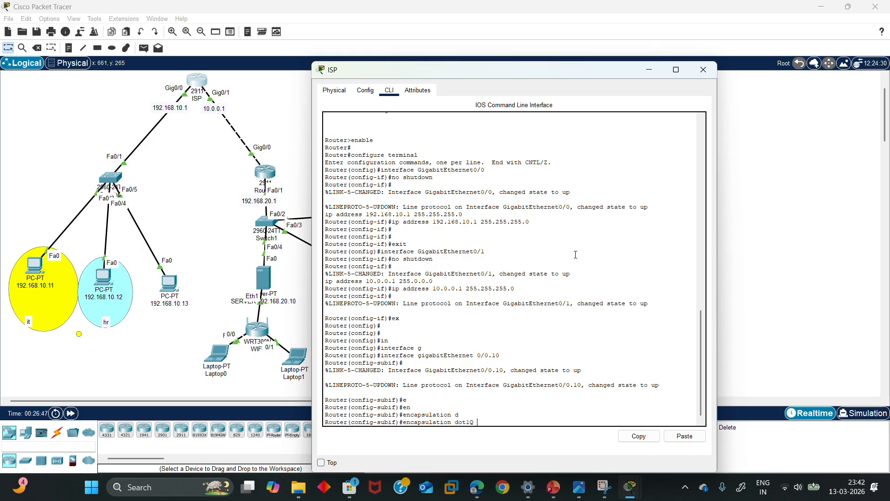
text(10)
key(Return)
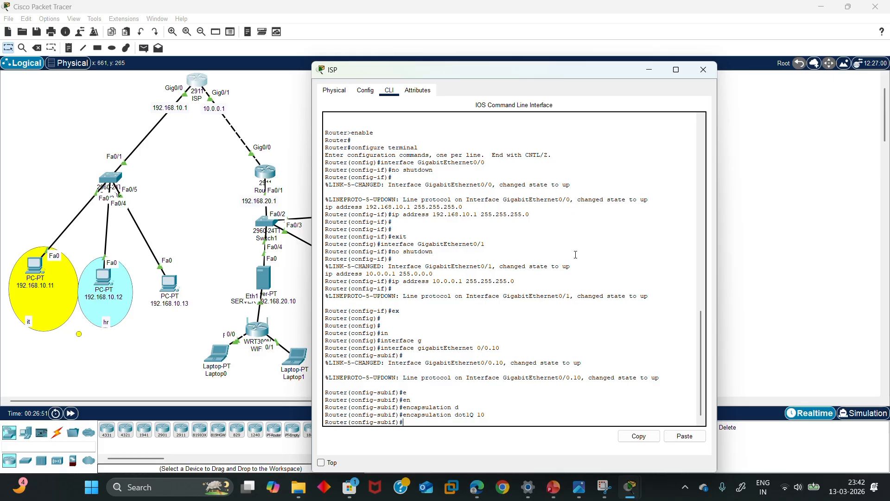
Assign IP address 192.168.30.1 255.255.255.0 to the subinterface, then exit
text(i)
key(Return)
text(ip )
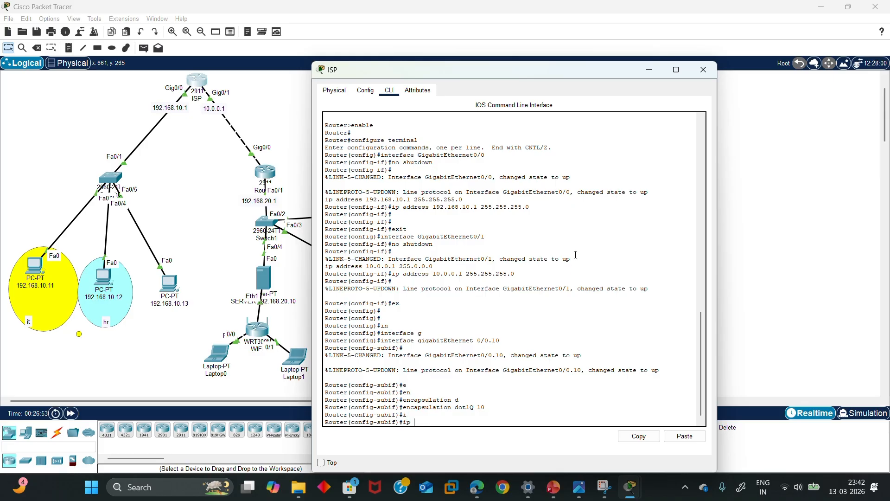
text(a)
key(Tab)
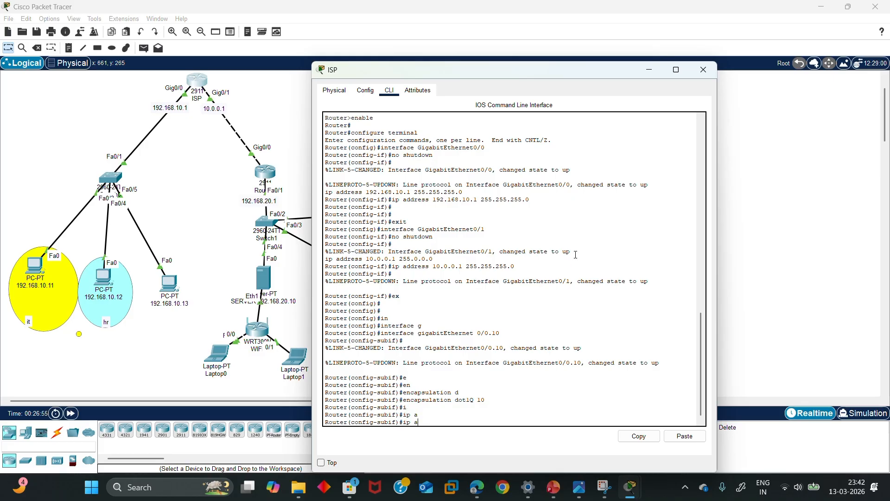
text(d)
key(Tab)
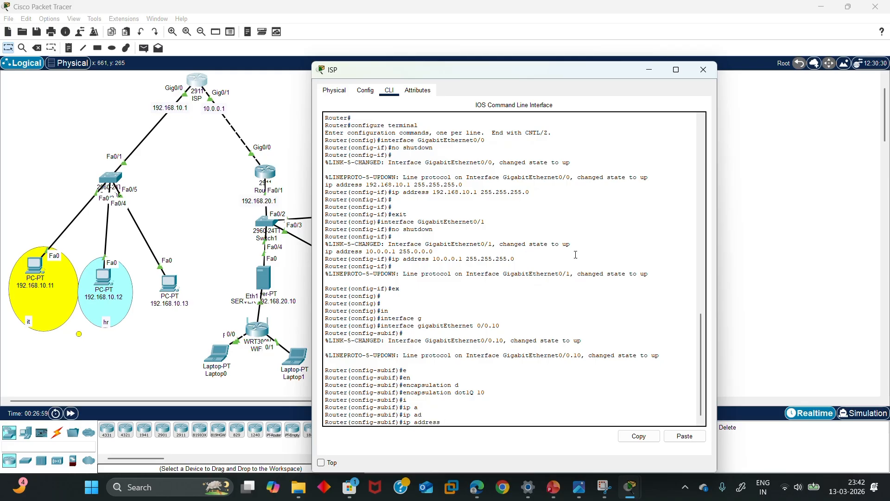
text(192.168.30.)
key(BackSpace)
key(BackSpace)
key(BackSpace)
text(20.1)
key(BackSpace)
text(30.1 255.255.255.0)
key(Return)
key(Return)
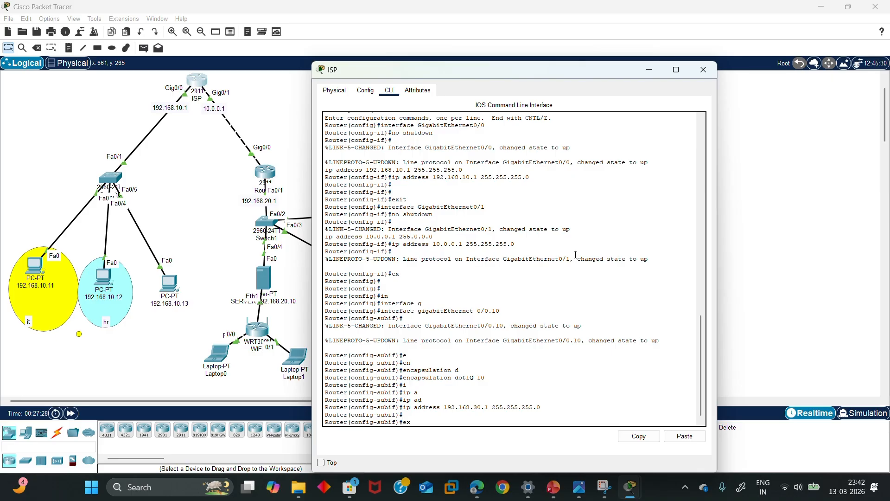
text(ex)
key(Return)
key(Return)
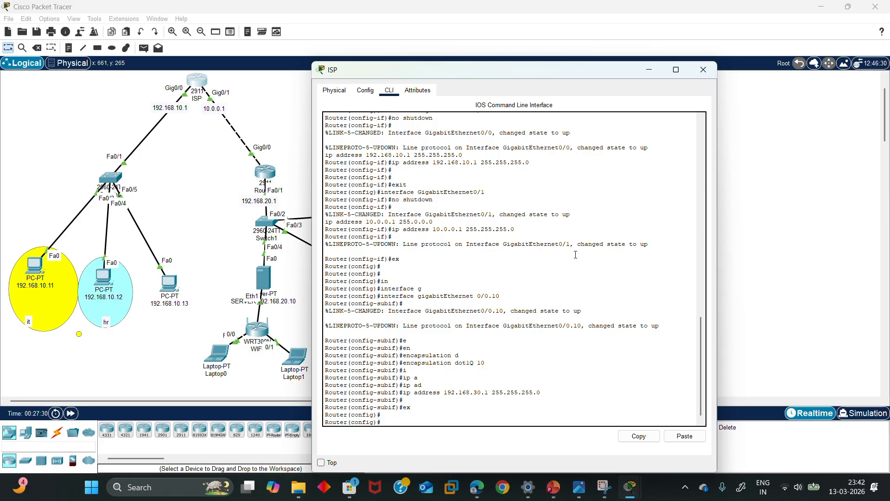
Create subinterface GigabitEthernet0/0.20 and set encapsulation dot1Q 20
text(in)
text(t)
key(Tab)
text(g)
key(Tab)
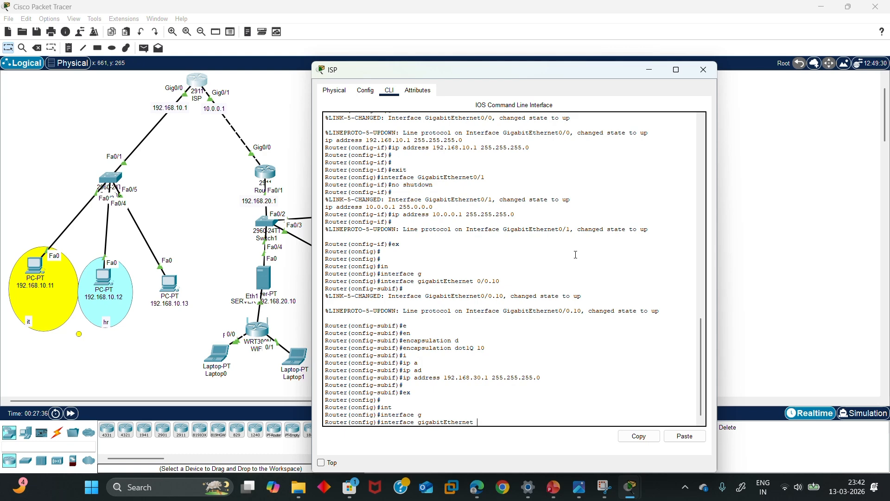
text(0/0.20)
key(Return)
key(Return)
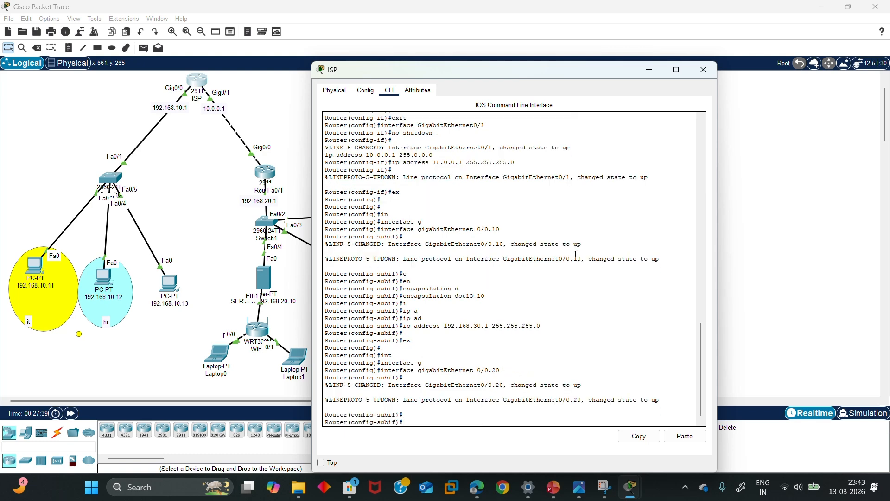
text(eb)
text(n)
key(Tab)
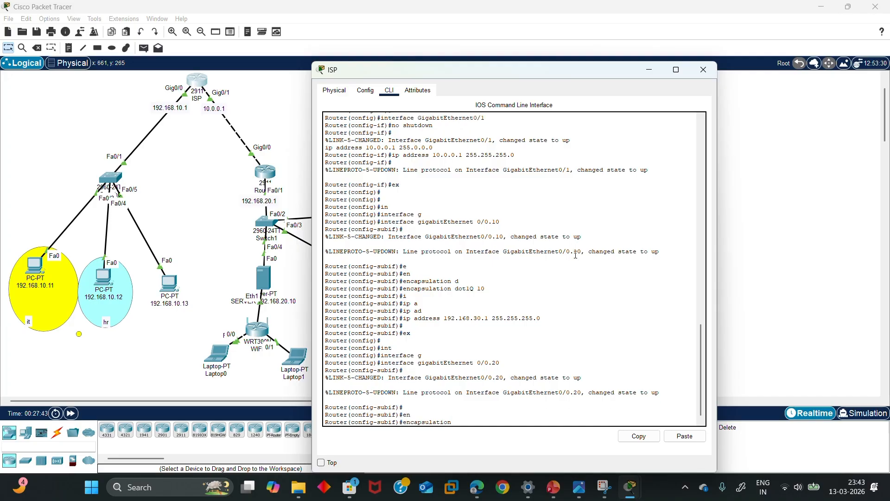
text(d)
key(Tab)
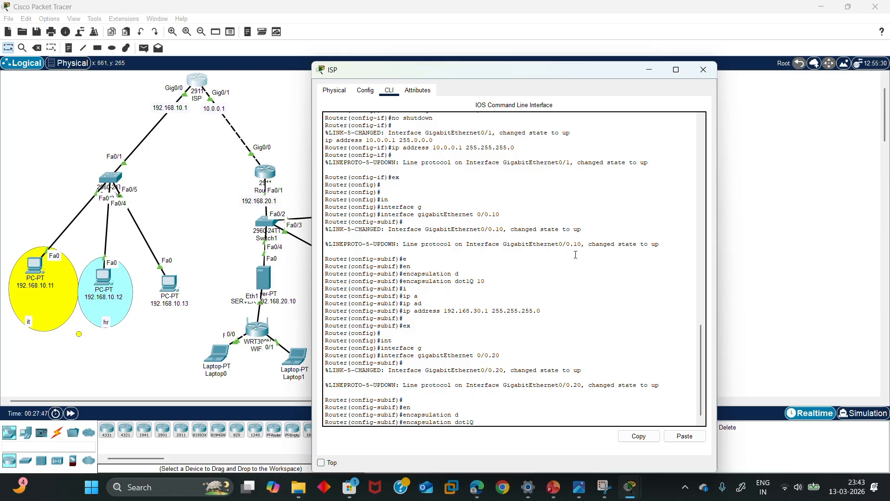
text(20)
key(Return)
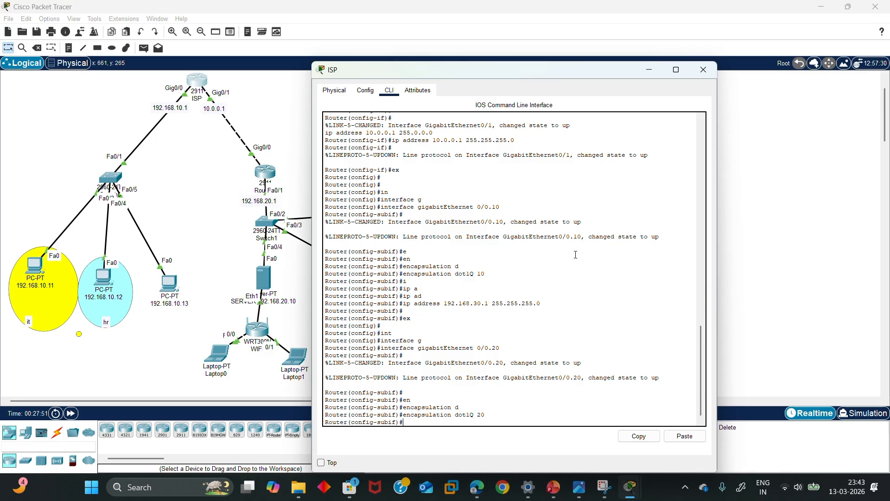
Assign IP address 192.168.40.1 255.255.255.0 to the subinterface, then exit
text(ip ad)
key(Tab)
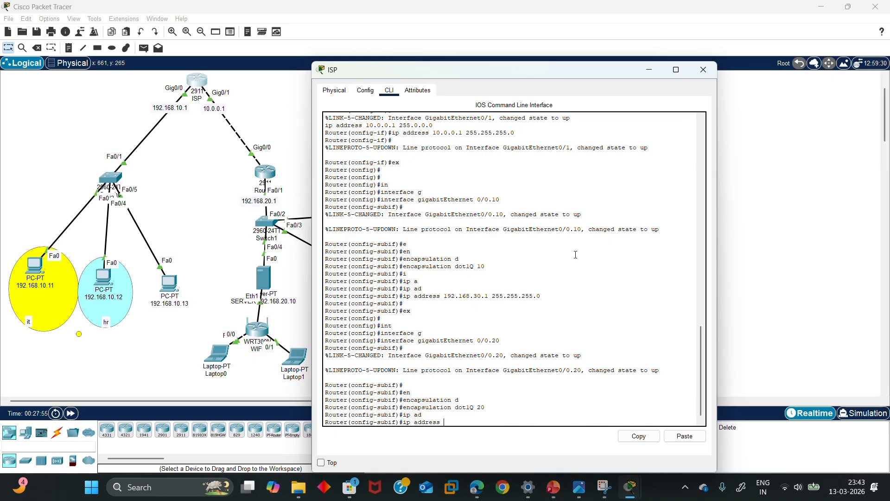
text(192.168.40.1 255.255.255.0)
key(Return)
key(Return)
text(ex)
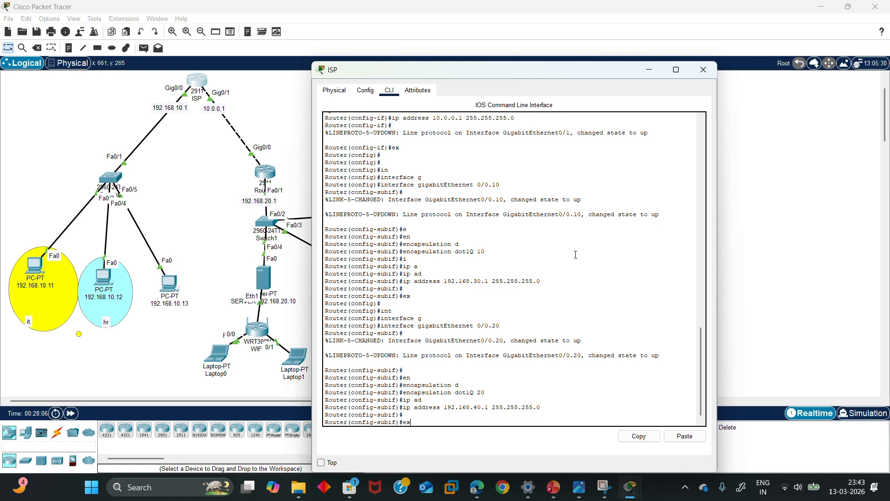
key(Return)
key(Return)
key(Return)
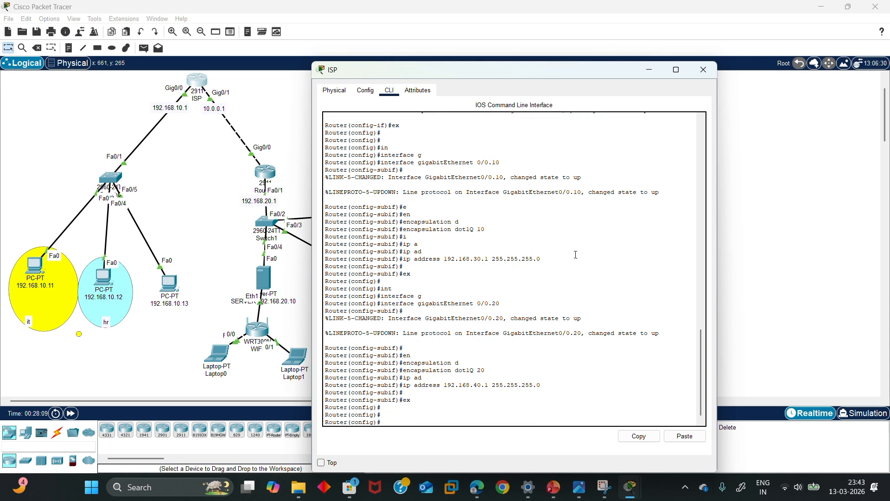
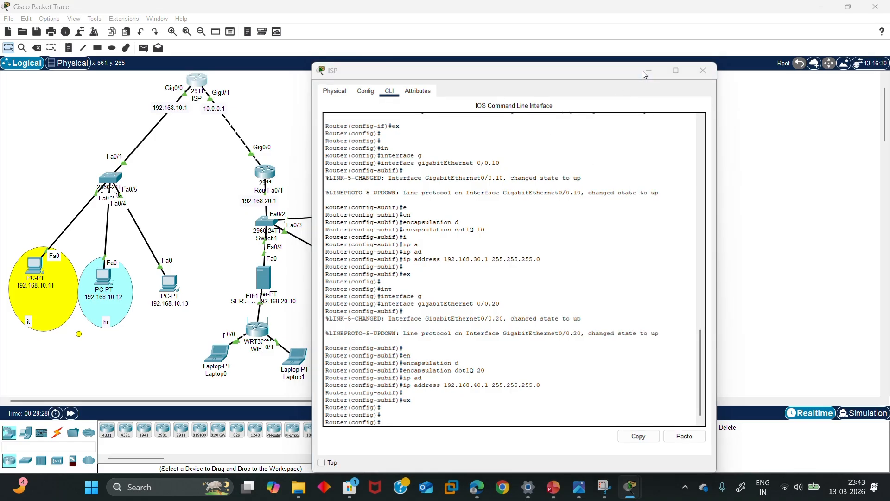
Ping 192.168.10.1 from PC 192.168.10.13 and confirm 4/4 replies with 0% loss
click(148, 219)
click(169, 283)
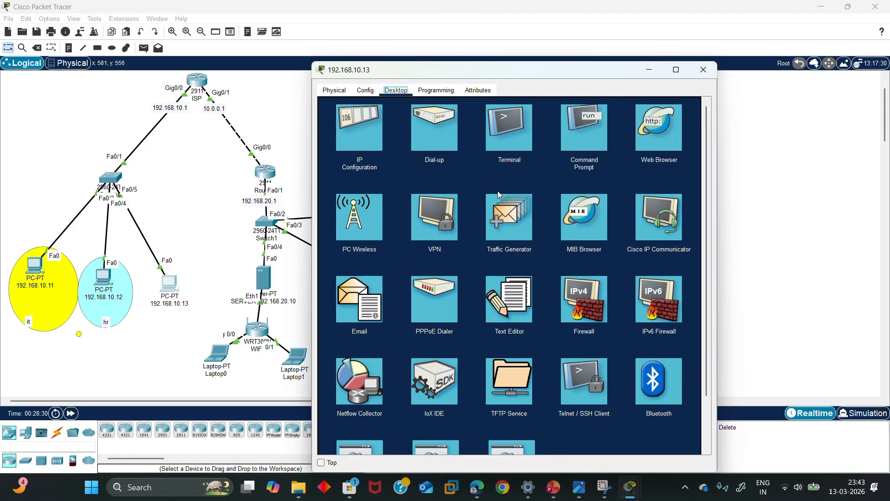
click(562, 146)
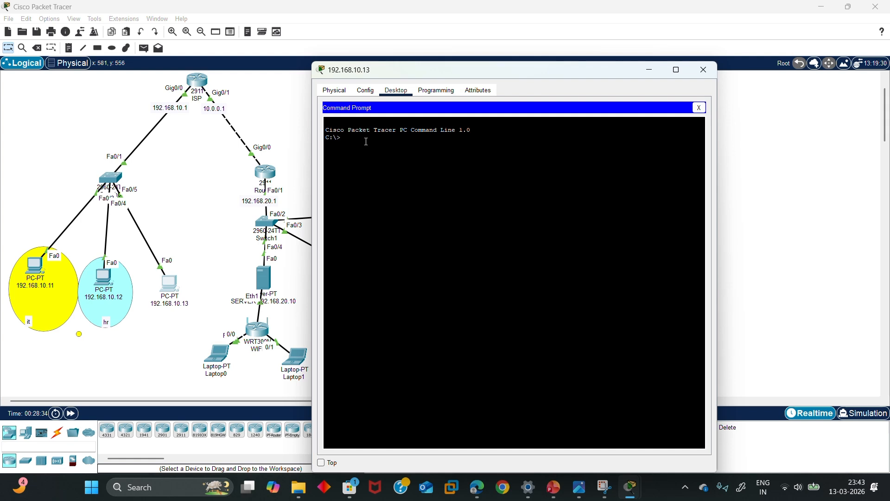
text(ping 192.16)
text(8.10.1)
key(Return)
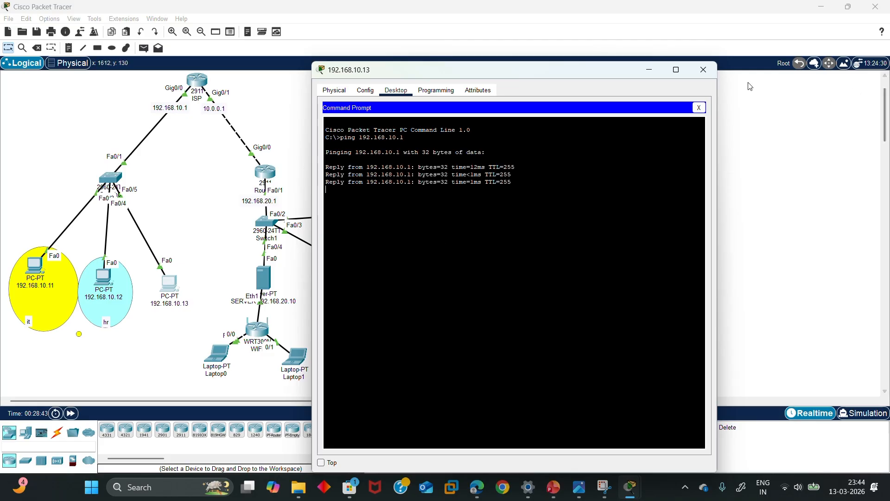
click(654, 73)
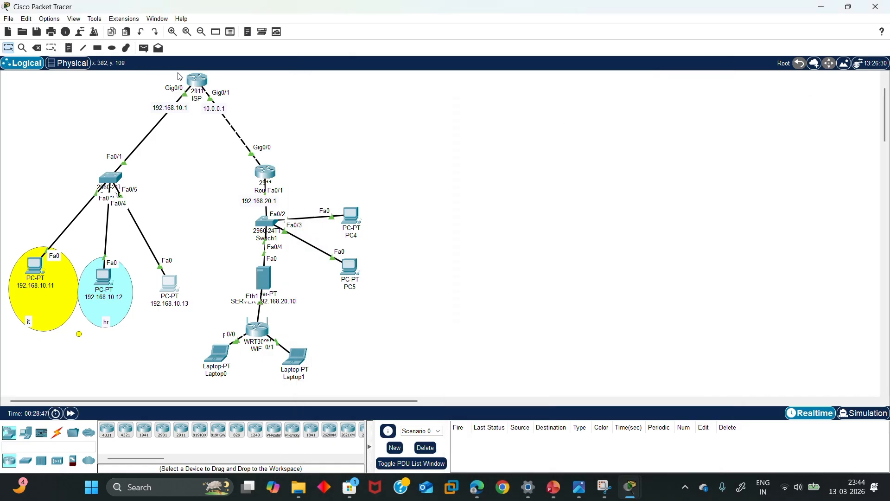
On the ISP router, add access-list 100 deny ip host 192.168.10.13 any
click(192, 81)
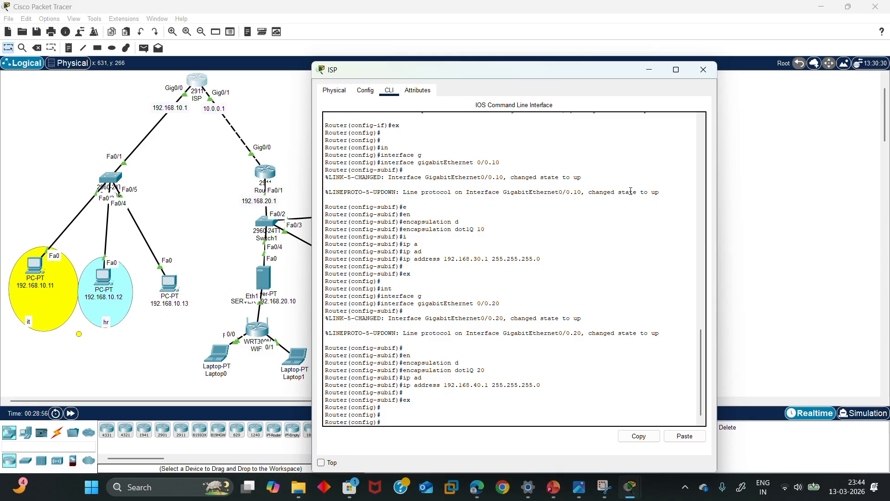
text(ac)
key(Tab)
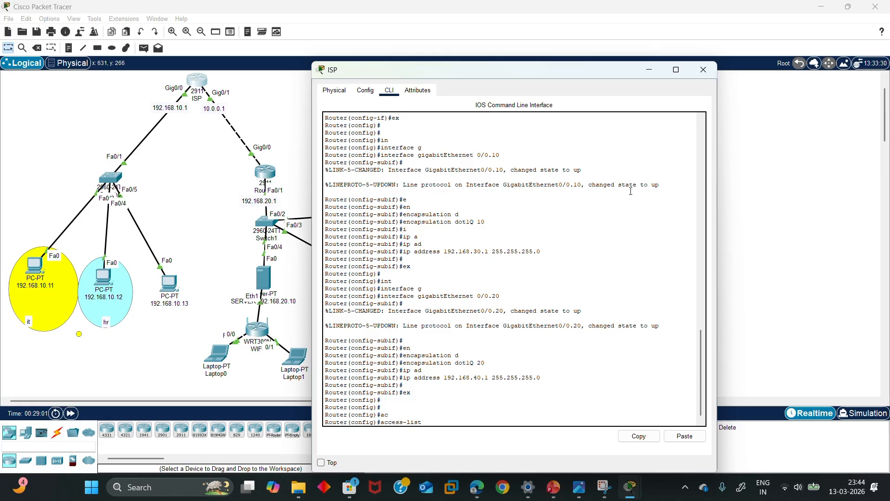
text(100 d)
key(Tab)
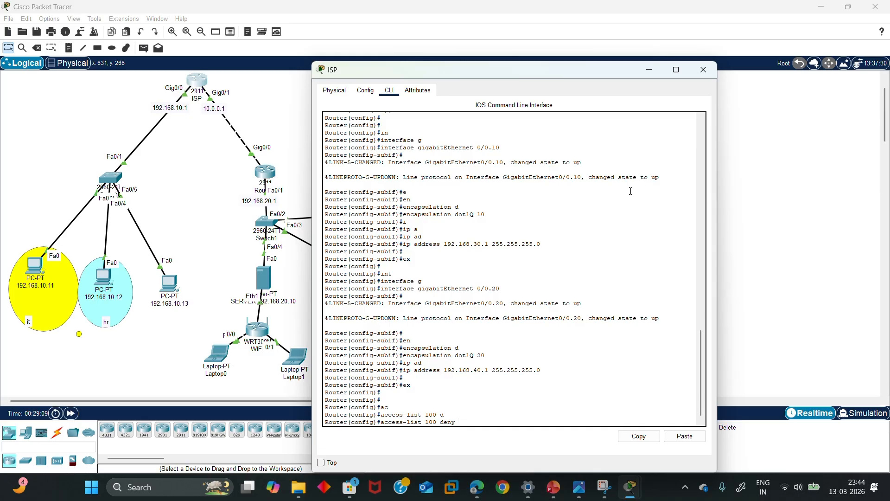
text(ip h)
key(Tab)
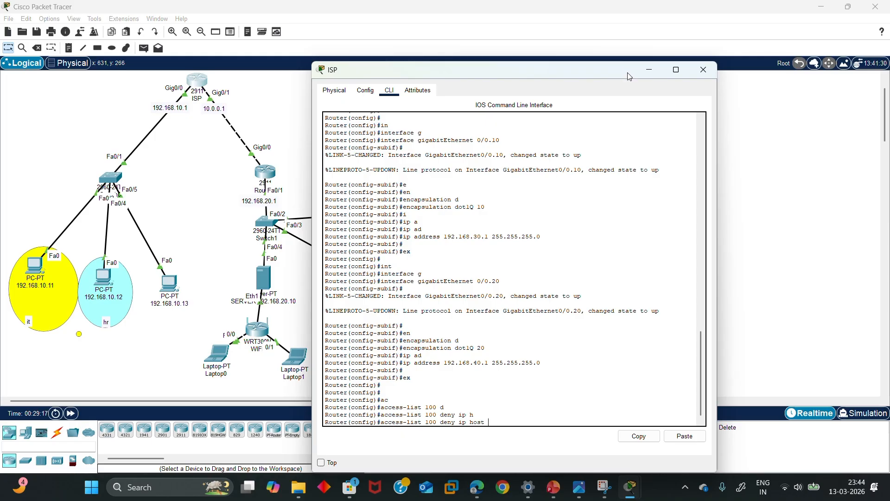
text(192.168.10.13)
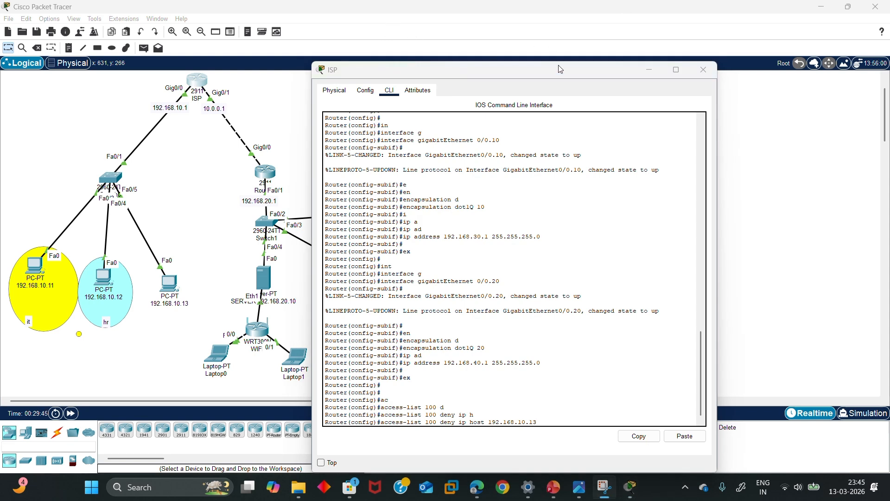
click(559, 68)
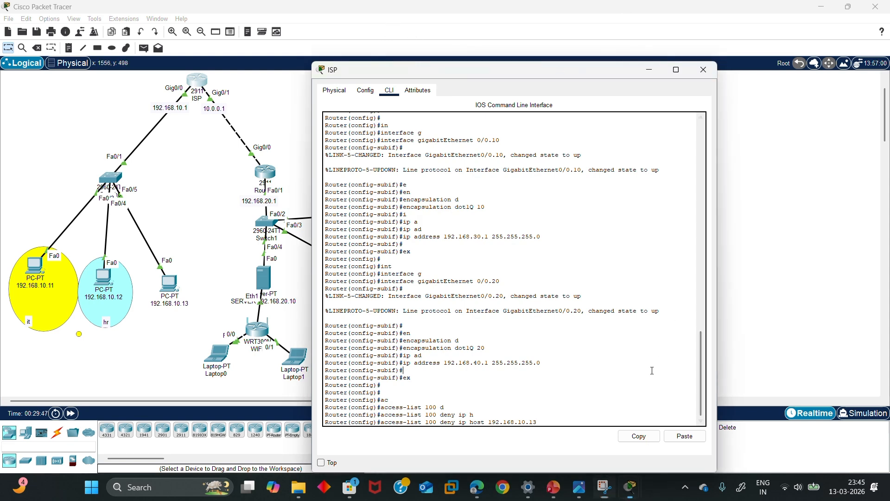
key(Return)
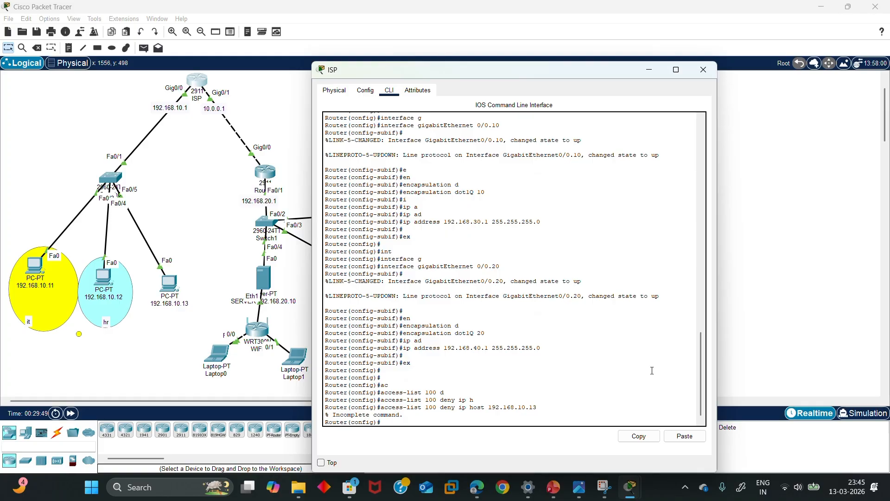
drag(405, 418, 412, 428)
click(394, 423)
key(Up)
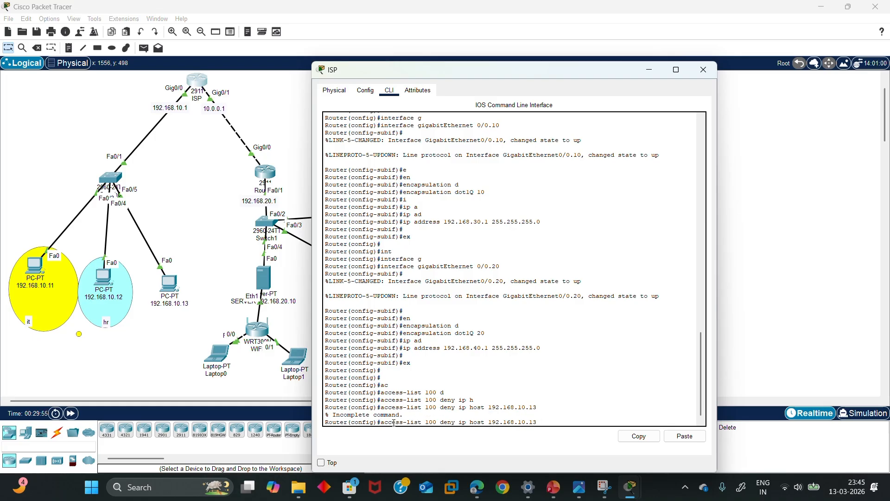
text(a)
key(Tab)
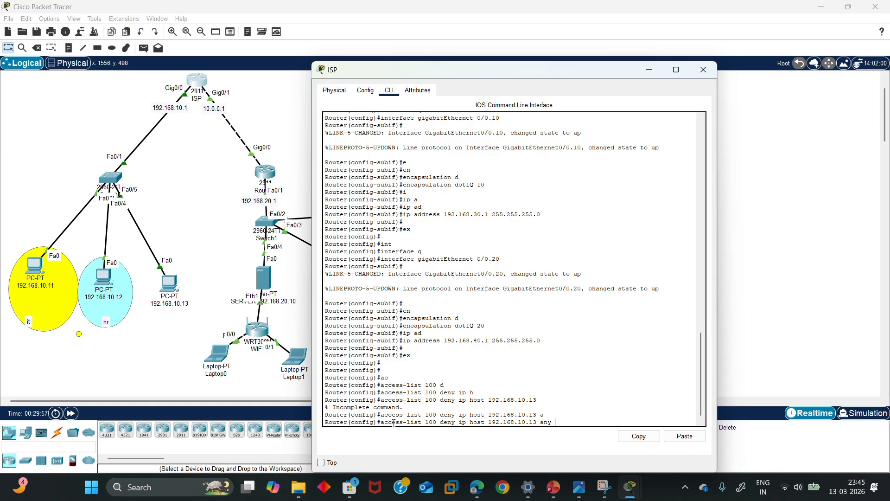
key(Return)
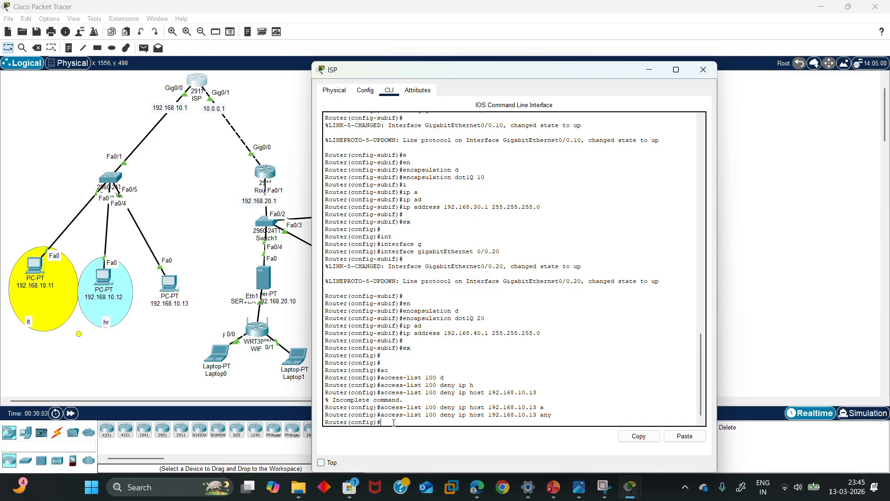
Add access-list 100 permit ip any any to allow all other traffic
text(ac)
key(Tab)
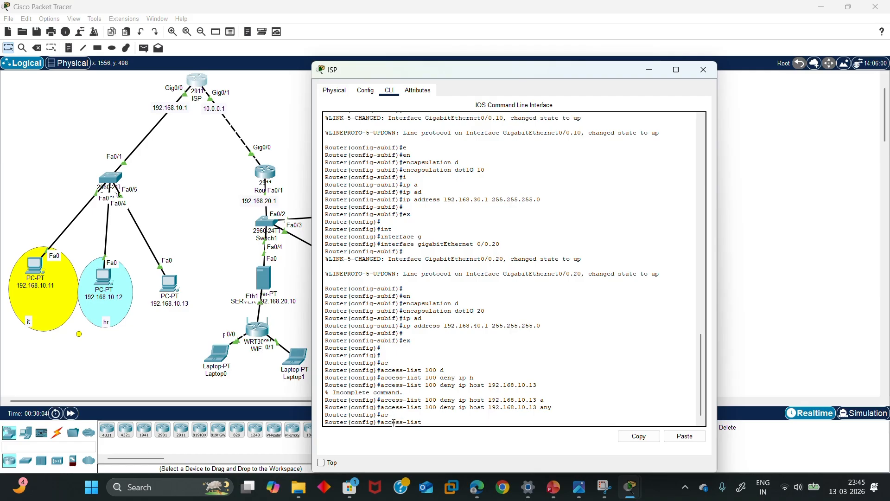
text(100 pe)
key(Tab)
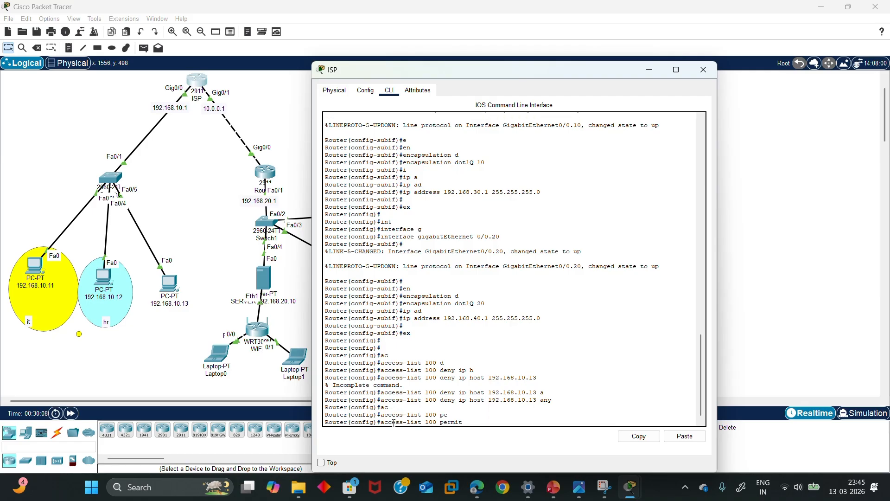
text(i)
key(Tab)
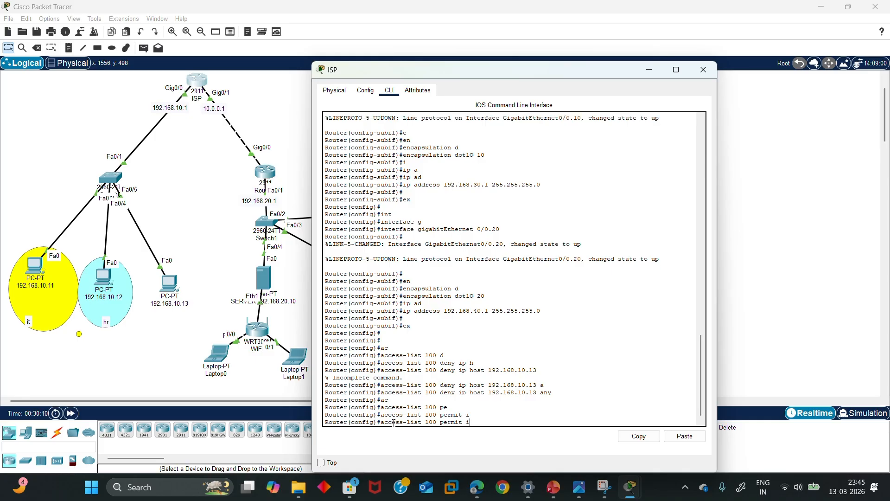
text(p a)
key(Tab)
text(a)
key(Tab)
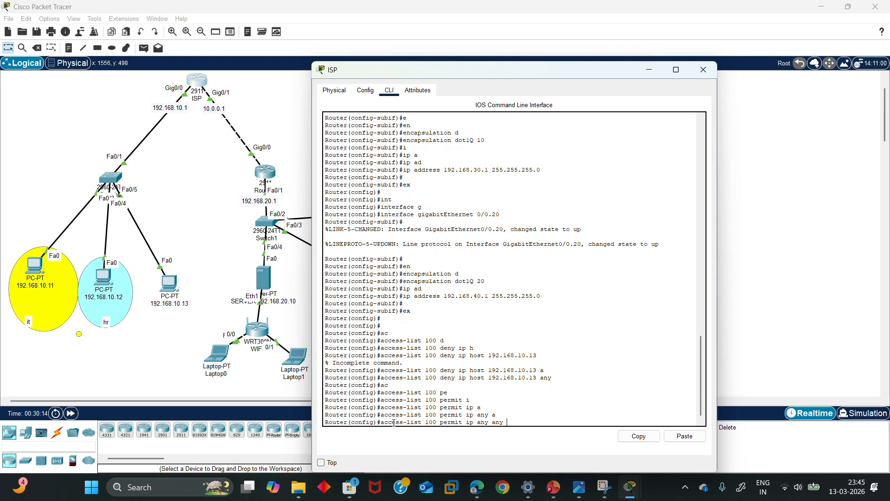
key(Return)
key(Return)
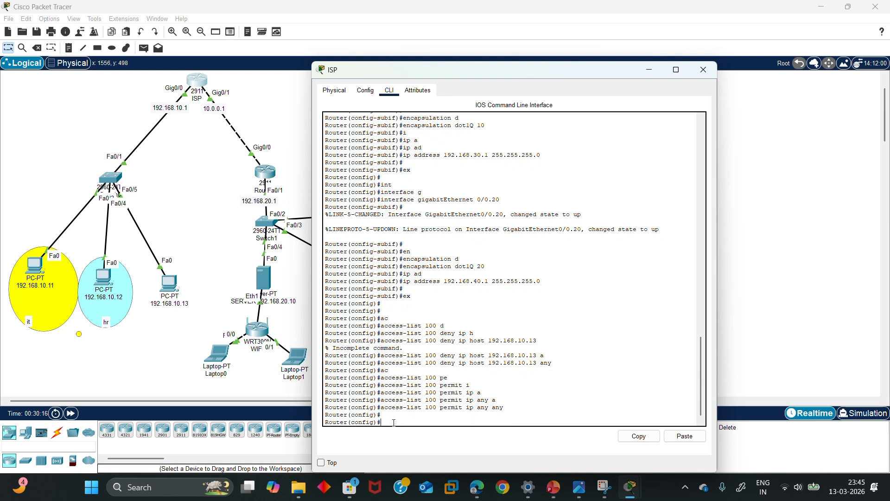
On GigabitEthernet0/0, enter ip access-group 100 in, then exit interface mode
text(int g)
key(Tab)
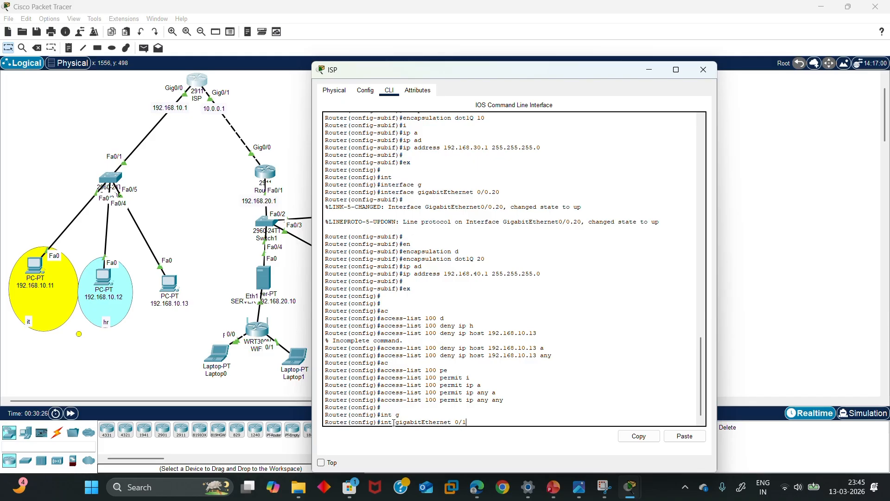
text(0/0)
key(Return)
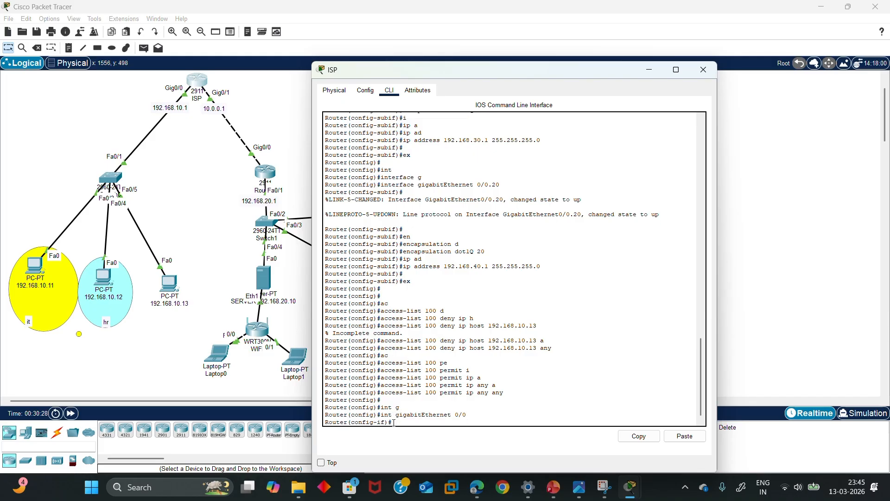
key(Return)
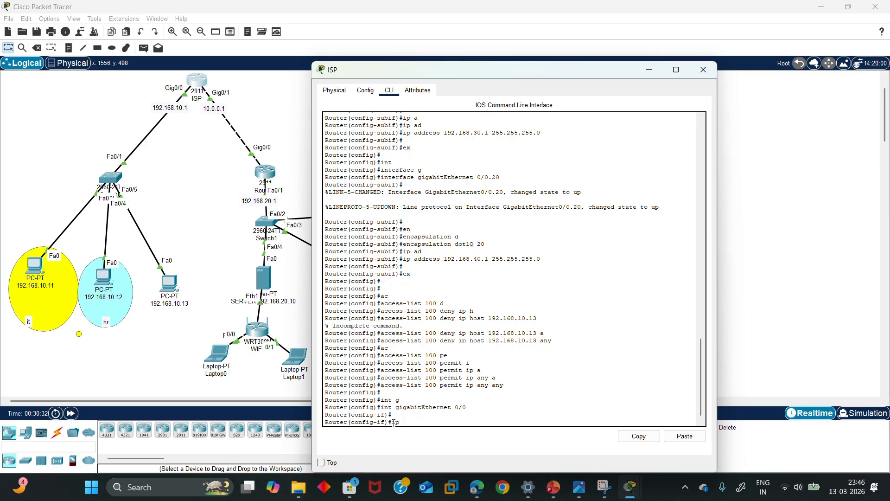
text(c)
key(Tab)
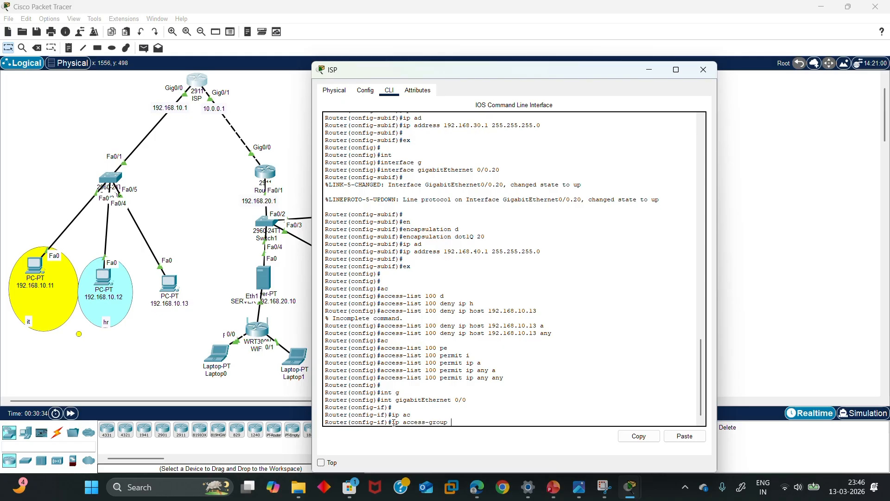
text(100 in)
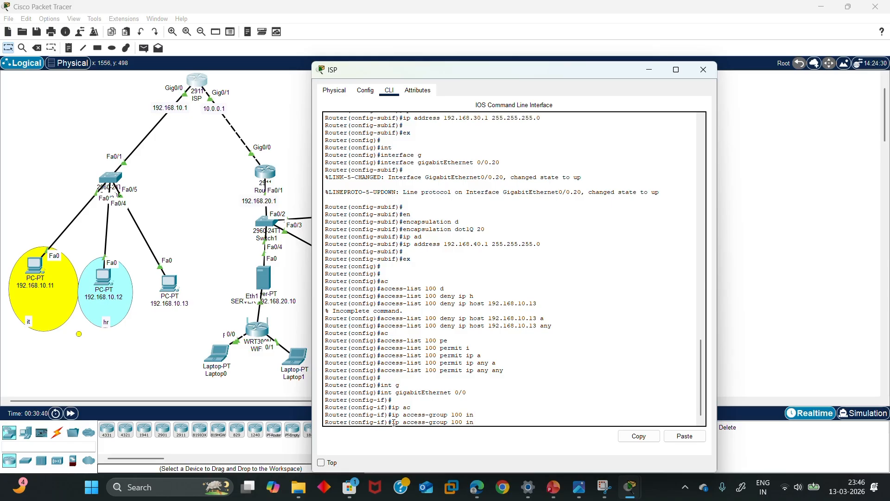
key(Tab)
key(Return)
key(Return)
key(Return)
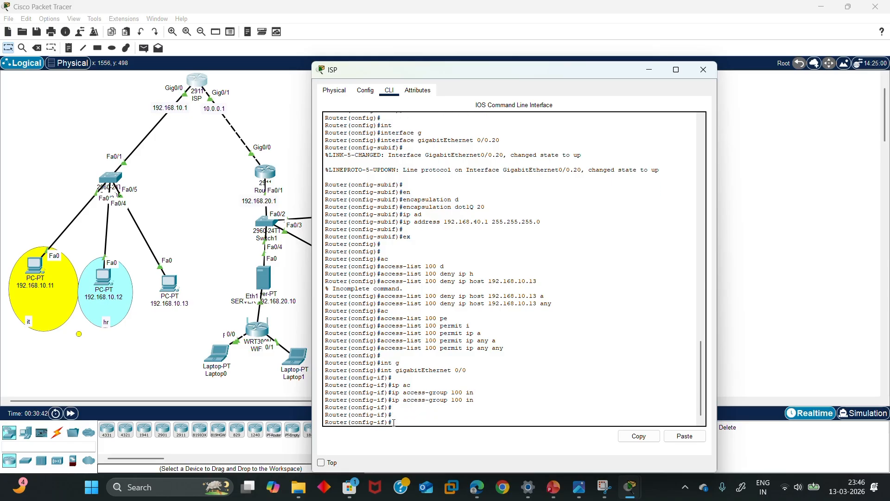
text(x)
key(Return)
key(Return)
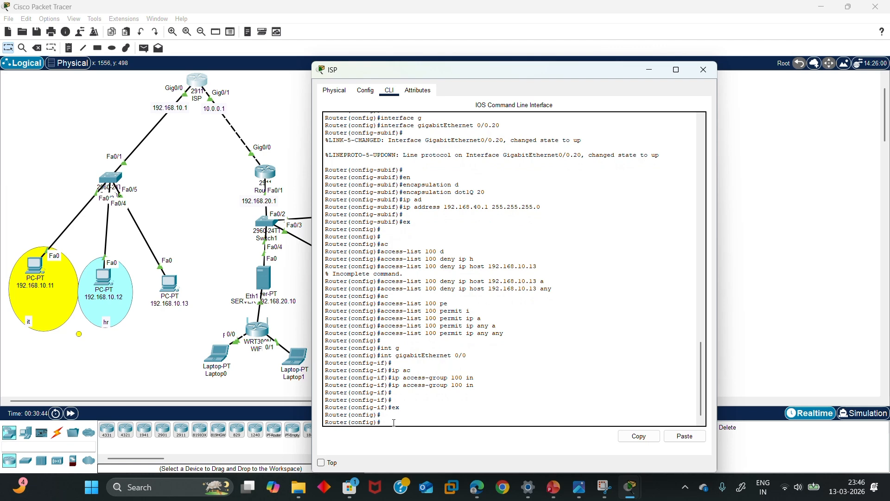
Rerun the ping to 192.168.10.1 from PC 192.168.10.13, now getting destination host unreachable
click(703, 69)
click(176, 281)
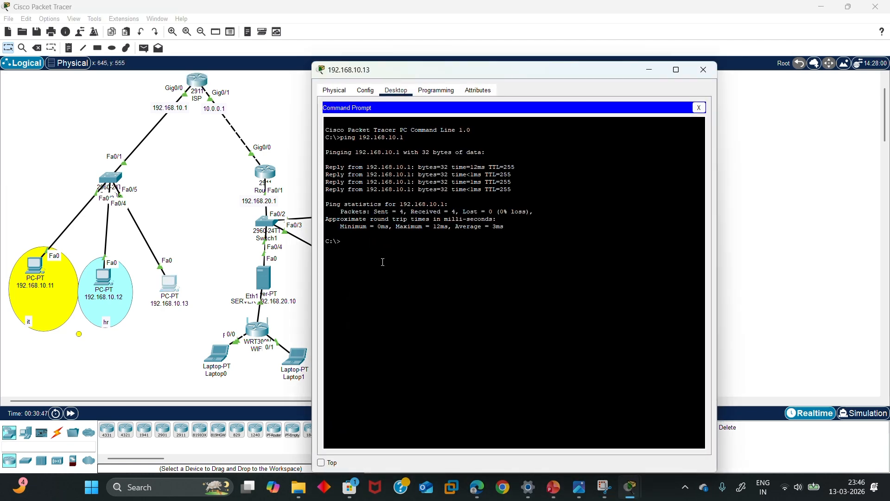
key(Up)
key(Return)
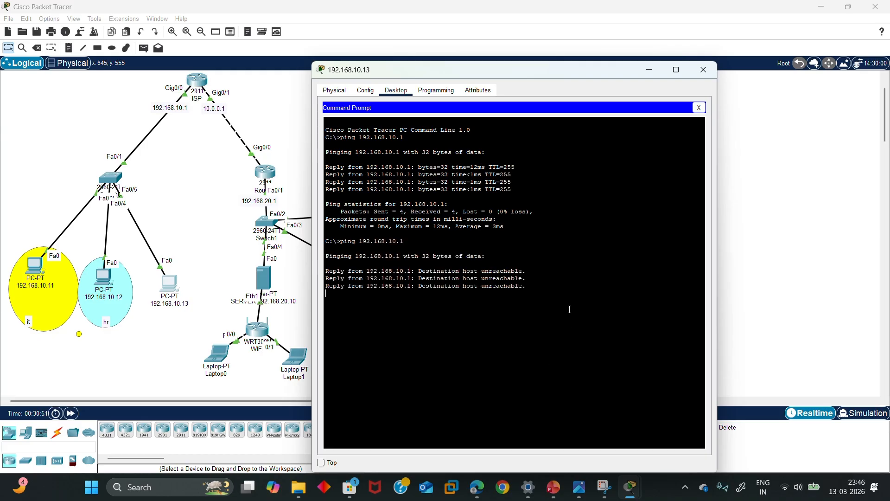
Highlight the unreachable ping results, then close the PC window
drag(568, 304, 336, 250)
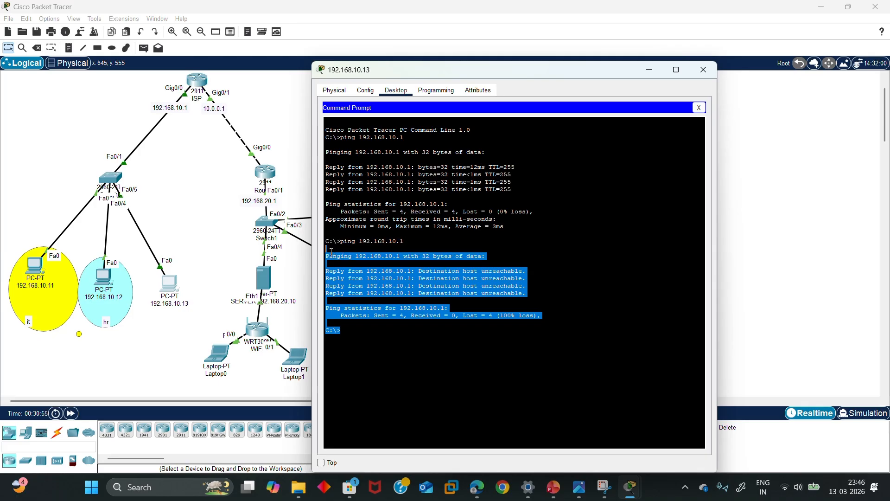
click(412, 354)
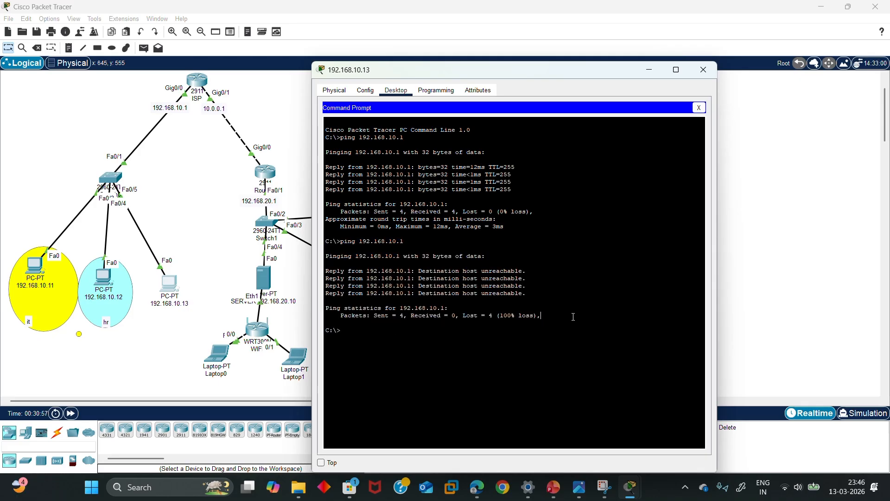
drag(571, 318, 329, 249)
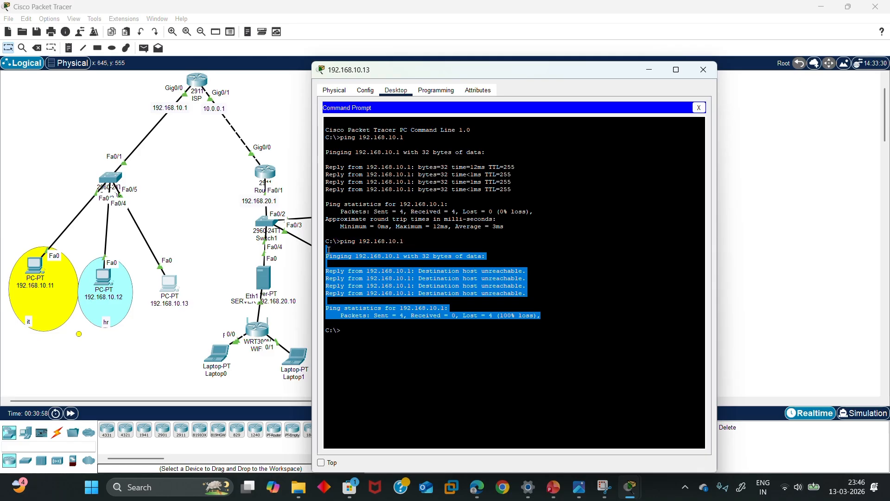
click(529, 277)
click(701, 73)
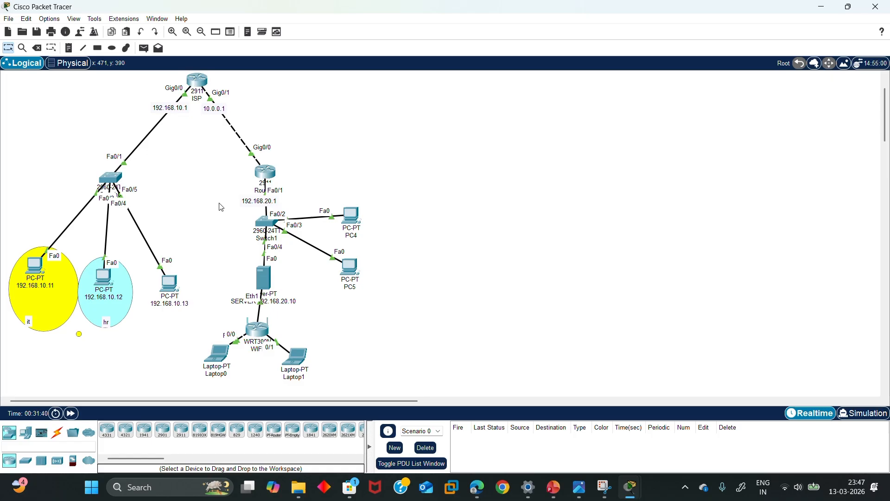
Enter access-list 1 permit 192.168.0.0 0.0.0.255 on the ISP router
click(196, 84)
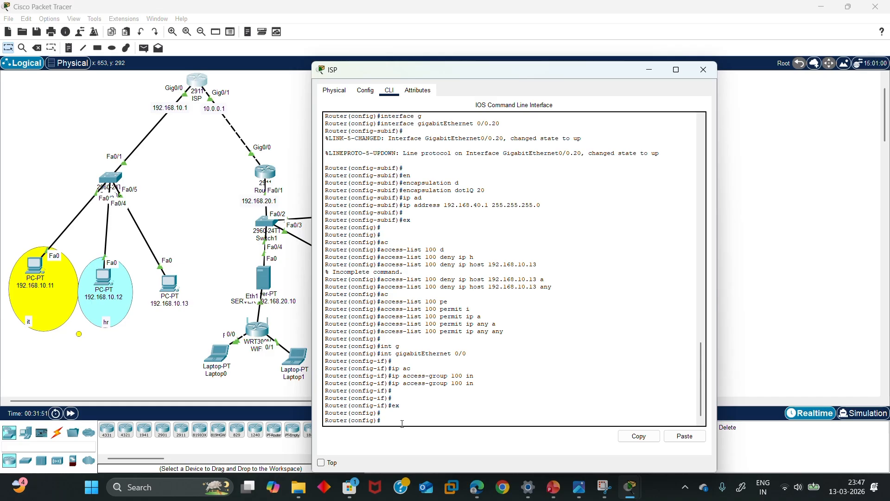
text(ac)
key(Tab)
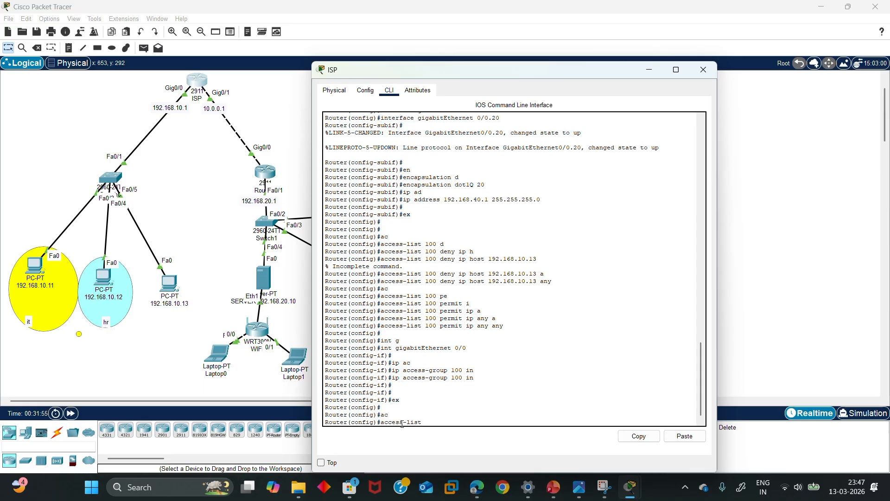
text(1 pe)
key(Tab)
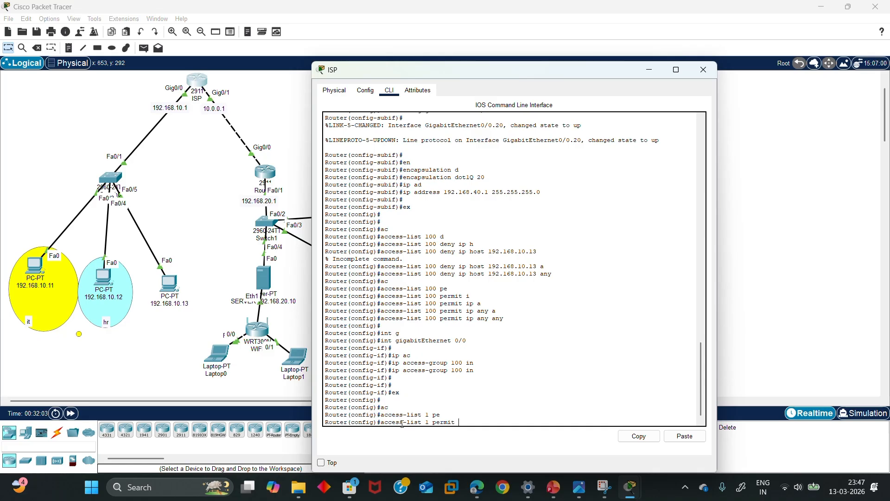
text(92.168.0.0 0.0.)
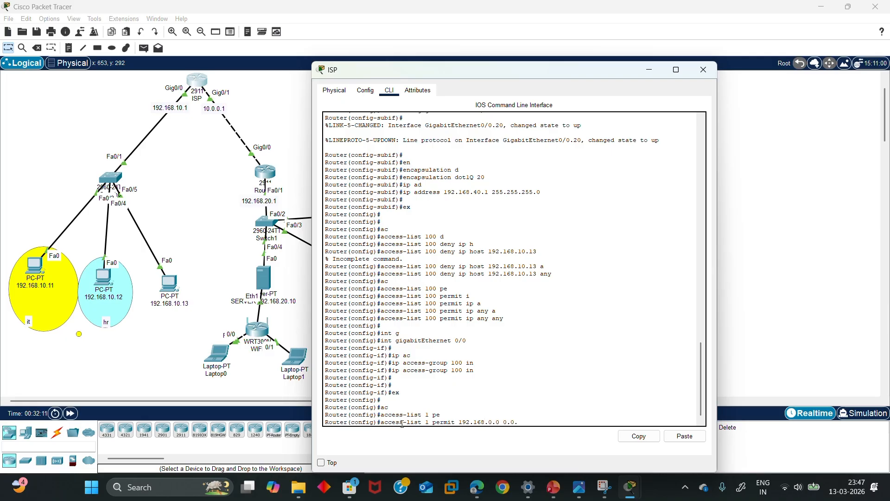
text(0.255)
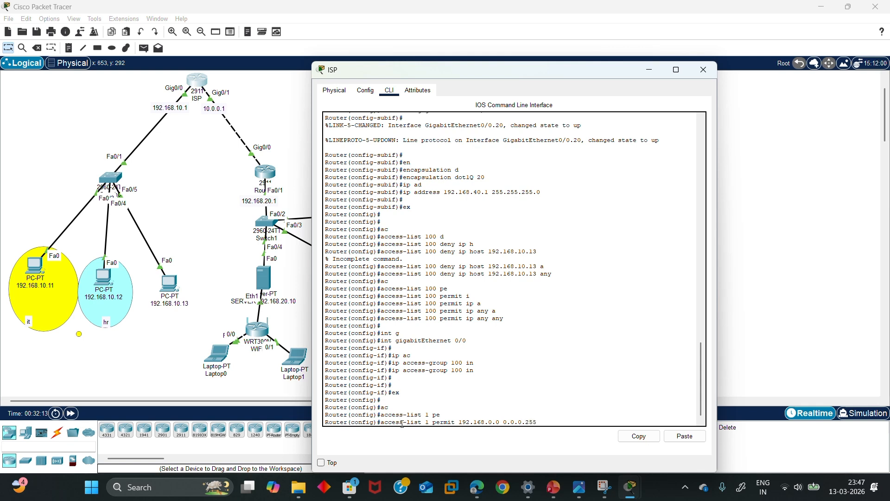
key(Return)
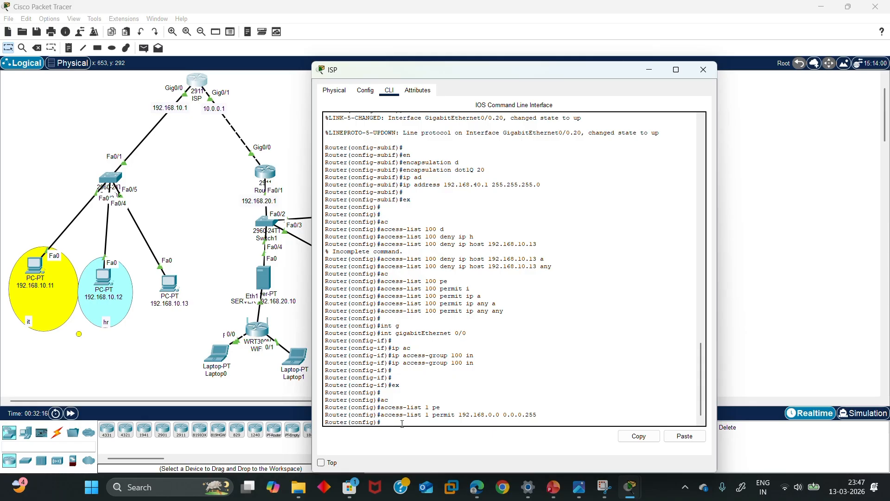
Enter ip nat inside source list 1 interface g0/1 overload on the ISP router
text(ip na)
key(Tab)
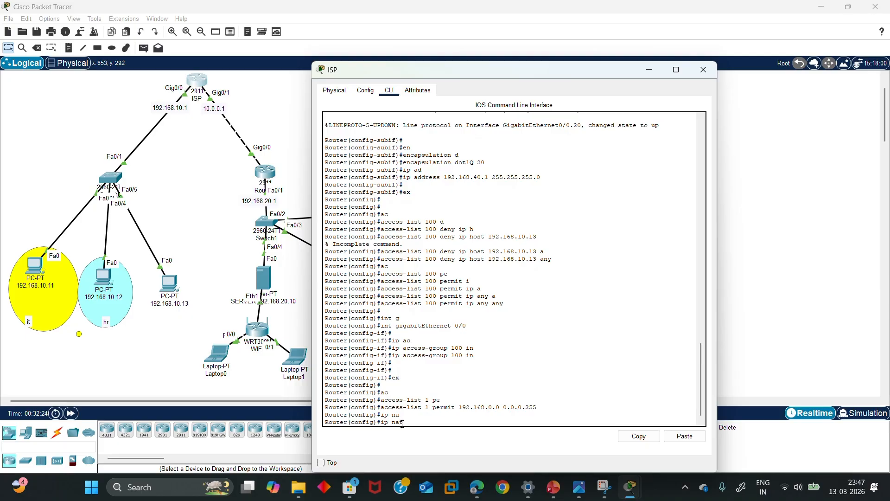
text(in)
key(Tab)
text(s)
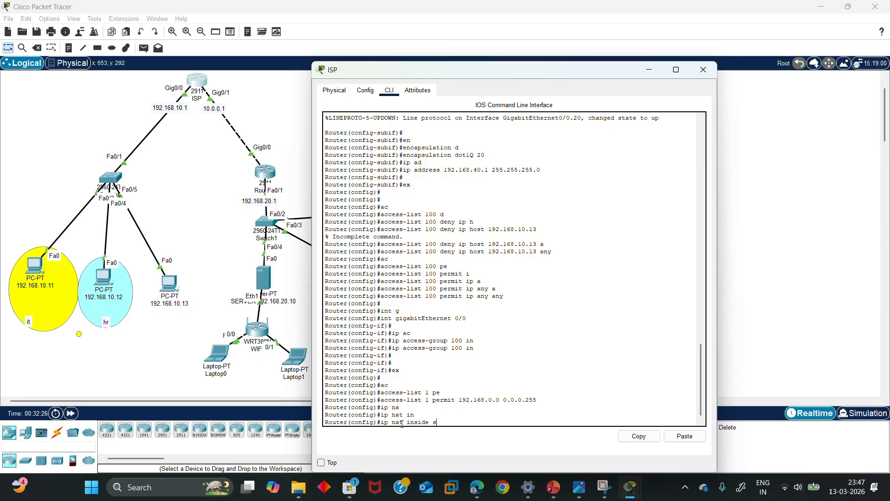
key(Tab)
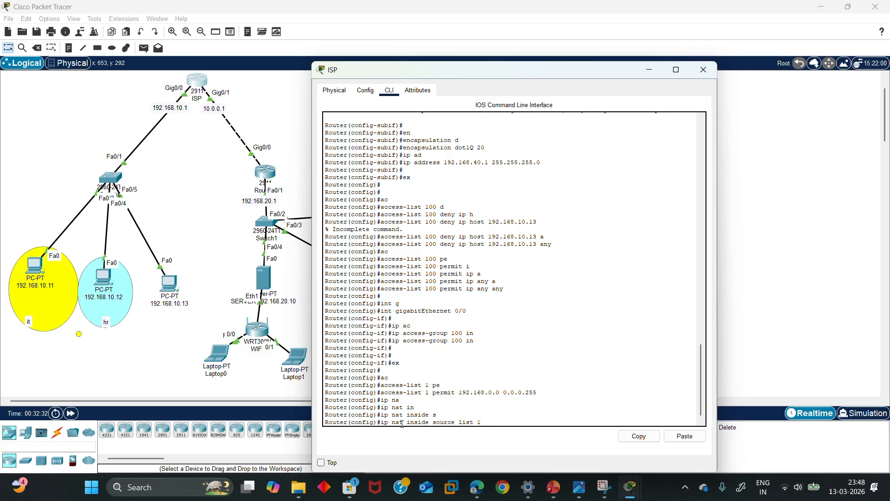
text(list 1 in)
key(Tab)
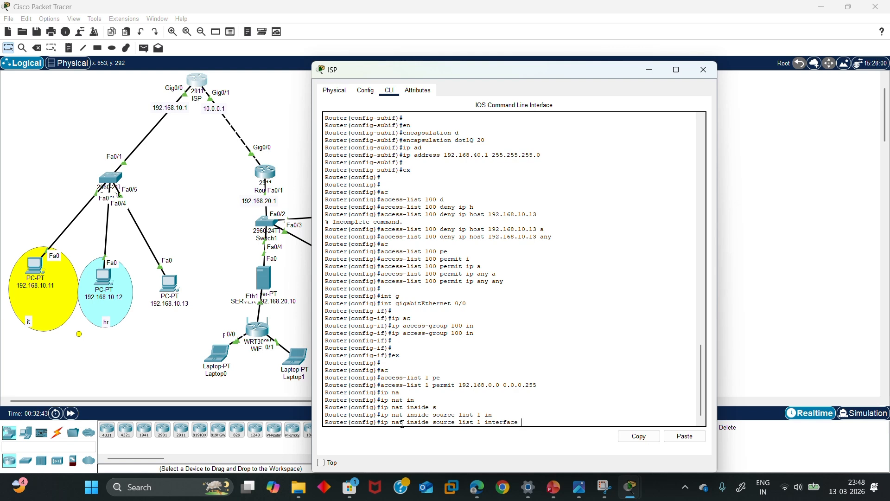
text(g0/1)
text(v)
key(Tab)
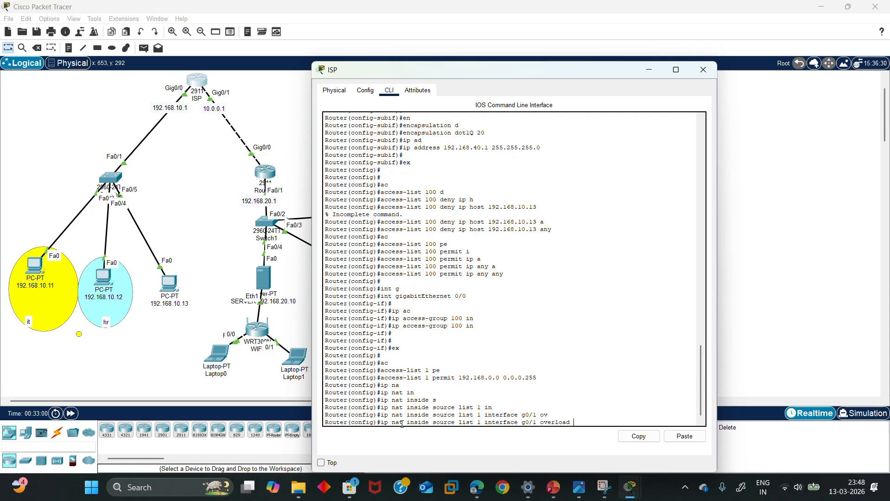
key(Return)
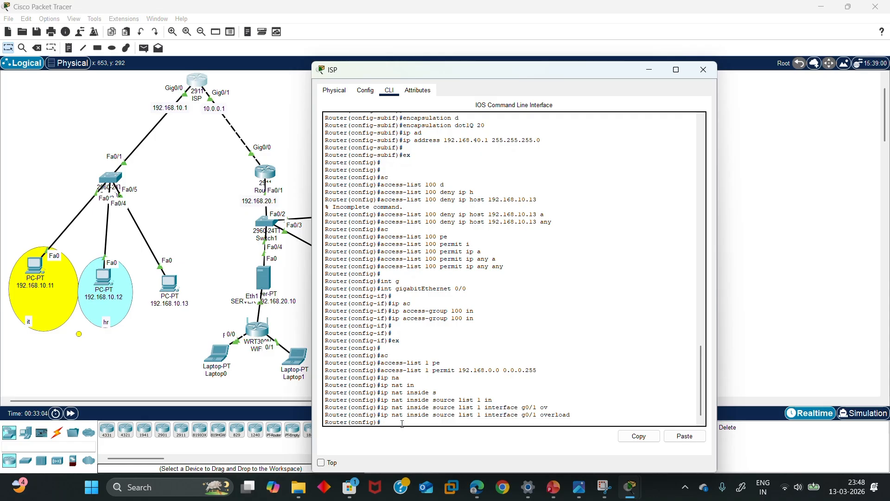
Set interface g0/0 to ip nat inside, then exit interface mode
text(in)
key(Tab)
text(g)
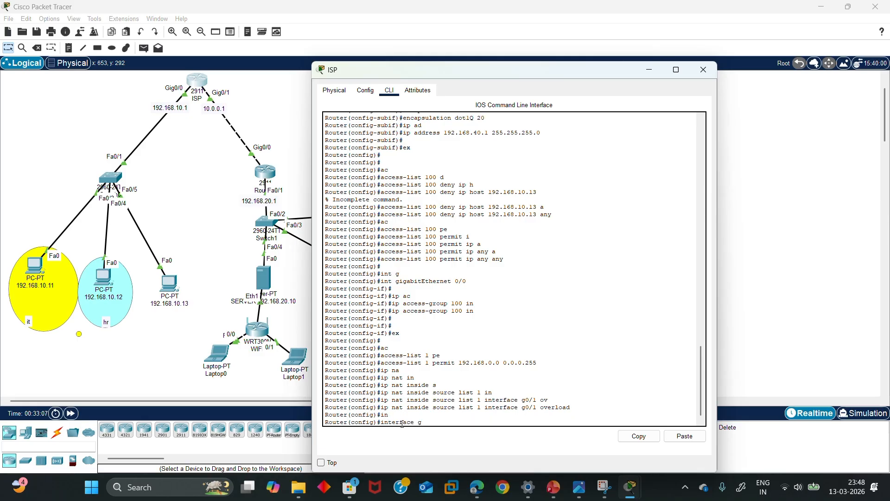
text(0/0)
key(Return)
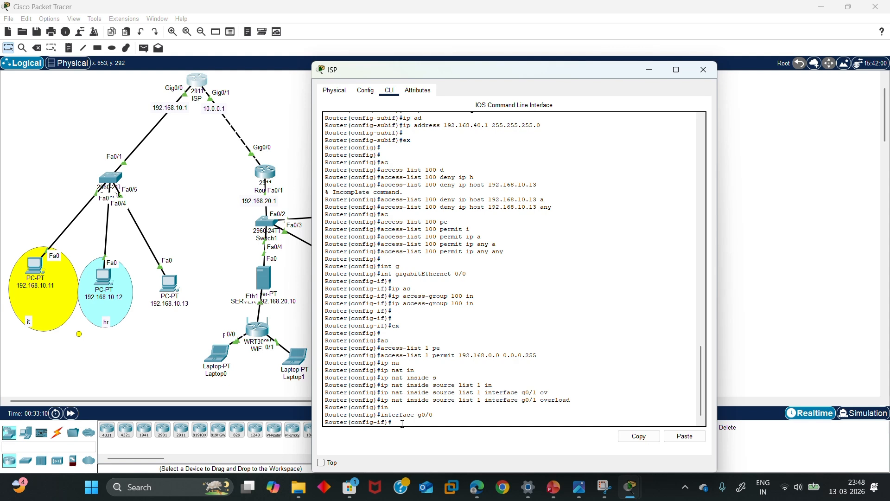
text(ip na)
key(Tab)
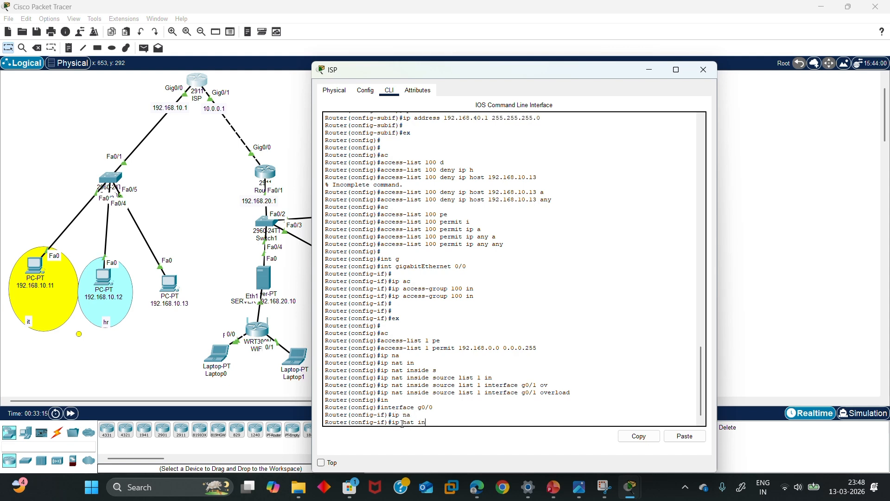
text(in)
key(Tab)
key(Return)
key(Return)
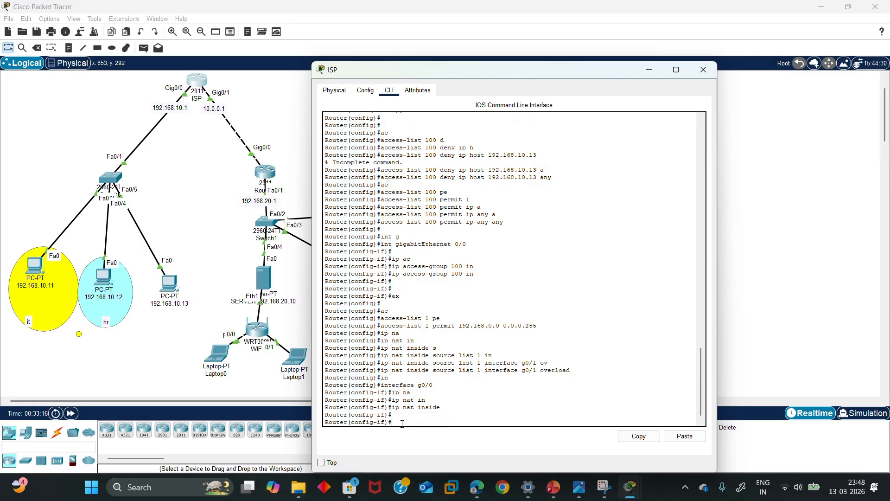
text(in)
key(BackSpace)
key(BackSpace)
text(ex)
key(Return)
key(Return)
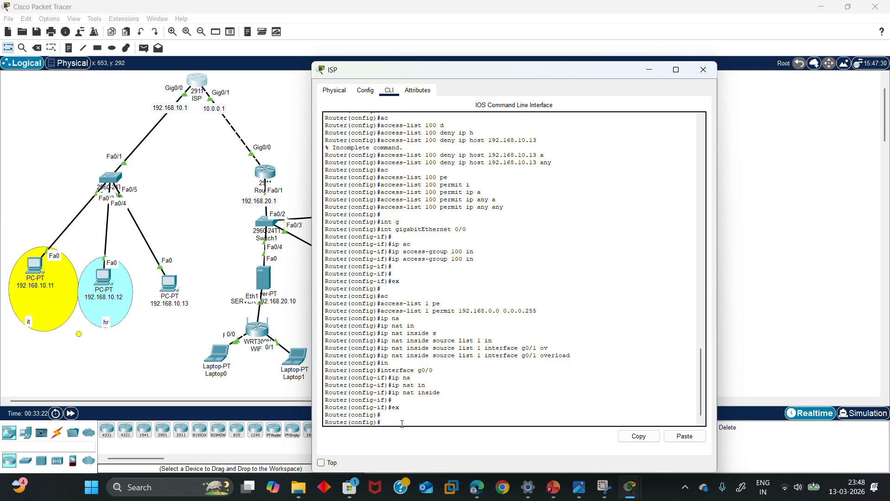
Set interface g0/1 to ip nat outside, exit, and close the router window
text(int)
key(Tab)
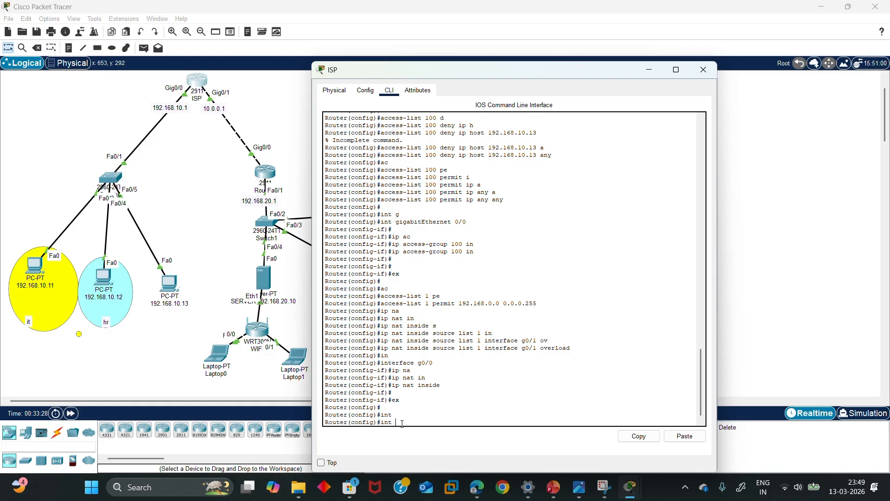
text(g0/1)
key(Return)
key(Return)
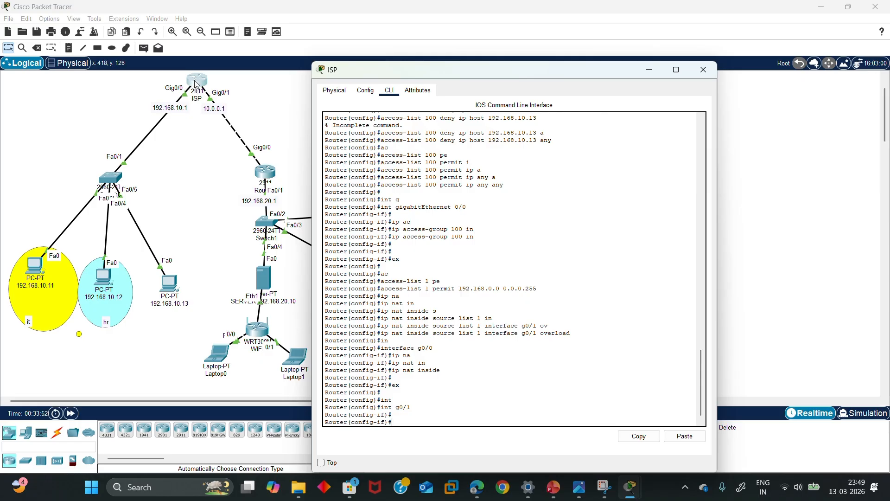
drag(197, 83, 199, 86)
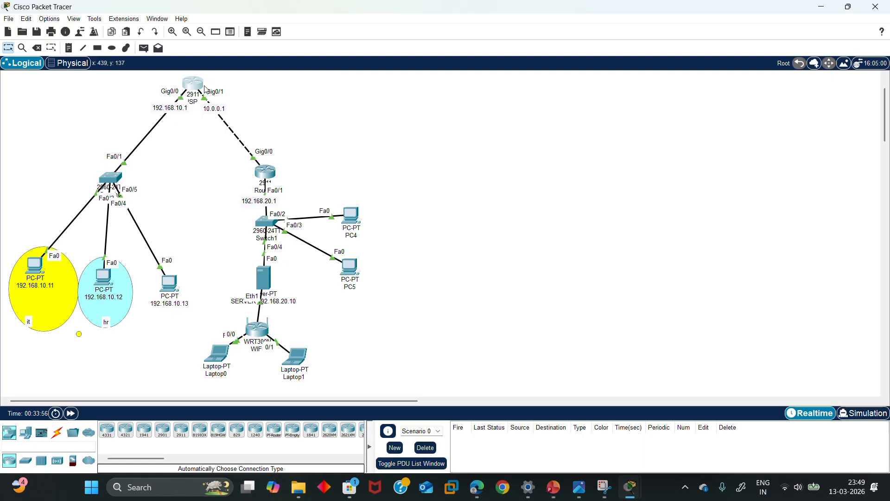
click(199, 87)
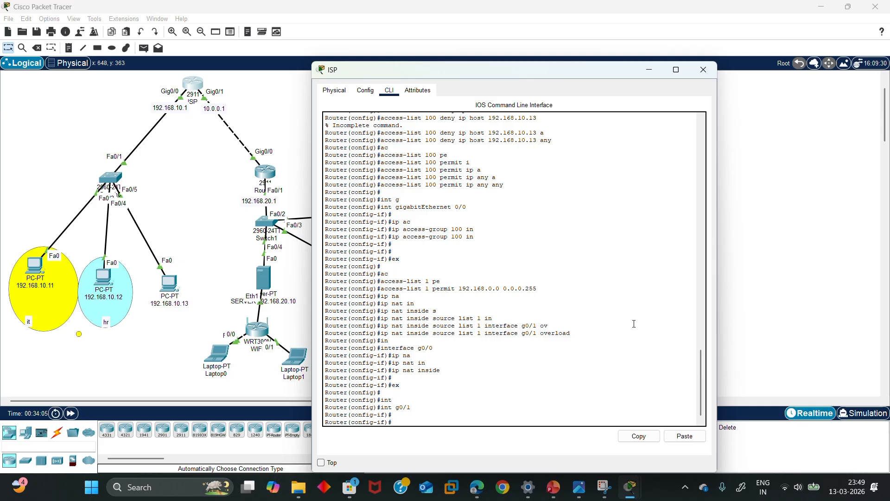
text(p na)
key(Tab)
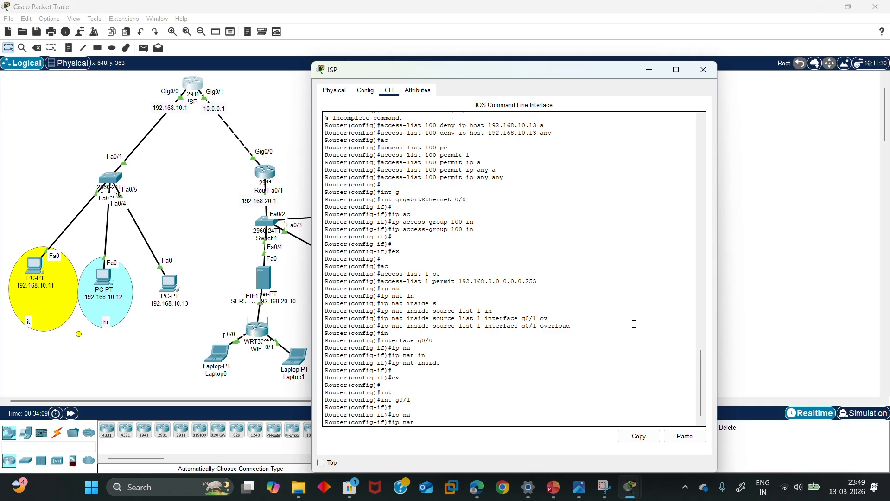
text(outs)
key(Tab)
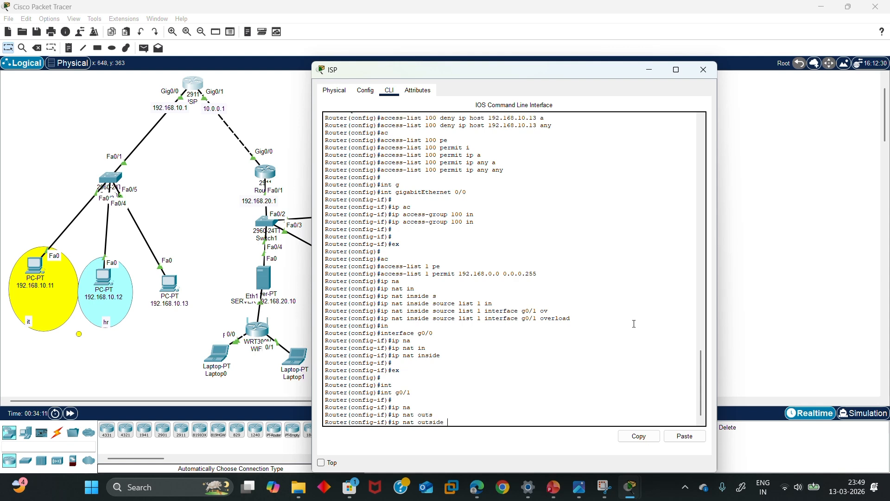
key(Return)
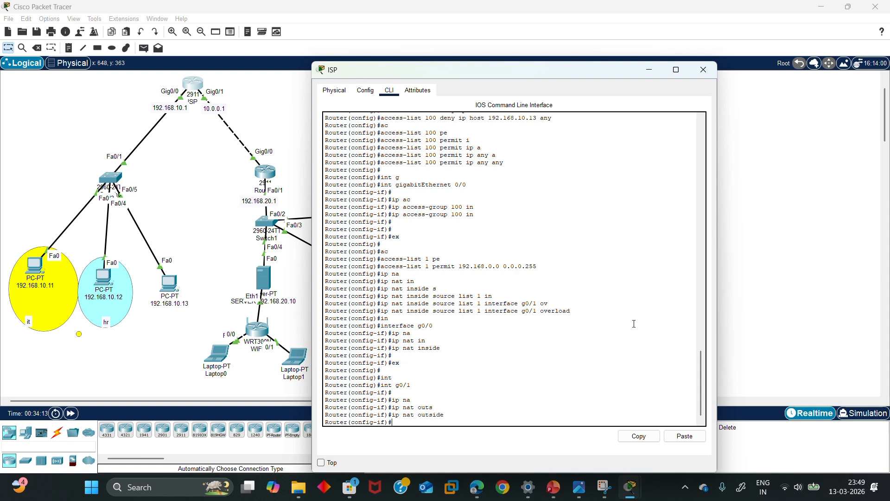
text(ex)
key(Return)
key(Return)
key(Return)
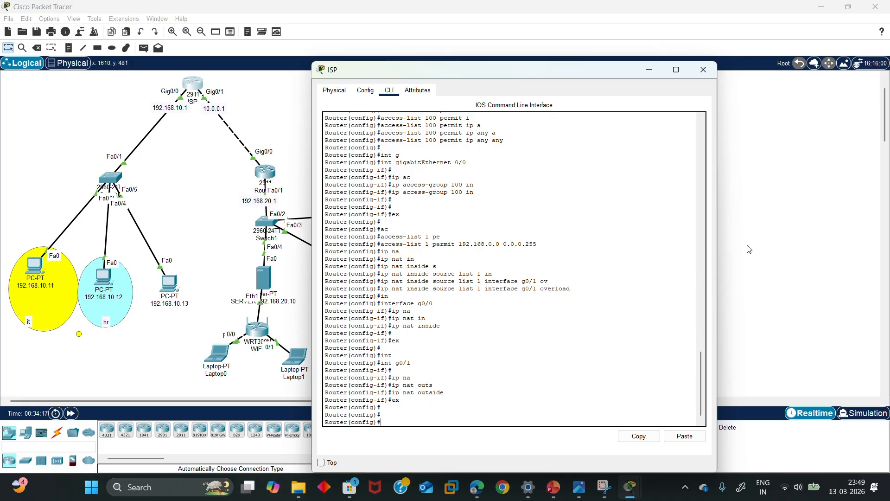
click(702, 69)
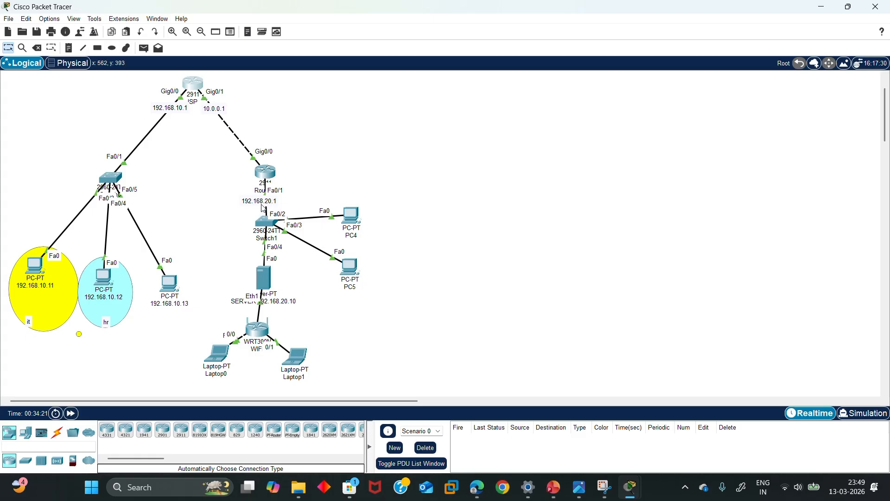
Open Router1's CLI console and wake it to a prompt
click(265, 173)
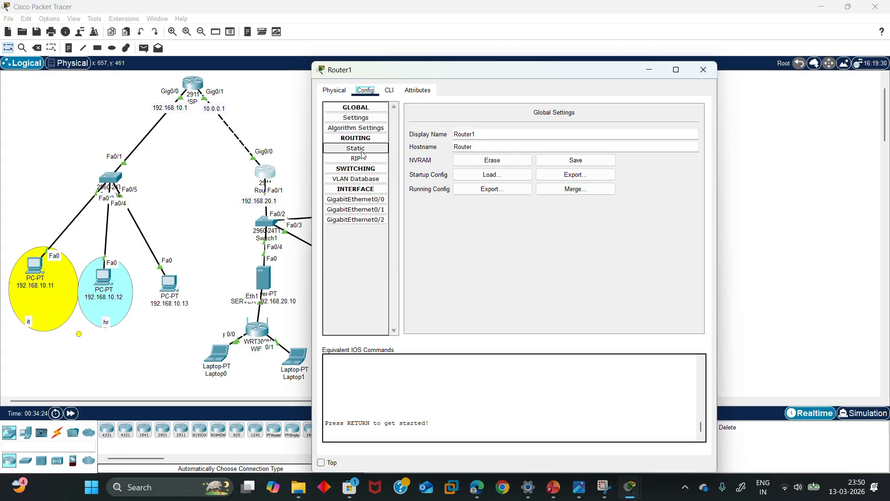
mouse_move(266, 176)
mouse_down()
mouse_move(287, 131)
mouse_move(291, 146)
mouse_move(275, 176)
mouse_move(270, 169)
mouse_up()
click(271, 169)
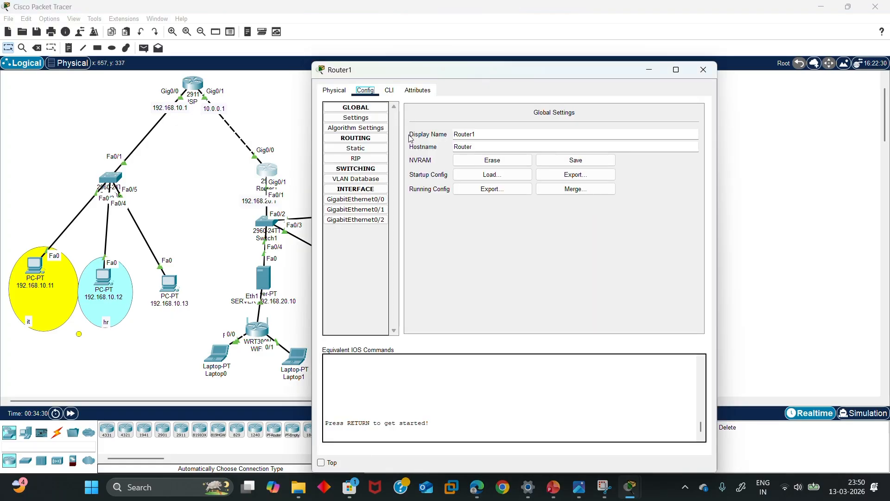
click(389, 90)
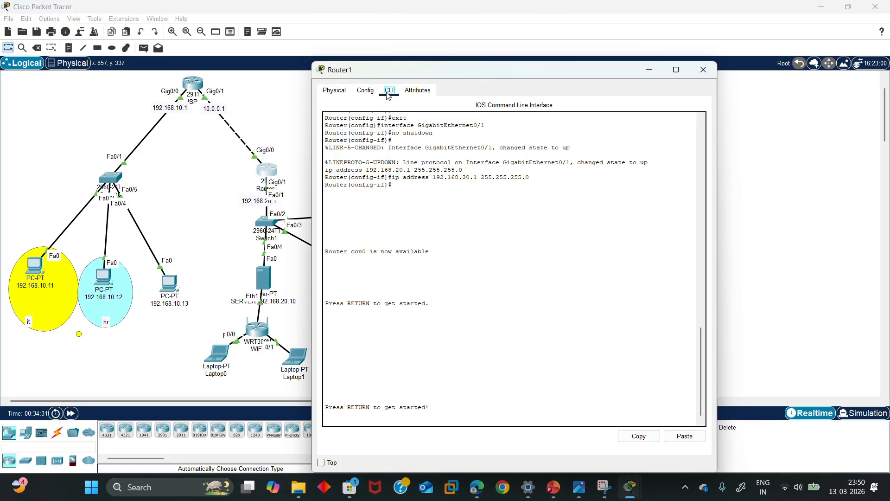
click(343, 416)
key(Return)
key(Return)
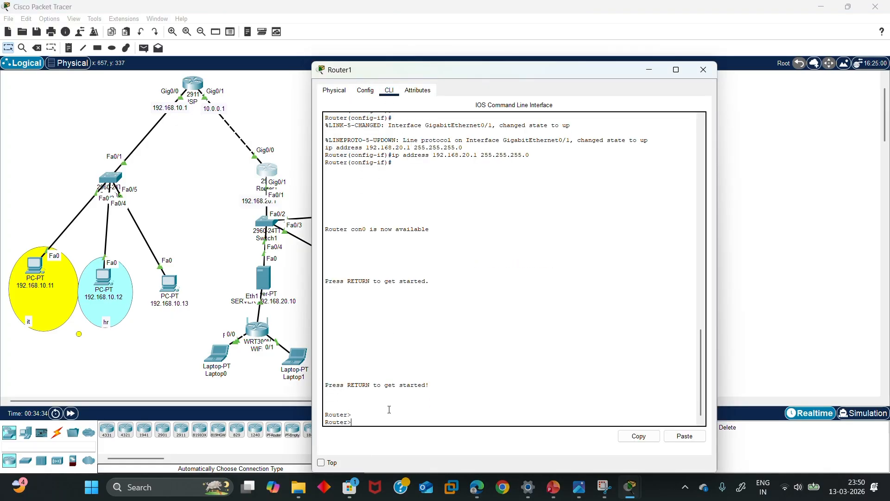
Run enable and conf t to reach global configuration mode on Router1
text(ex)
key(BackSpace)
text(n)
key(Return)
key(Return)
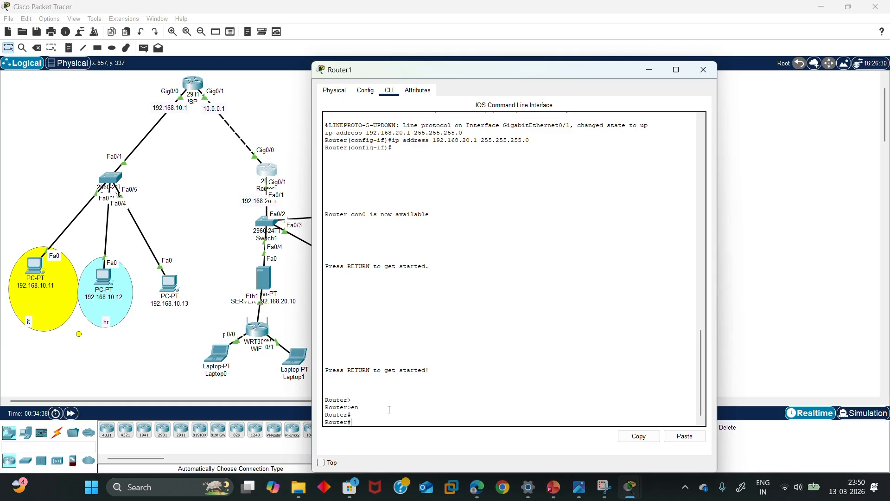
text(conft)
key(BackSpace)
key(BackSpace)
key(BackSpace)
text(f t)
key(Return)
key(Return)
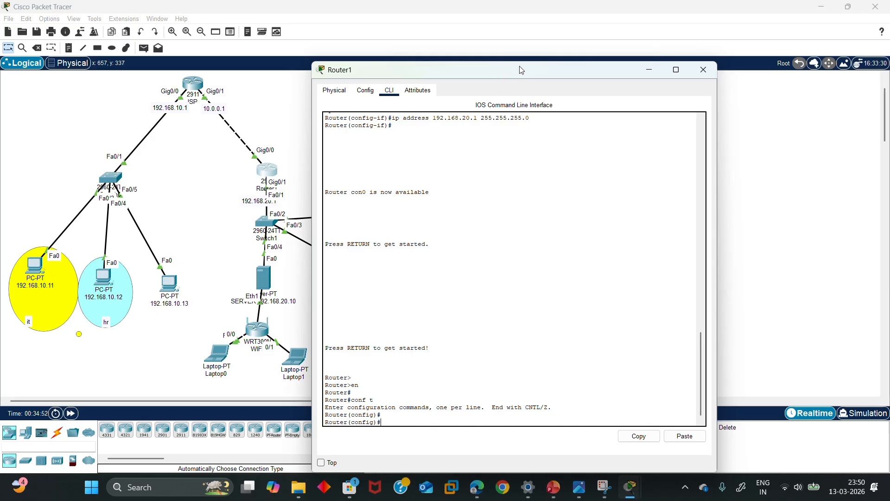
Start an ip exclusion command, erase it, and return to the network diagram
drag(515, 66, 605, 76)
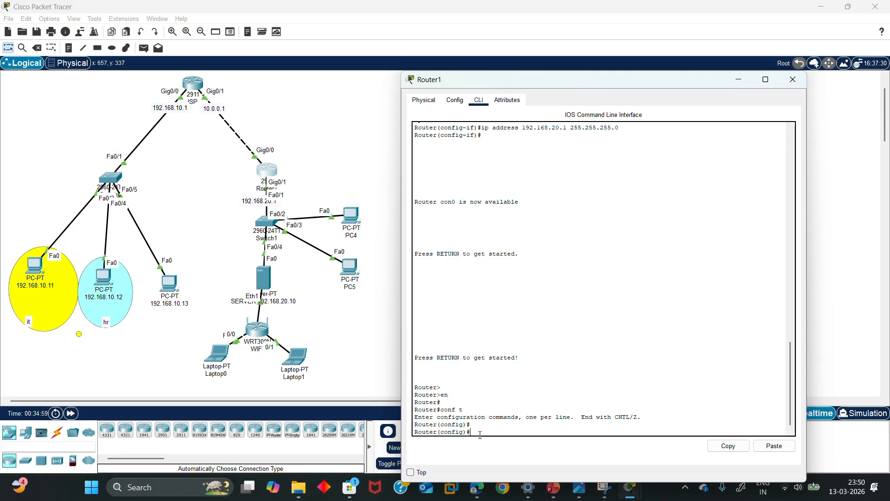
text(ip ex)
key(Tab)
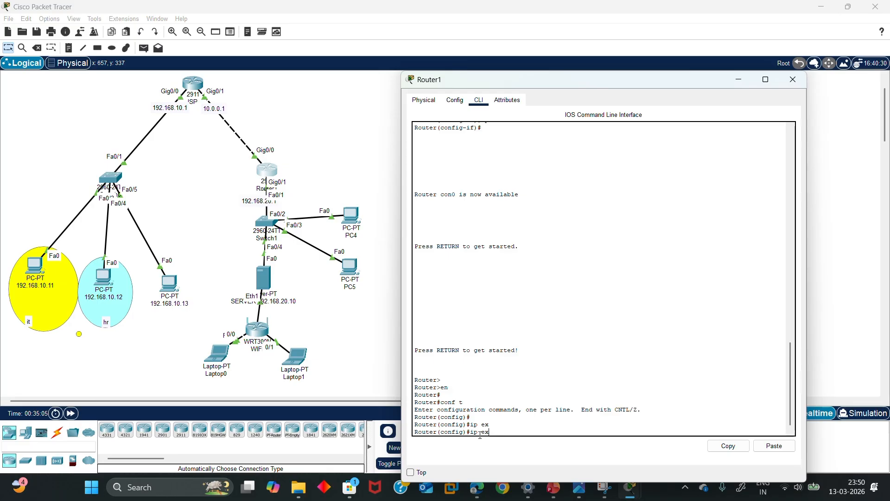
text(c)
text(l)
key(Tab)
text(\\)
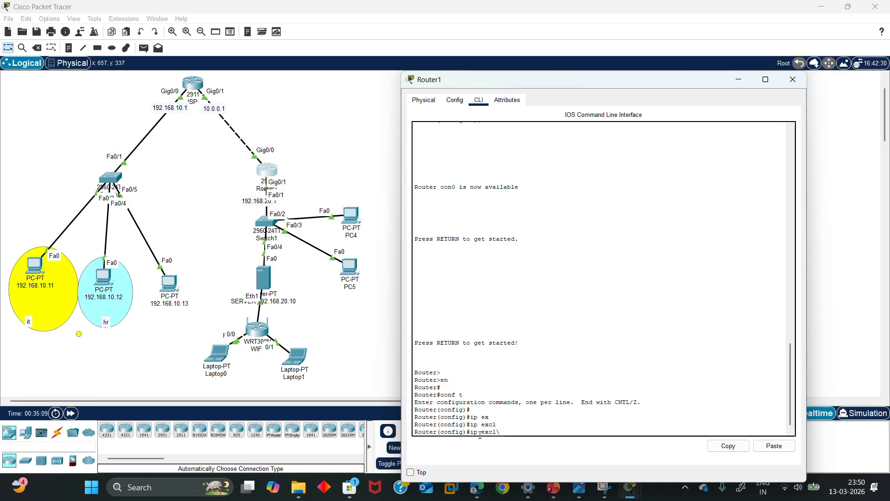
key(BackSpace)
key(BackSpace)
key(BackSpace)
key(BackSpace)
key(BackSpace)
key(BackSpace)
key(BackSpace)
key(BackSpace)
key(BackSpace)
drag(611, 89, 653, 104)
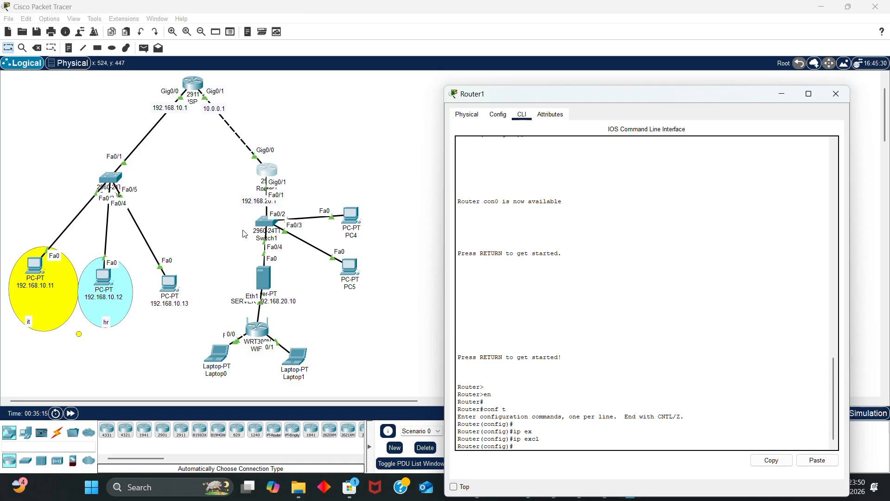
click(245, 208)
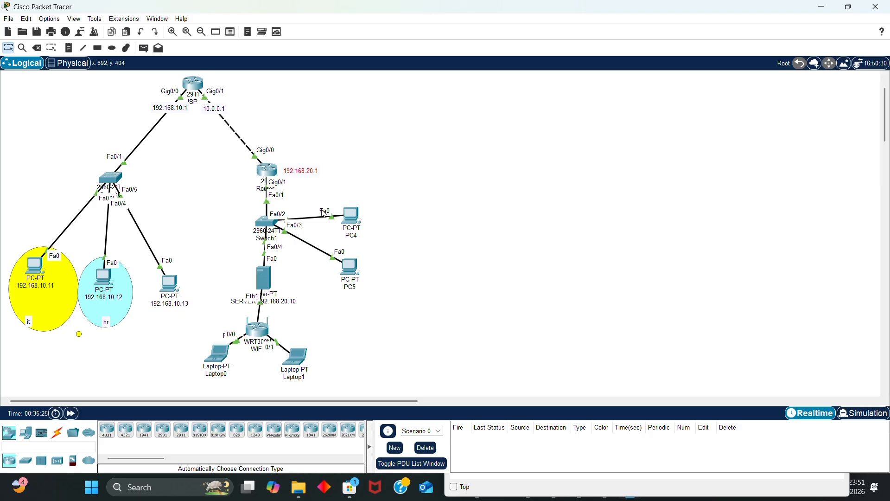
Switch PC4's IP configuration to DHCP and close its window
mouse_move(361, 221)
mouse_down()
mouse_move(371, 213)
mouse_move(358, 217)
mouse_up()
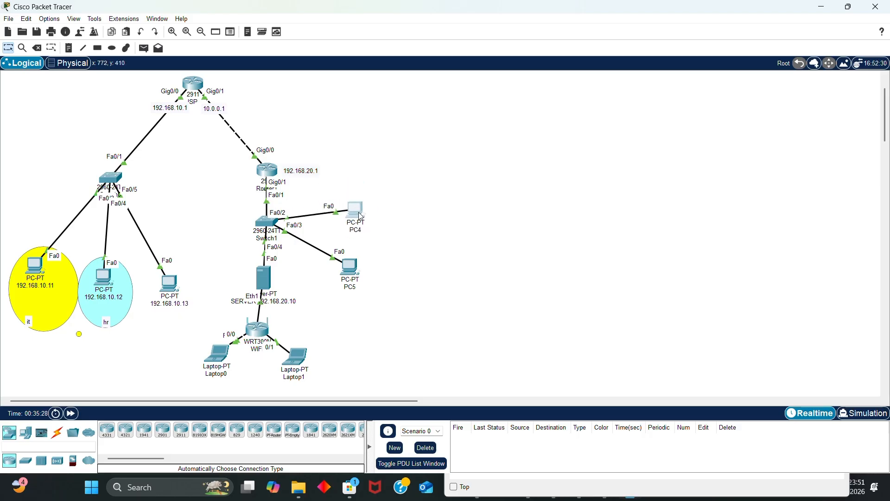
mouse_move(361, 216)
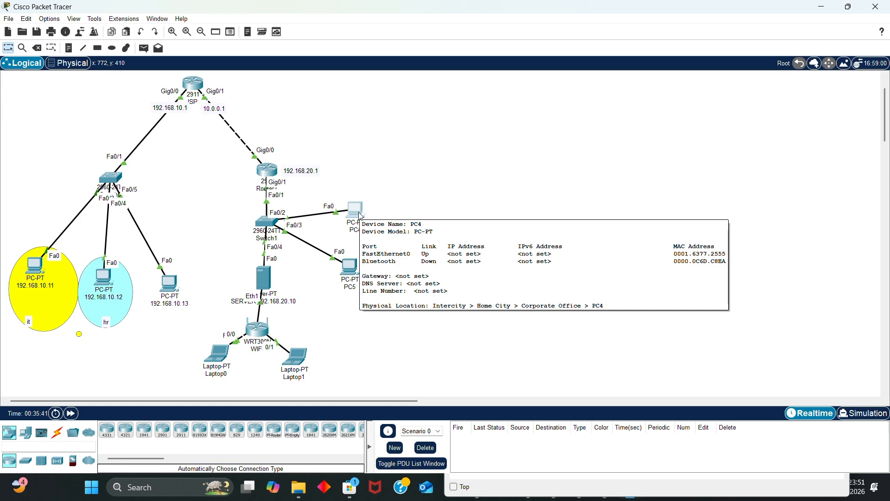
click(361, 216)
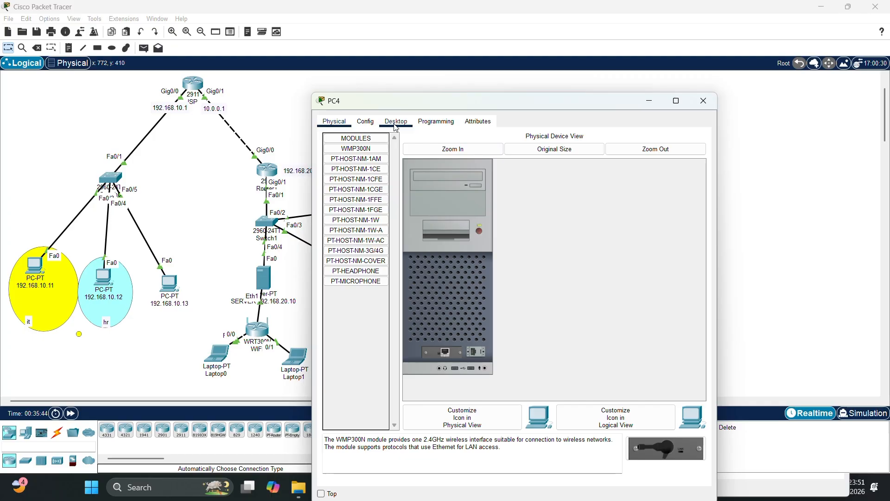
click(396, 121)
click(359, 159)
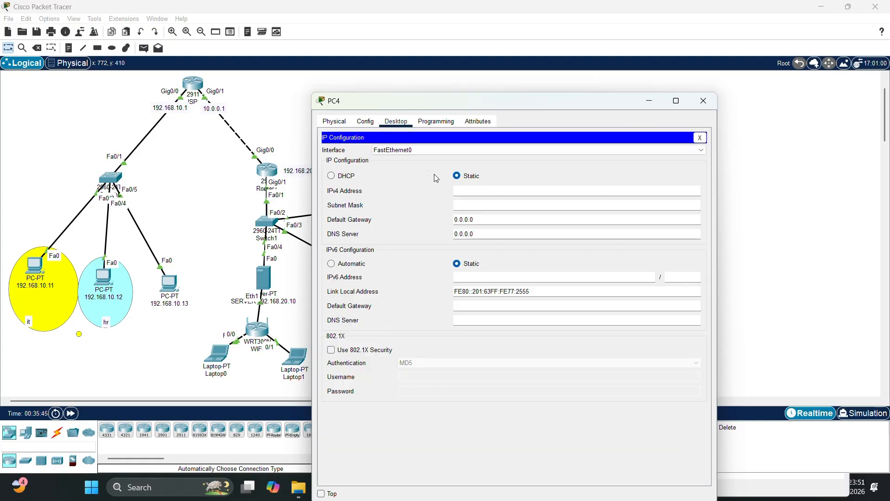
click(335, 177)
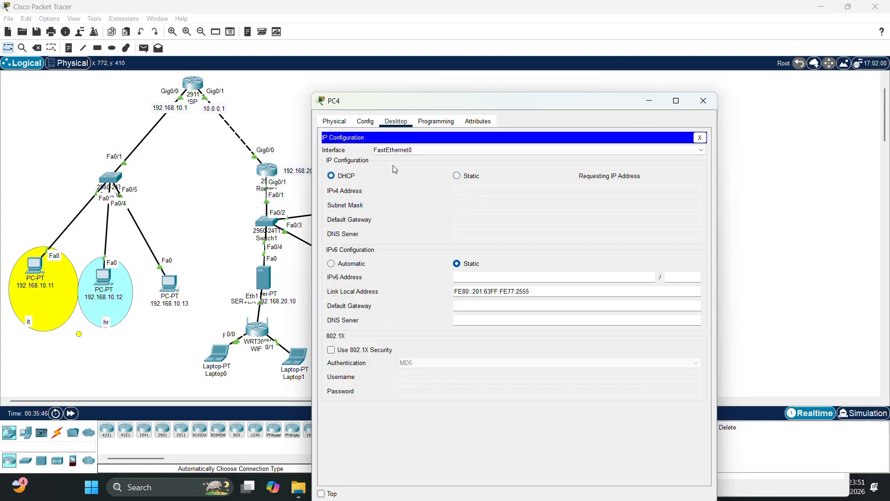
click(703, 101)
Switch PC5's IP configuration to DHCP and close its window
click(350, 266)
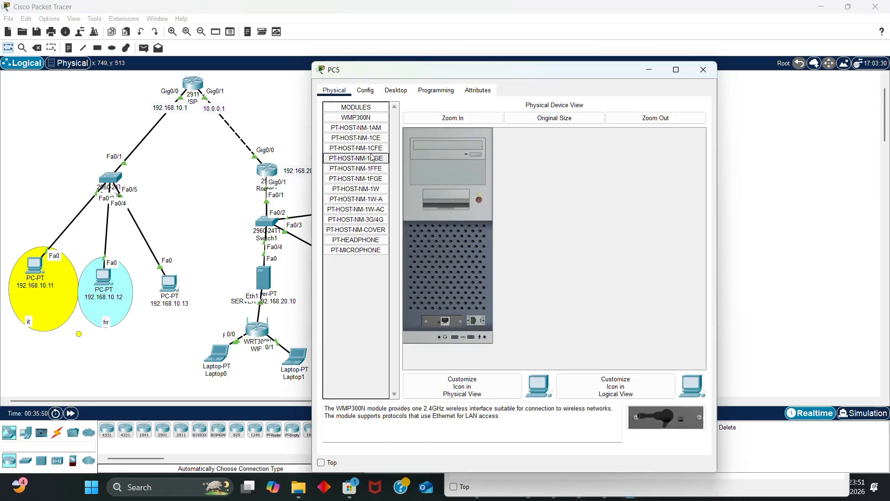
click(394, 92)
click(360, 159)
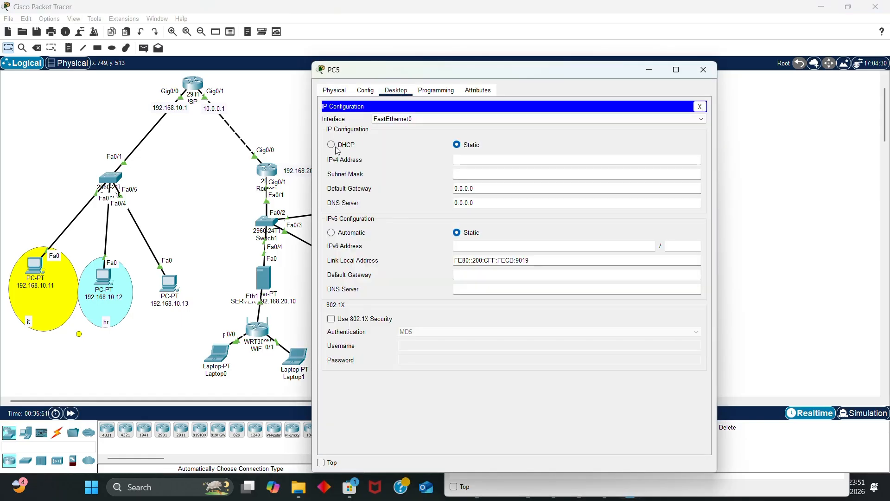
click(330, 144)
click(703, 69)
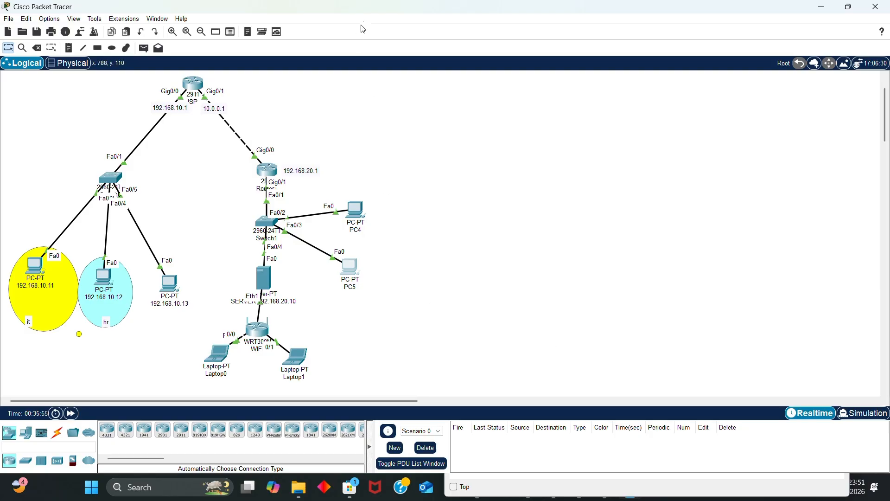
In Router1's CLI, exclude 192.168.20.29 from DHCP leases
click(269, 172)
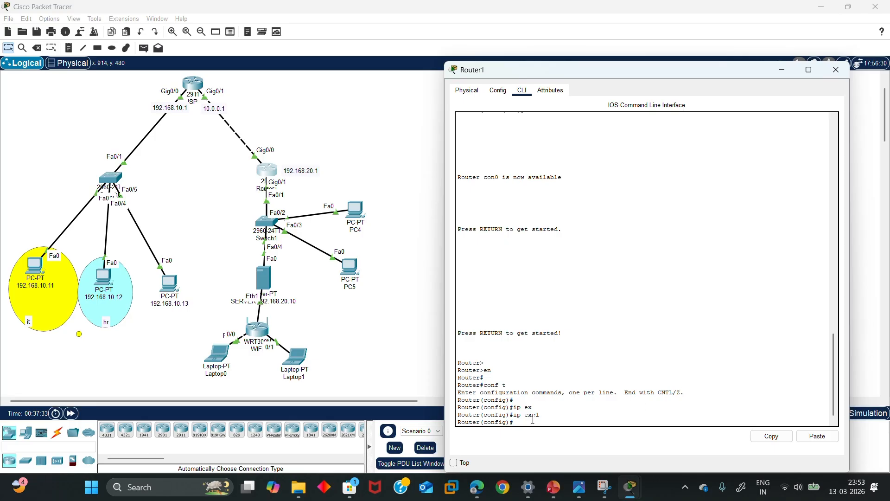
text(ip dh)
key(Tab)
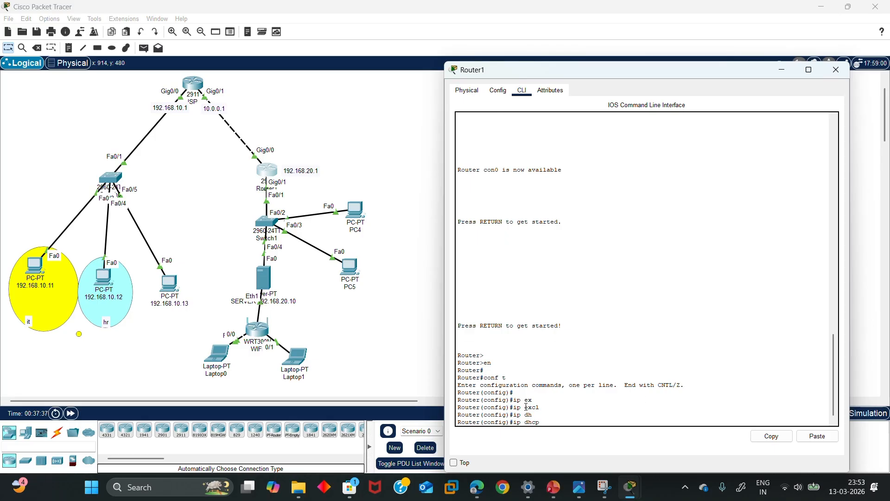
text(ex)
key(Tab)
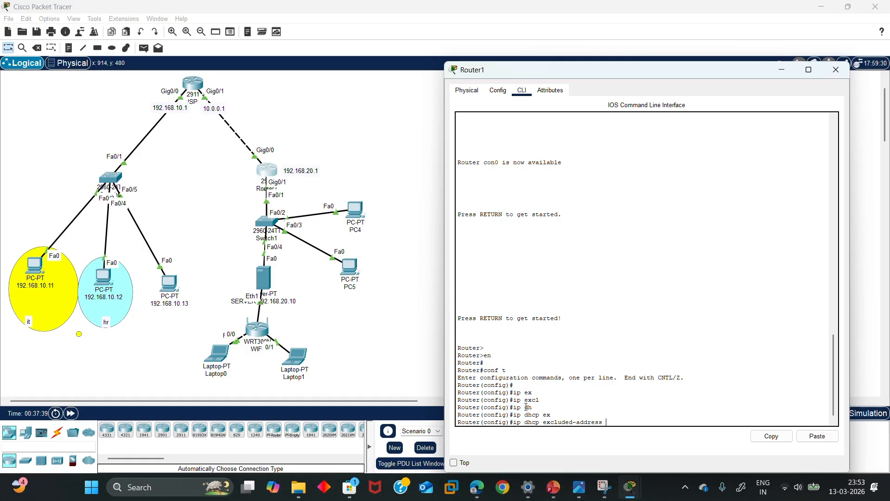
text(192.168.20.29)
key(Return)
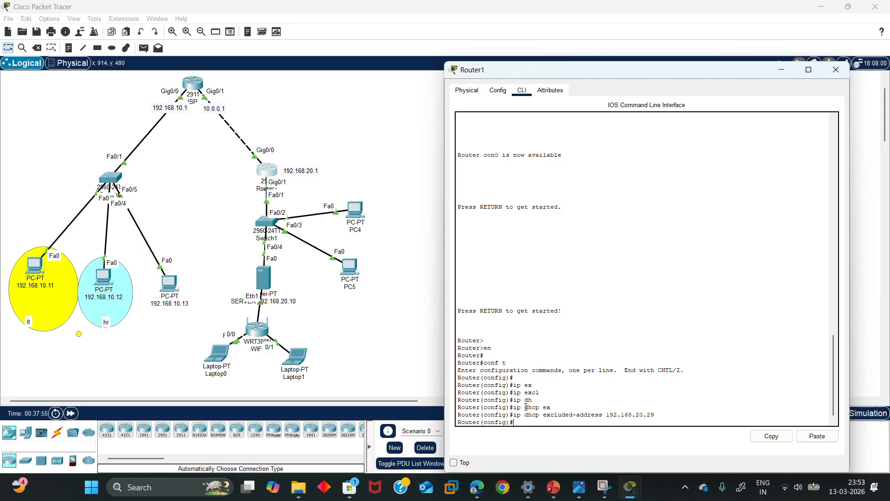
click(386, 24)
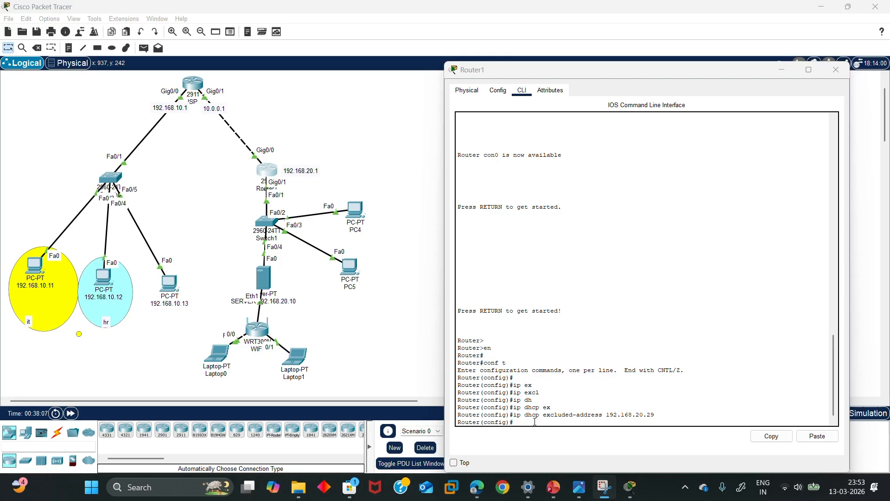
click(535, 421)
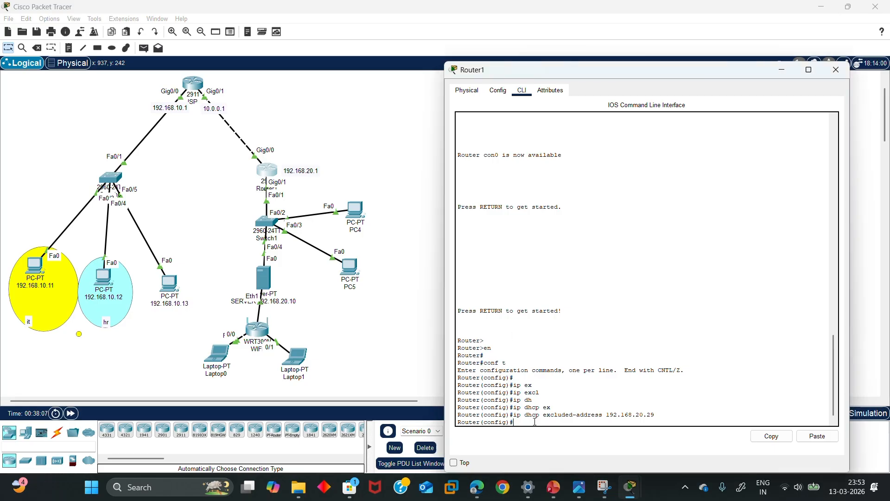
Create DHCP pool OFFICE with network 192.168.20.0 and mask 255.255.255.0
text(ip dh)
key(Tab)
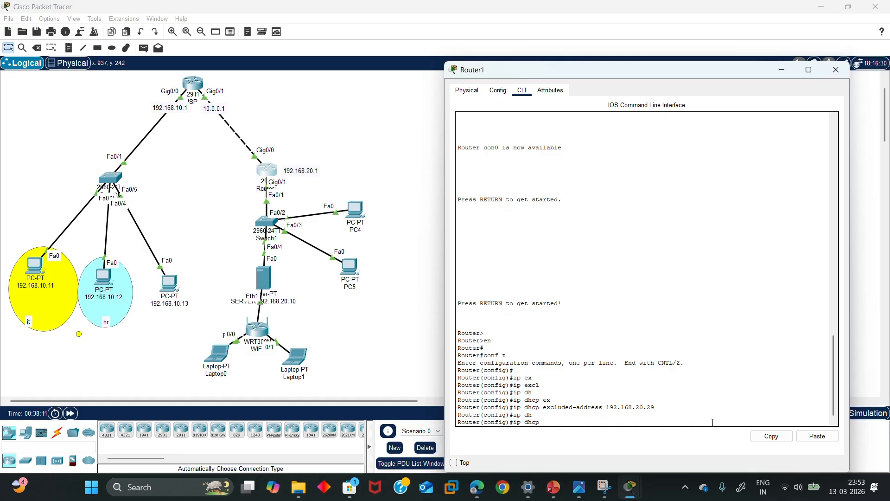
text(p)
key(Tab)
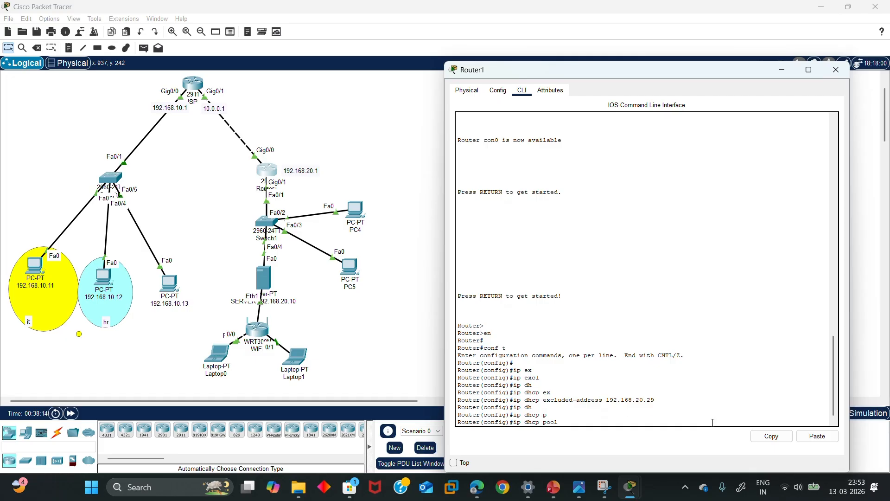
text(OFFICE)
key(Return)
key(Return)
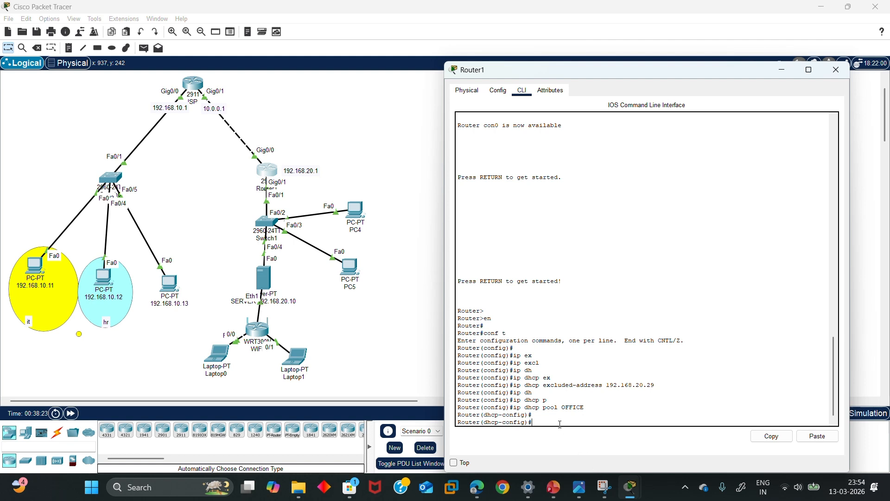
text(ne)
key(Tab)
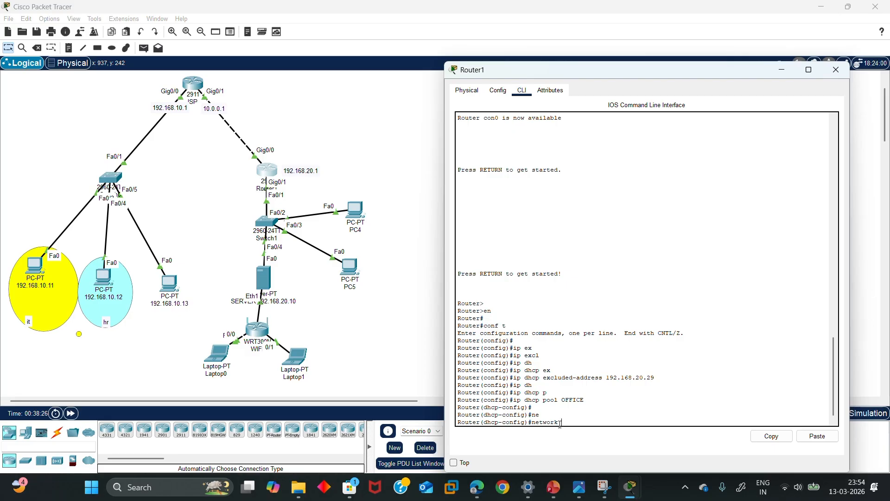
text(192.168.20.0)
click(374, 21)
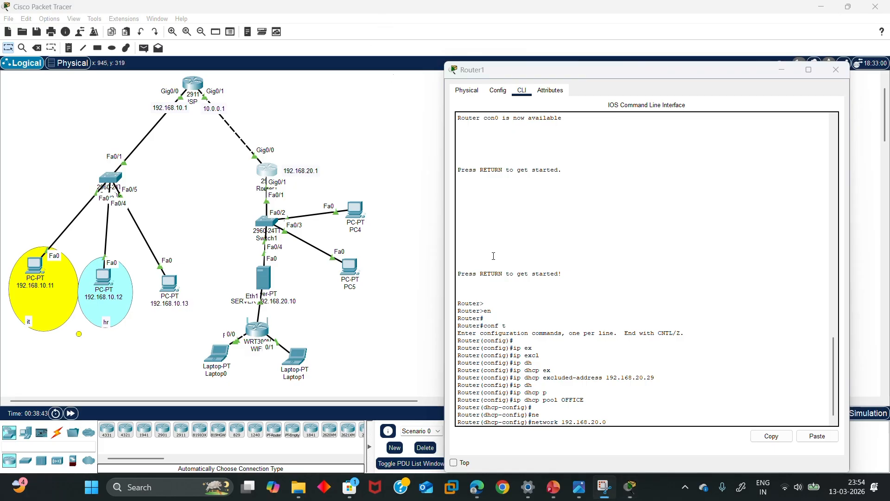
click(768, 421)
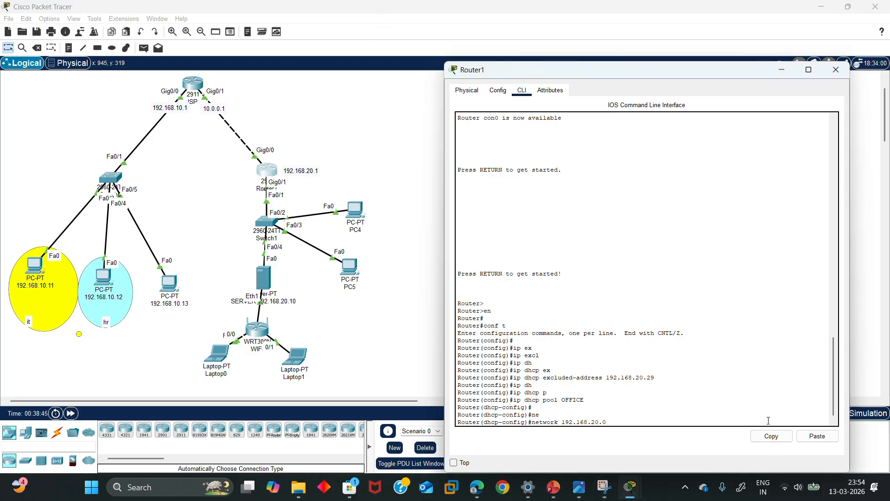
text(255.255.2555.0)
key(Return)
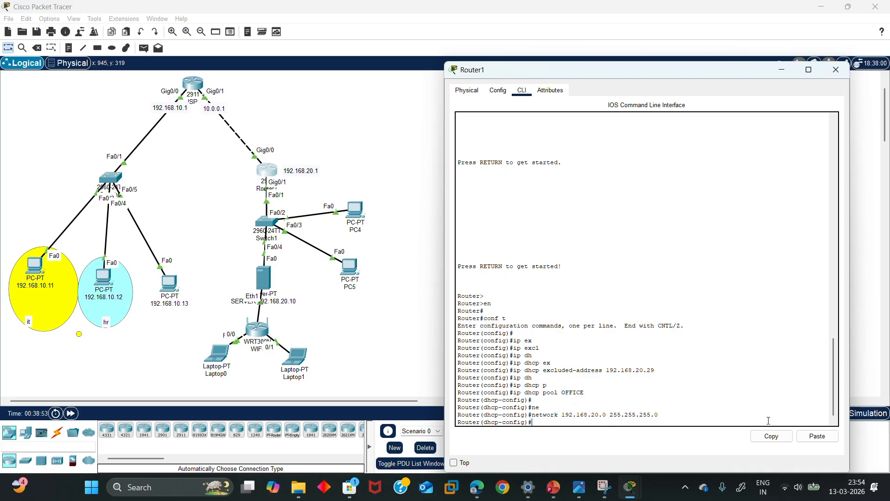
Give the pool default-router 192.168.20.1 and dns-server 192.168.20.10, then exit and hide the console
text(def)
key(Tab)
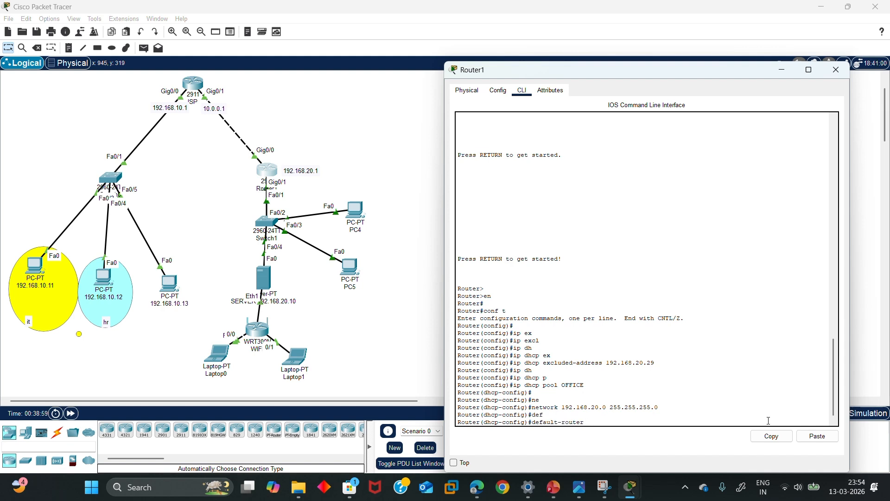
text(192.168.20.1)
key(Return)
text(dn)
key(Tab)
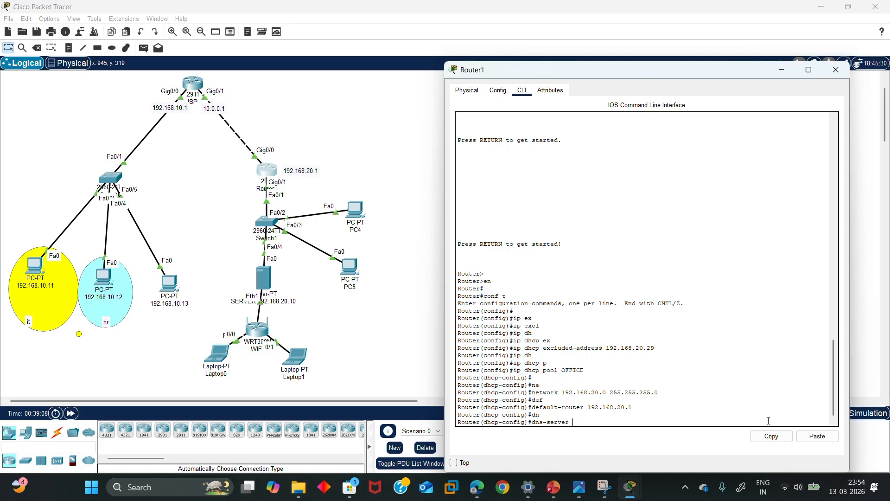
text(192.168.20.10)
key(Return)
text(er(dhcp-config)#e)
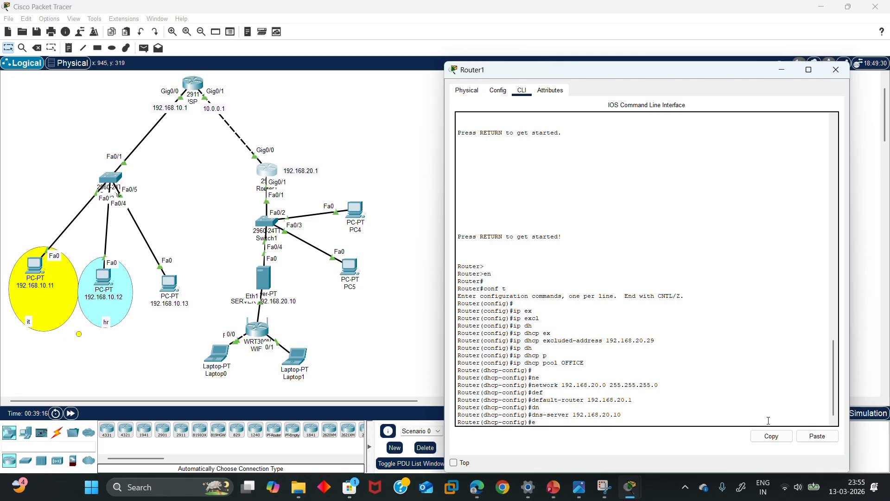
text(x)
key(Return)
key(Return)
key(Return)
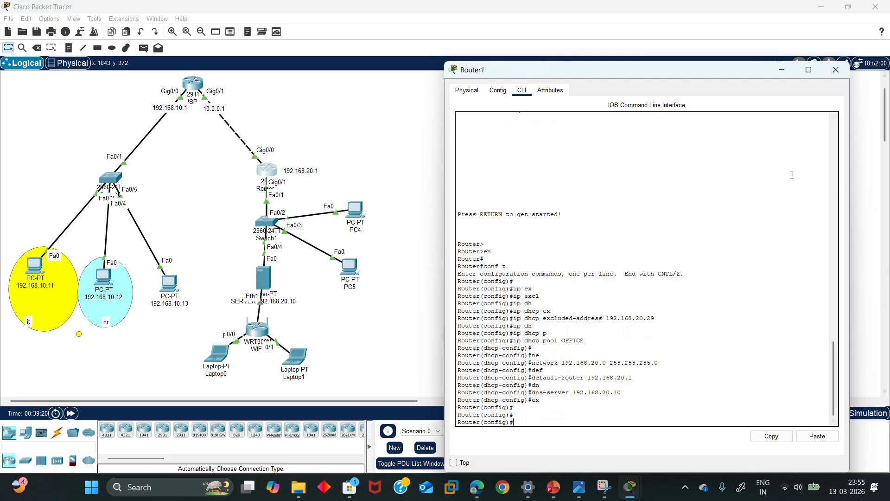
click(782, 70)
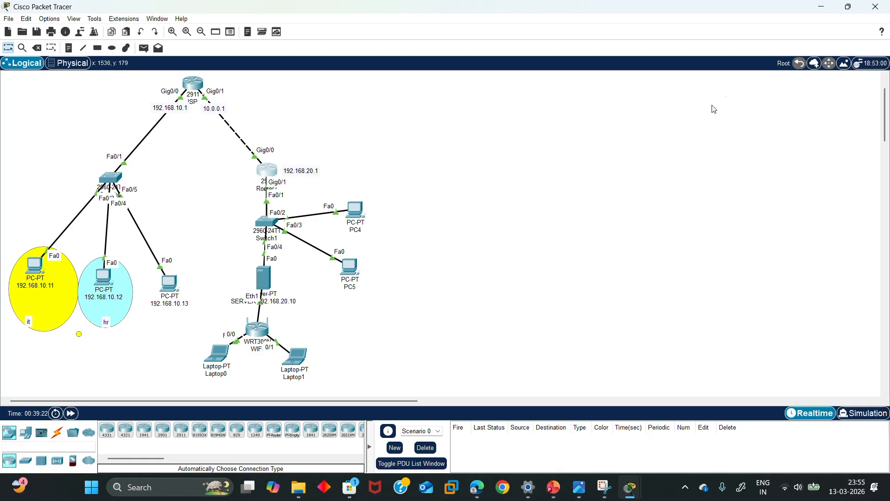
Renew the DHCP leases on PC4 and PC5 by switching each from Static back to DHCP
click(351, 212)
click(360, 133)
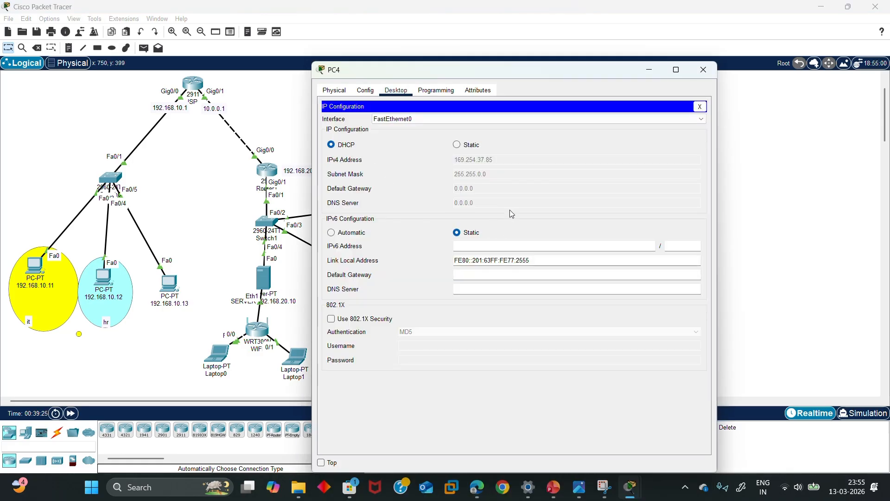
click(466, 145)
click(333, 145)
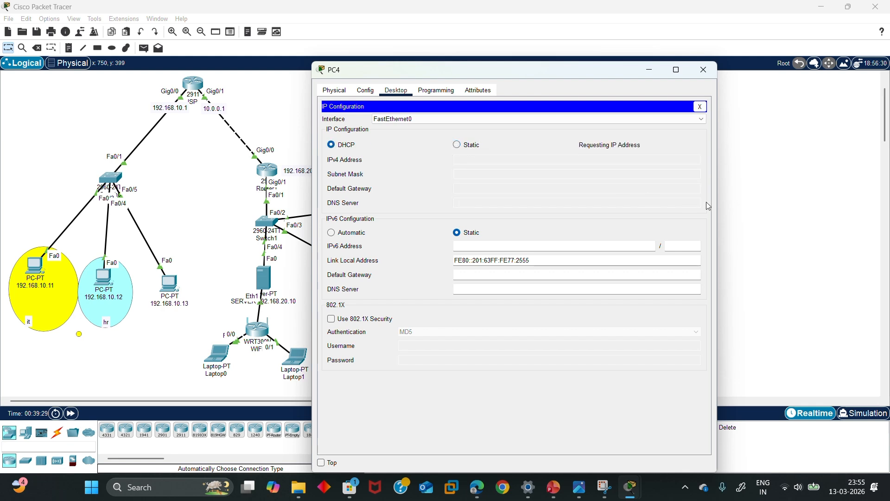
click(703, 70)
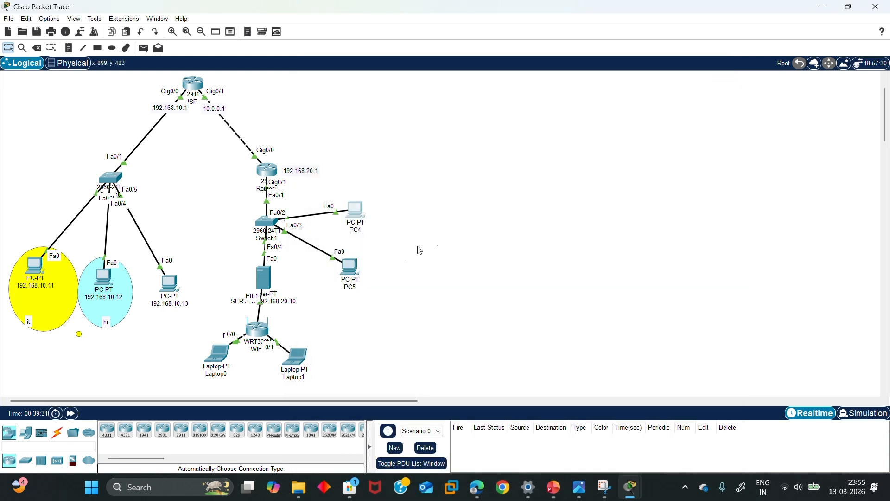
click(351, 268)
click(369, 148)
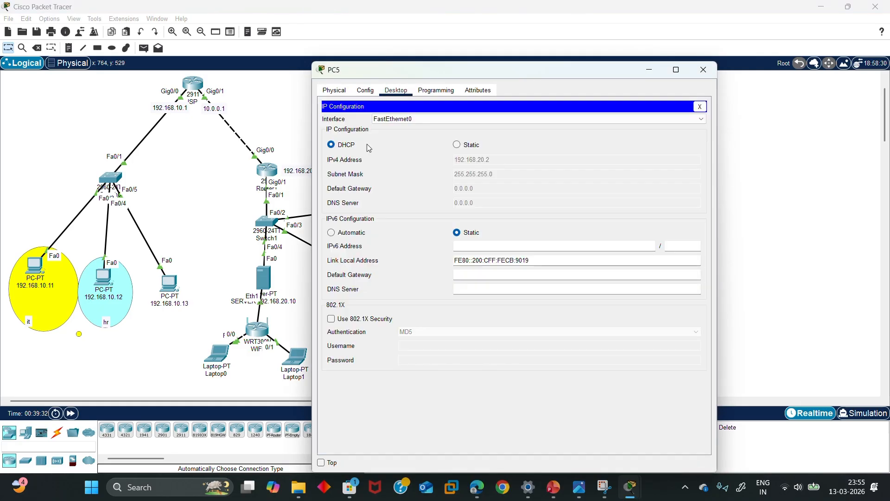
click(457, 145)
click(337, 145)
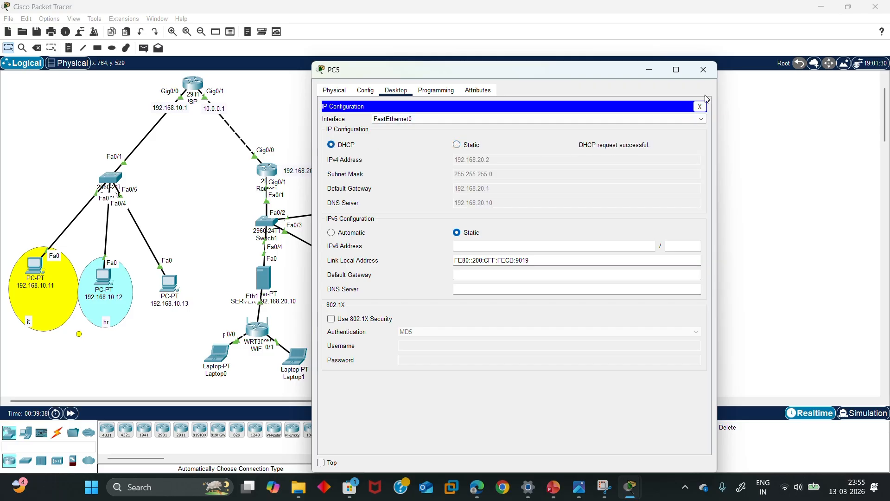
click(704, 70)
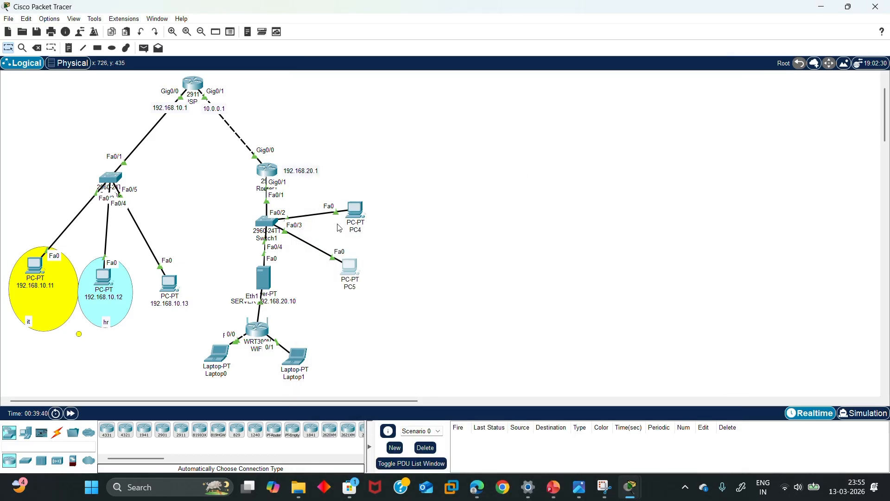
Confirm PC4 got 192.168.20.3 with gateway 192.168.20.1 and DNS 192.168.20.10
click(344, 211)
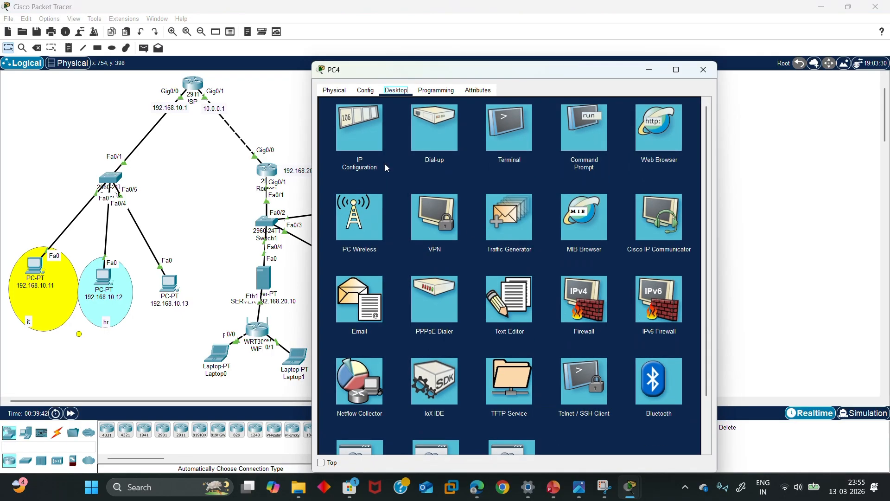
click(370, 146)
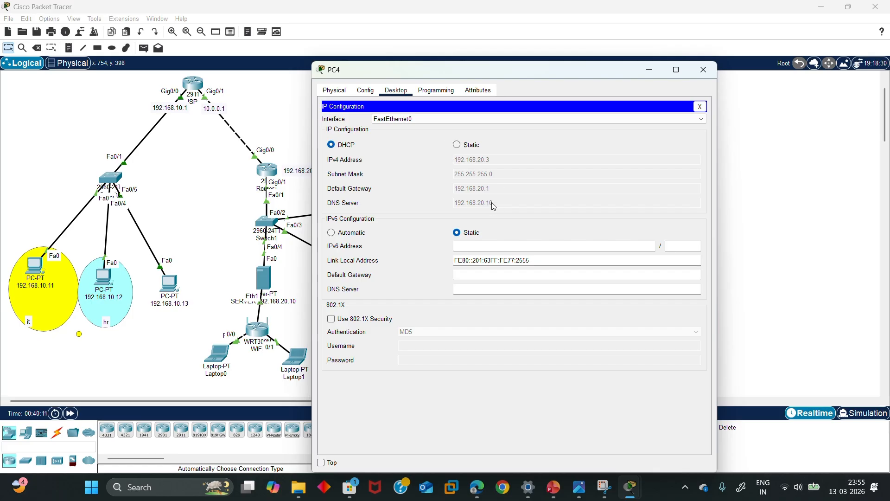
click(649, 70)
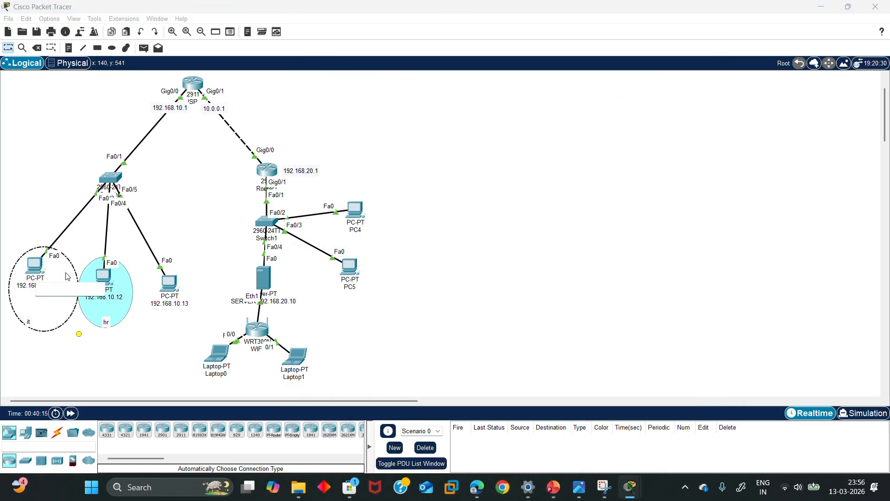
click(34, 271)
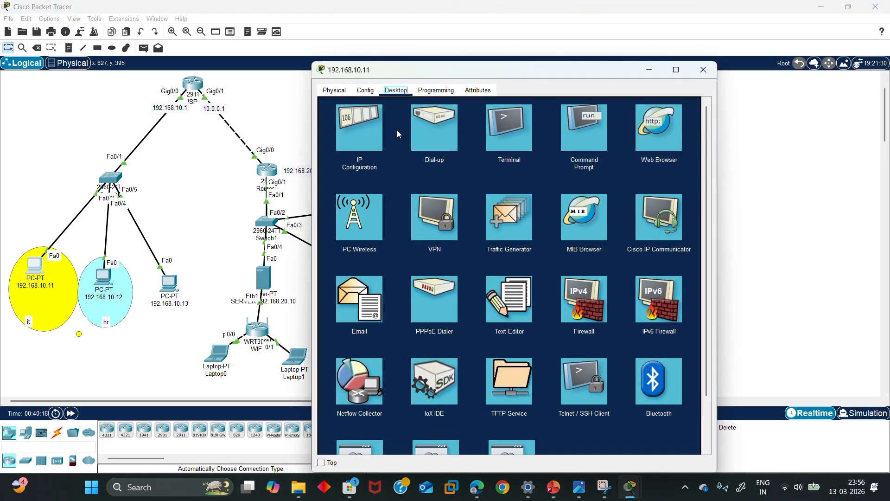
click(362, 130)
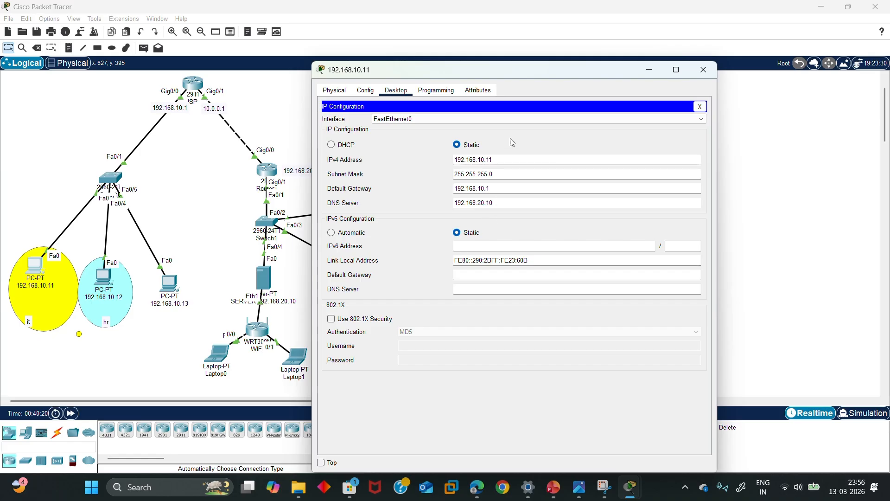
click(645, 74)
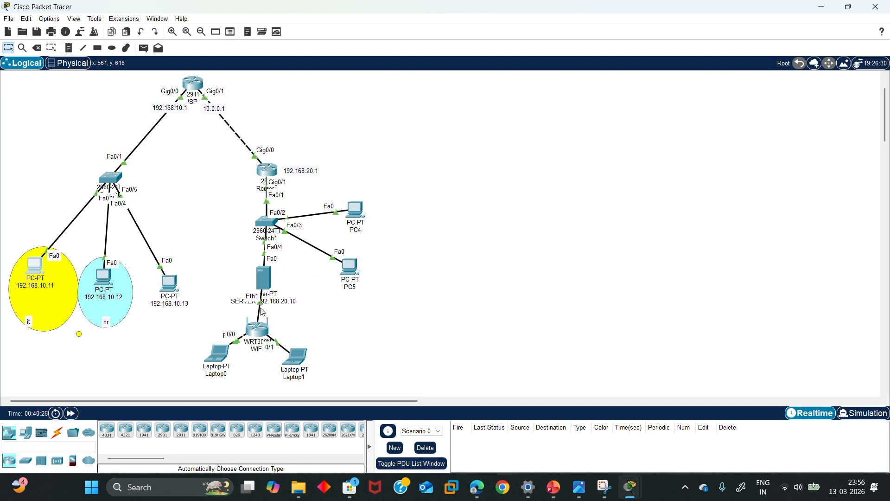
click(262, 334)
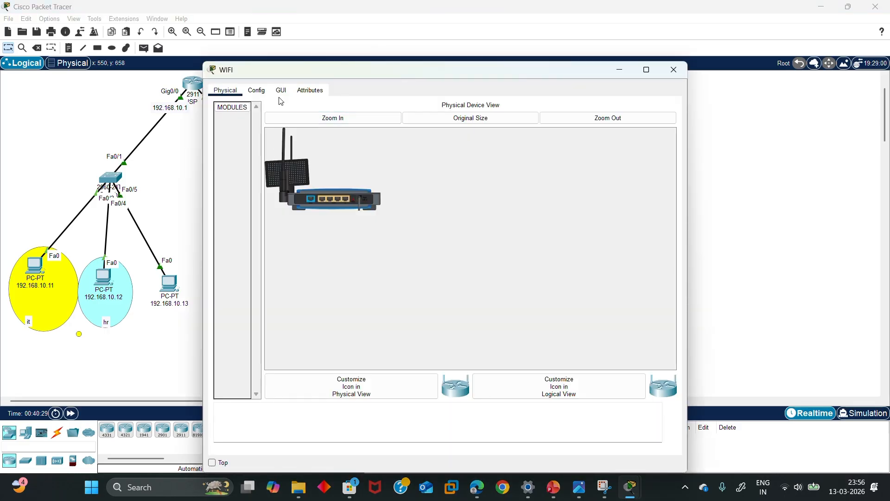
Set the WIFI router's LAN IP to 192.168.50.1 and save the settings
click(283, 95)
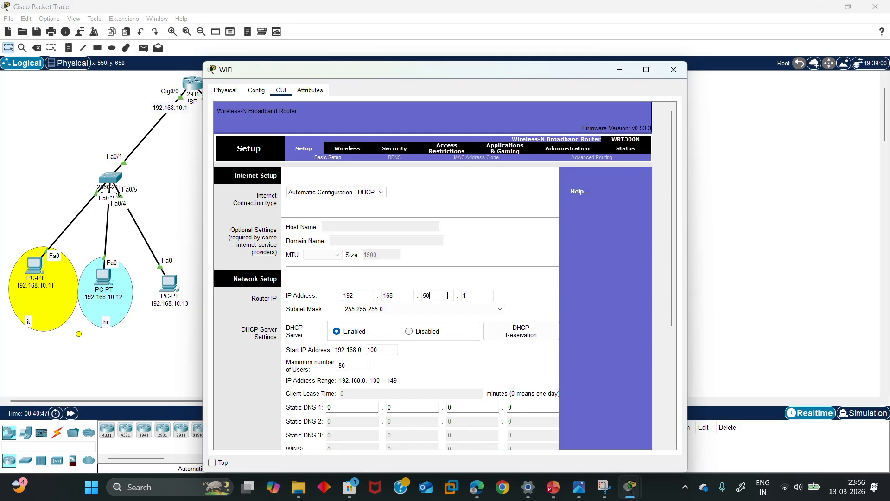
click(481, 296)
scroll(414, 329, down, 1)
scroll(415, 329, up, 1)
scroll(418, 265, down, 1)
scroll(417, 265, down, 5)
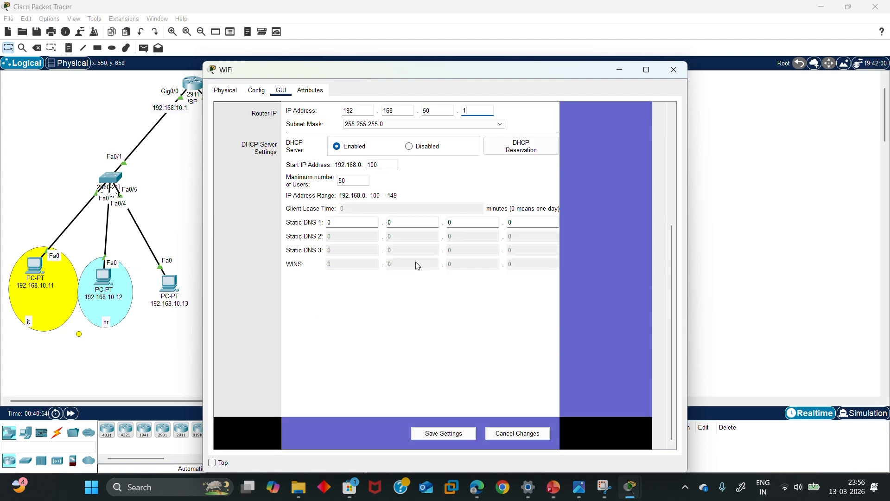
click(447, 436)
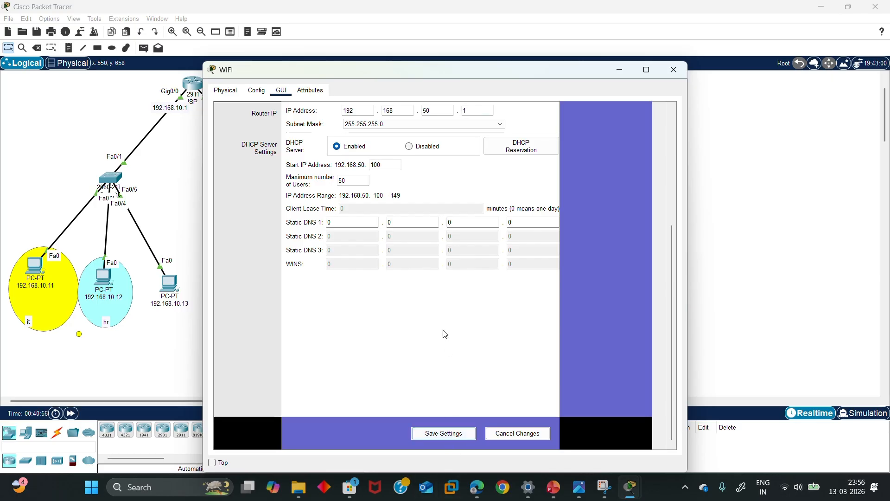
scroll(503, 331, up, 5)
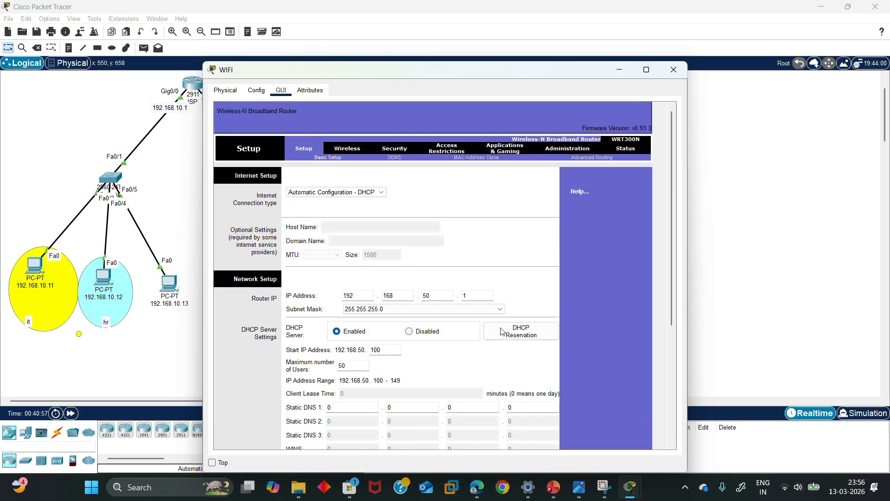
Rename the wireless network SSID to OFFICE WIFI
click(348, 150)
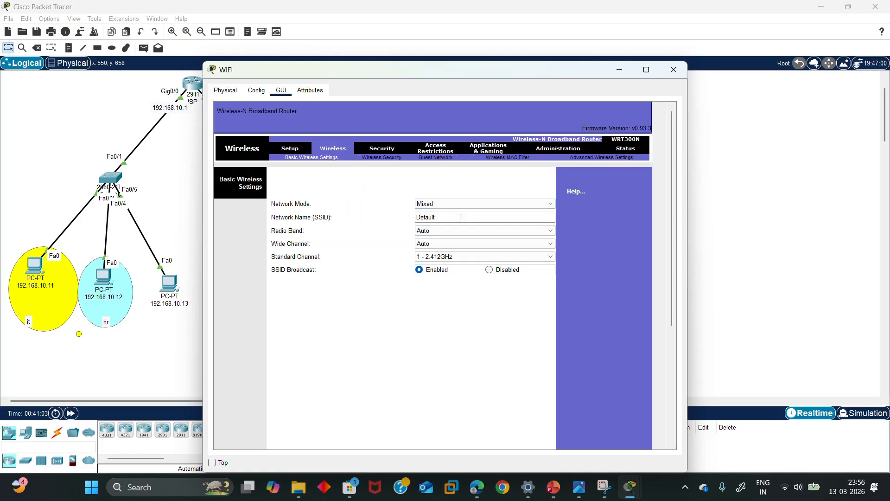
key(BackSpace)
key(BackSpace)
key(BackSpace)
key(BackSpace)
key(BackSpace)
key(BackSpace)
text(OFFICE WIFI)
scroll(458, 231, down, 10)
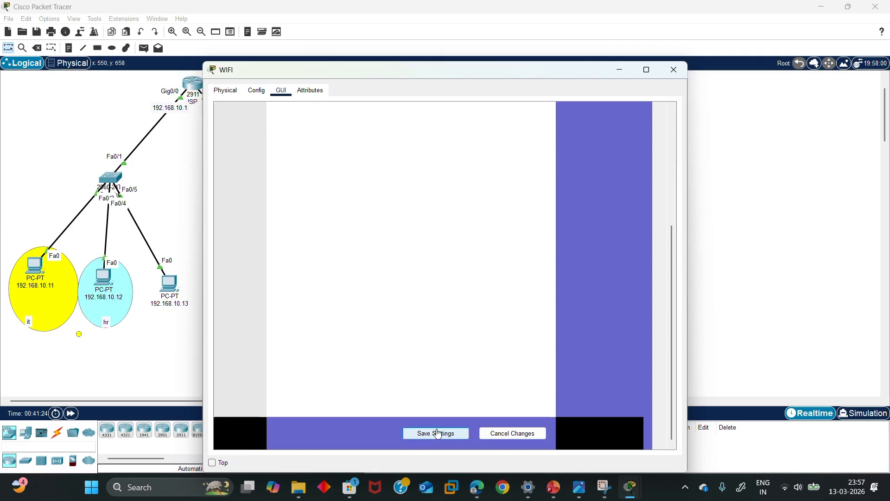
Switch the router's wireless security to WPA2-PSK with AES, enter a pass phrase, and close it
click(255, 91)
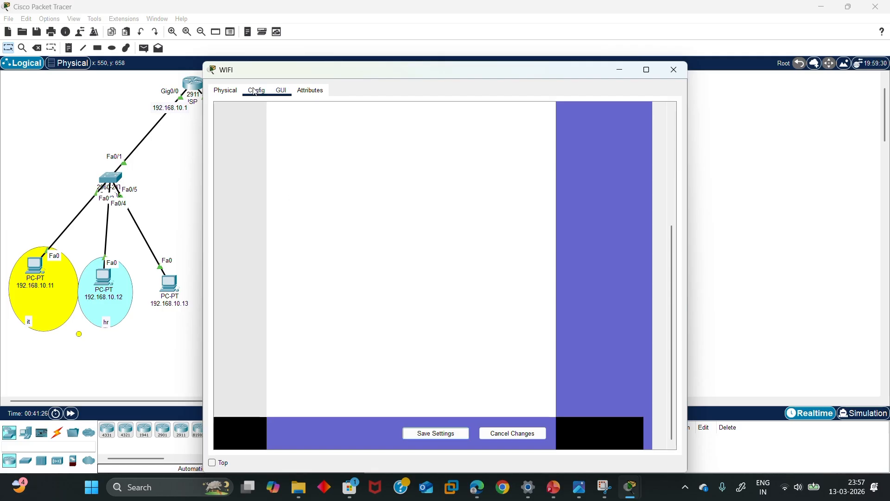
click(273, 169)
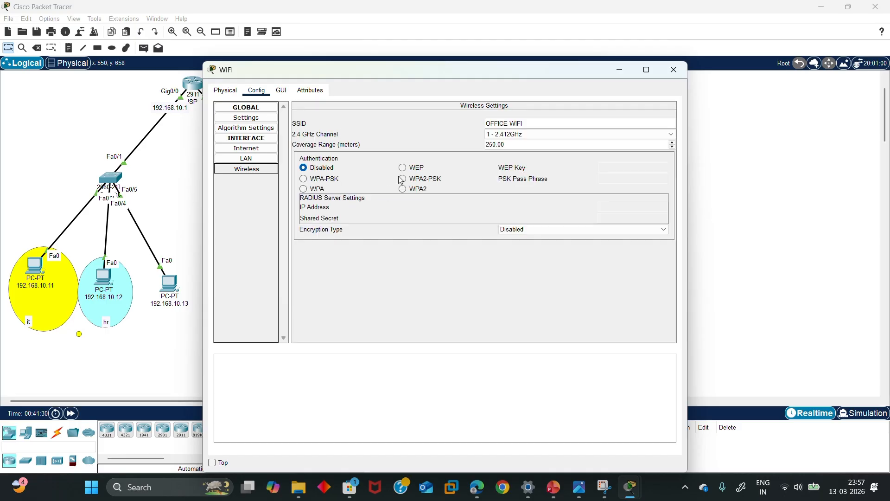
click(403, 179)
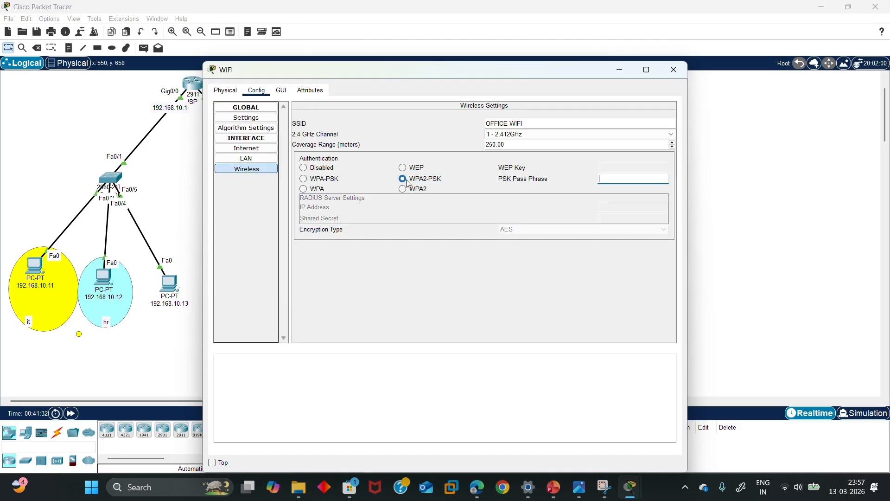
click(635, 181)
text(12345678)
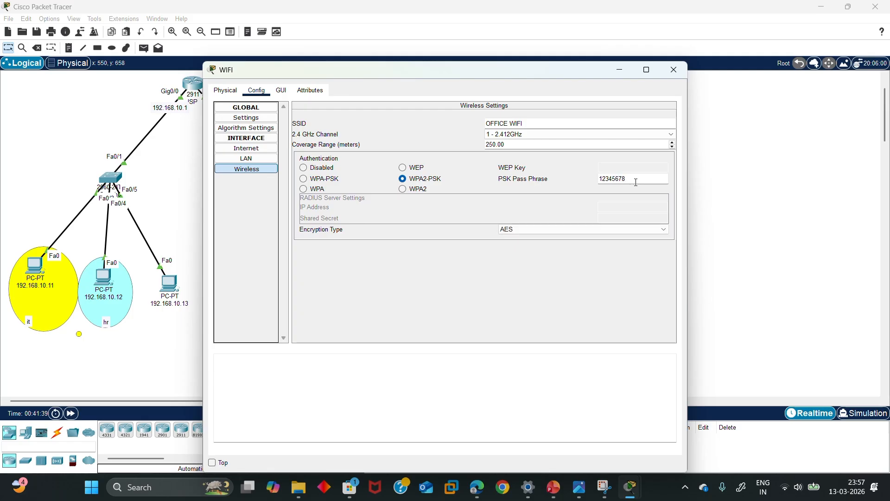
click(673, 70)
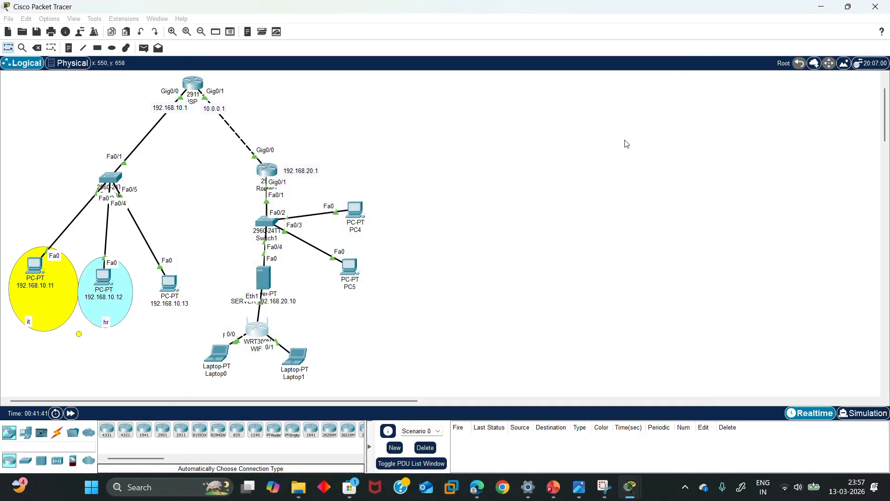
Power off Laptop0, replace its network card with a WPC300N module, and power it on
click(222, 356)
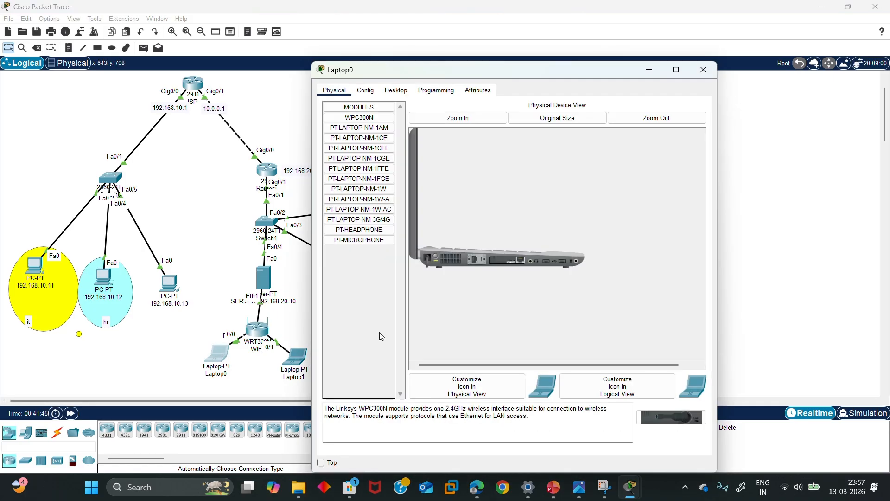
click(435, 258)
drag(501, 260, 381, 270)
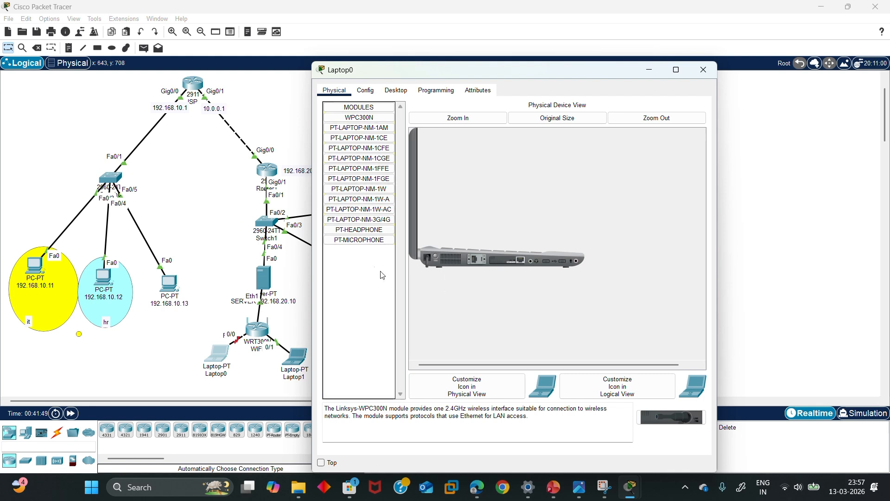
drag(508, 259, 371, 260)
click(358, 119)
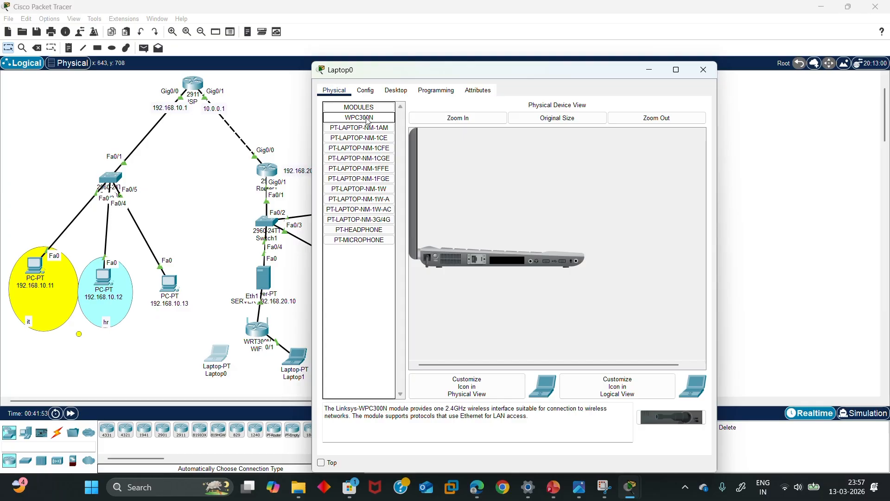
drag(364, 120, 505, 262)
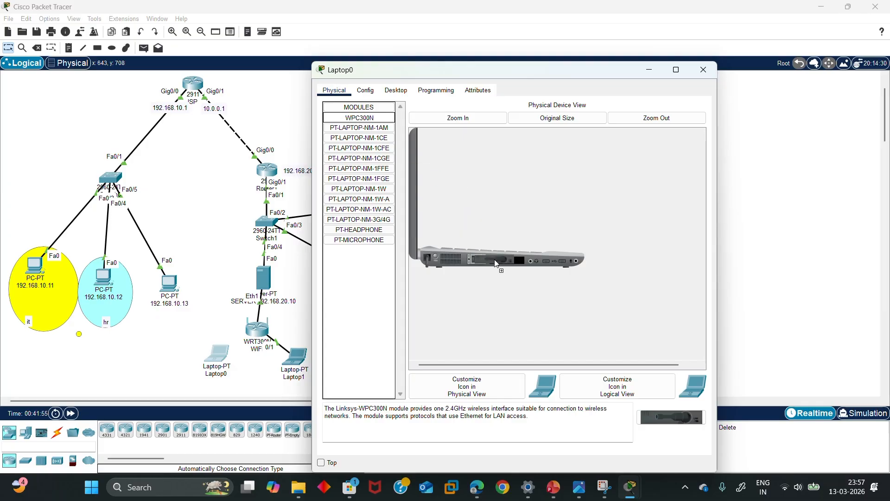
click(435, 258)
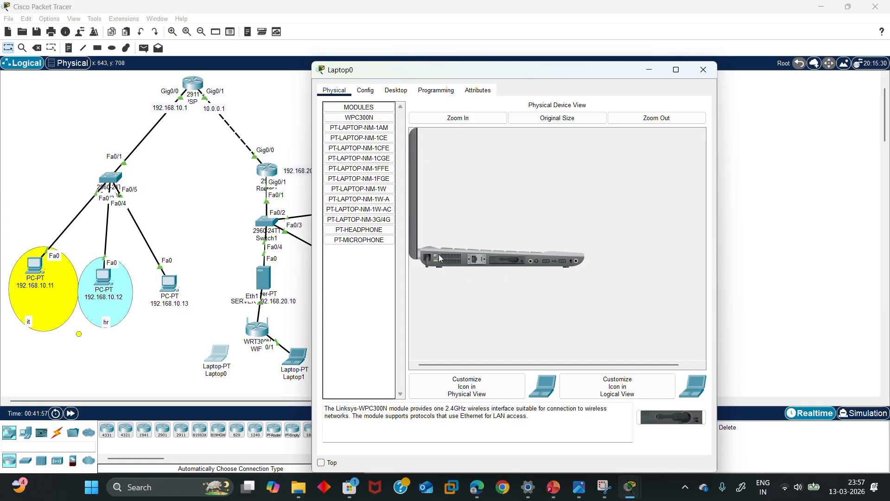
click(703, 69)
Swap Laptop1's network card for a WPC300N module the same way and power it on
click(294, 357)
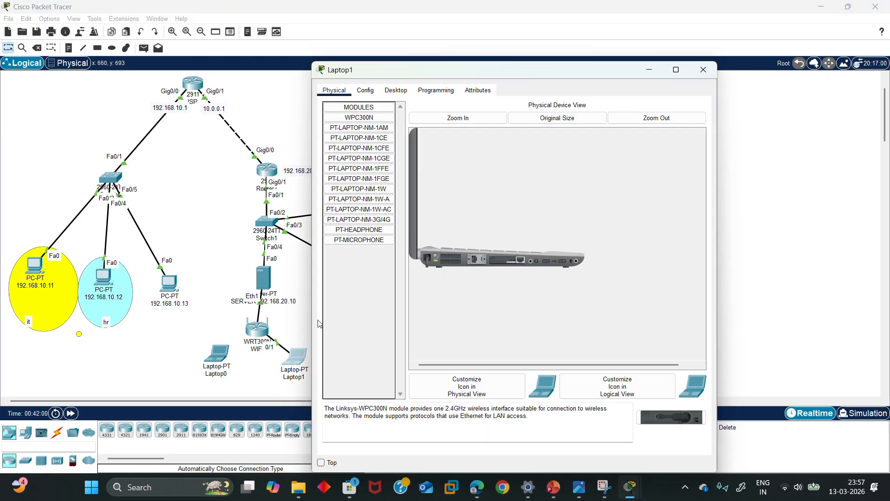
click(438, 258)
drag(498, 262, 361, 277)
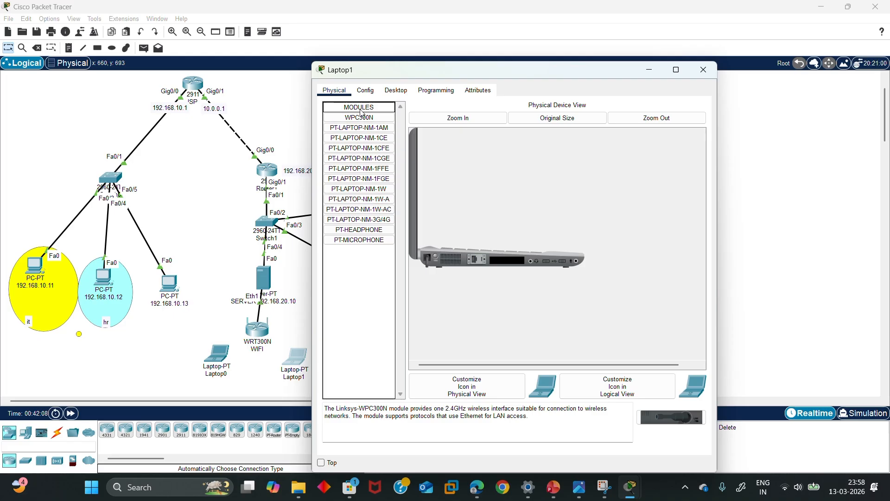
drag(359, 123, 509, 259)
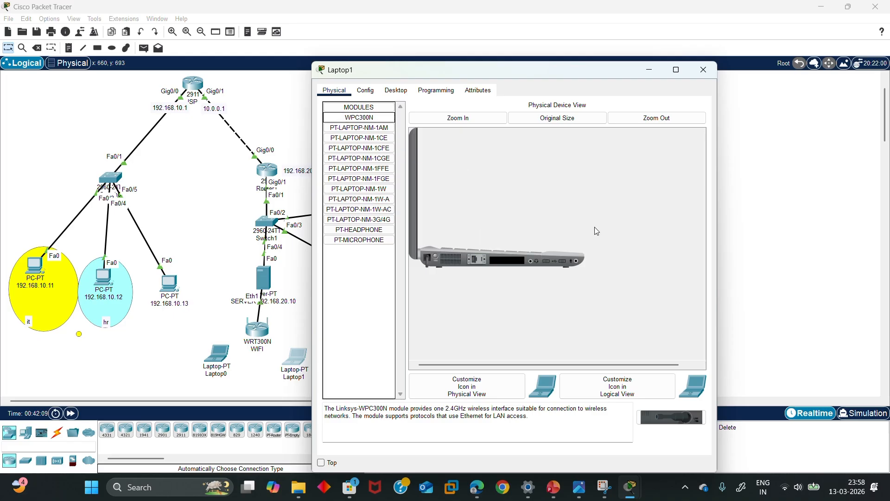
drag(360, 117, 505, 262)
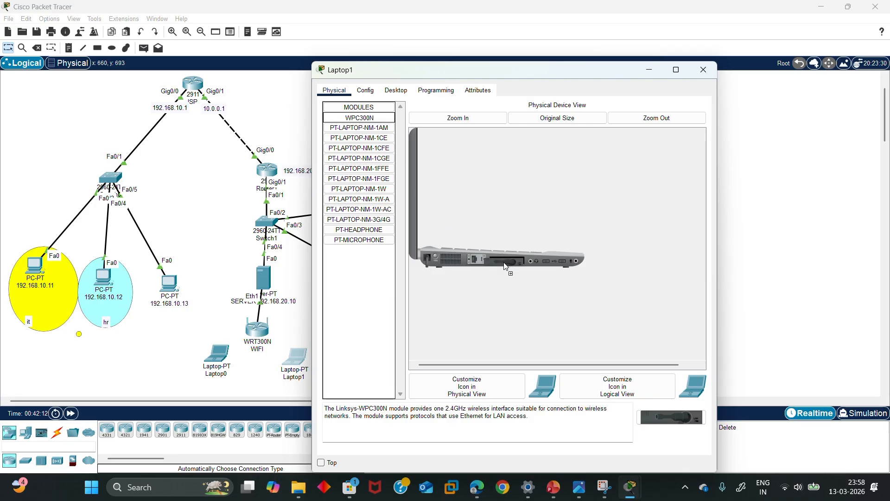
click(436, 258)
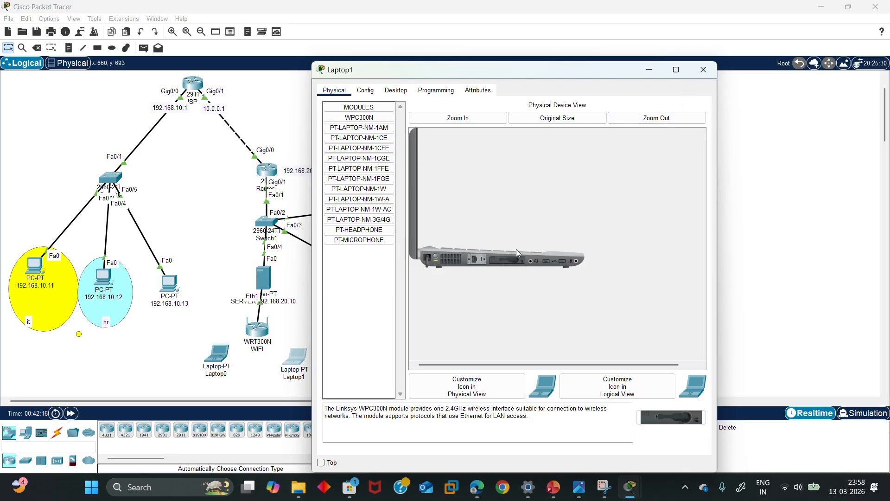
click(703, 70)
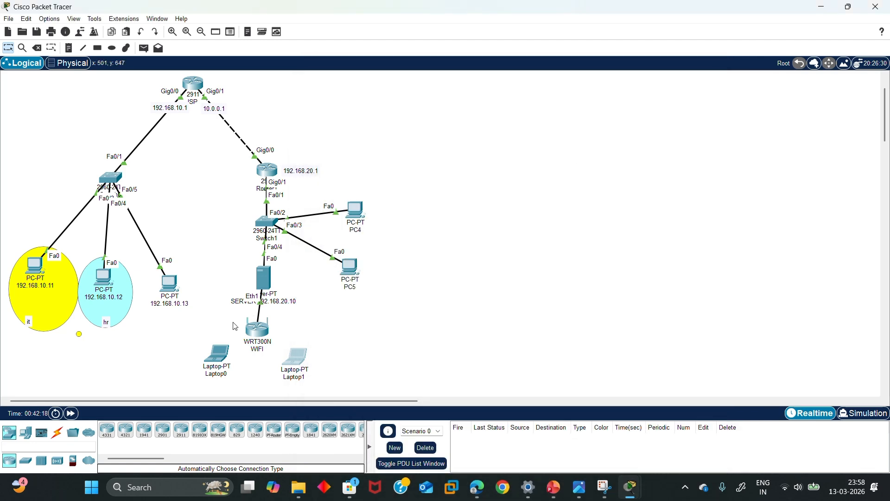
click(219, 364)
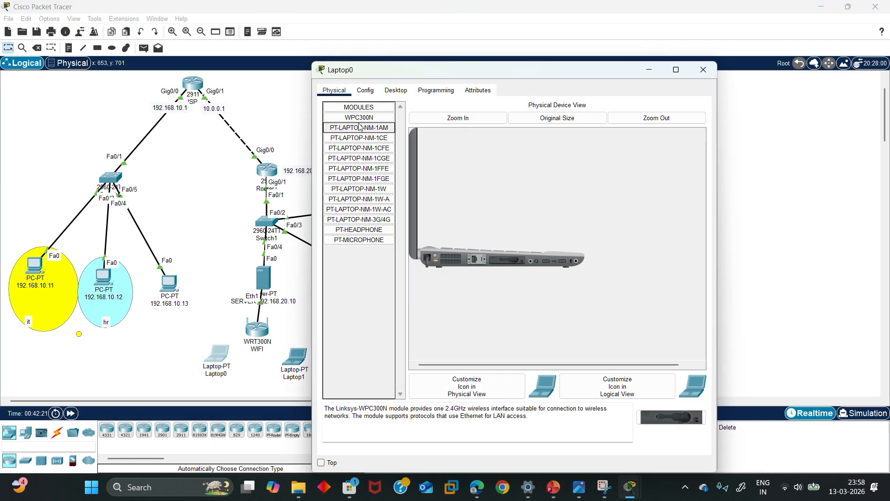
Use Laptop0's PC Wireless utility to join OFFICE WIFI with the WPA2 pre-shared key
click(395, 91)
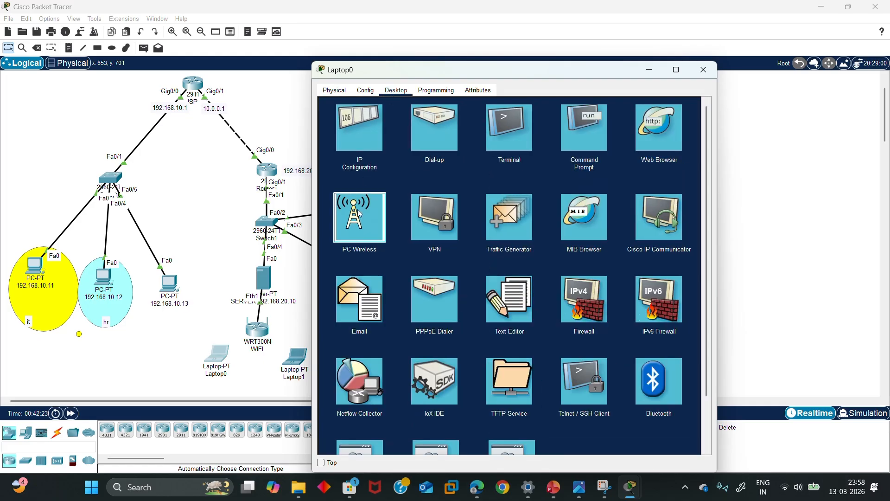
click(379, 219)
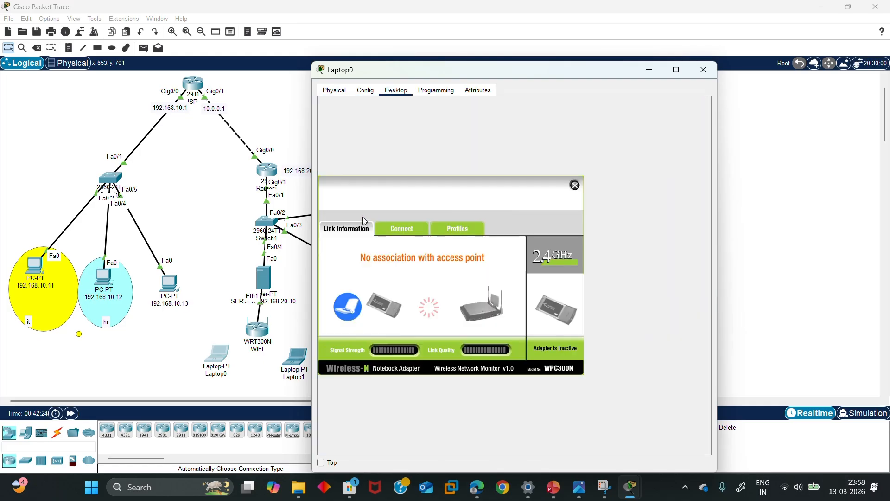
click(403, 230)
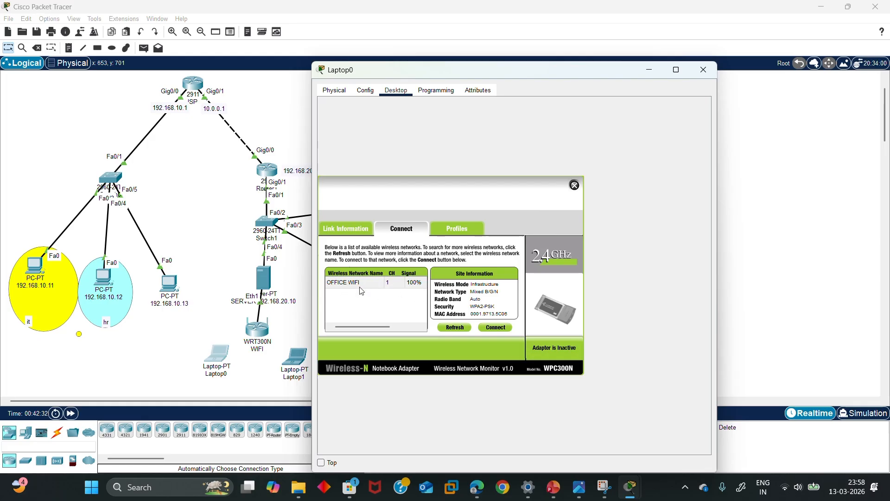
click(495, 329)
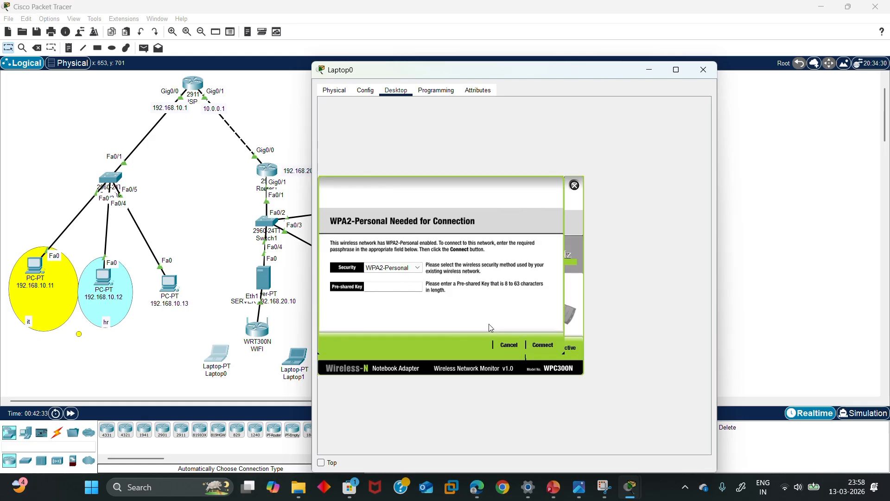
click(405, 286)
text(12345678)
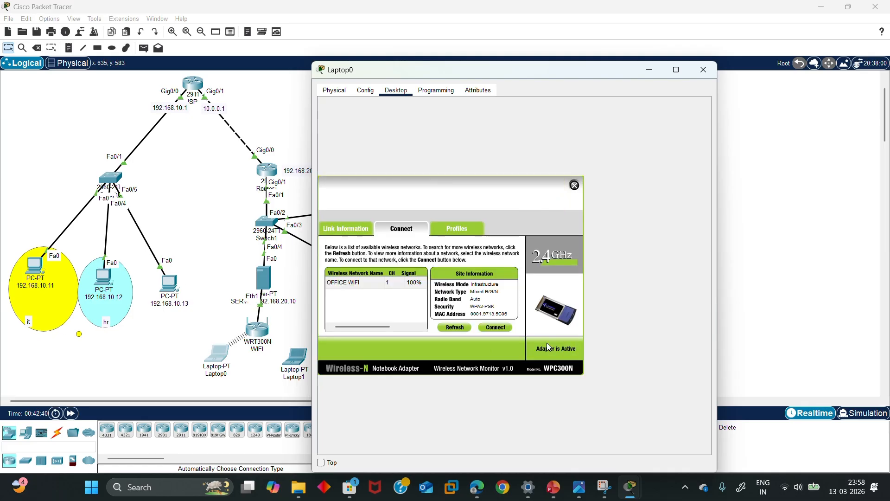
click(547, 344)
click(576, 185)
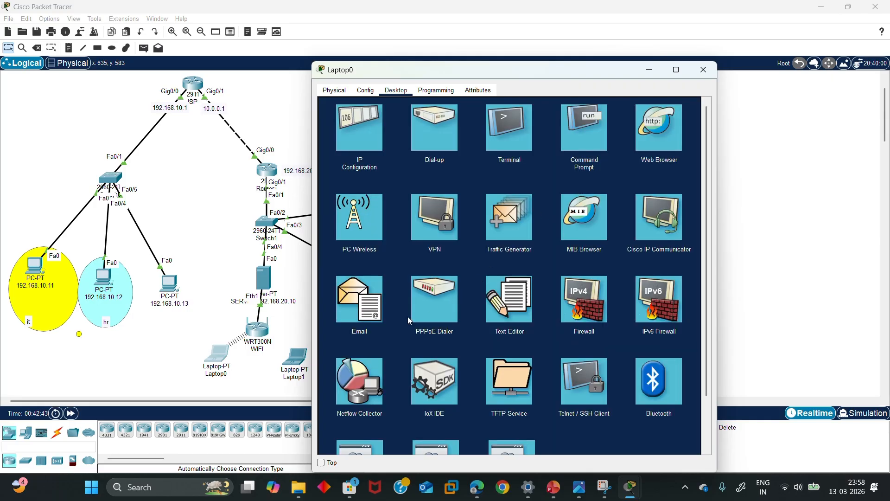
click(296, 358)
click(296, 358)
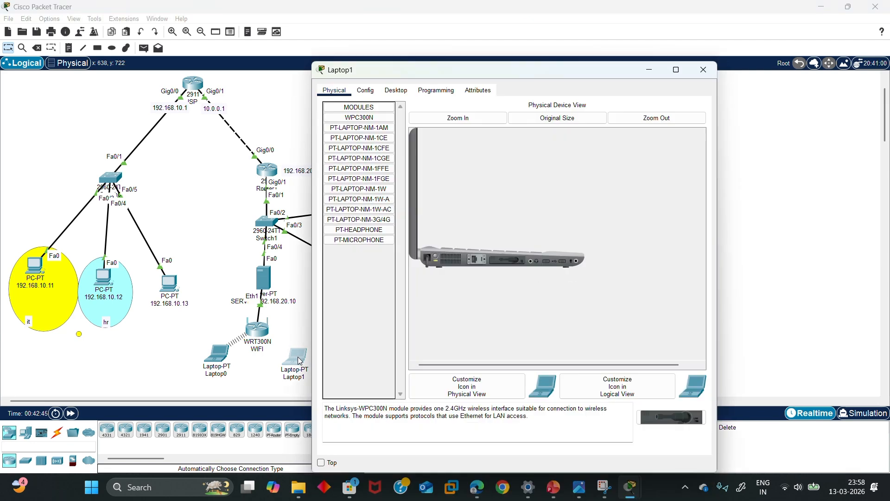
Join Laptop1 to OFFICE WIFI with the pre-shared key and confirm it received 192.168.50.102
click(400, 90)
click(351, 147)
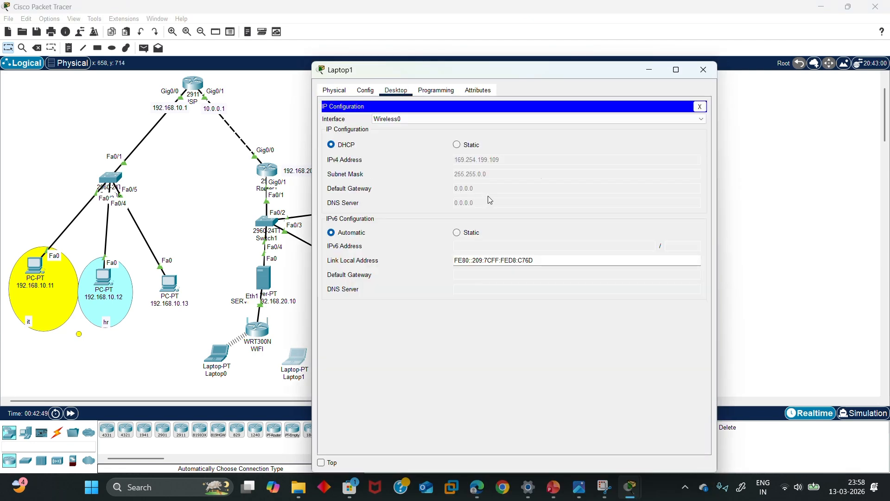
click(703, 71)
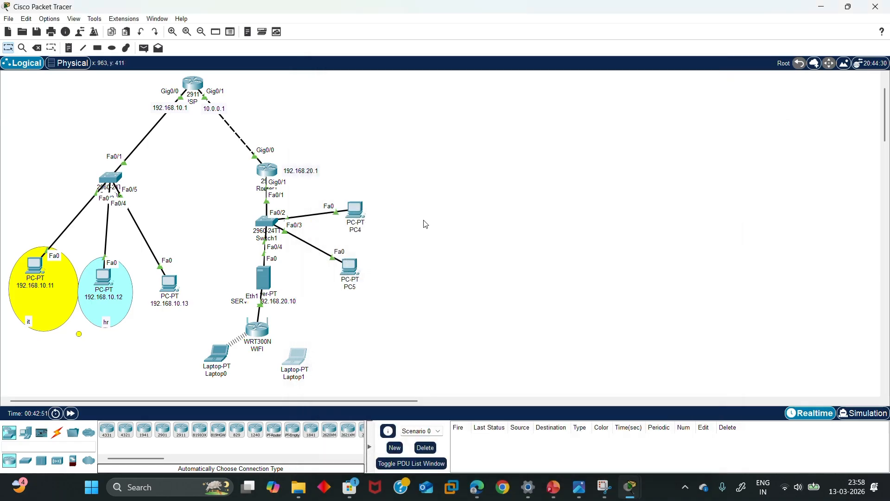
click(293, 354)
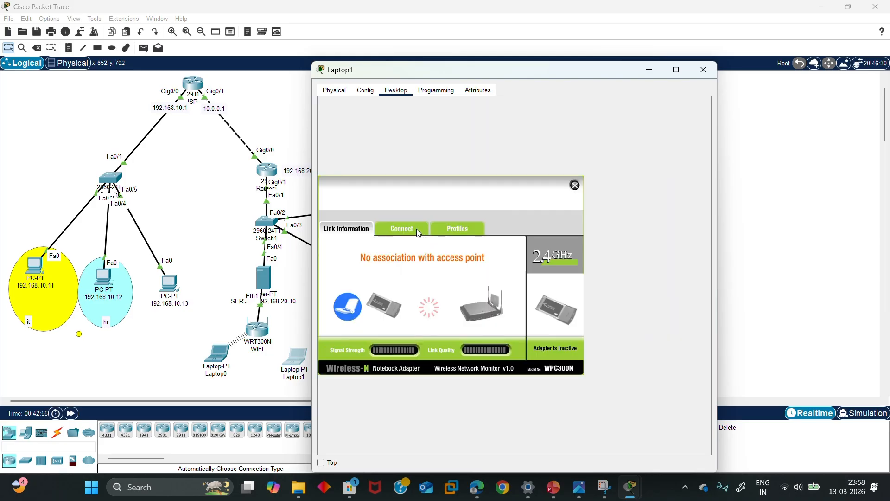
click(416, 229)
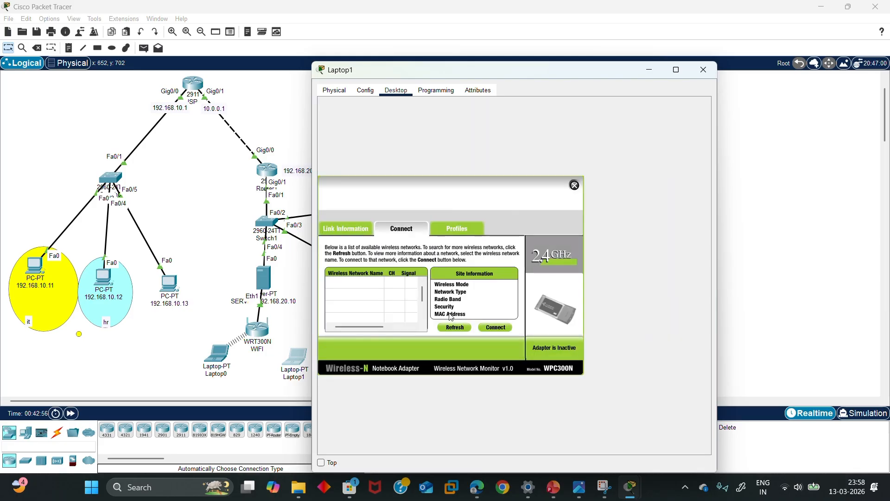
click(490, 327)
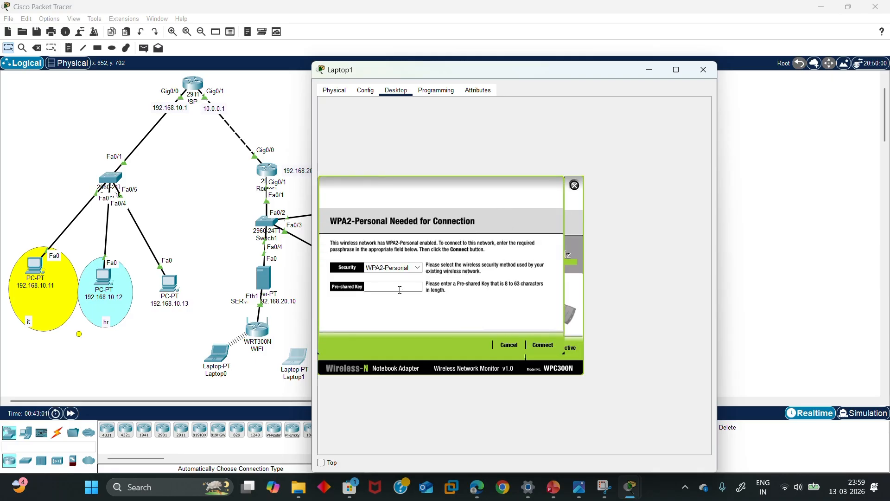
text(12345678)
click(545, 345)
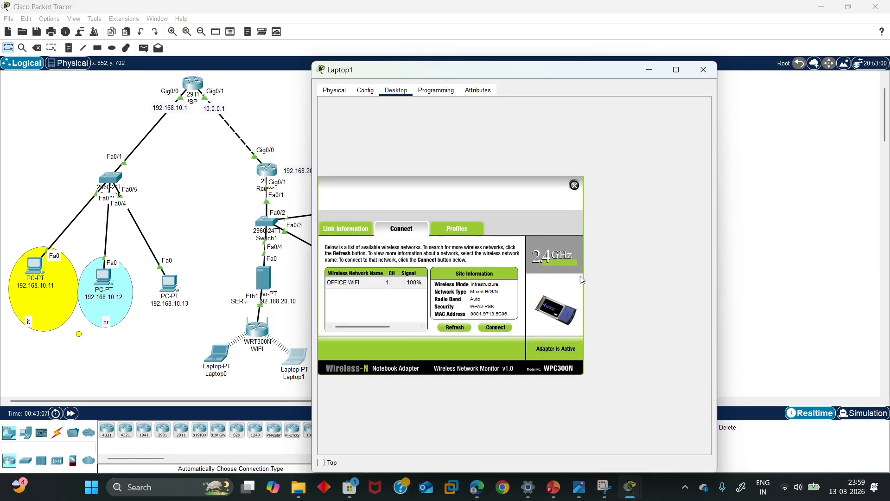
click(575, 184)
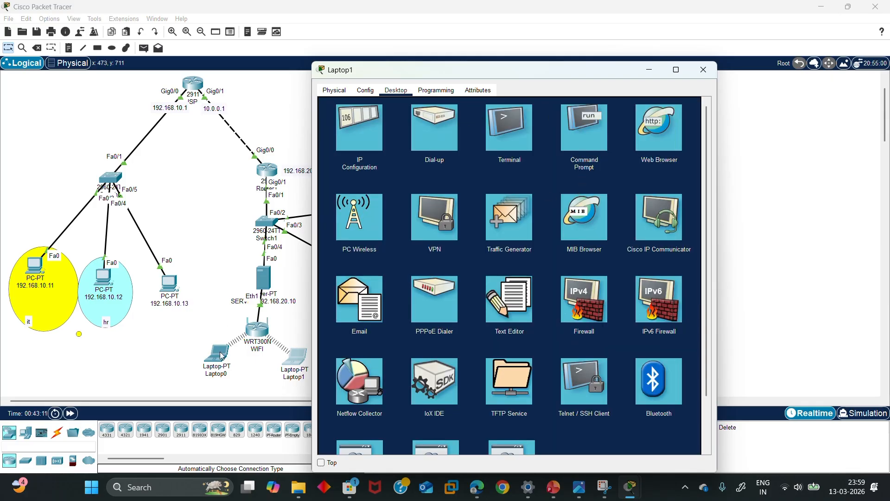
click(372, 141)
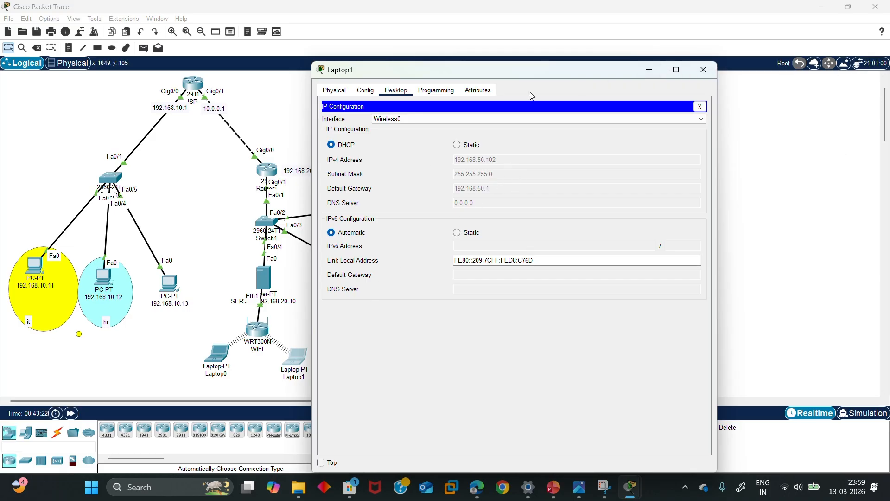
Start a ping in Laptop1's command line and look up PC4's address
click(699, 107)
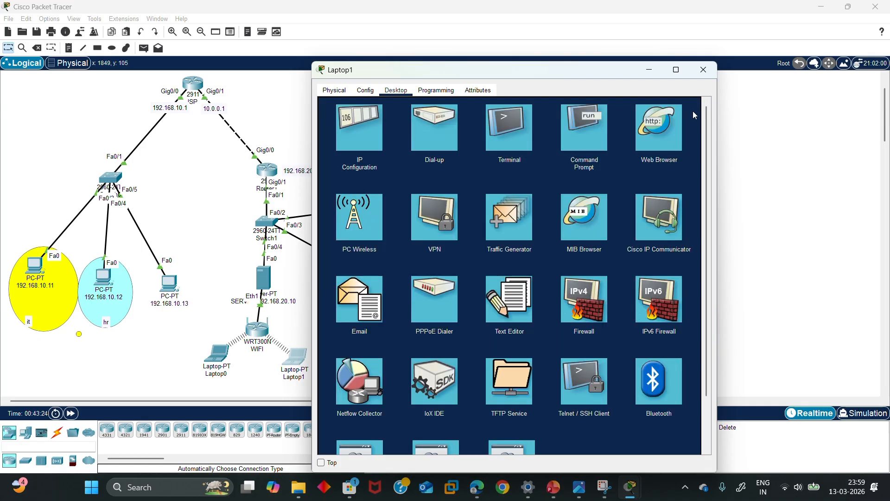
click(598, 157)
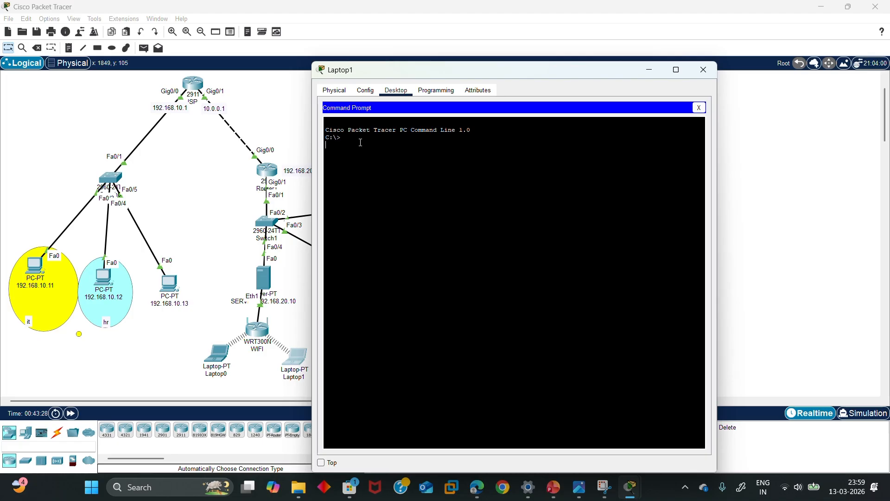
text(ping)
drag(553, 77, 675, 83)
click(361, 213)
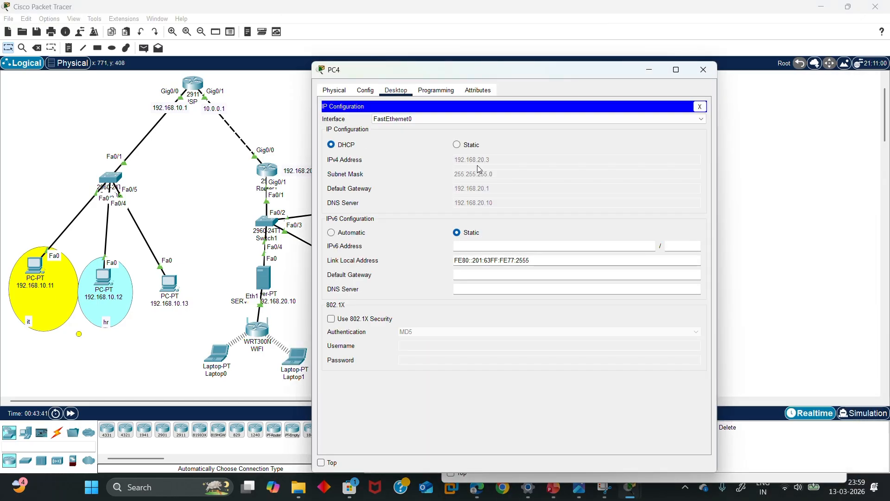
click(704, 70)
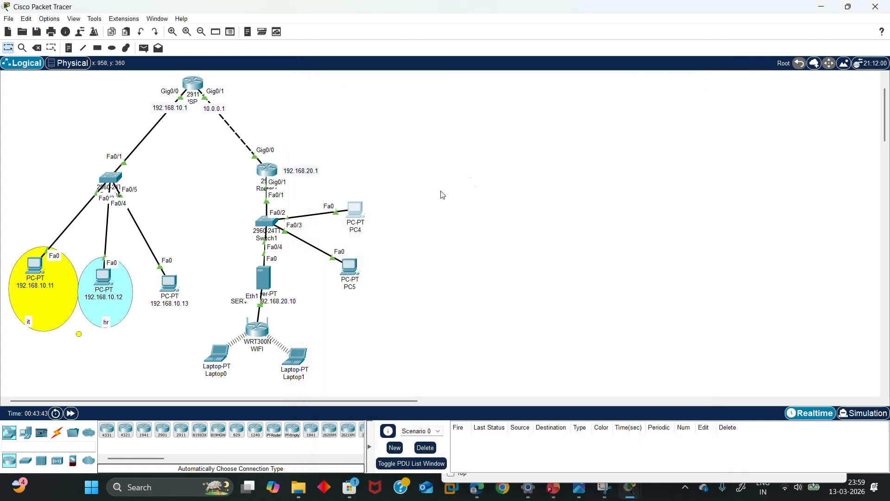
Ping 192.168.20.3 from Laptop0, getting 100% loss, and move the wireless router up
click(224, 354)
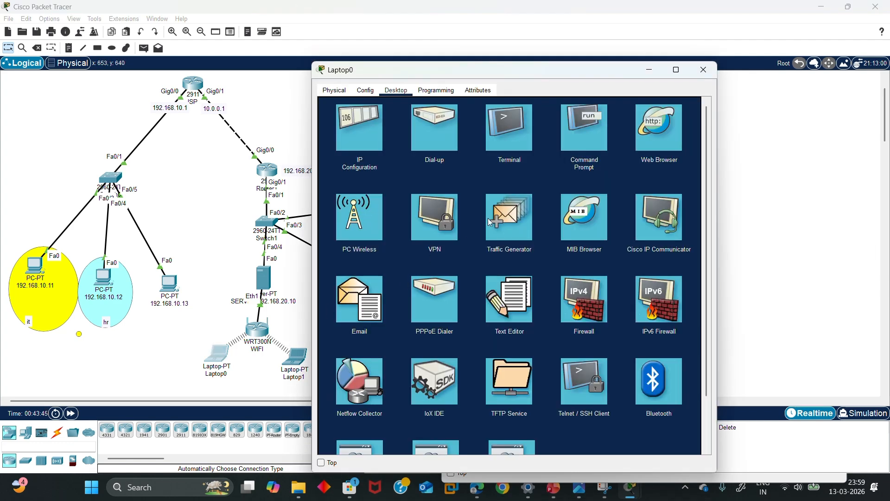
click(583, 133)
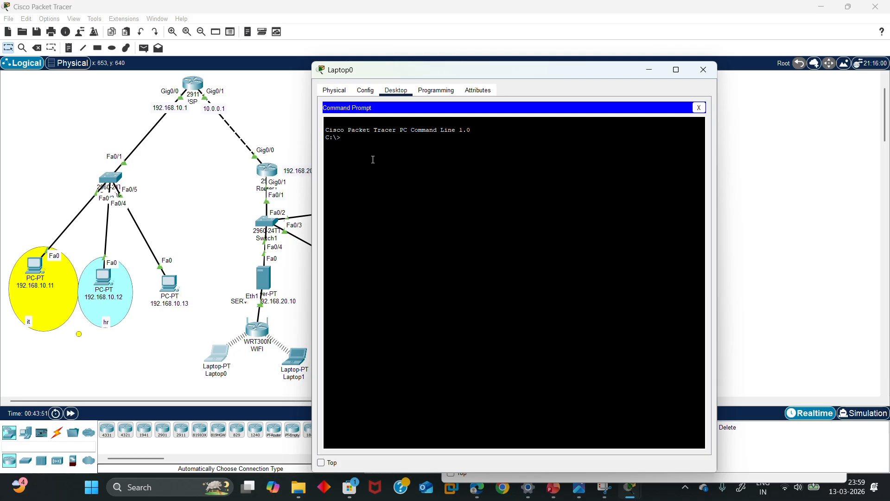
key(Return)
text(ping 192.168.20.3)
key(Return)
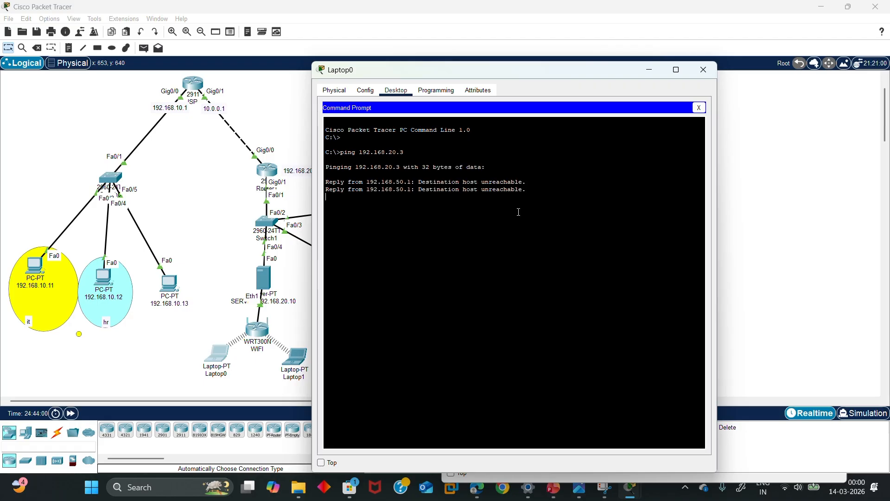
drag(547, 210, 415, 245)
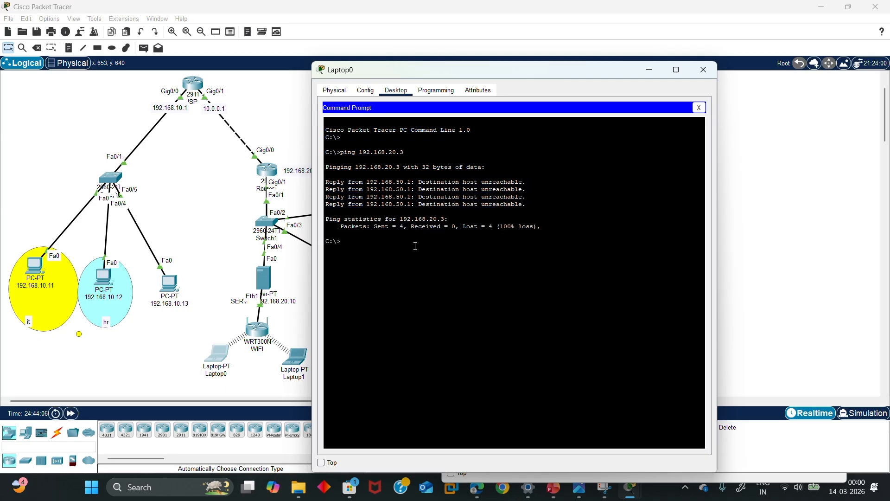
drag(258, 340, 257, 320)
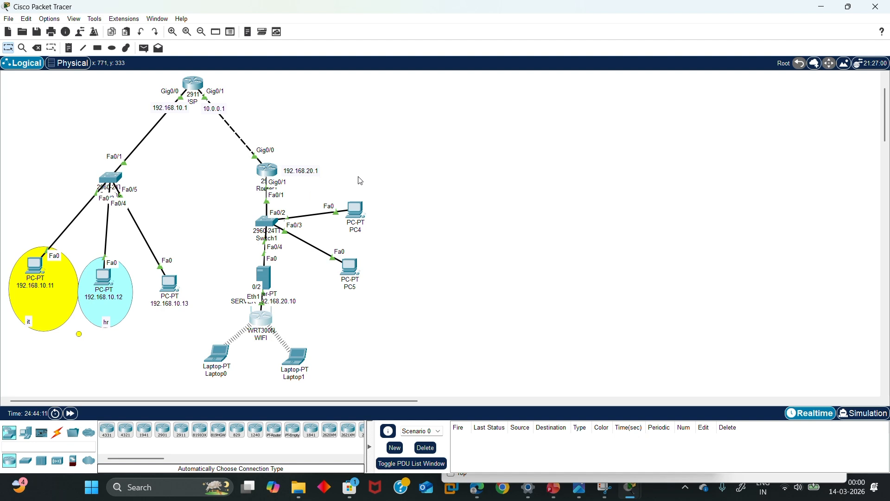
Read Laptop0's DHCP address 192.168.50.100 from its IP Configuration
drag(351, 181, 326, 312)
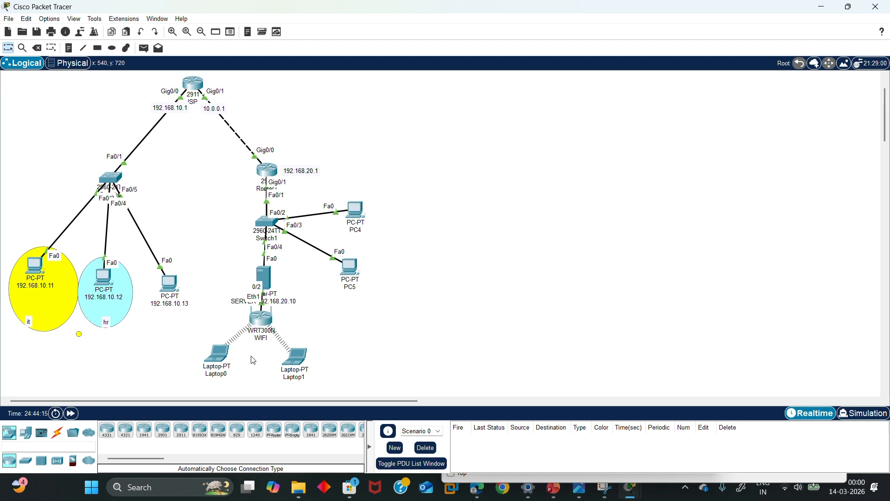
click(293, 355)
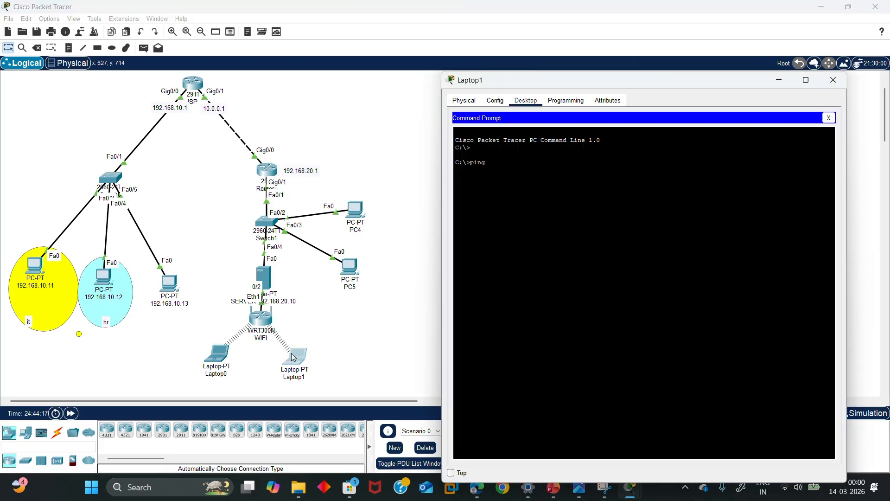
click(212, 354)
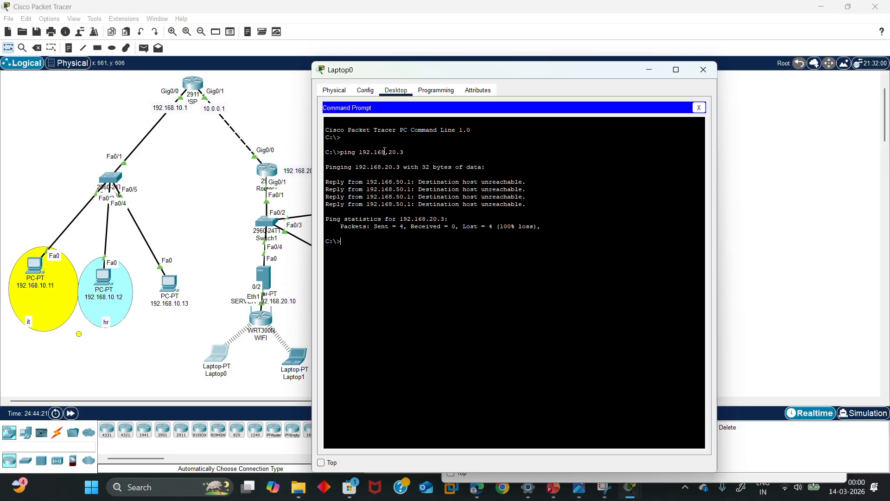
click(334, 90)
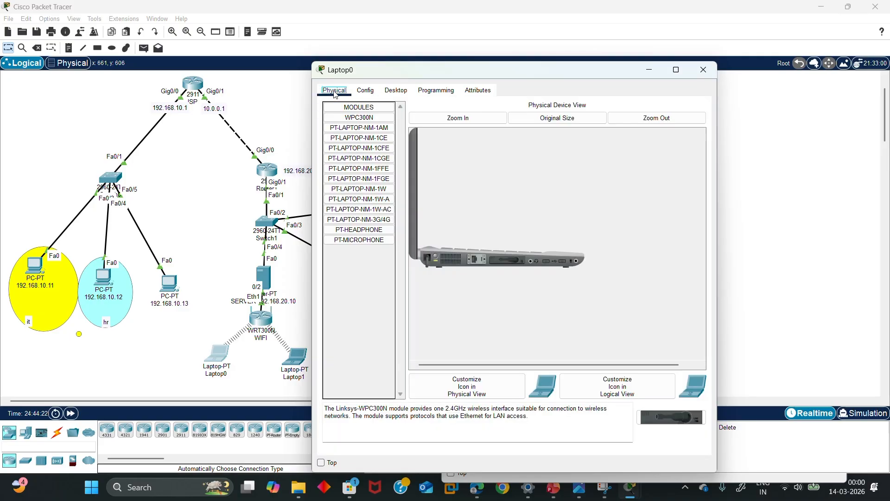
click(371, 91)
click(394, 91)
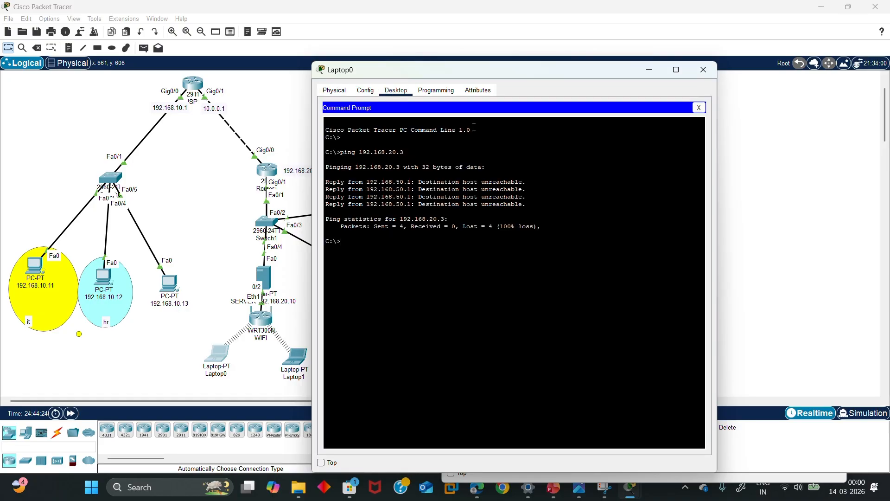
click(699, 108)
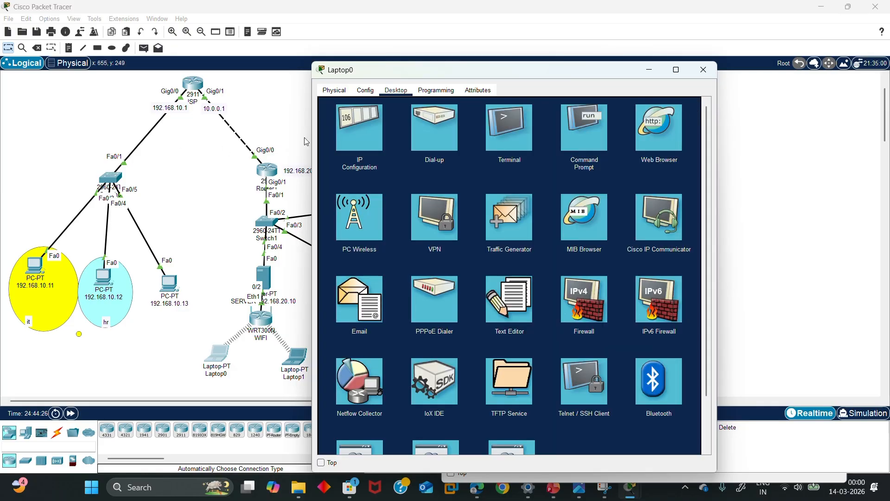
click(352, 134)
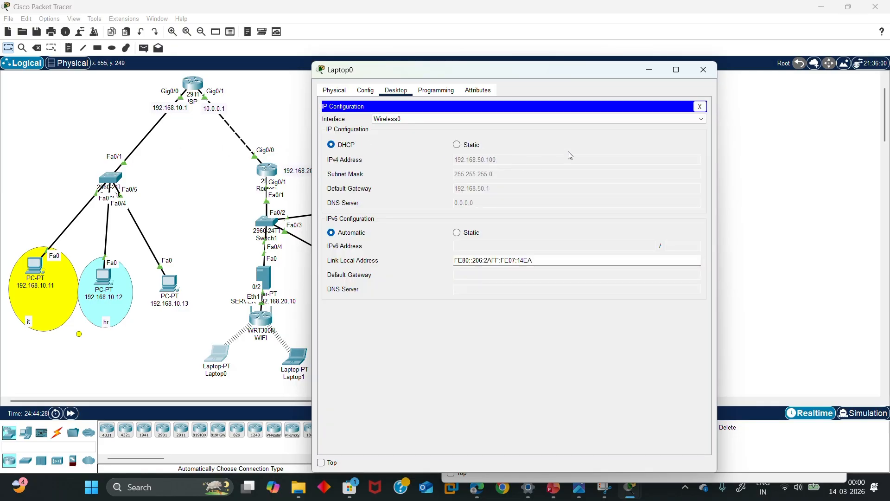
click(703, 70)
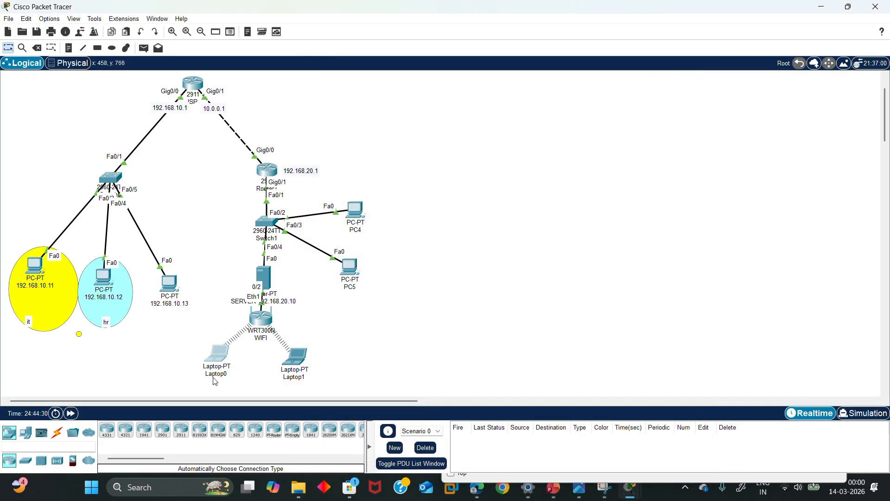
Ping 192.168.50.100 from Laptop1's command prompt, getting 4/4 replies
click(304, 357)
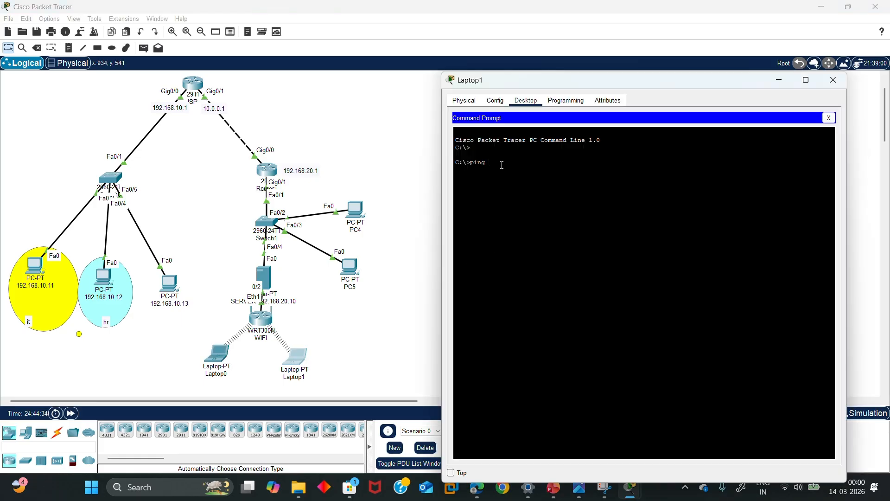
text(192.168.50.100)
key(Return)
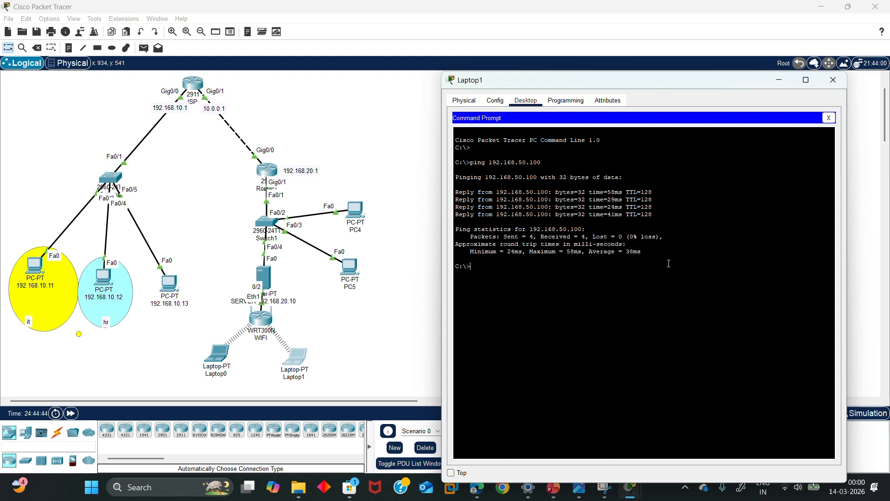
drag(669, 263, 456, 185)
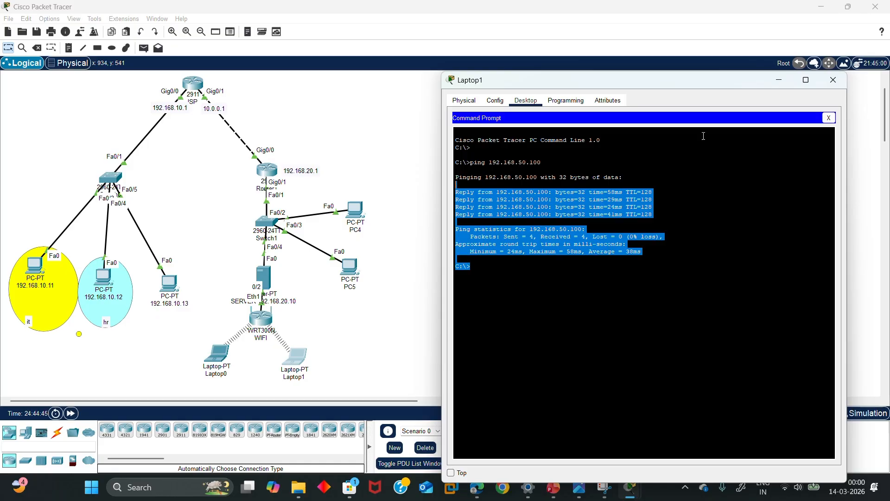
click(833, 79)
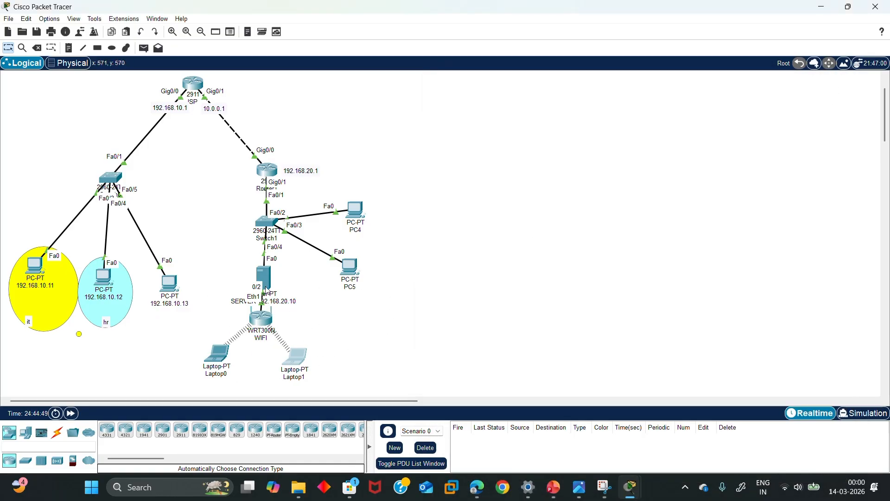
Edit the SERVER's HTTP index.html, replacing the Packet Tracer heading with NetSolver, and overwrite the file
click(270, 276)
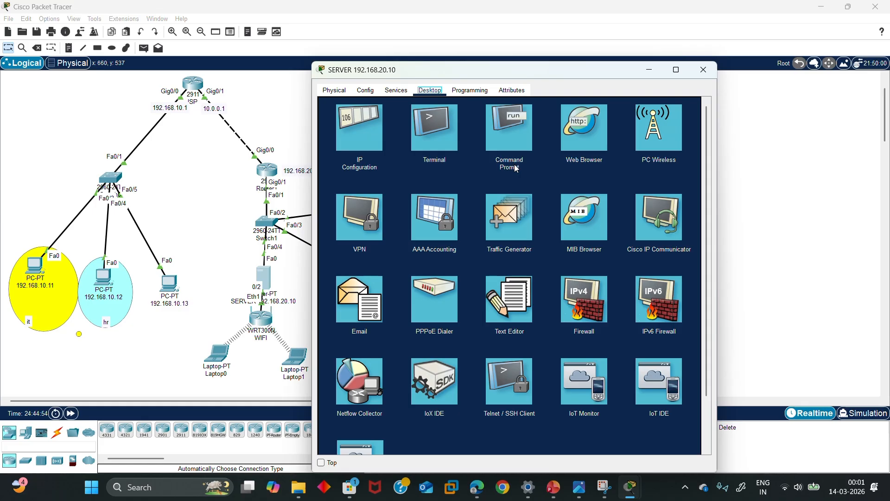
click(397, 90)
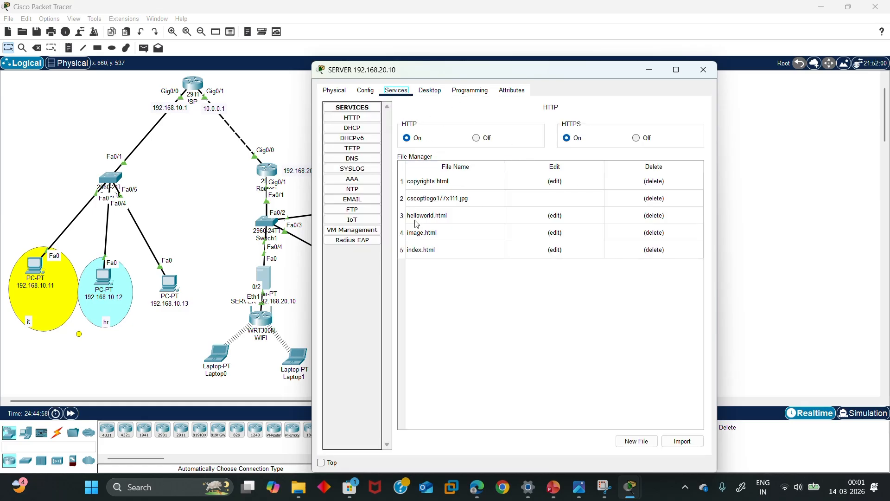
click(555, 250)
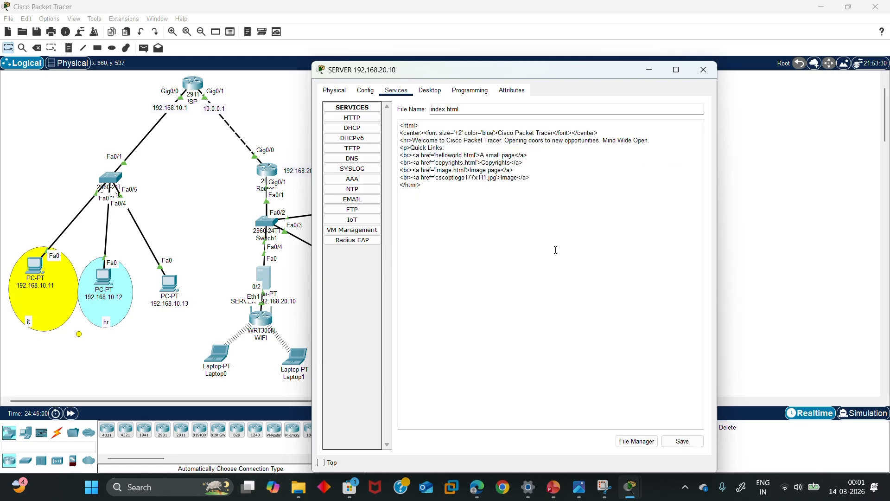
click(553, 132)
key(ctrl+a)
click(553, 140)
key(BackSpace)
key(BackSpace)
key(BackSpace)
key(BackSpace)
key(BackSpace)
key(BackSpace)
key(BackSpace)
key(BackSpace)
key(BackSpace)
key(BackSpace)
key(BackSpace)
key(BackSpace)
key(BackSpace)
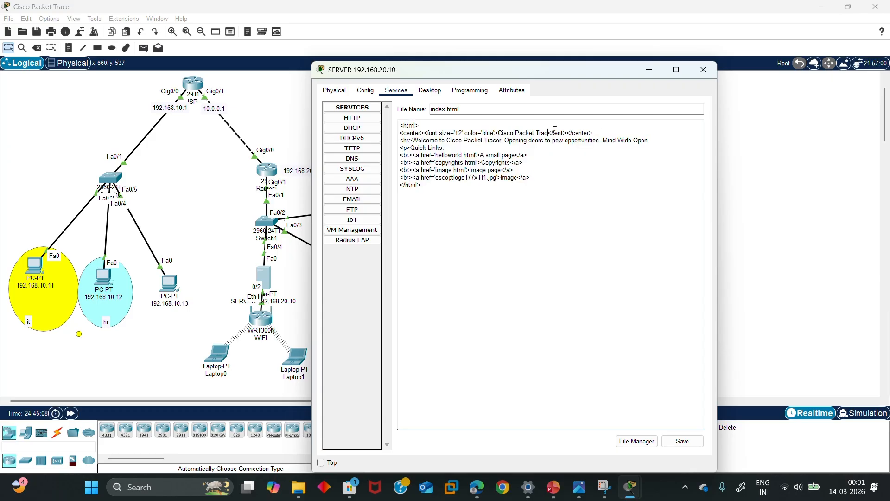
key(BackSpace)
key(BackSpace)
key(BackSpace)
key(BackSpace)
key(BackSpace)
key(BackSpace)
text(NetSolver)
click(683, 440)
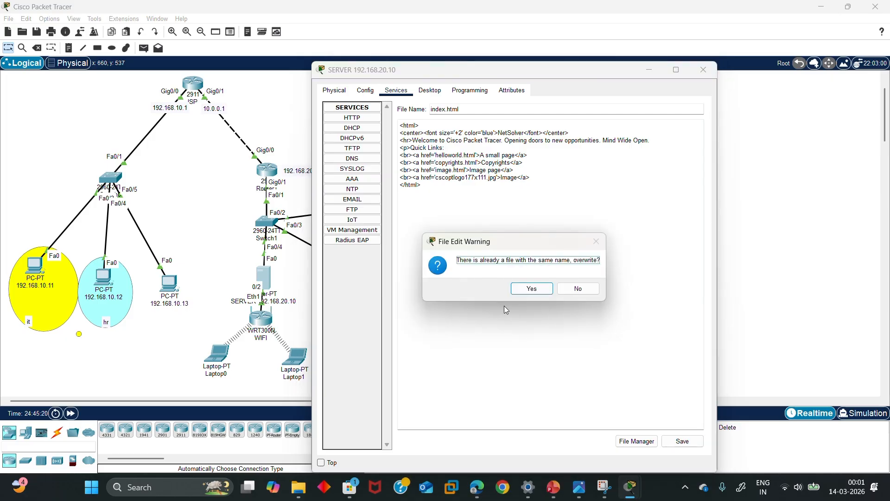
click(529, 290)
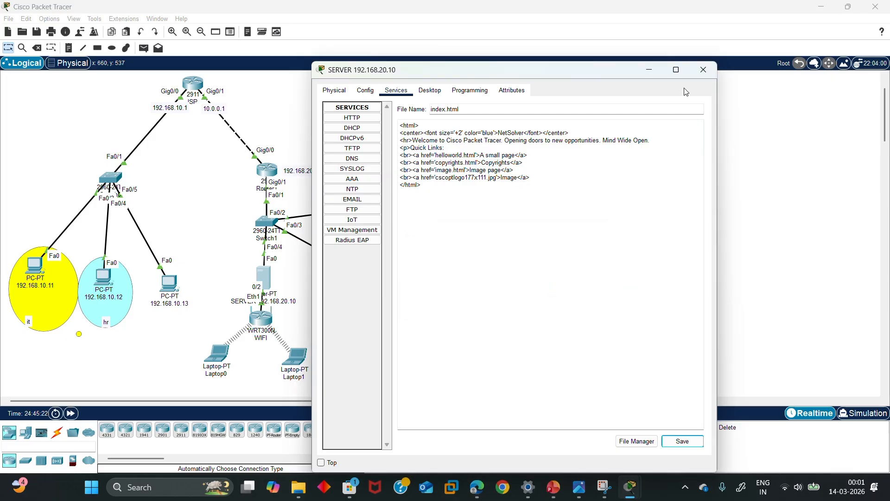
click(703, 70)
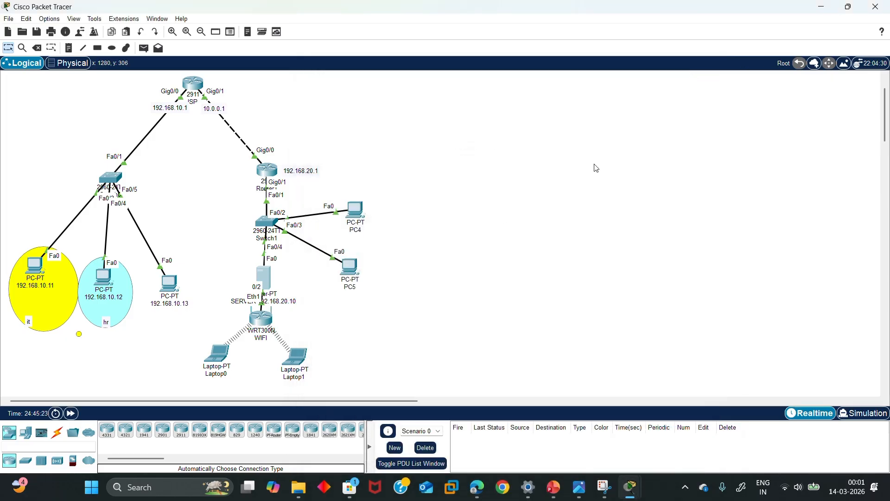
Open the SERVER's DNS service page and place the cursor in the record Name field
click(262, 274)
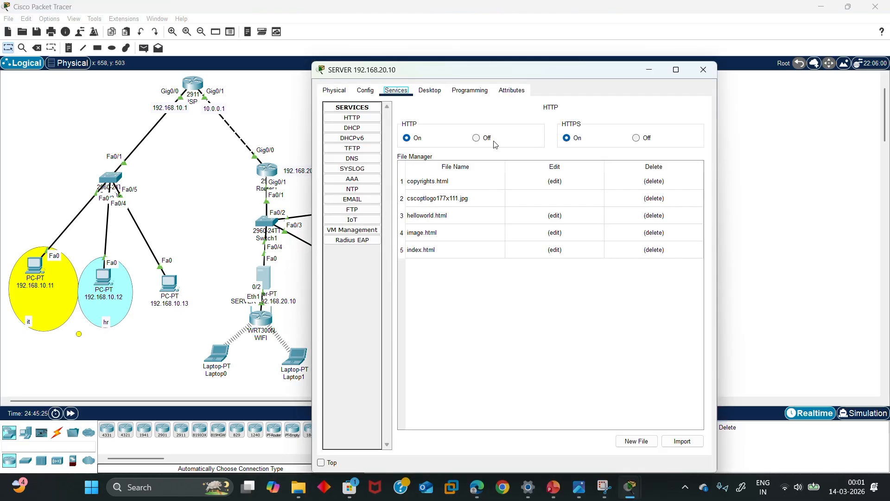
click(352, 160)
click(533, 152)
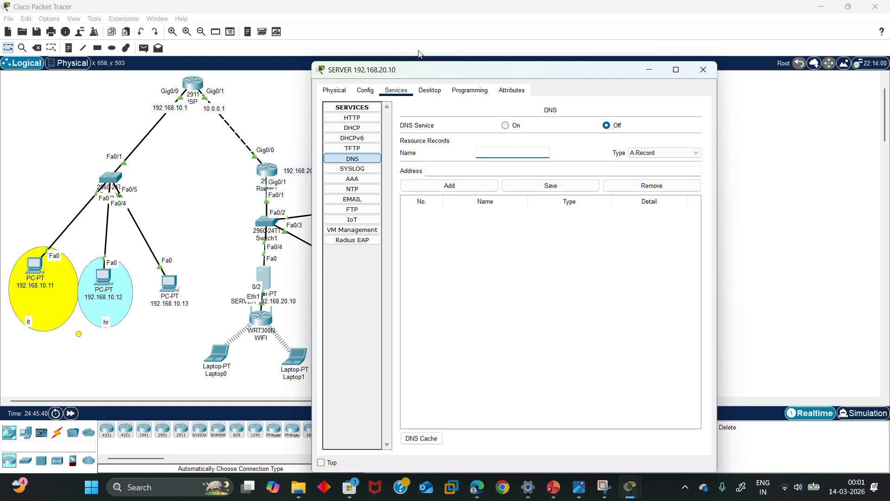
click(485, 151)
text(www.comapny.com)
click(472, 171)
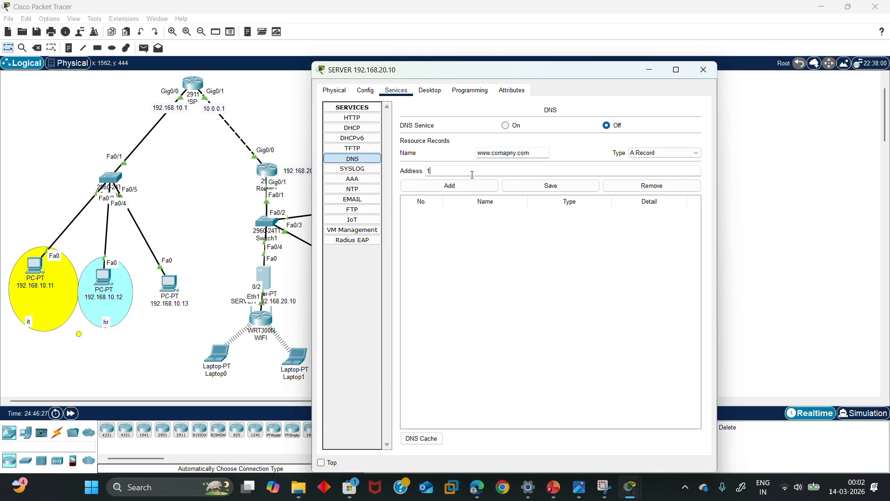
text(192.168.20.10)
click(459, 186)
click(526, 157)
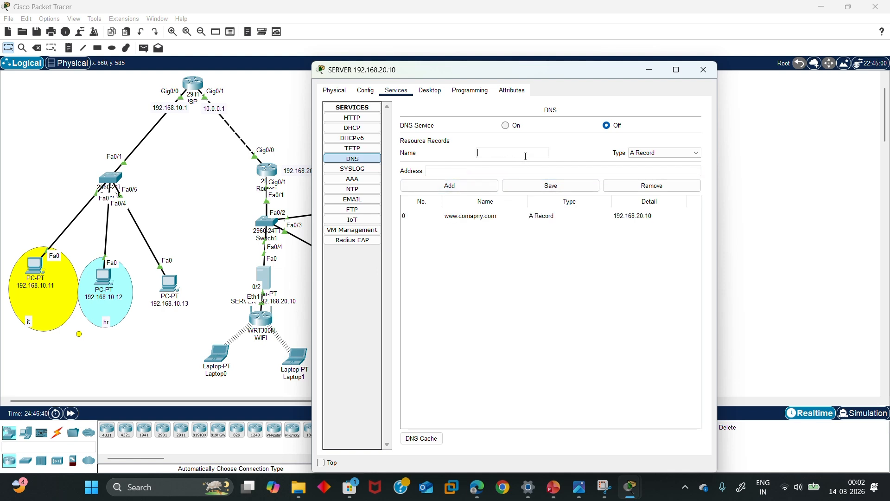
text(www.netsolver.com)
click(500, 171)
text(192.168.20.10)
click(487, 186)
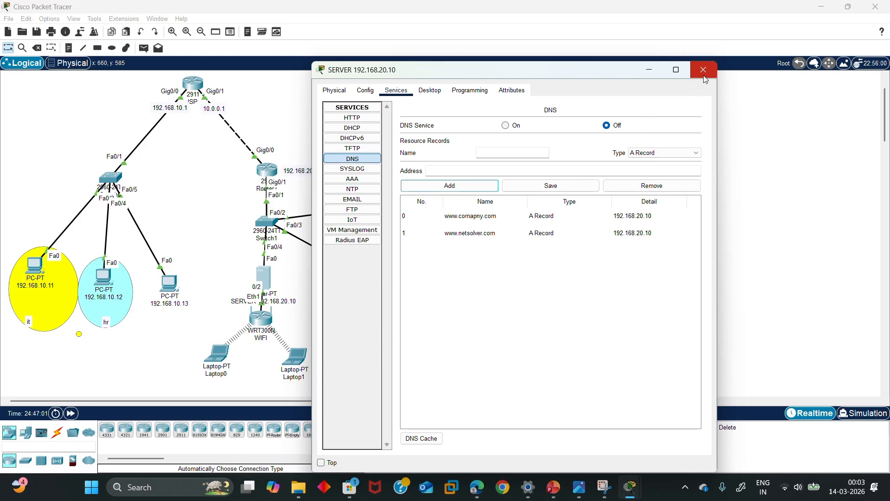
click(508, 127)
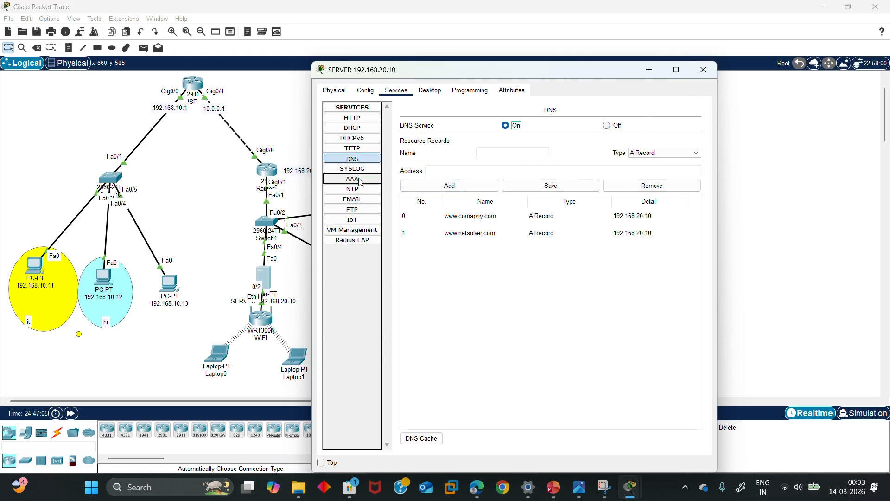
Add FTP user 'admin' with a password and write, read, delete, rename and list rights
click(364, 209)
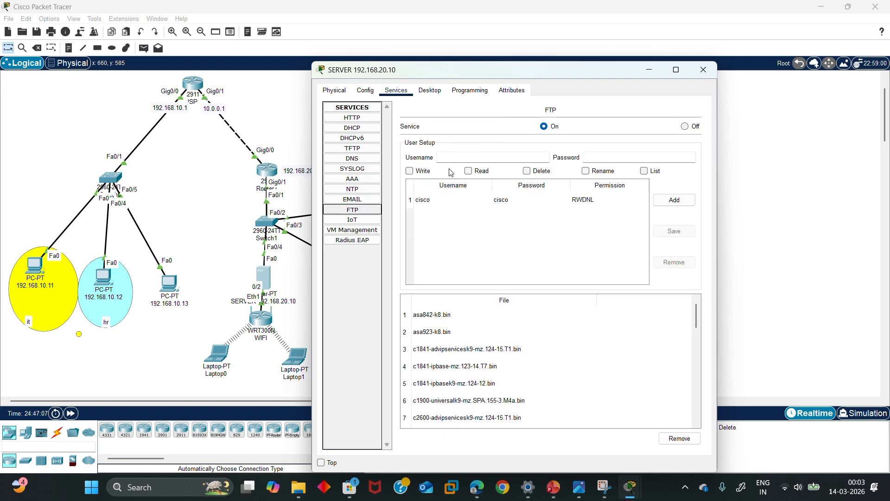
click(471, 157)
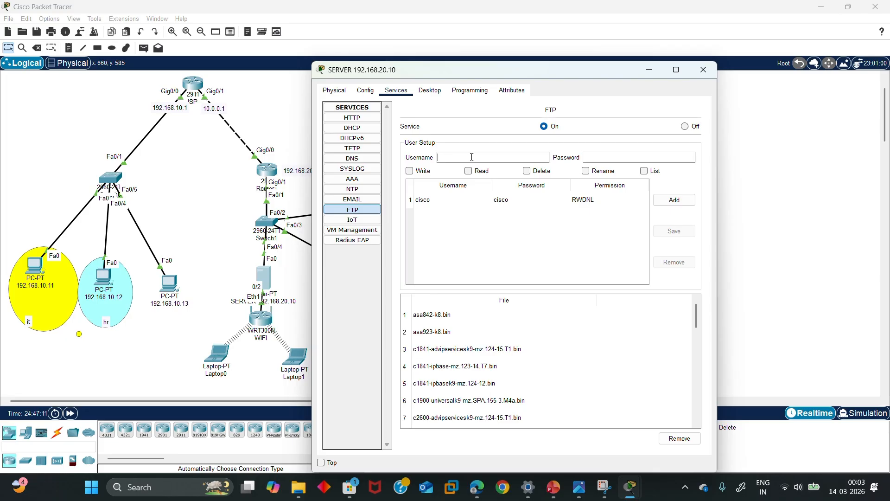
text(admin)
click(597, 158)
text(123)
click(405, 173)
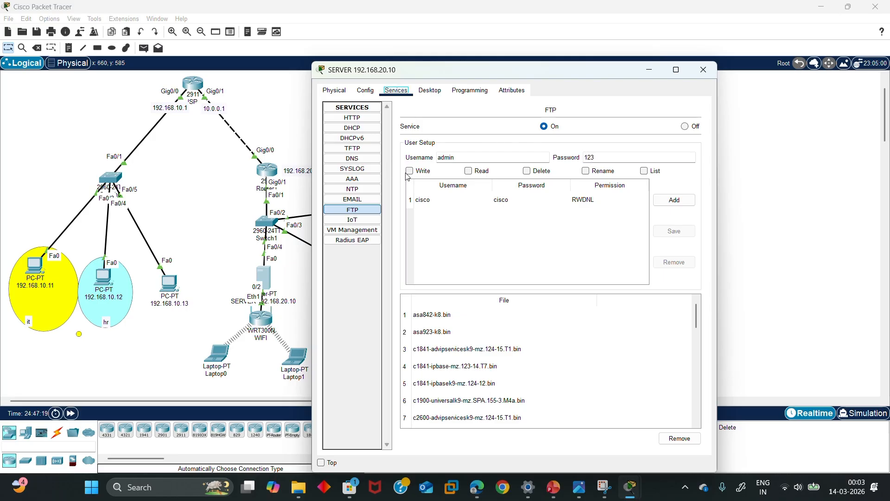
click(410, 171)
click(469, 171)
click(540, 172)
click(586, 171)
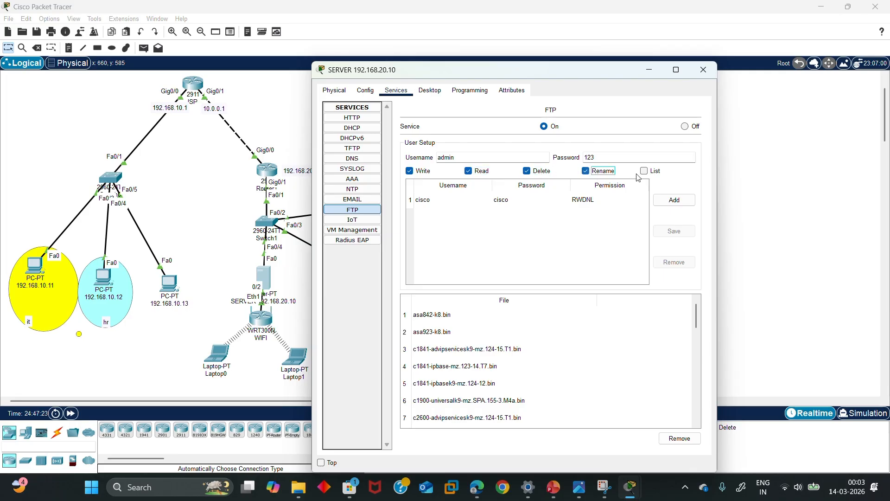
click(644, 171)
click(671, 201)
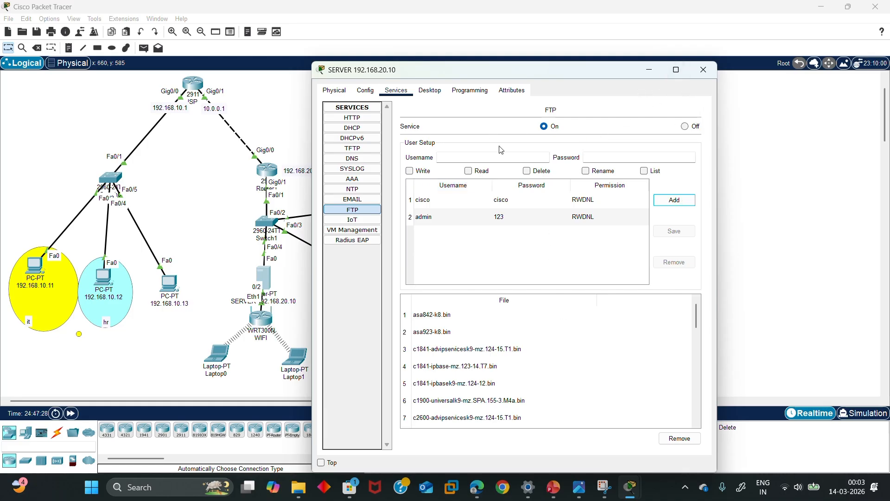
Set the server's mail domain name to gmail.com
click(360, 203)
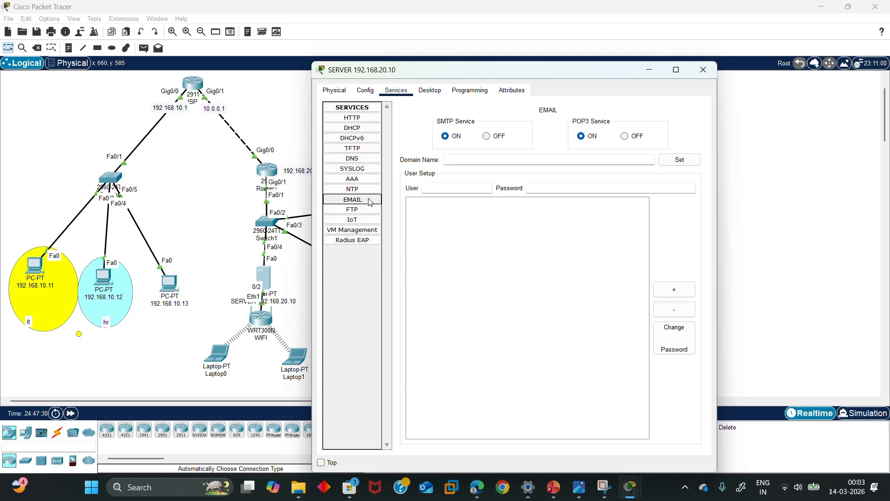
click(474, 164)
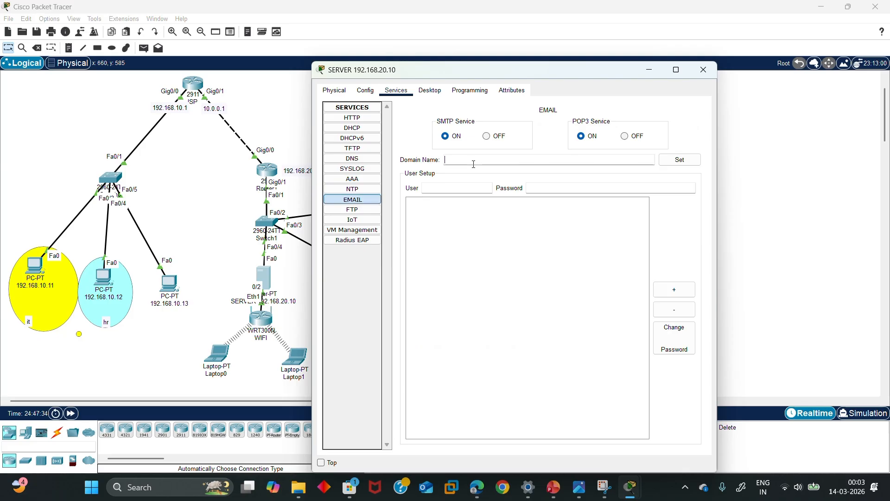
text(gmail.com)
click(685, 161)
Create mail accounts user1 and user2 with passwords, then close the server window
click(462, 189)
text(user1)
click(550, 186)
click(679, 297)
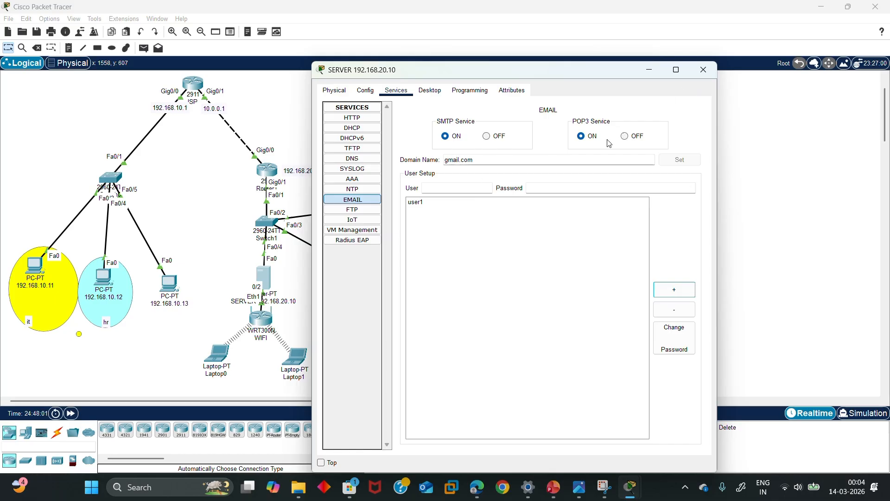
click(483, 186)
click(570, 189)
text(user2)
click(660, 292)
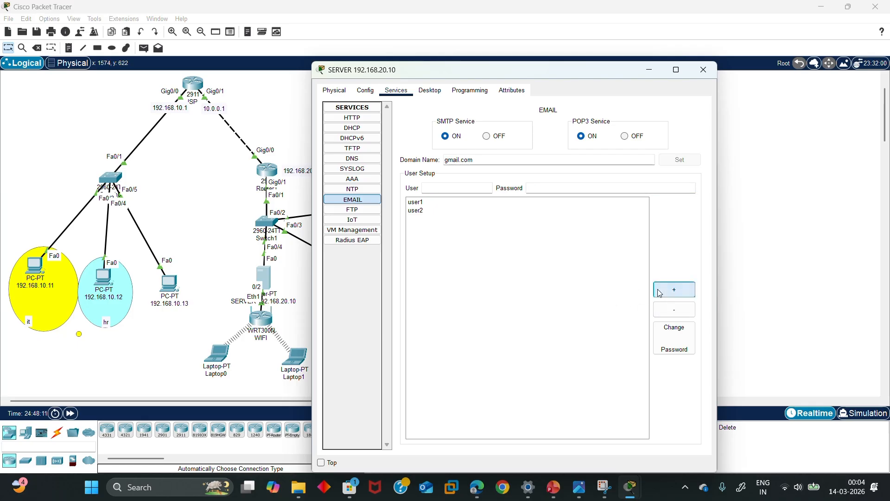
click(703, 69)
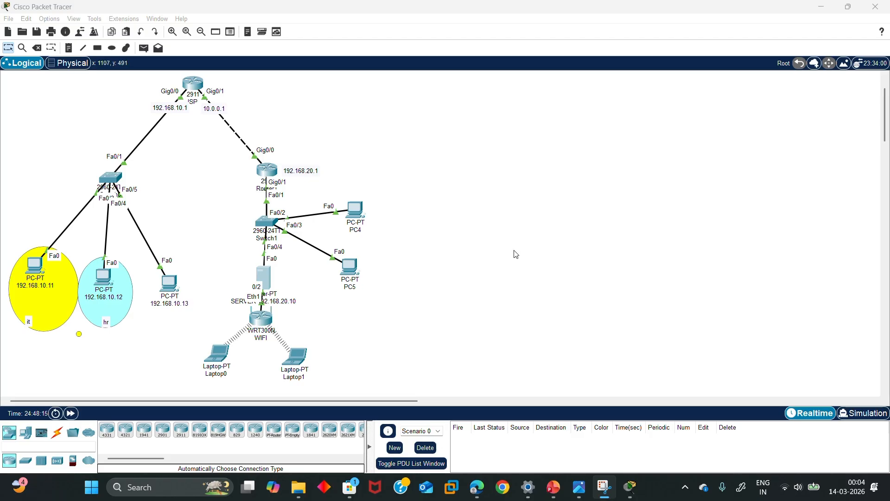
click(357, 211)
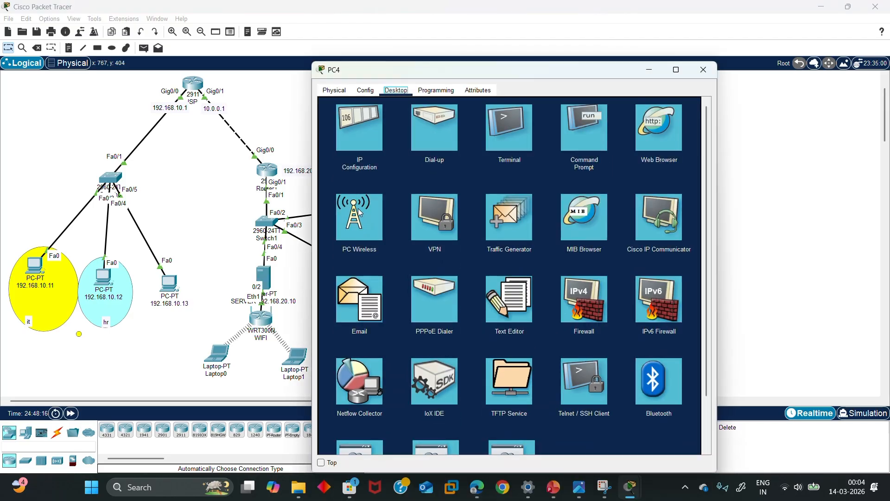
click(573, 139)
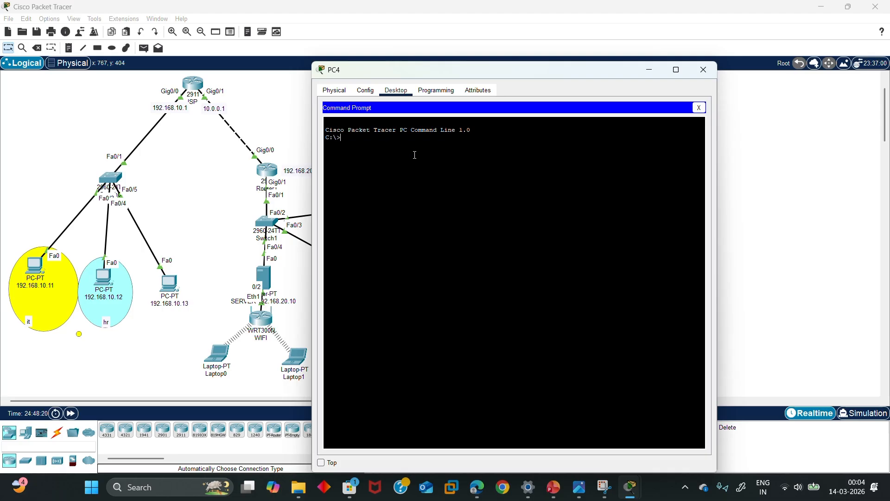
text(ping www.company.com)
key(Return)
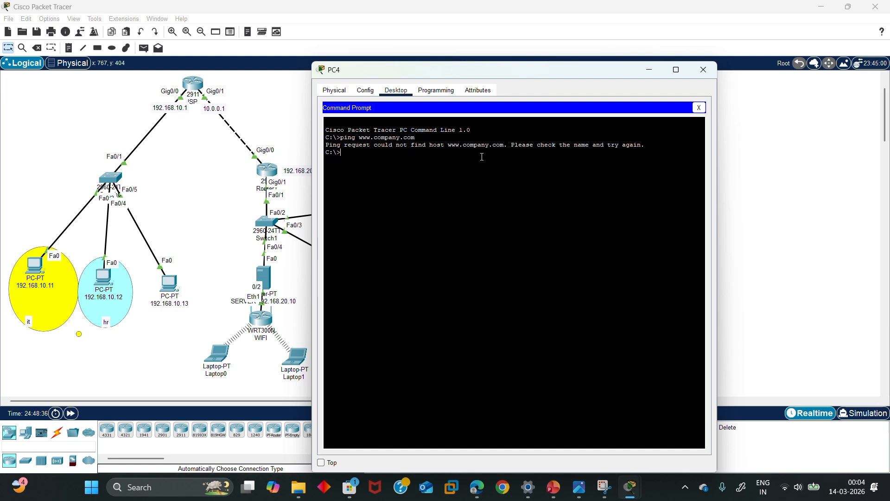
drag(642, 145, 575, 121)
click(649, 70)
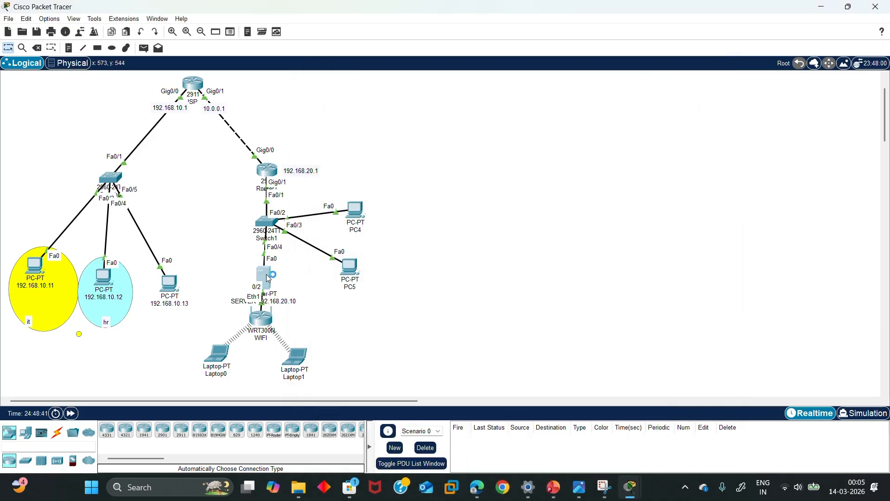
click(268, 274)
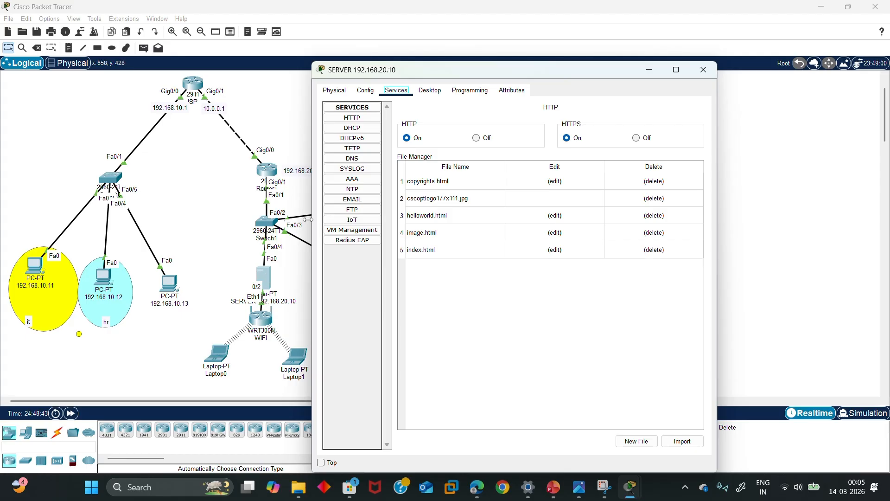
click(369, 158)
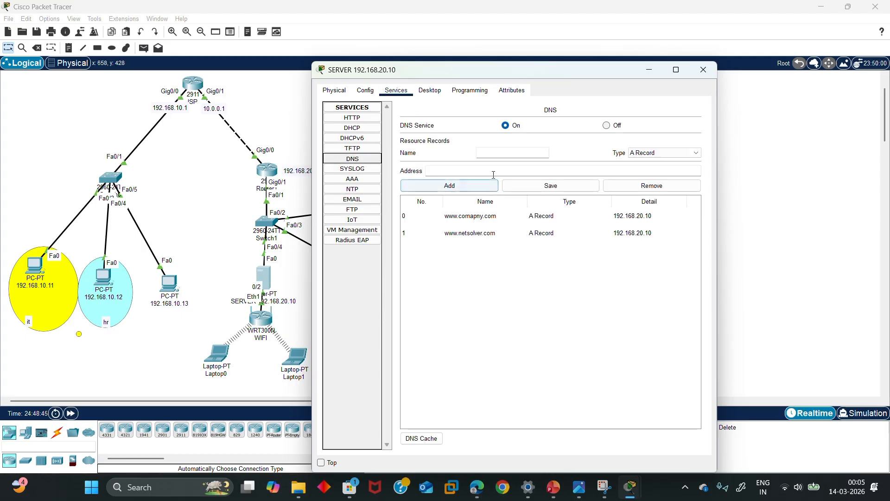
click(491, 221)
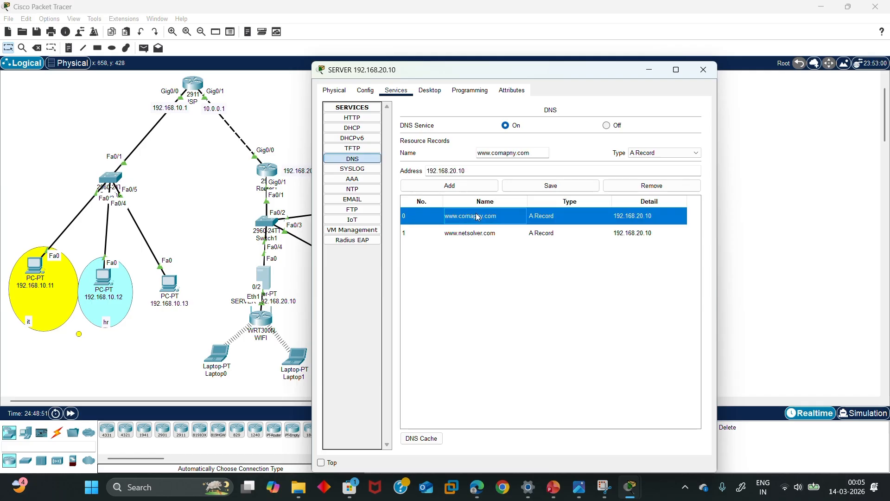
click(507, 152)
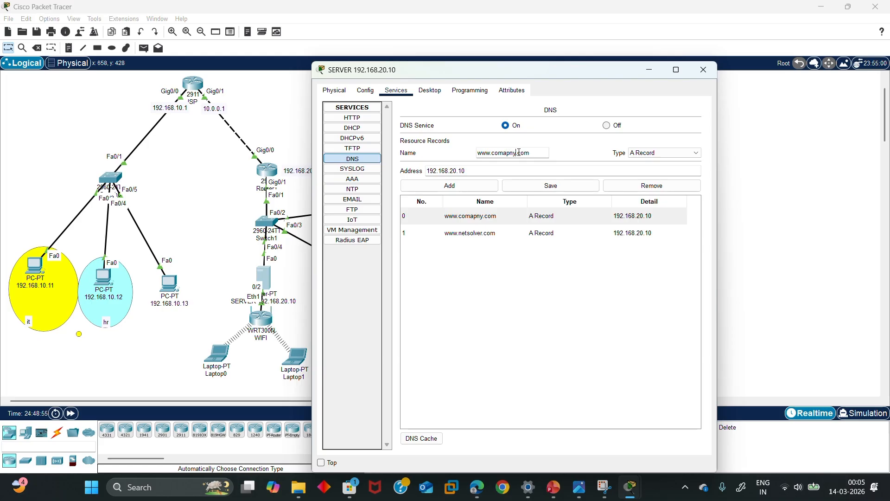
key(BackSpace)
key(BackSpace)
key(BackSpace)
key(BackSpace)
text(pany)
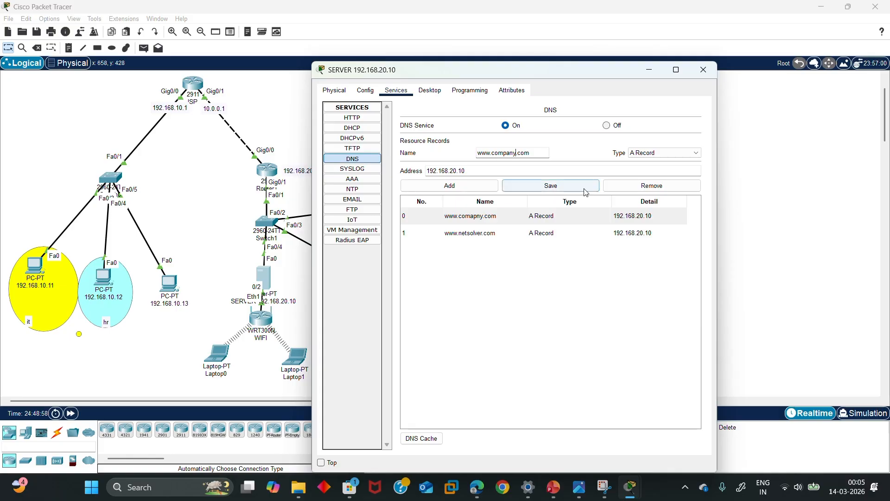
click(449, 188)
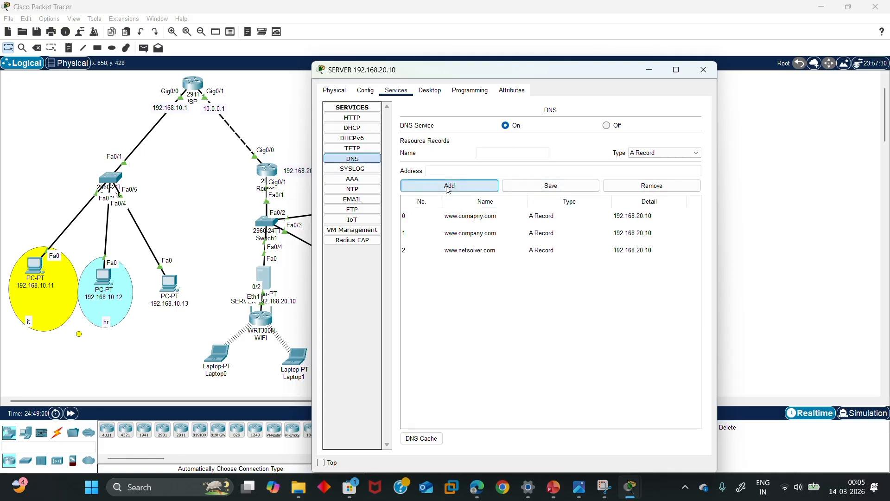
click(484, 217)
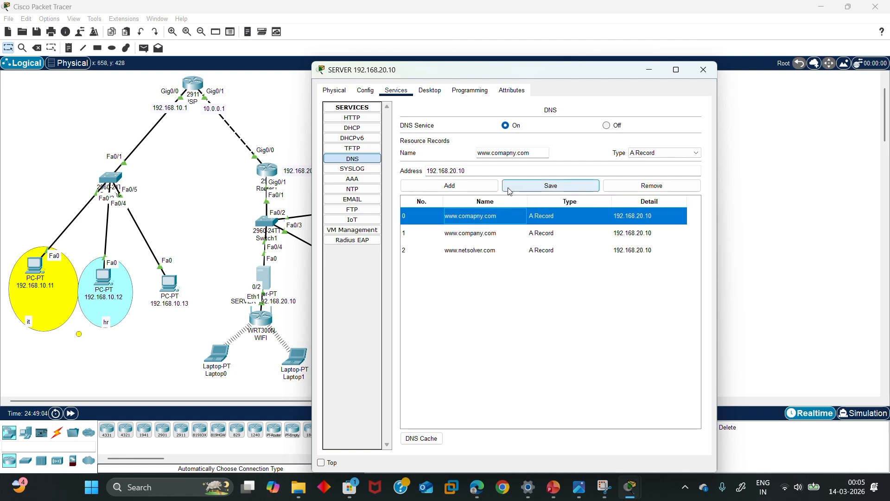
click(658, 184)
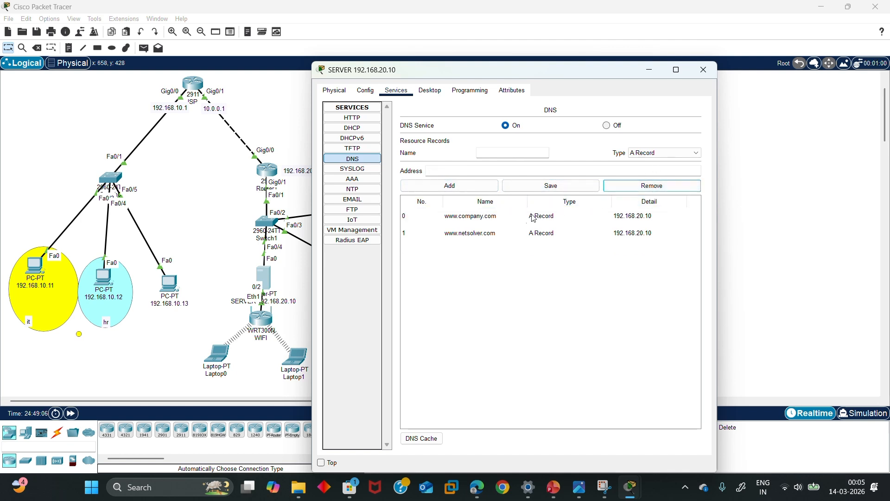
click(650, 71)
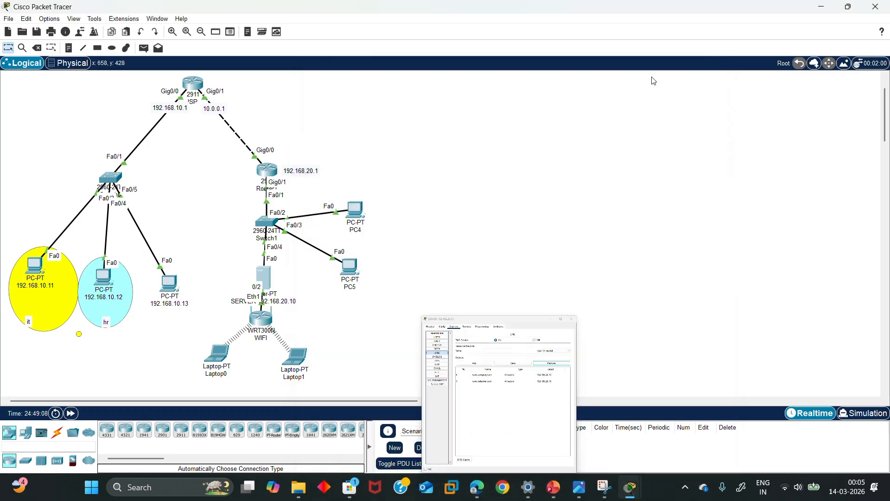
click(364, 217)
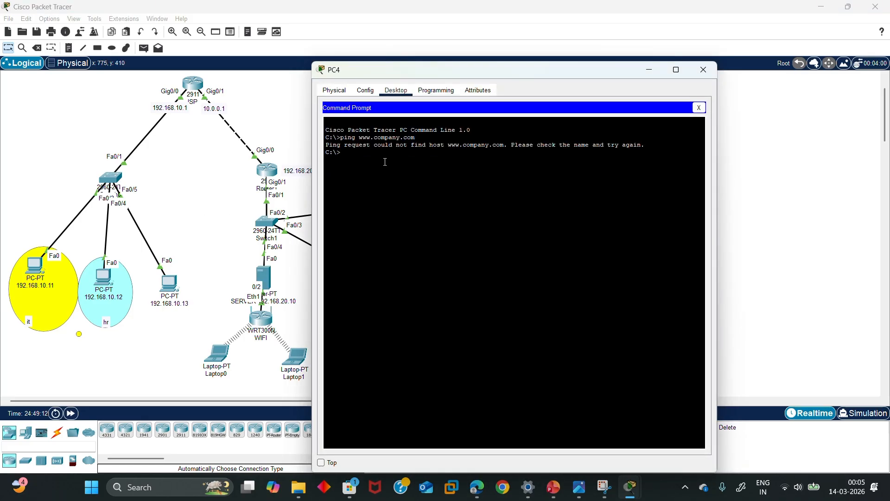
key(Up)
key(Return)
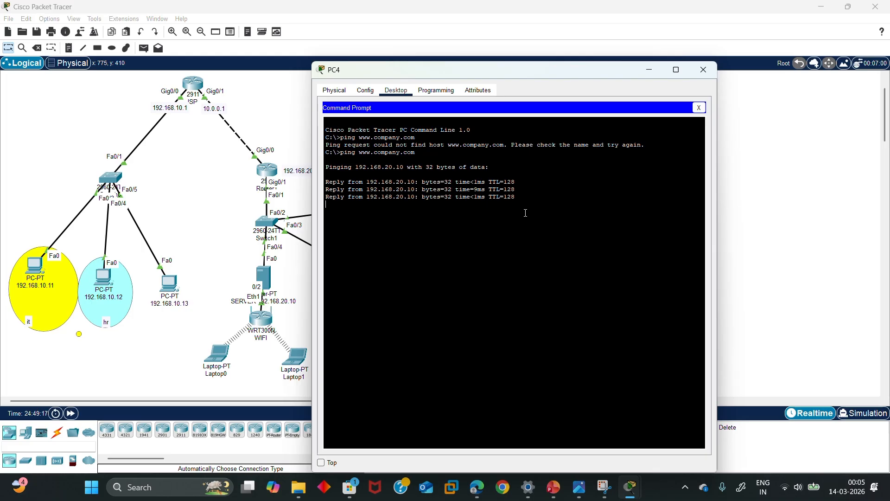
drag(501, 242, 324, 173)
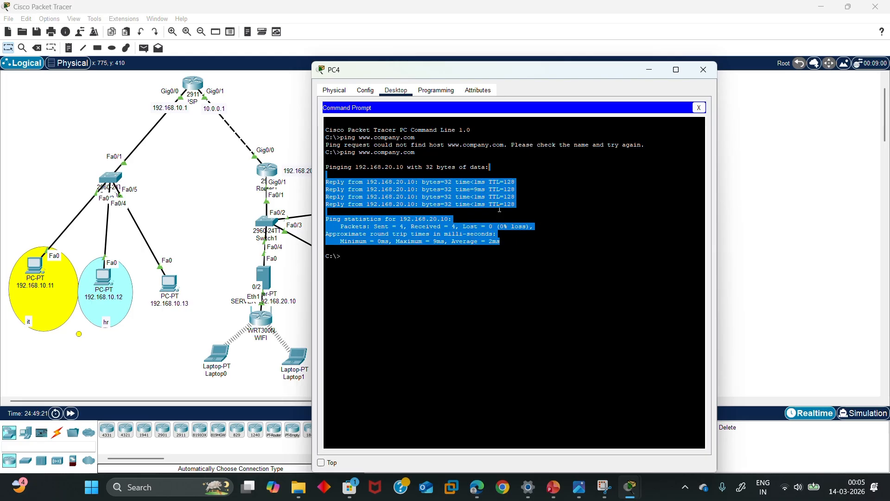
click(489, 222)
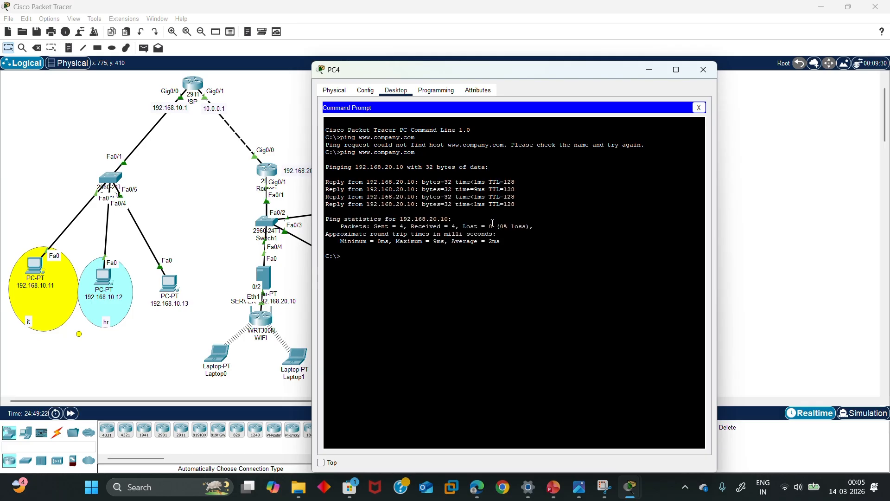
click(648, 72)
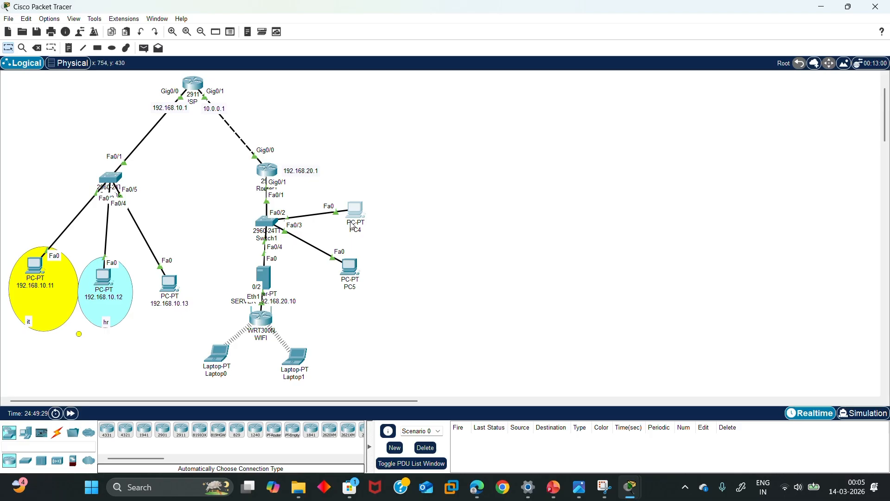
Log in from PC4 to the FTP server 192.168.20.10 as admin, then close the window
mouse_move(358, 236)
click(354, 212)
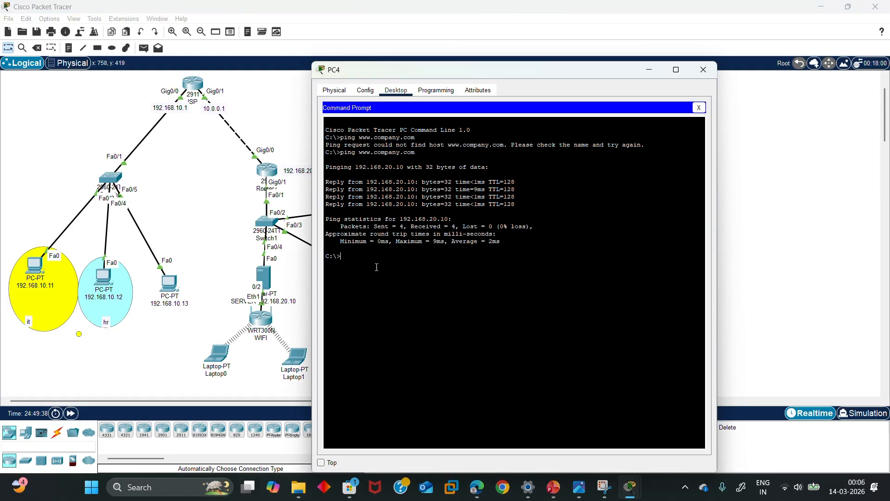
text(ftp 192.168.20.10)
key(Return)
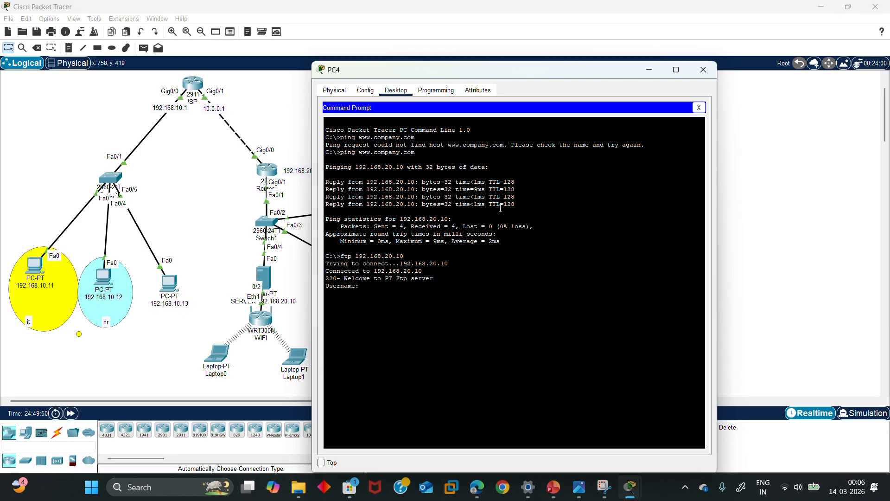
text(admin)
key(Return)
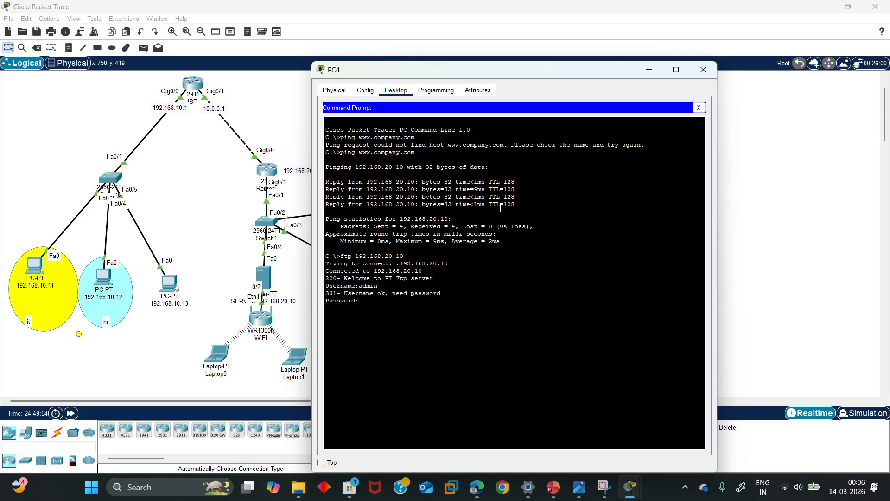
key(Return)
click(704, 69)
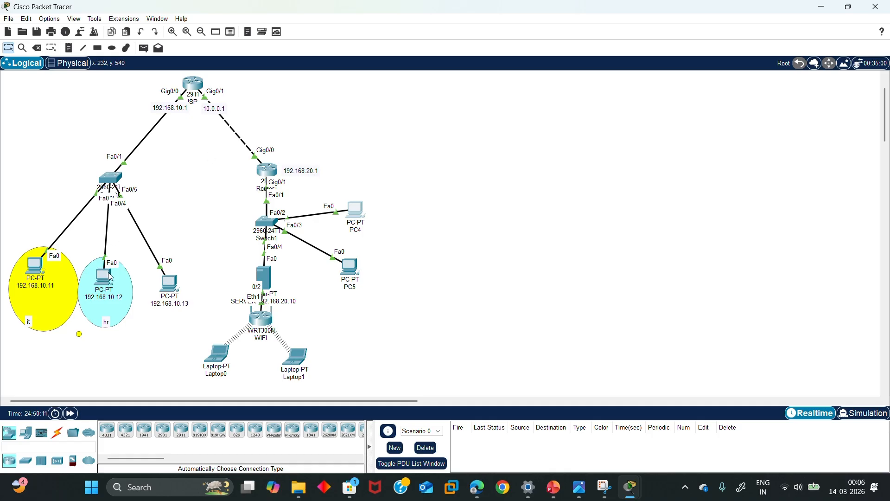
Open Router1's static route settings, repositioning its window and the router on the canvas
mouse_move(110, 277)
click(262, 173)
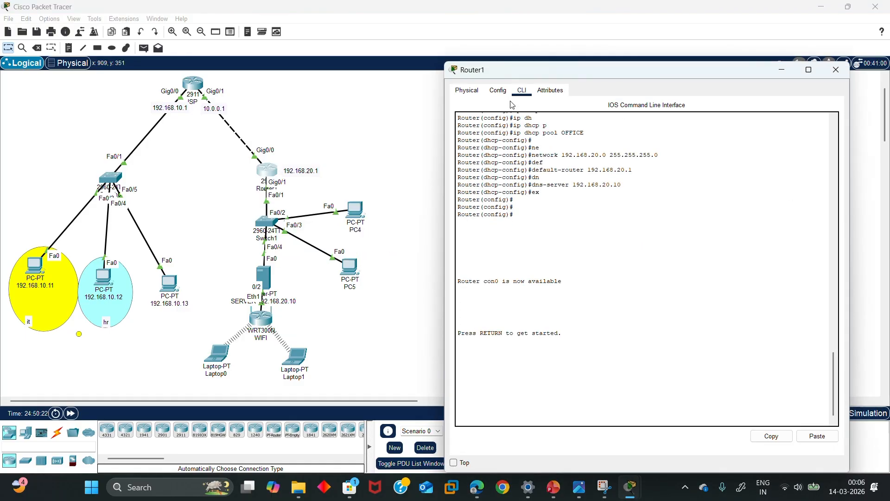
click(499, 93)
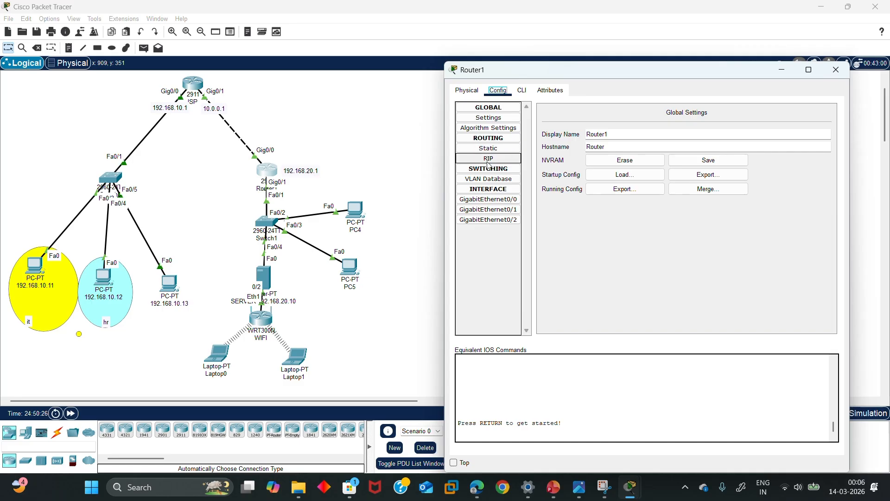
click(498, 149)
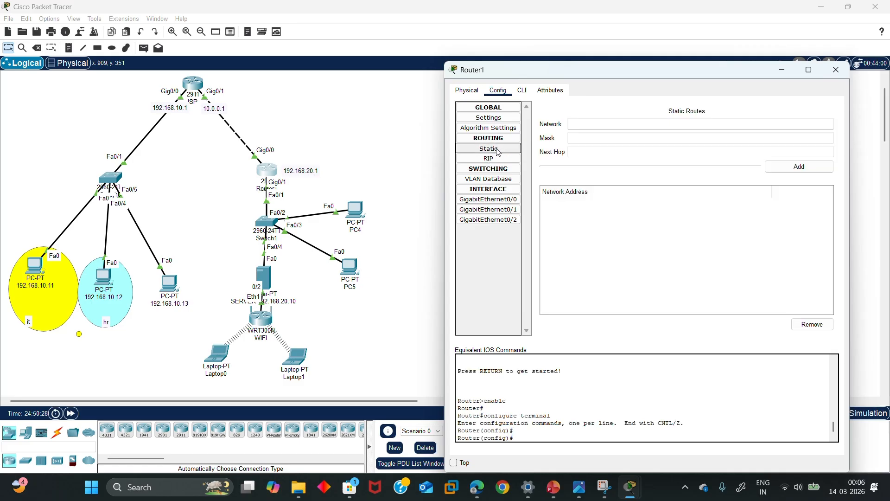
drag(669, 78, 548, 77)
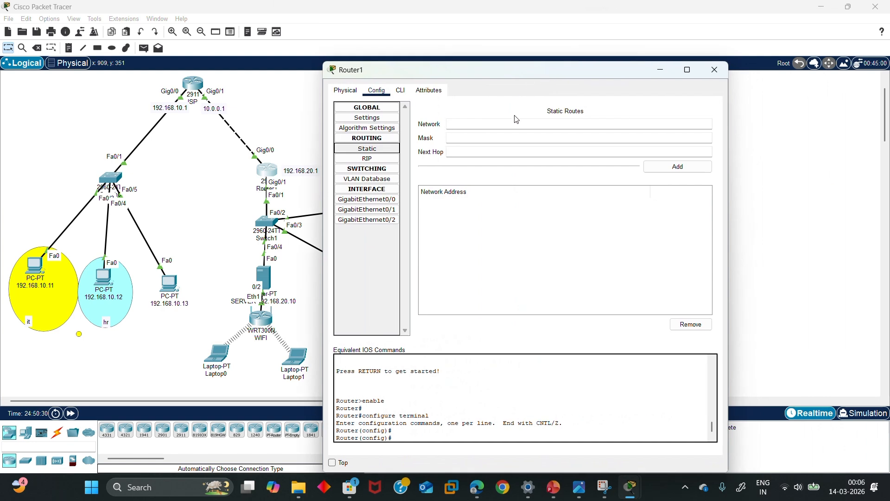
click(513, 121)
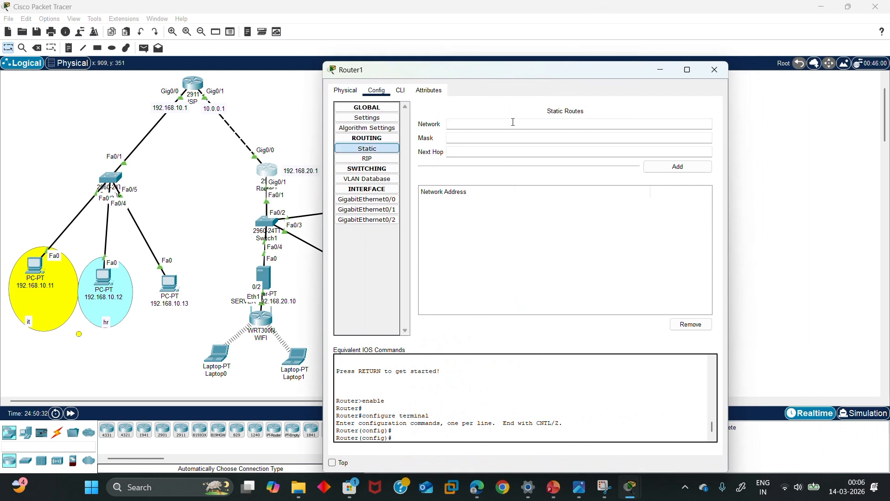
click(513, 122)
mouse_move(269, 169)
mouse_down()
mouse_move(300, 111)
mouse_move(257, 149)
mouse_move(277, 159)
mouse_up()
click(277, 158)
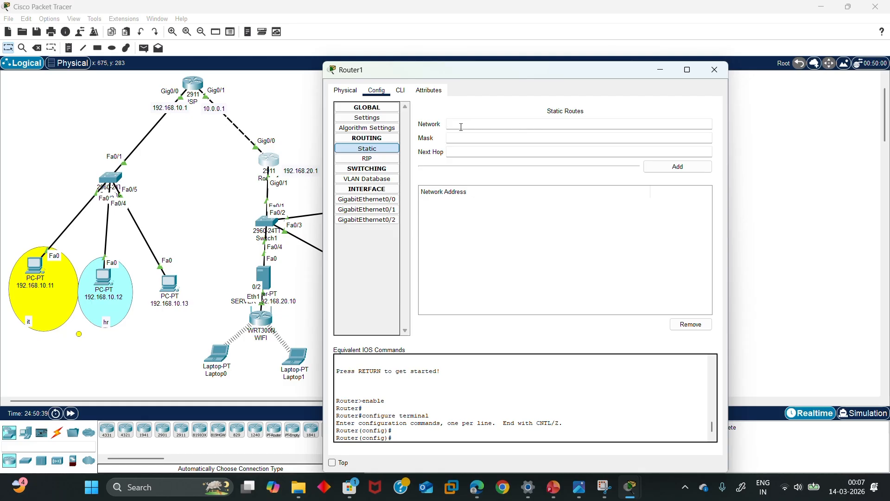
Enter network 192.168.10.0, mask 255.255.255.0, next hop 10.0.0.1 for Router1's static route
text(192.168.10.0)
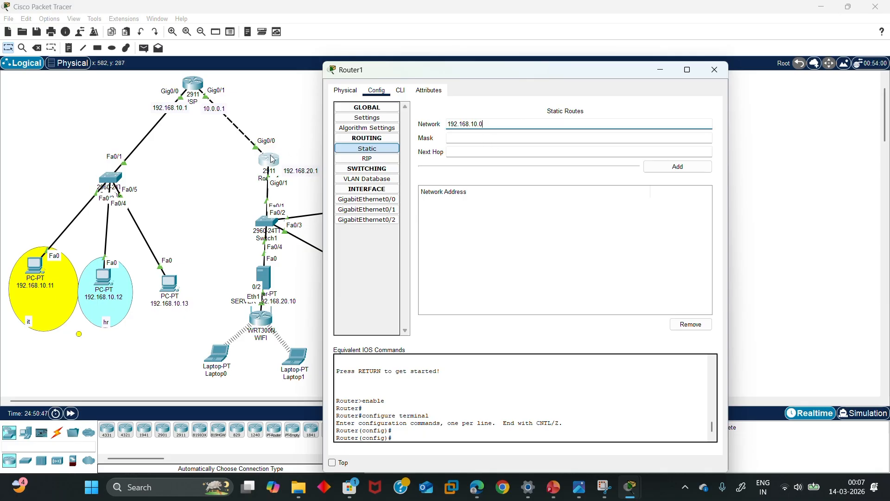
mouse_move(265, 158)
mouse_down()
mouse_move(271, 144)
mouse_move(277, 155)
mouse_move(265, 161)
mouse_up()
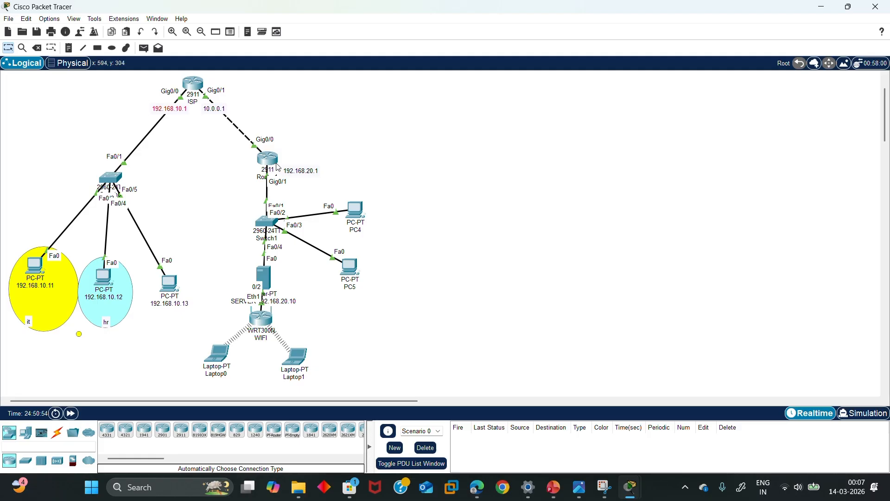
drag(183, 113, 172, 113)
click(268, 160)
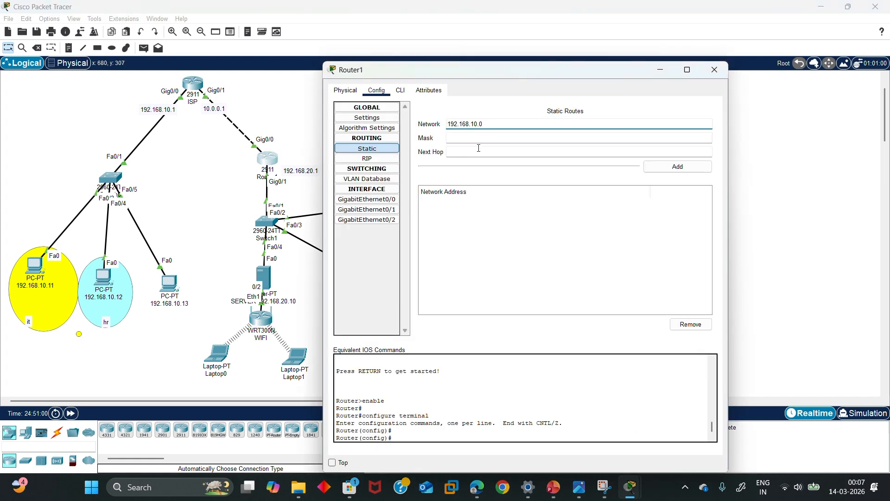
click(490, 138)
text(255.255.25)
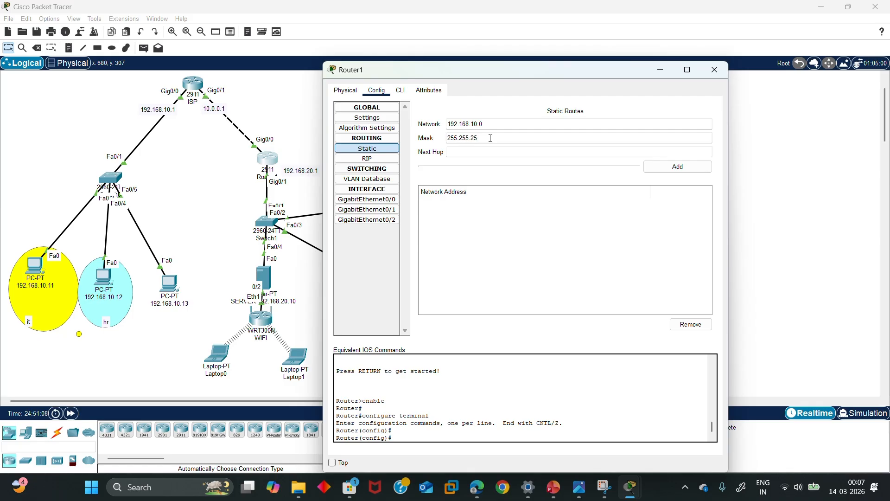
text(5.0)
click(487, 148)
text(10.0.0.1)
Add Router1's 192.168.10.0/24 route via 10.0.0.1, then tidy the ISP router's window and canvas labels
click(690, 171)
click(714, 70)
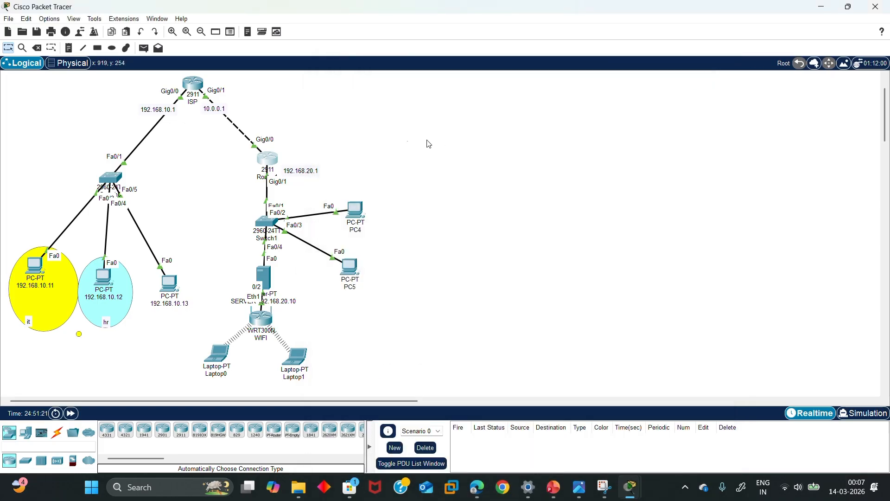
click(193, 83)
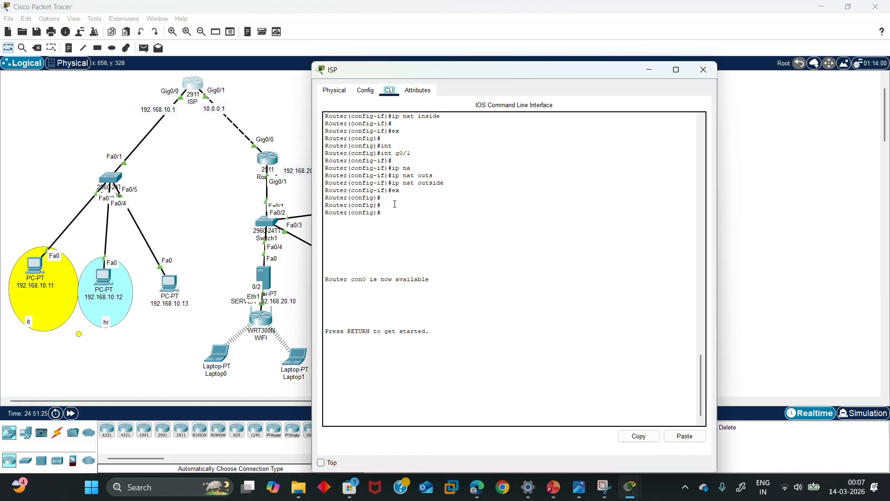
click(366, 91)
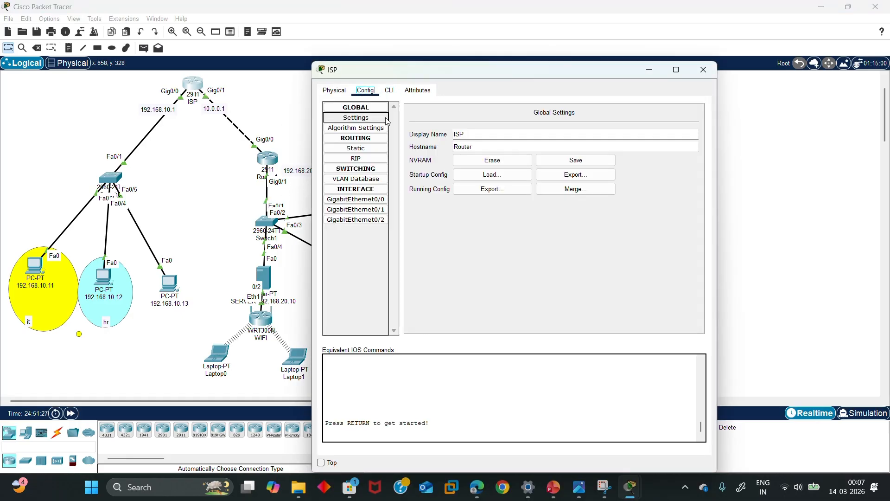
click(356, 148)
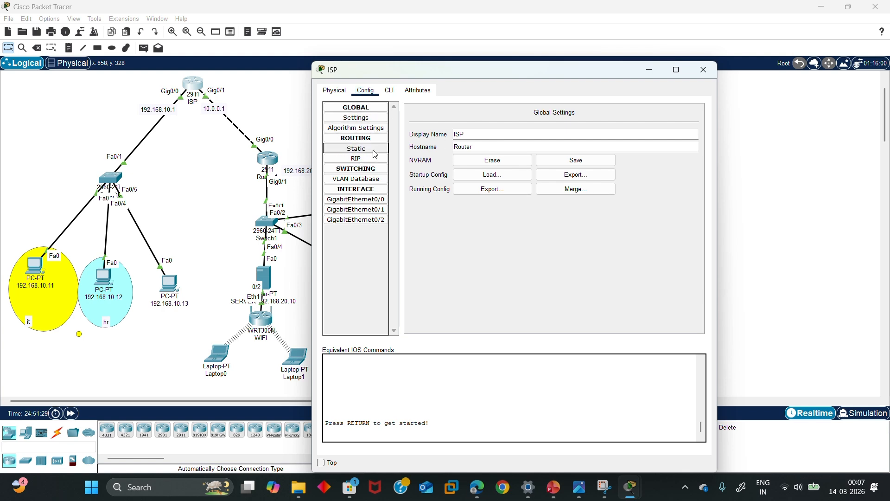
click(497, 124)
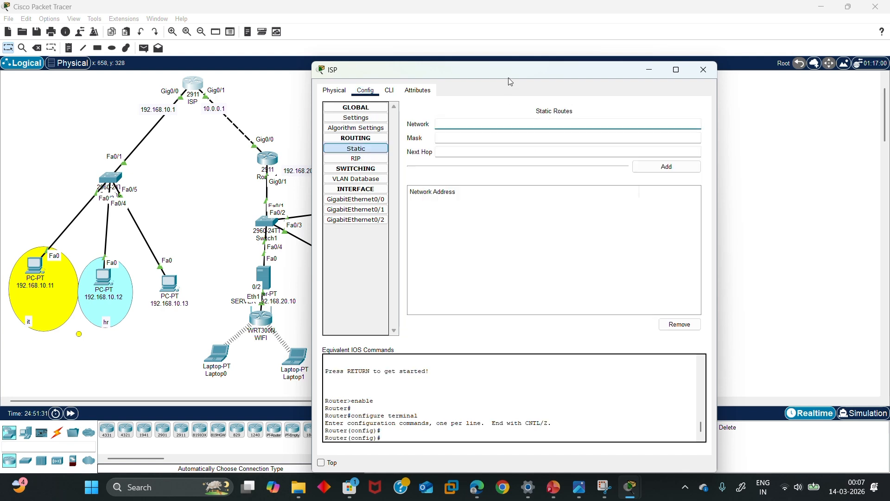
drag(508, 77, 644, 90)
mouse_move(194, 84)
mouse_down()
mouse_move(201, 87)
mouse_move(190, 89)
mouse_up()
mouse_move(293, 170)
mouse_down()
mouse_move(324, 155)
mouse_move(294, 172)
mouse_up()
click(190, 88)
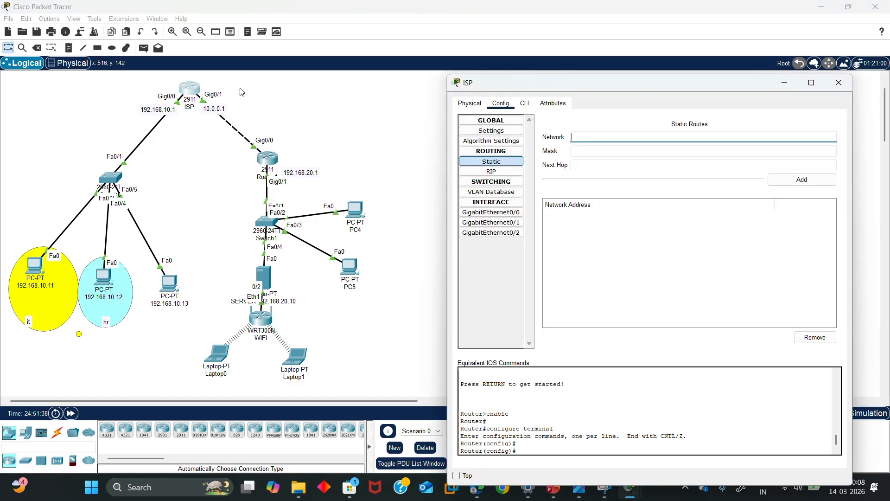
Add ISP static route 192.168.20.0, mask 255.255.255.0, next hop 10.0.0.2, and close
click(592, 137)
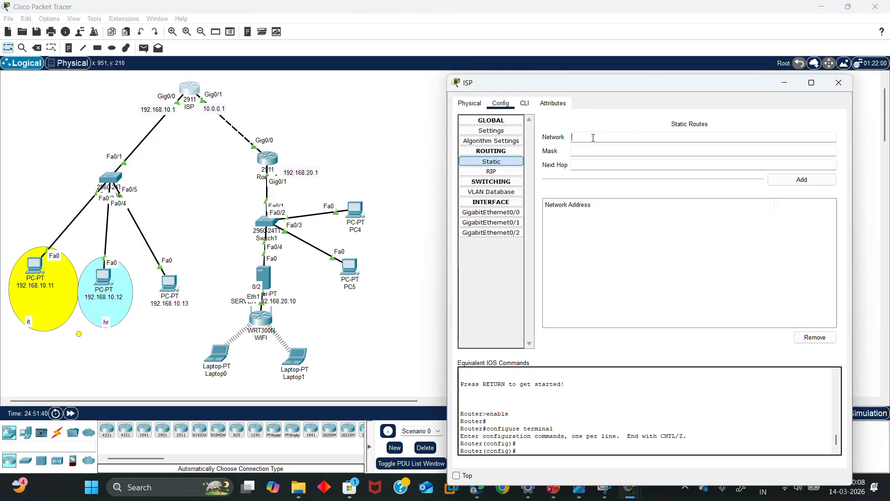
text(192.168)
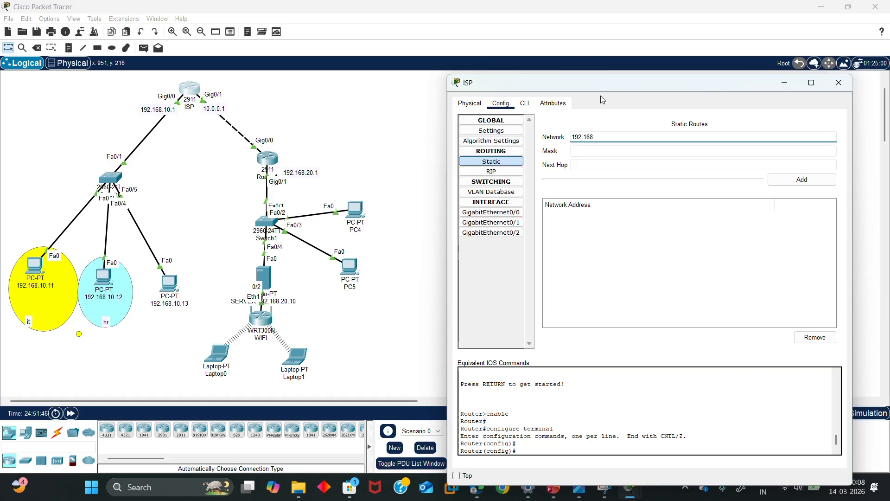
text(.20.0)
click(610, 150)
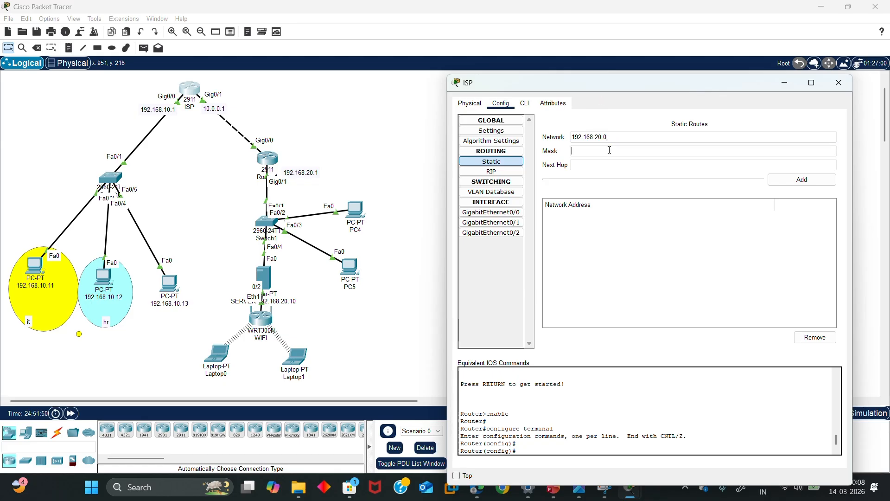
text(255.255.255.0)
click(603, 166)
text(10.0.0.2)
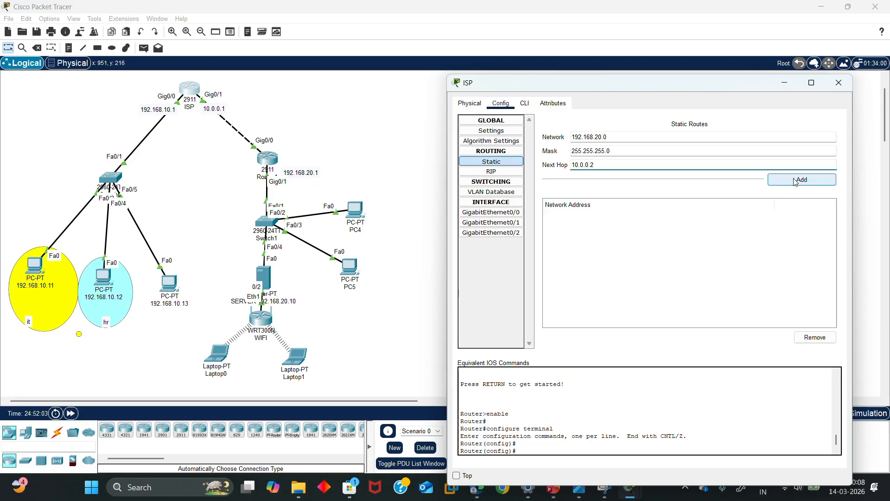
click(796, 182)
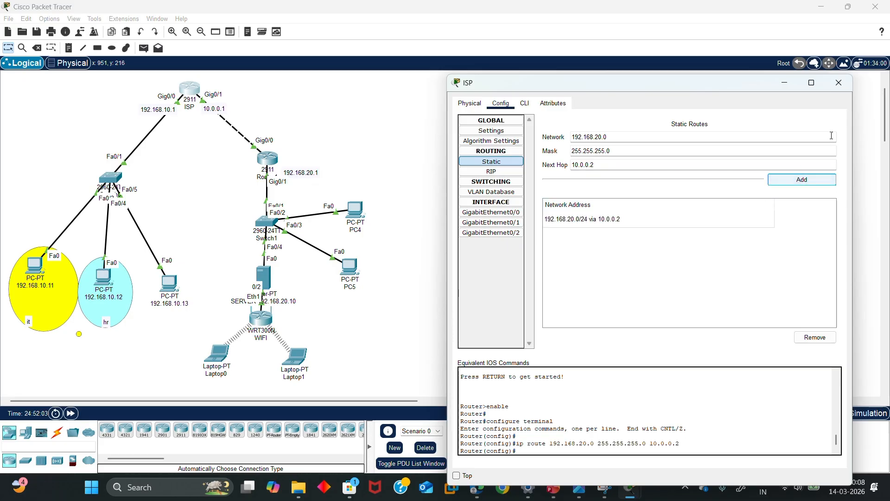
click(839, 84)
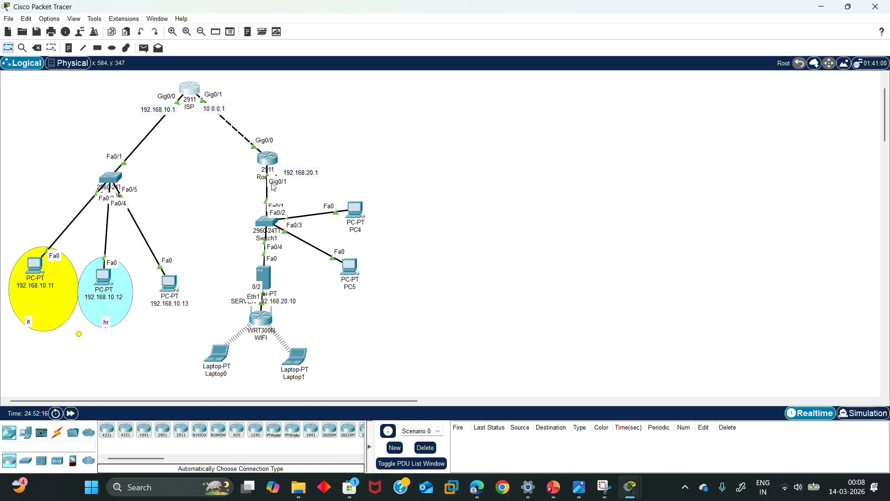
Ping 192.168.10.11 from PC4 twice, fast-forwarding time; every request times out
click(355, 217)
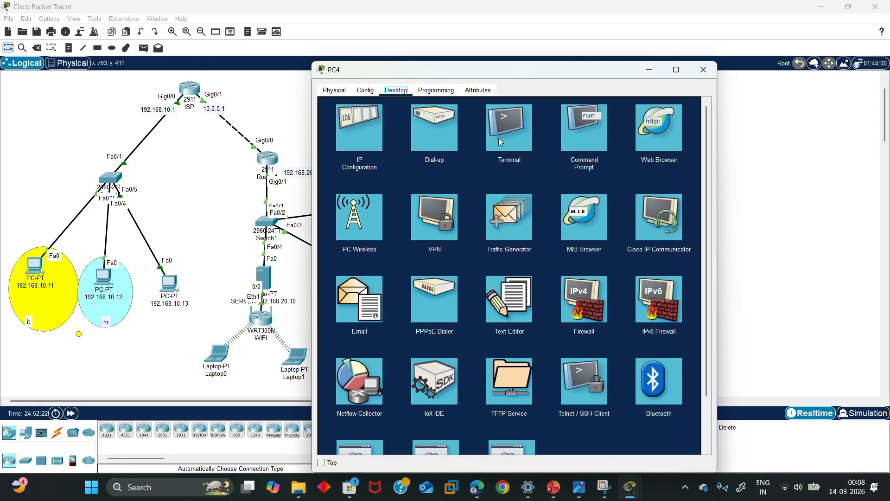
click(585, 148)
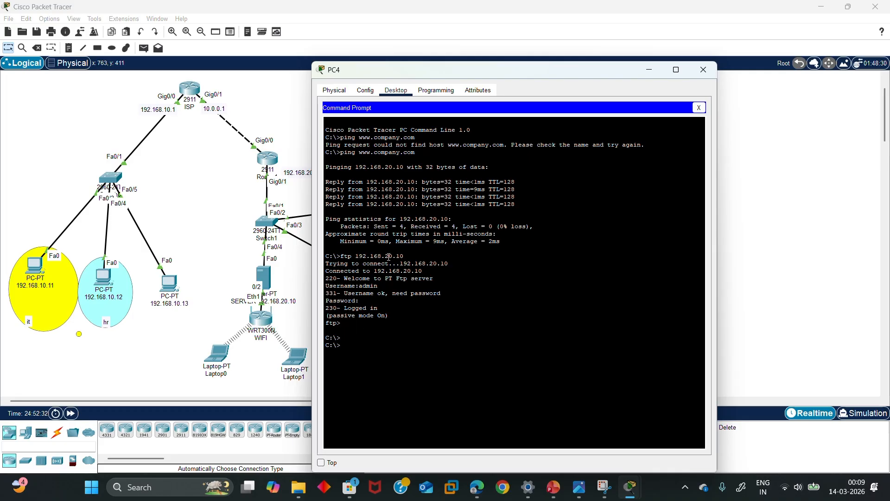
text(ping 192.168.10.11)
key(Return)
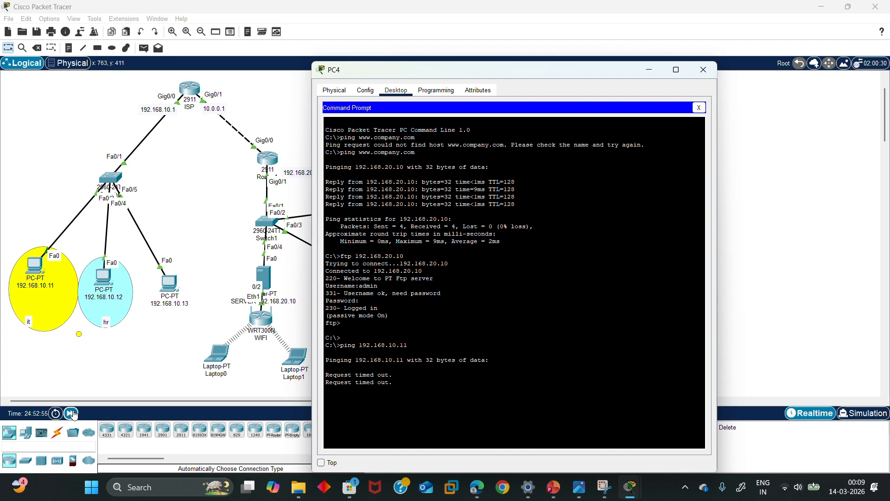
click(72, 412)
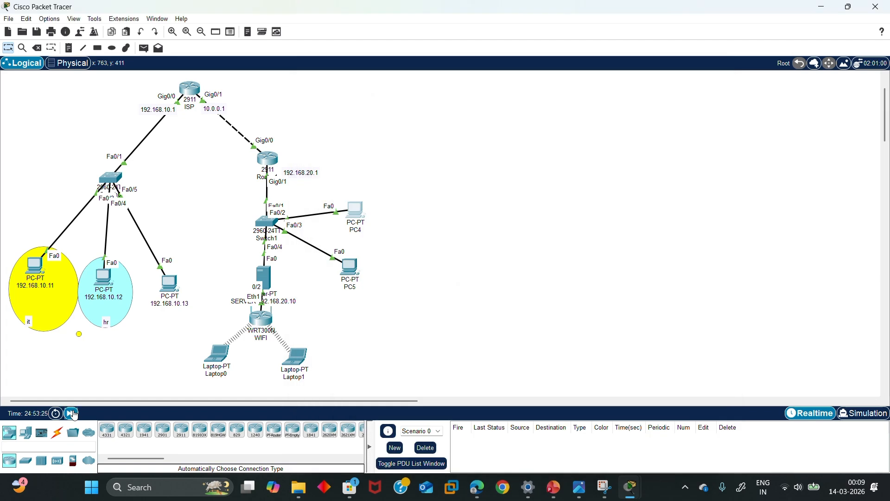
click(356, 212)
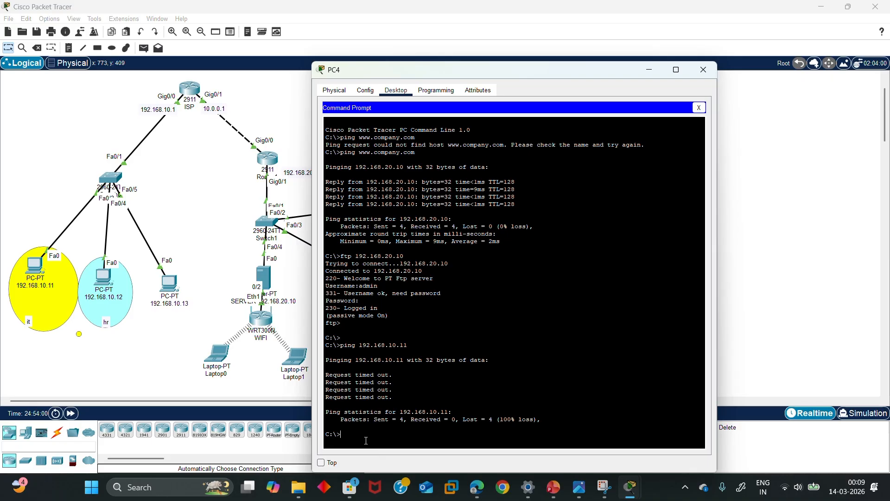
key(Up)
key(Return)
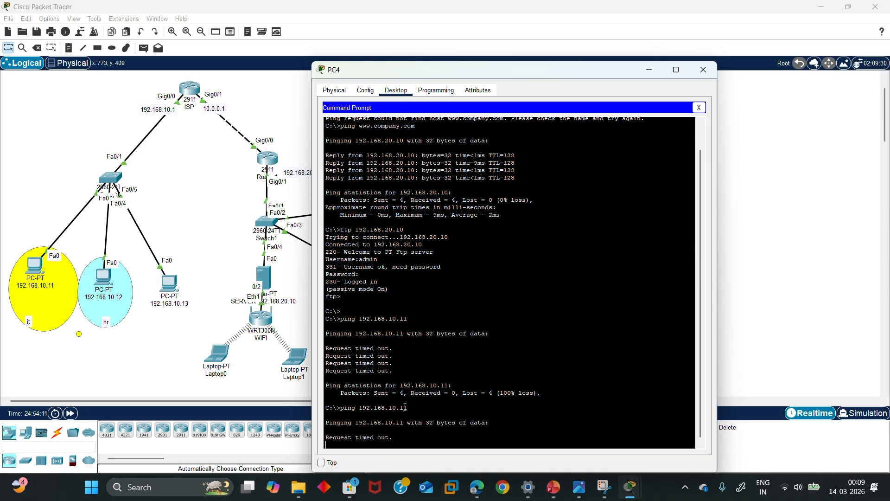
click(703, 69)
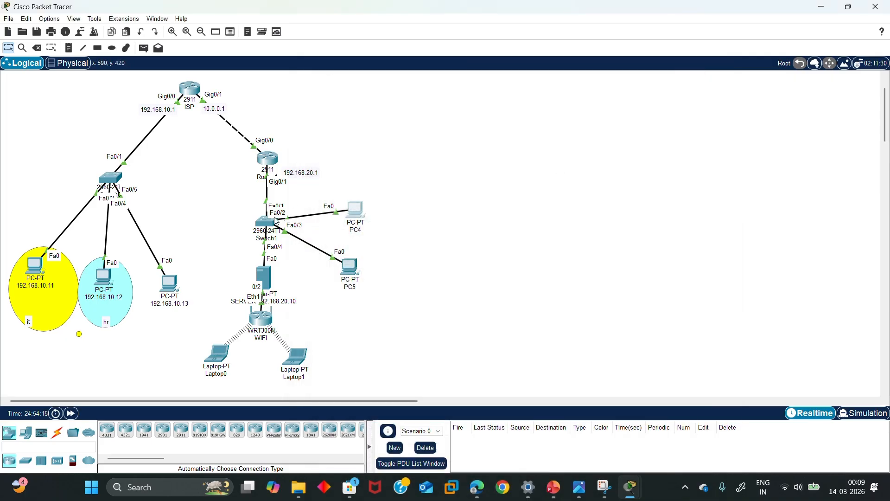
Reposition Switch1 and the PC, then ping 192.168.10.12 from PC 192.168.10.11, which times out
mouse_move(261, 226)
mouse_down()
mouse_move(292, 223)
mouse_move(245, 216)
mouse_move(268, 215)
mouse_up()
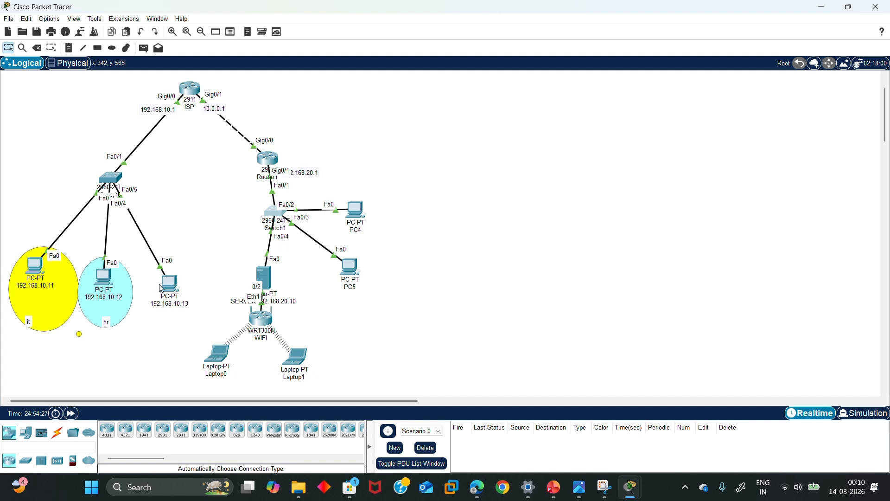
drag(32, 270, 38, 276)
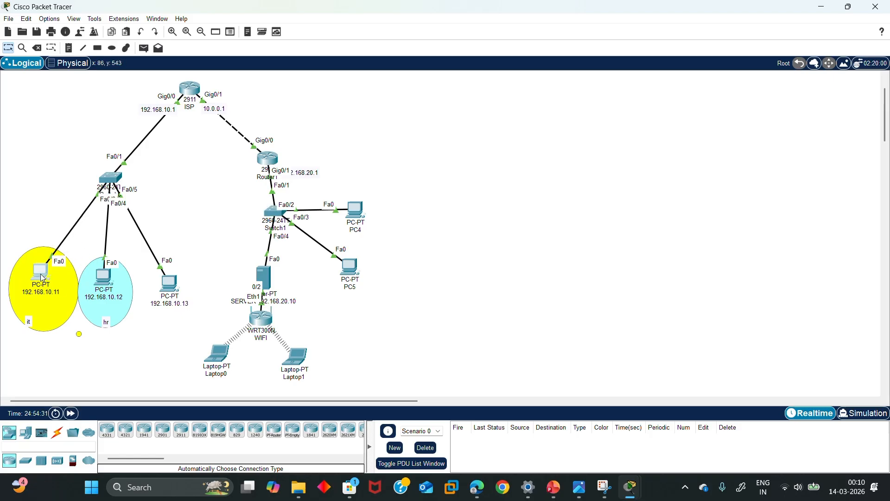
click(40, 274)
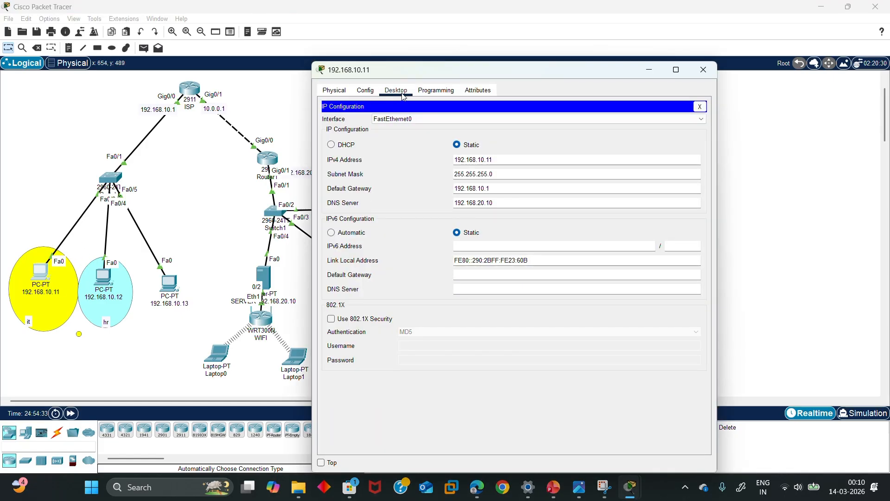
click(699, 107)
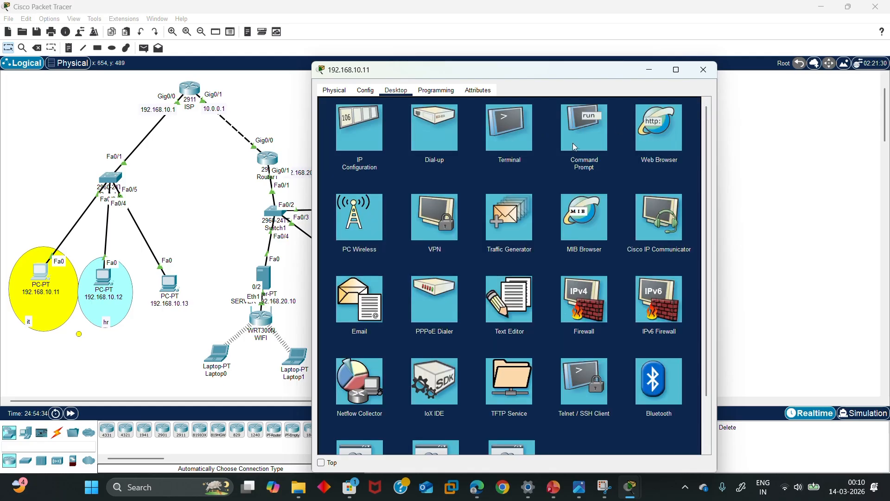
click(575, 147)
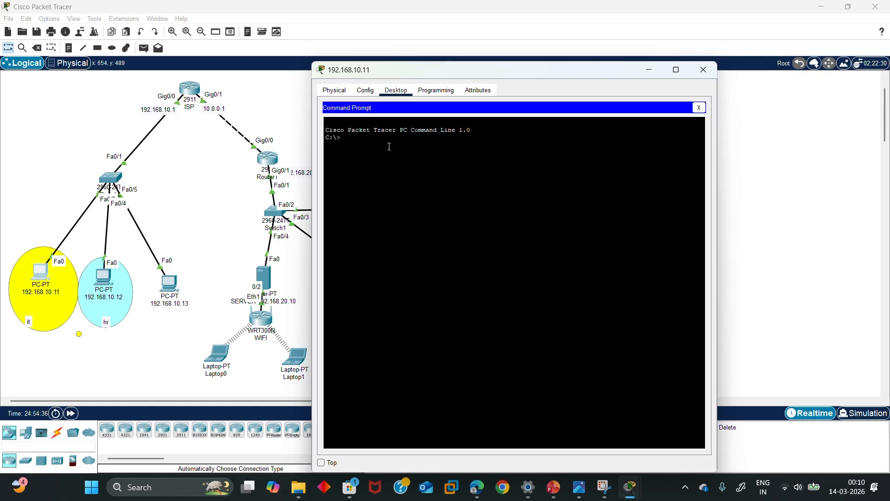
text(ping 192.168.10.12)
key(Return)
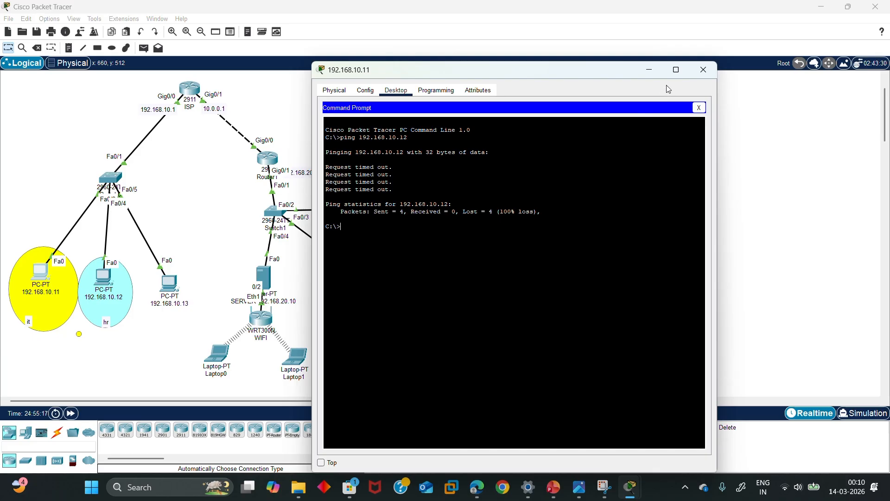
click(648, 70)
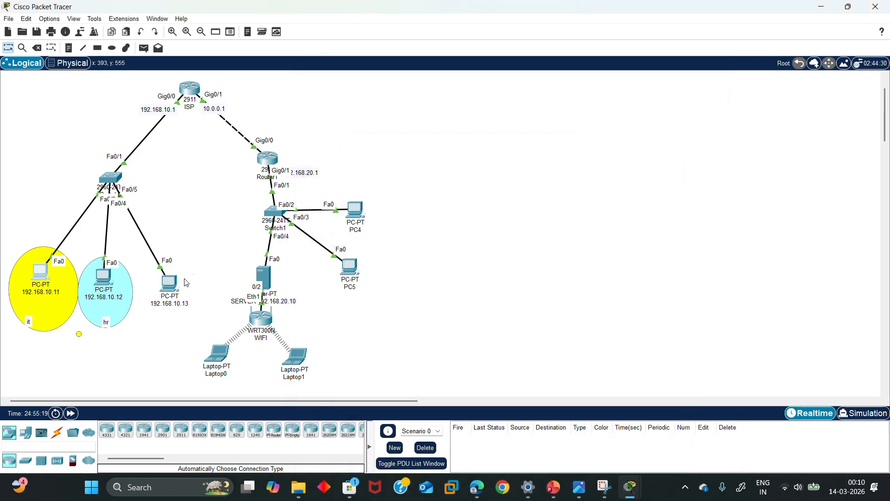
On PC 192.168.10.13's Command Prompt, start typing 'ping 192.168.20' and move the window aside
click(172, 283)
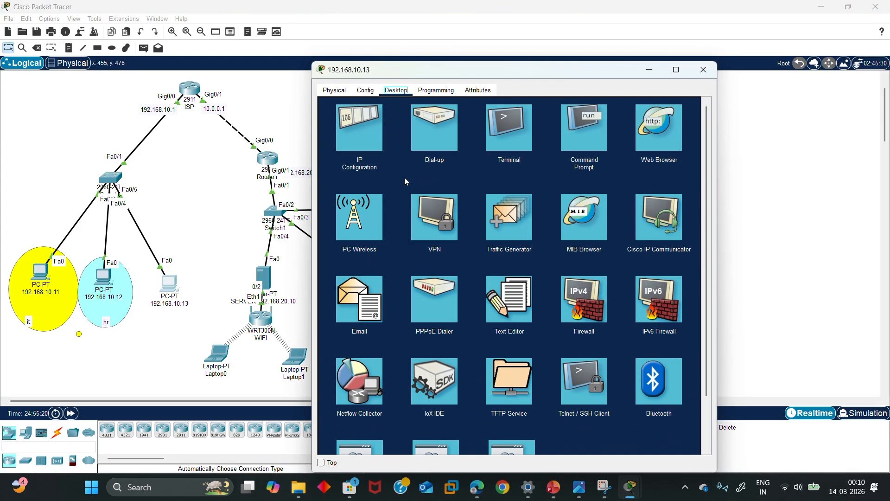
click(563, 143)
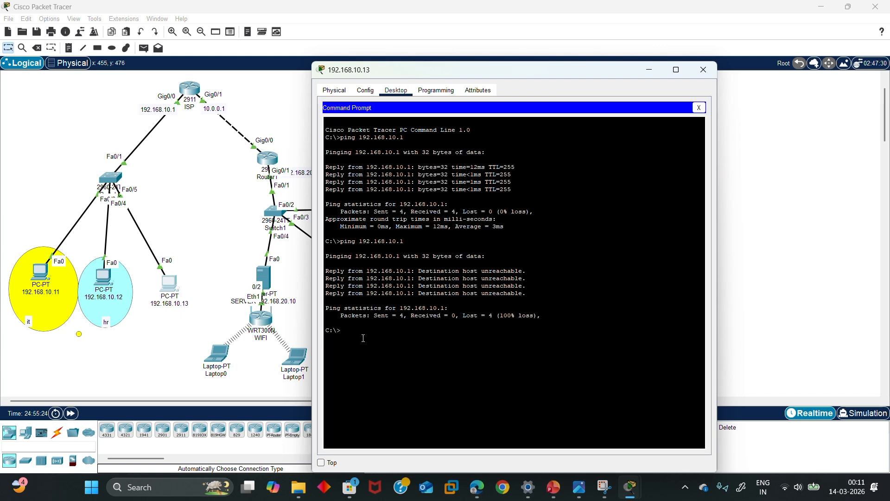
text(ping 192.168.20.)
drag(477, 74, 636, 107)
Confirm PC4's DHCP address is 192.168.20.3, close PC4, and return to PC 192.168.10.13's prompt
click(355, 211)
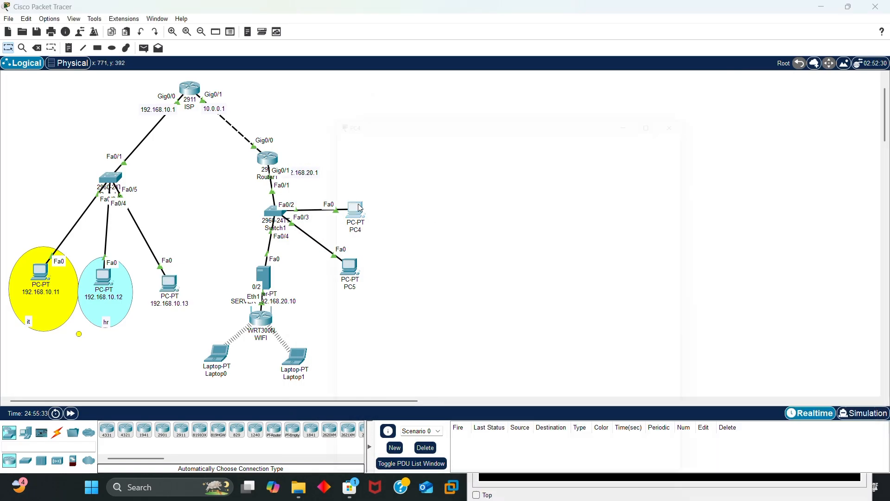
click(372, 164)
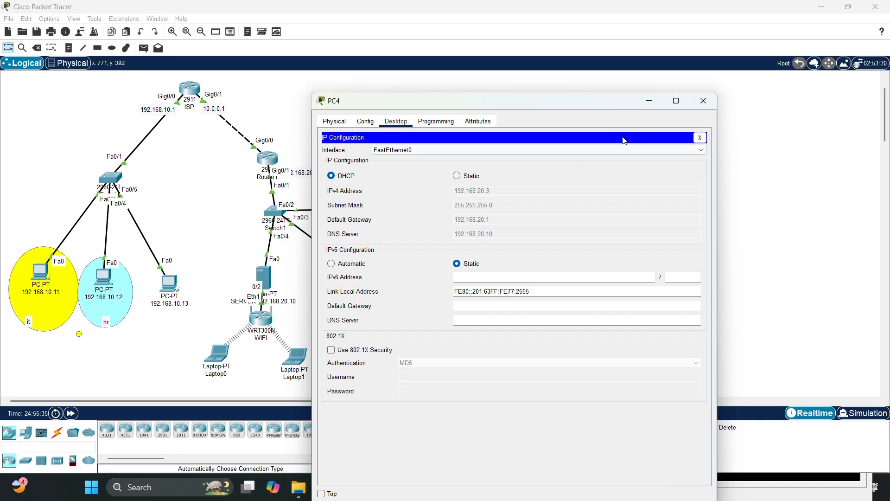
click(658, 106)
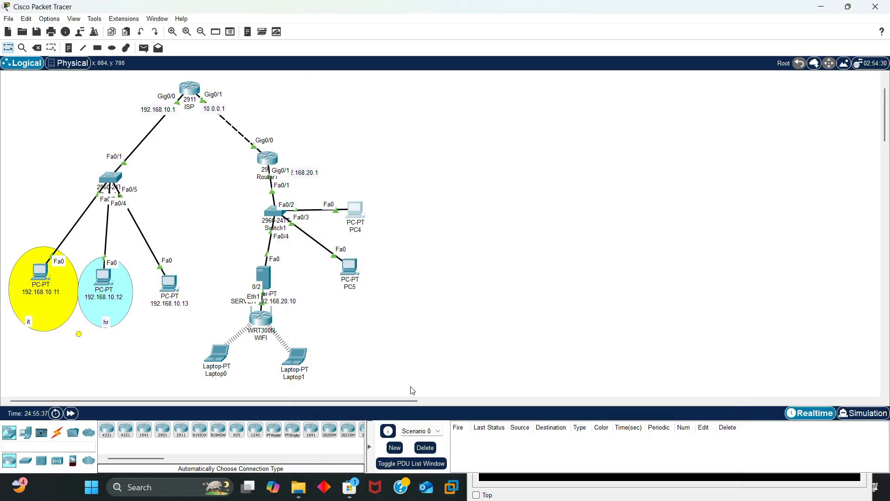
click(355, 211)
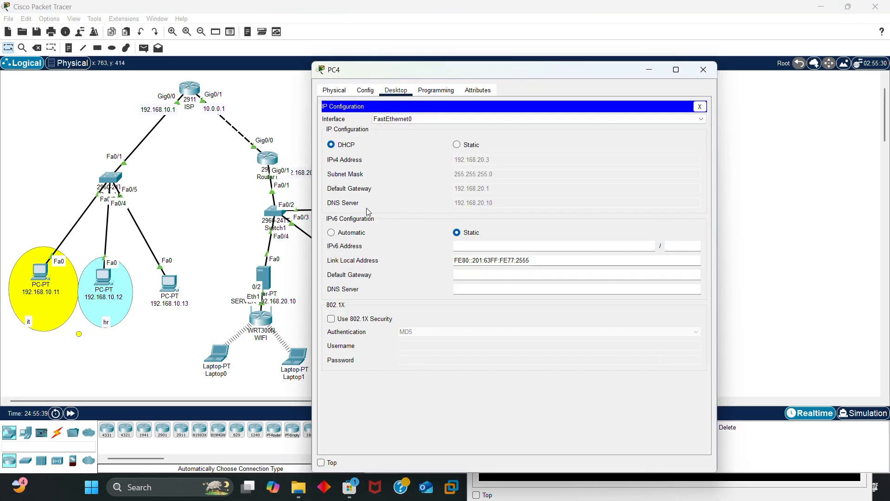
click(704, 69)
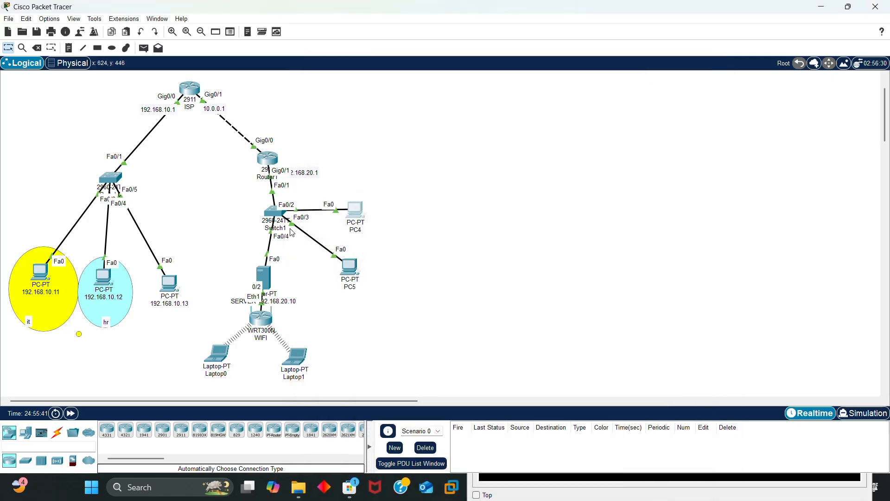
click(162, 285)
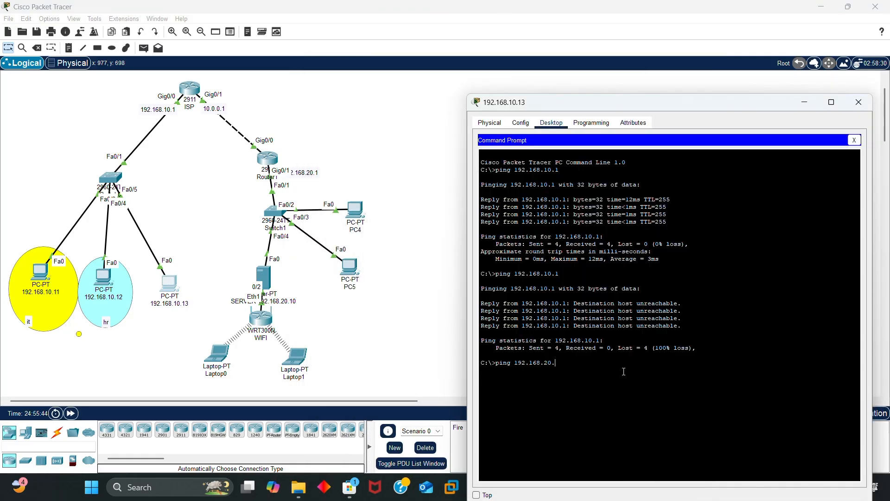
Finish and run the ping to 192.168.20.3, which reports destination host unreachable
text(3)
key(Return)
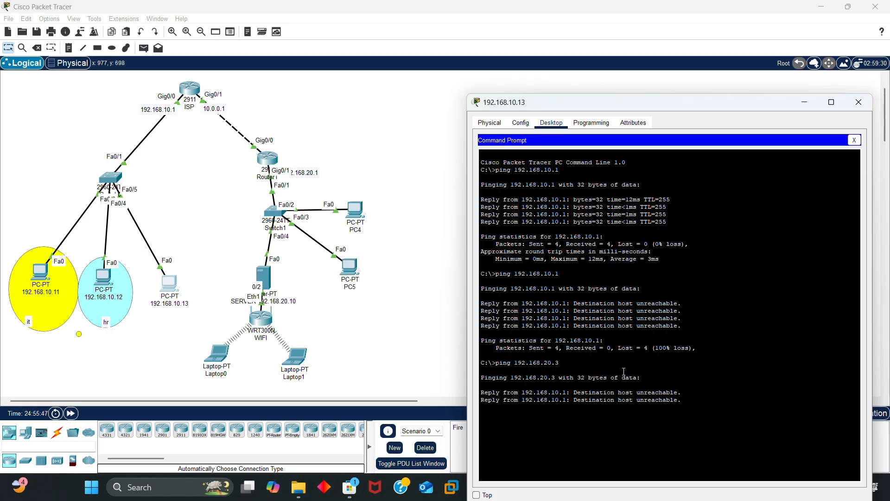
drag(685, 415, 566, 386)
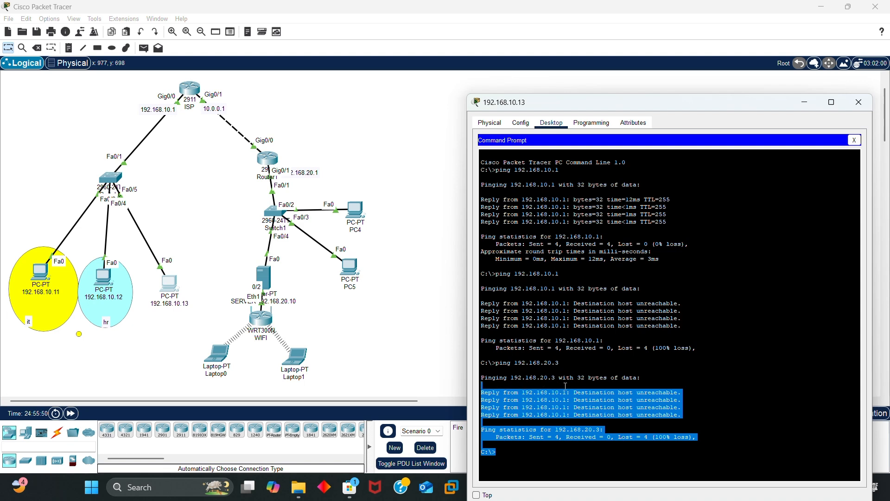
click(723, 414)
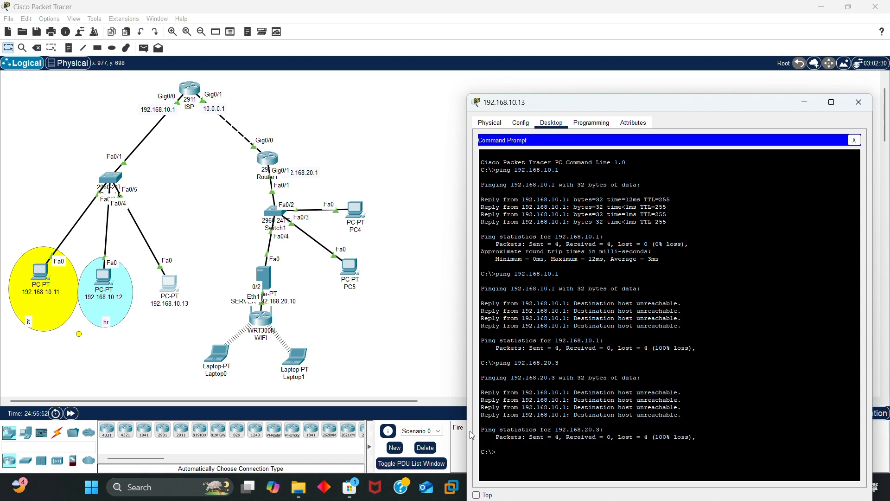
click(176, 292)
text(ping www)
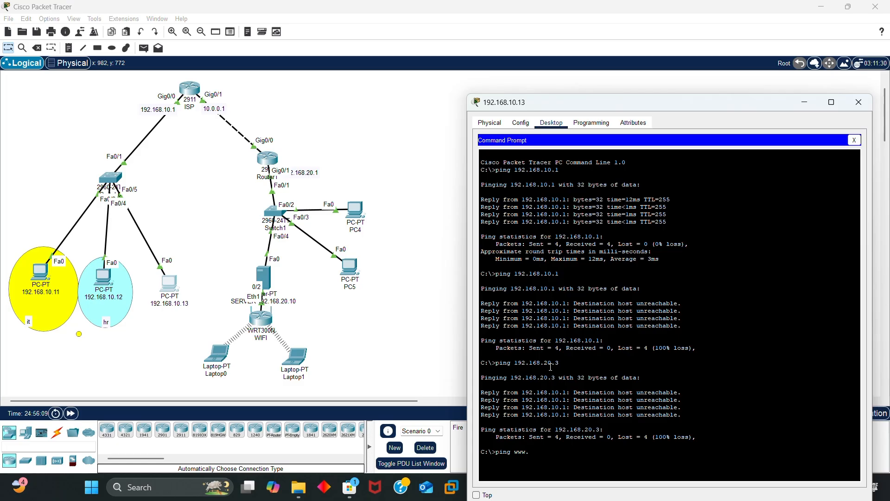
text(.c)
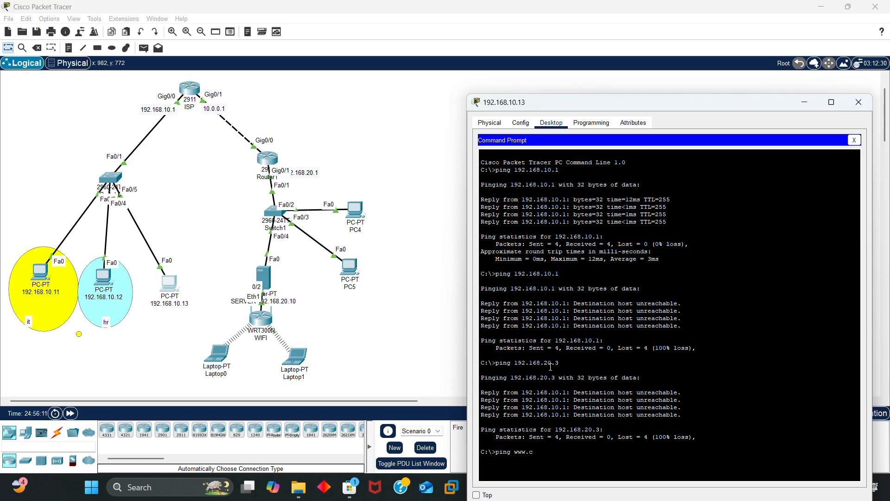
text(pompany.com)
key(Return)
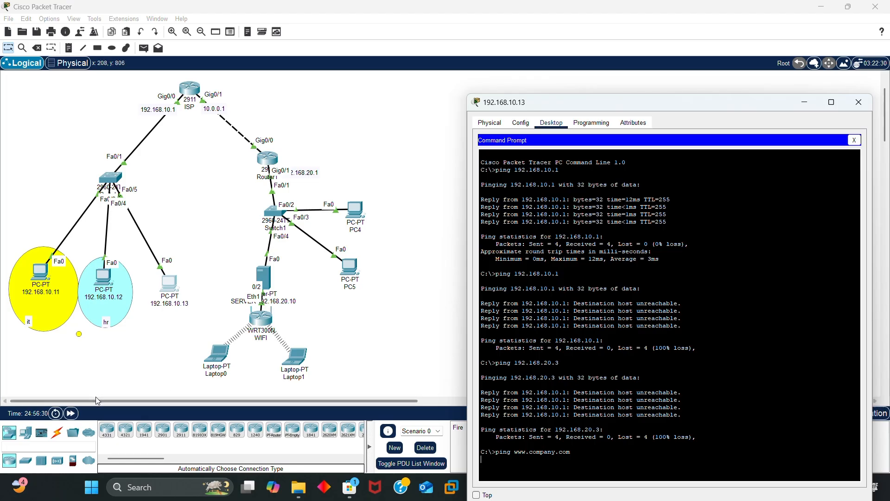
click(72, 414)
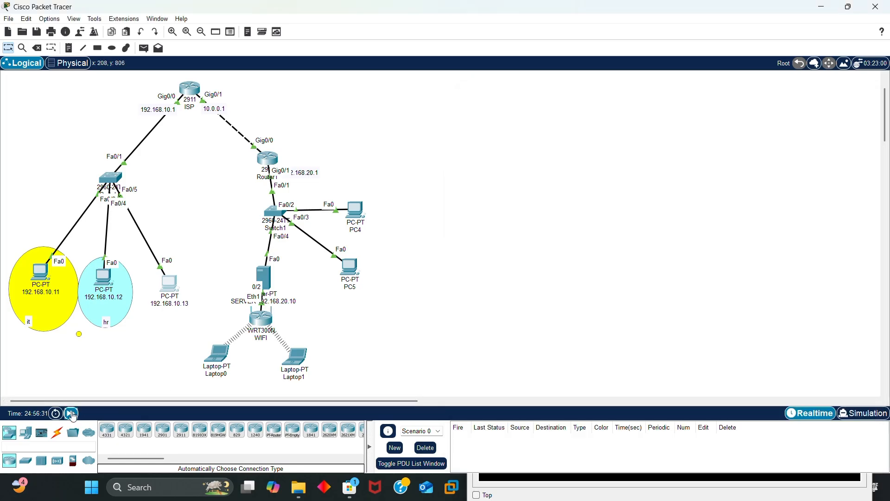
Add a fresh prompt line on PC 192.168.10.13, then nudge the PC and ISP router slightly
click(170, 296)
key(Return)
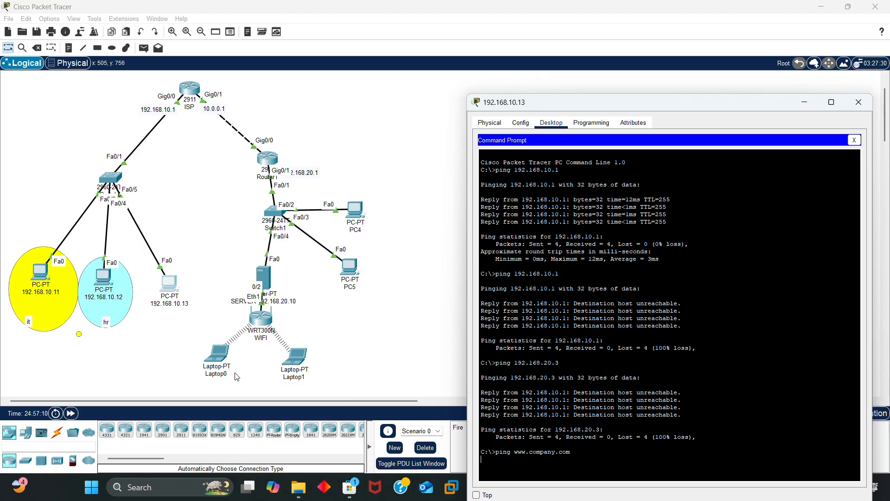
mouse_move(174, 289)
mouse_down()
mouse_move(198, 275)
mouse_move(174, 280)
mouse_move(180, 303)
mouse_move(163, 282)
mouse_move(169, 291)
mouse_up()
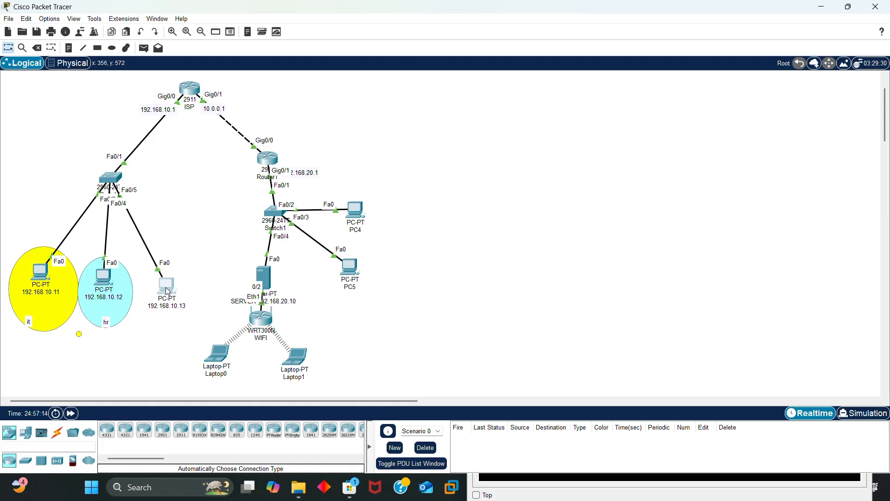
drag(193, 92, 191, 90)
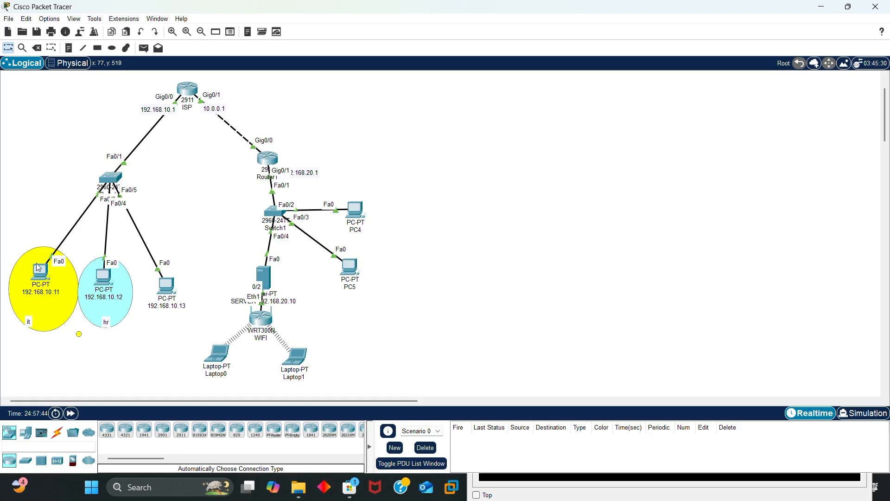
Select then deselect the 'it' area ellipse, and switch to PowerPoint's blank slide 37
click(44, 301)
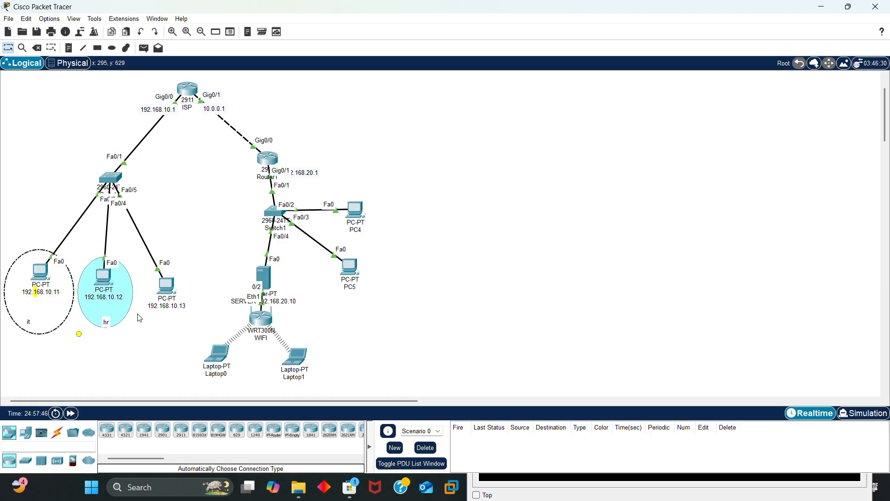
click(124, 316)
click(120, 349)
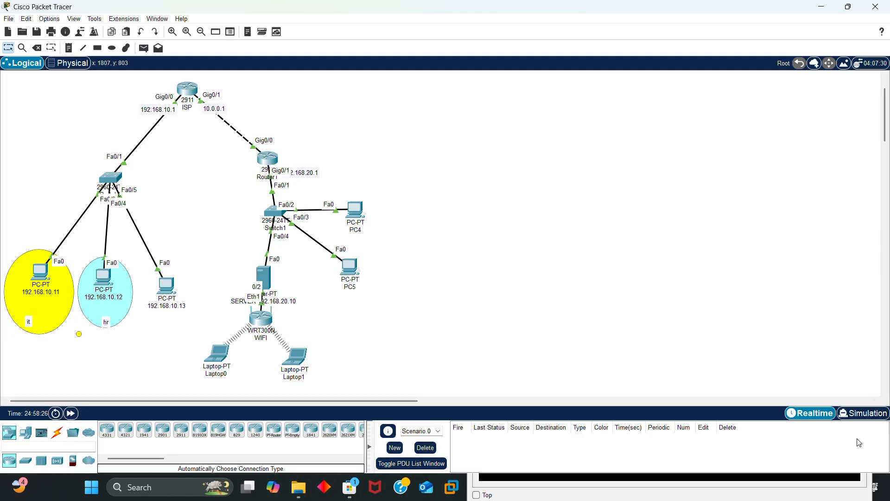
click(385, 21)
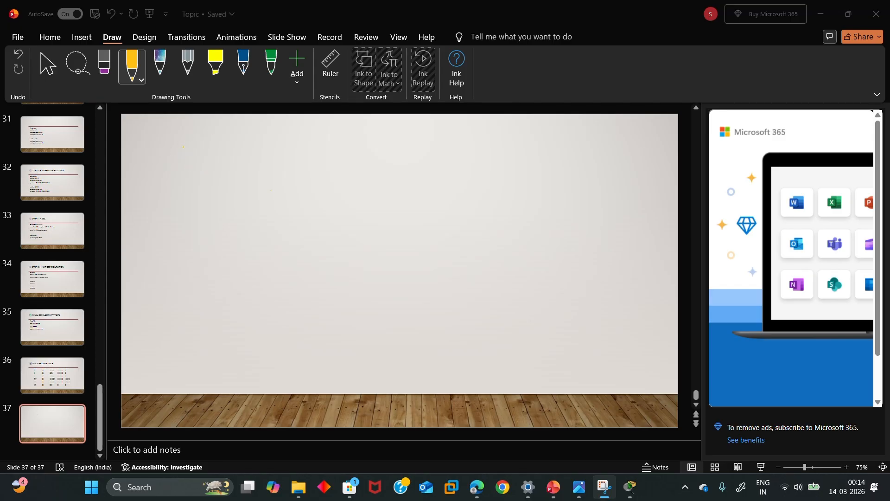
Change the Draw pen colour from yellow to black
mouse_move(180, 135)
mouse_down()
mouse_move(184, 157)
mouse_move(211, 145)
mouse_up()
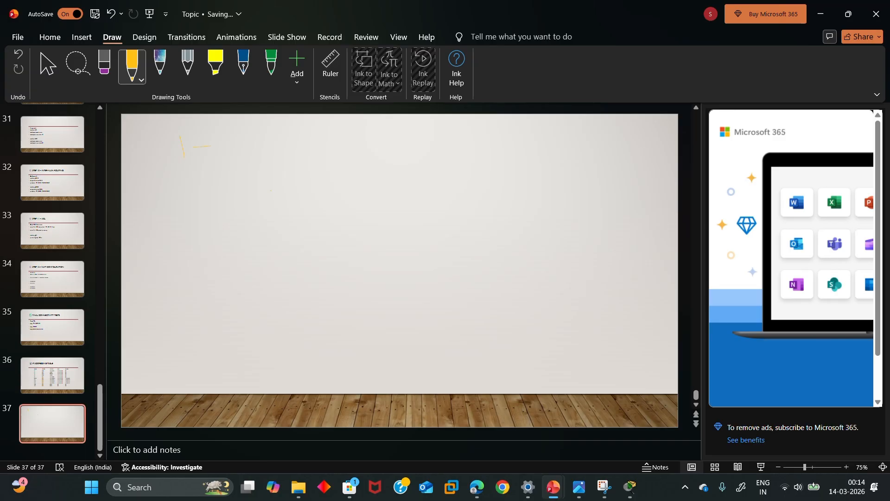
click(141, 80)
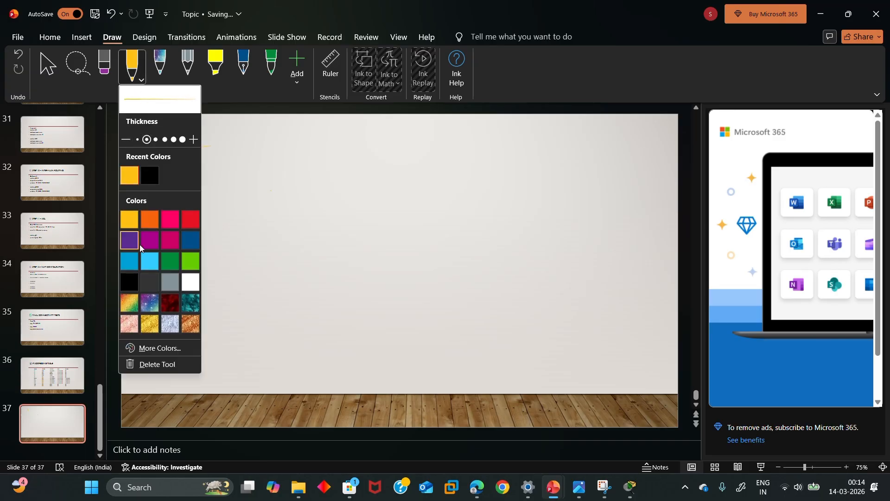
click(130, 279)
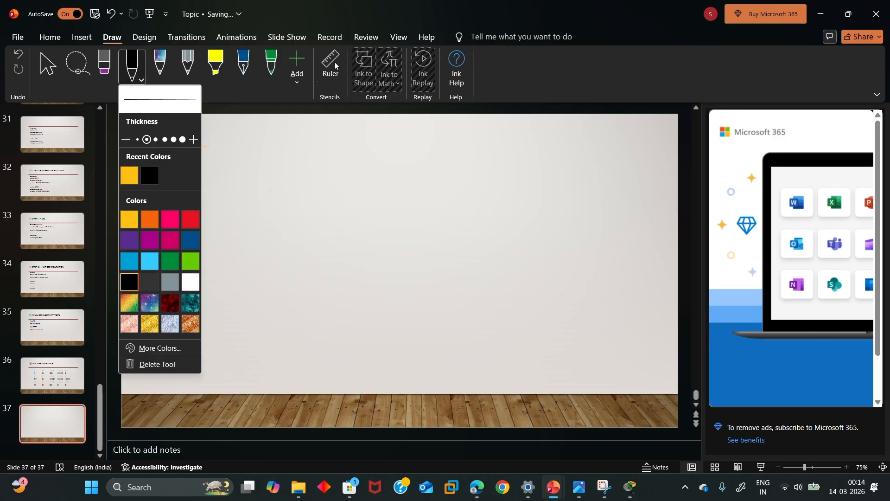
click(269, 137)
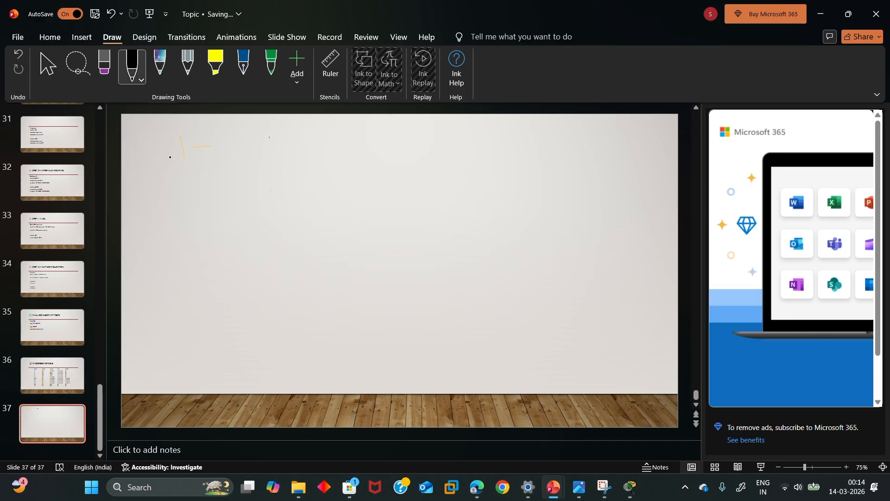
Handwrite '1-19 → 20th → Complete revise' on the first line, underlining 'Complete revise'
drag(158, 175, 162, 202)
mouse_move(174, 185)
mouse_down()
mouse_move(204, 193)
mouse_move(260, 179)
mouse_move(306, 192)
mouse_move(324, 179)
mouse_up()
mouse_move(340, 162)
mouse_down()
mouse_move(341, 178)
mouse_move(351, 168)
mouse_up()
click(374, 179)
mouse_move(352, 163)
mouse_down()
mouse_move(367, 178)
mouse_move(422, 181)
mouse_up()
drag(428, 173, 478, 182)
mouse_move(485, 165)
mouse_down()
mouse_move(498, 174)
mouse_move(492, 186)
mouse_up()
mouse_move(505, 166)
mouse_down()
mouse_move(504, 186)
mouse_move(523, 186)
mouse_up()
mouse_move(533, 182)
mouse_down()
mouse_move(617, 169)
mouse_move(630, 181)
mouse_up()
mouse_move(633, 181)
mouse_down()
mouse_move(645, 170)
mouse_move(662, 183)
mouse_up()
drag(380, 196, 588, 211)
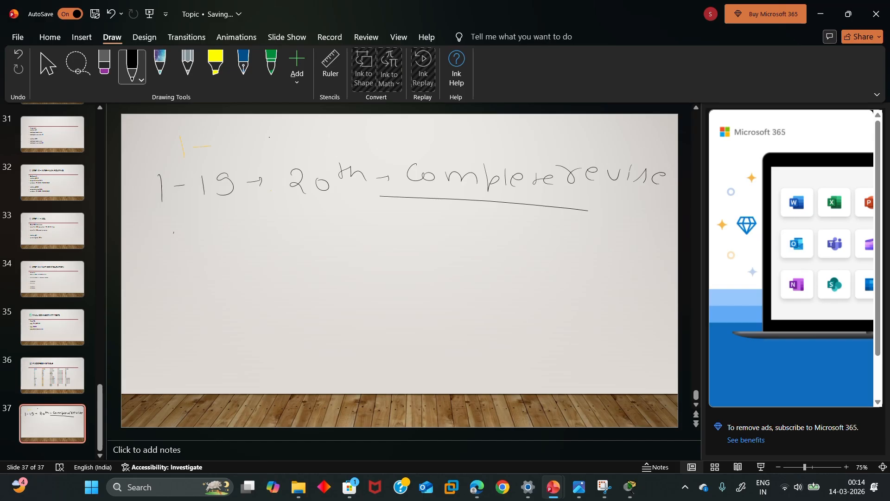
Write 'Acche Youtube' on the second line, underlining Acche and circling Youtube
mouse_move(170, 251)
mouse_down()
mouse_move(186, 249)
mouse_move(185, 239)
mouse_move(210, 245)
mouse_up()
mouse_move(229, 233)
mouse_down()
mouse_move(230, 246)
mouse_move(273, 235)
mouse_move(278, 242)
mouse_up()
drag(149, 260, 261, 257)
drag(320, 220, 344, 236)
mouse_move(353, 226)
mouse_down()
mouse_move(343, 250)
mouse_move(369, 233)
mouse_move(398, 244)
mouse_up()
mouse_move(416, 224)
mouse_down()
mouse_move(414, 244)
mouse_move(443, 232)
mouse_move(477, 242)
mouse_up()
mouse_move(327, 221)
mouse_down()
mouse_move(483, 253)
mouse_move(324, 221)
mouse_up()
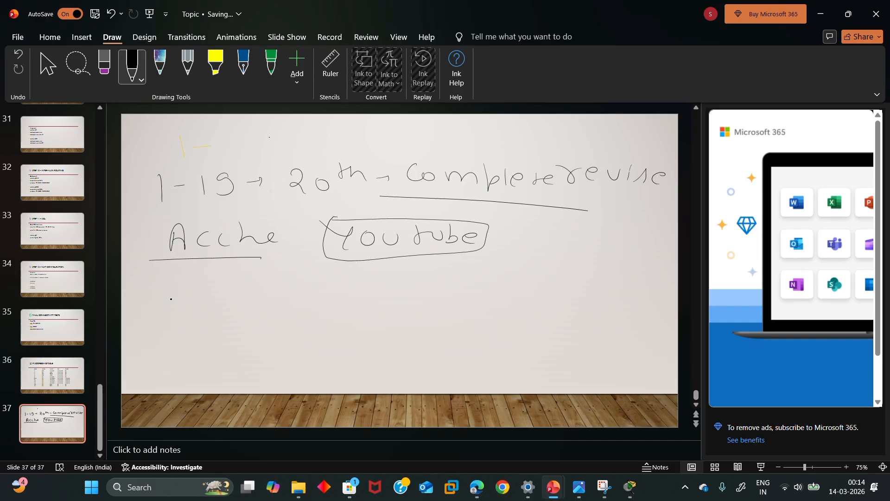
Write 'Concept clear → Networking' on the third line, underlining 'clear'
drag(173, 293, 170, 319)
drag(185, 306, 232, 319)
mouse_move(246, 308)
mouse_down()
mouse_move(254, 301)
mouse_move(260, 320)
mouse_up()
mouse_move(273, 291)
mouse_down()
mouse_move(262, 321)
mouse_move(287, 312)
mouse_up()
drag(358, 297, 433, 308)
mouse_move(311, 331)
mouse_down()
mouse_move(420, 322)
mouse_move(472, 293)
mouse_up()
mouse_move(482, 286)
mouse_down()
mouse_move(479, 302)
mouse_move(519, 280)
mouse_move(548, 298)
mouse_up()
mouse_move(549, 285)
mouse_down()
mouse_move(568, 293)
mouse_move(580, 287)
mouse_up()
mouse_move(589, 284)
mouse_down()
mouse_move(583, 292)
mouse_move(631, 286)
mouse_up()
drag(636, 275, 657, 287)
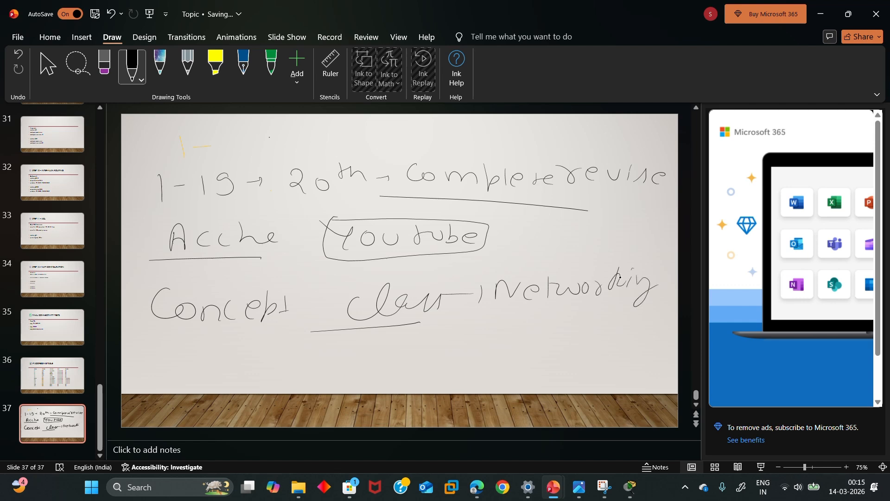
Add circled 'Basic' and 'Advance' notes, with an arrow from Youtube
drag(491, 254, 534, 246)
drag(491, 267, 507, 264)
drag(543, 241, 545, 258)
mouse_move(542, 239)
mouse_down()
mouse_move(556, 248)
mouse_move(547, 262)
mouse_up()
mouse_move(570, 244)
mouse_down()
mouse_move(566, 257)
mouse_move(583, 258)
mouse_up()
mouse_move(587, 240)
mouse_down()
mouse_move(587, 258)
mouse_move(597, 254)
mouse_up()
drag(615, 242, 607, 256)
mouse_move(534, 246)
mouse_down()
mouse_move(611, 229)
mouse_move(537, 262)
mouse_move(540, 302)
mouse_move(539, 293)
mouse_move(501, 337)
mouse_move(516, 338)
mouse_up()
mouse_move(536, 326)
mouse_down()
mouse_move(533, 336)
mouse_move(542, 337)
mouse_up()
mouse_move(547, 326)
mouse_down()
mouse_move(579, 340)
mouse_move(634, 337)
mouse_up()
mouse_move(538, 303)
mouse_down()
mouse_move(528, 346)
mouse_move(641, 327)
mouse_move(545, 301)
mouse_move(505, 343)
mouse_up()
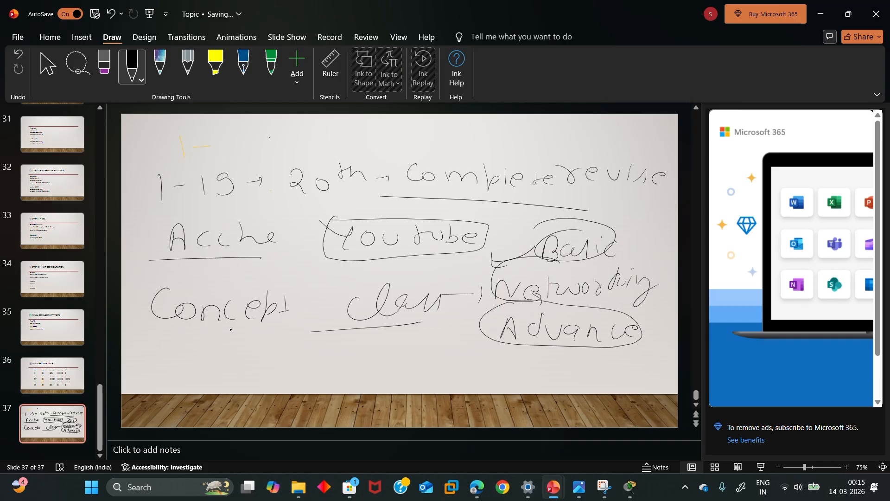
Ink a circled plus → circled 21–35 → Better below Concept, with a note underneath
mouse_move(193, 340)
mouse_down()
mouse_move(231, 338)
mouse_move(213, 351)
mouse_up()
mouse_move(226, 324)
mouse_down()
mouse_move(223, 363)
mouse_move(234, 325)
mouse_up()
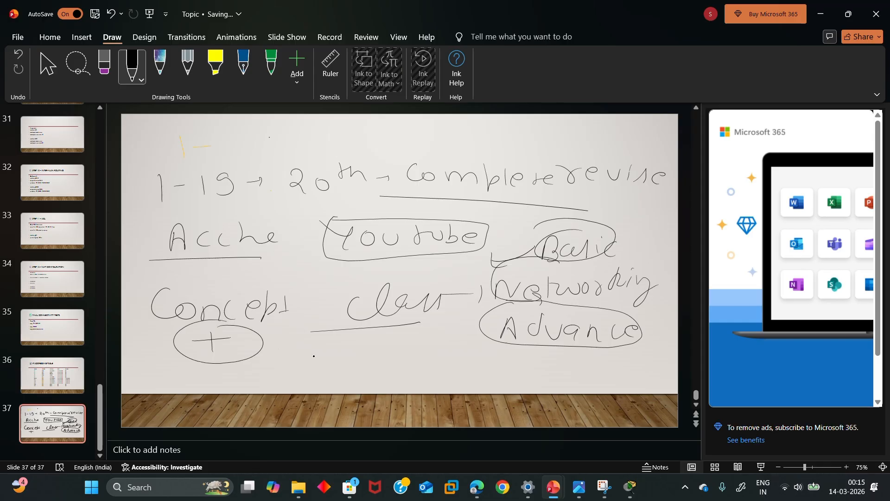
mouse_move(263, 358)
mouse_down()
mouse_move(302, 367)
mouse_move(327, 361)
mouse_move(346, 371)
mouse_move(382, 360)
mouse_up()
mouse_move(393, 351)
mouse_down()
mouse_move(406, 353)
mouse_move(392, 371)
mouse_up()
drag(422, 357, 418, 372)
mouse_move(315, 348)
mouse_down()
mouse_move(438, 357)
mouse_move(327, 380)
mouse_move(319, 349)
mouse_up()
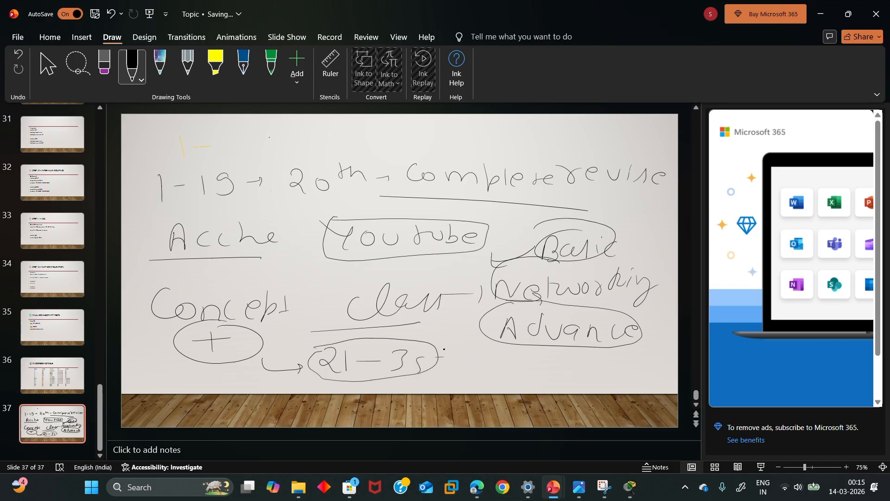
drag(446, 370, 520, 374)
mouse_move(533, 358)
mouse_down()
mouse_move(533, 373)
mouse_move(546, 373)
mouse_up()
mouse_move(530, 363)
mouse_down()
mouse_move(559, 362)
mouse_move(561, 374)
mouse_up()
drag(571, 363, 583, 366)
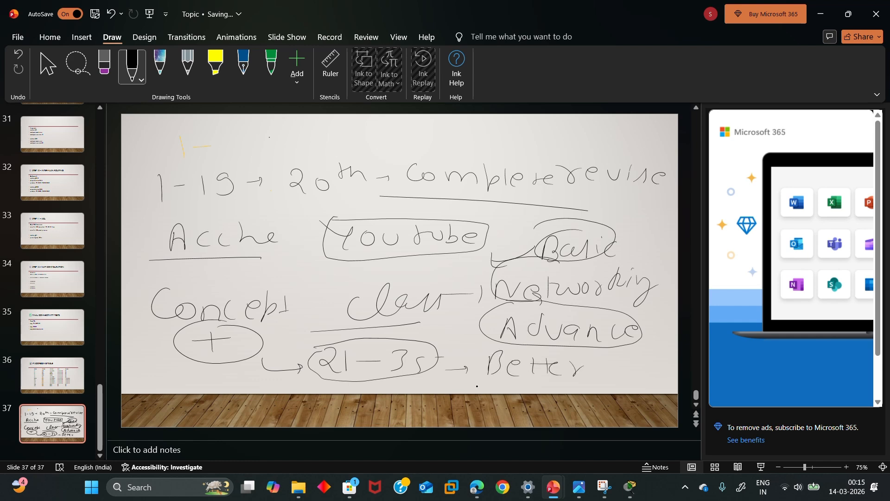
mouse_move(471, 382)
mouse_down()
mouse_move(454, 384)
mouse_move(473, 393)
mouse_move(494, 384)
mouse_up()
mouse_move(494, 384)
mouse_down()
mouse_move(574, 394)
mouse_move(590, 386)
mouse_up()
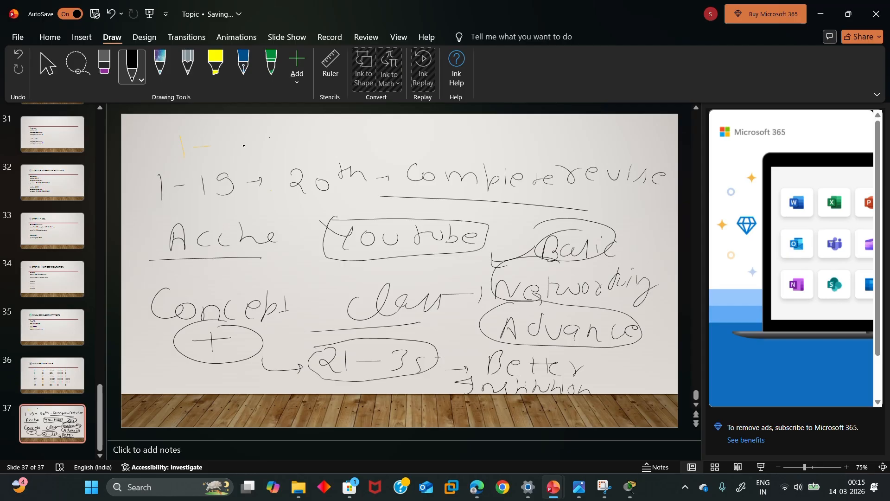
Write 'Daily → Analysis' at the top of the slide, underlining Analysis
mouse_move(202, 134)
mouse_down()
mouse_move(205, 152)
mouse_move(246, 150)
mouse_up()
mouse_move(256, 140)
mouse_down()
mouse_move(257, 150)
mouse_move(298, 155)
mouse_move(335, 142)
mouse_up()
drag(356, 127, 350, 148)
mouse_move(357, 126)
mouse_down()
mouse_move(365, 148)
mouse_move(364, 138)
mouse_up()
mouse_move(379, 137)
mouse_down()
mouse_move(380, 149)
mouse_move(404, 149)
mouse_up()
drag(408, 137, 419, 148)
mouse_move(422, 140)
mouse_down()
mouse_move(450, 138)
mouse_move(445, 151)
mouse_move(454, 139)
mouse_up()
drag(459, 140, 469, 151)
drag(366, 151, 463, 156)
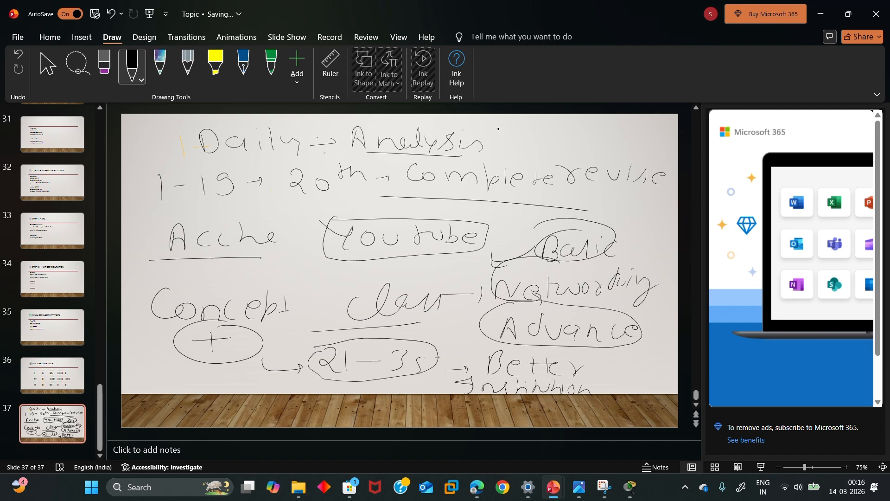
Add circled 'Next' and 'Like' after Analysis, plus a marked 'Share' below revise
mouse_move(508, 152)
mouse_down()
mouse_move(526, 135)
mouse_move(572, 152)
mouse_up()
mouse_move(572, 138)
mouse_down()
mouse_move(557, 154)
mouse_move(584, 147)
mouse_up()
drag(580, 142, 596, 141)
mouse_move(486, 154)
mouse_down()
mouse_move(545, 162)
mouse_move(504, 132)
mouse_move(605, 150)
mouse_up()
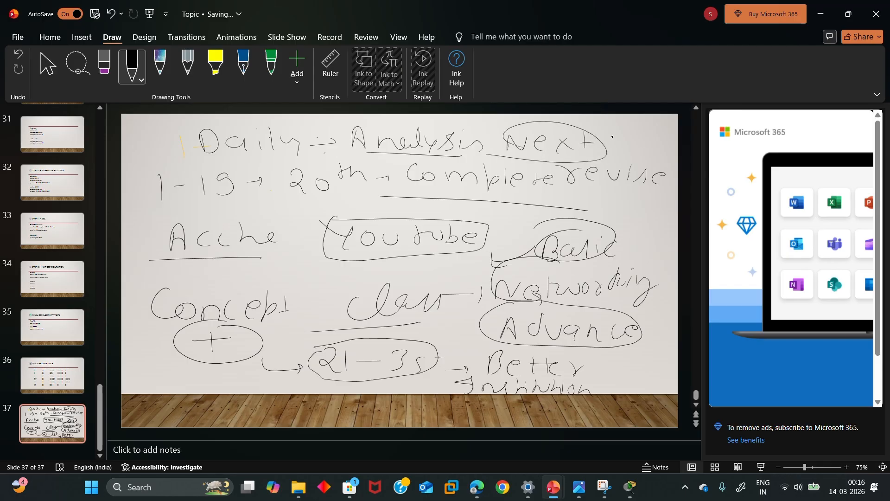
mouse_move(609, 126)
mouse_down()
mouse_move(625, 145)
mouse_move(648, 149)
mouse_move(662, 139)
mouse_up()
drag(579, 151, 639, 150)
drag(588, 147, 668, 134)
drag(597, 190, 580, 211)
mouse_move(607, 192)
mouse_down()
mouse_move(610, 210)
mouse_move(621, 212)
mouse_up()
drag(625, 204, 670, 218)
mouse_move(557, 222)
mouse_down()
mouse_move(648, 229)
mouse_move(636, 211)
mouse_move(602, 224)
mouse_up()
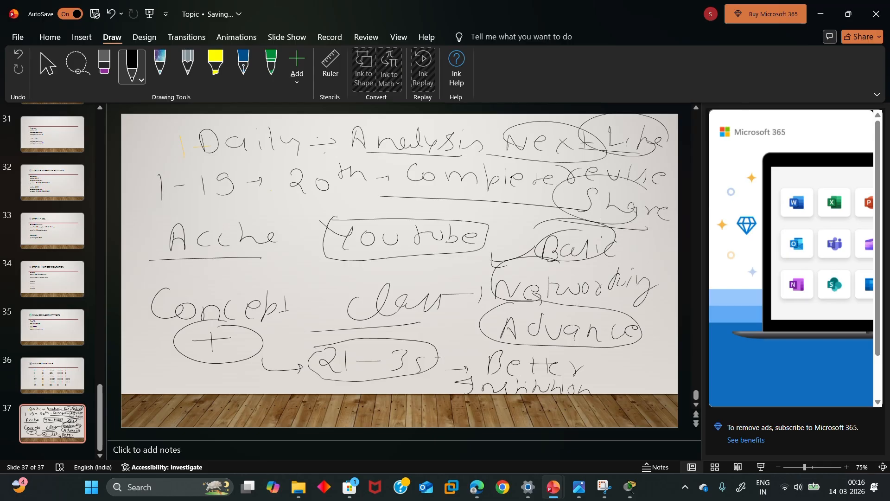